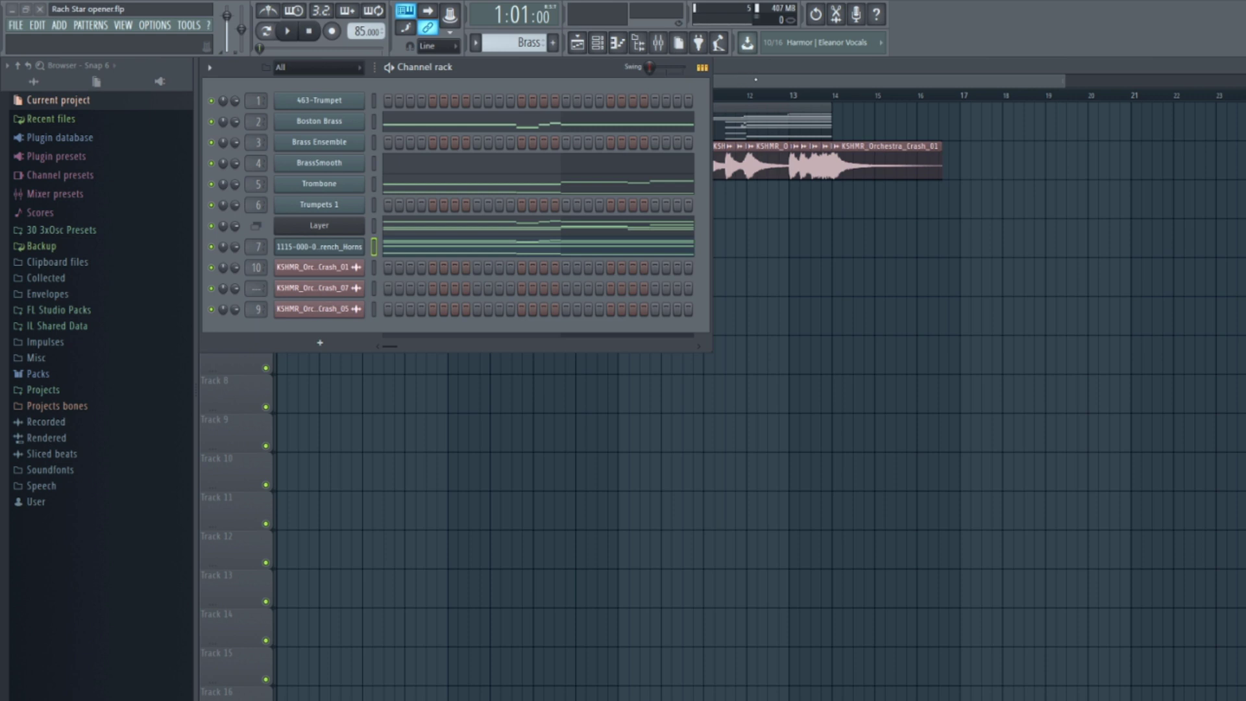
- Display the Channel rack and select the brass channels from 463-Trumpet through Trumpets 1 as a group
key("F6")
left_click(606, 50)
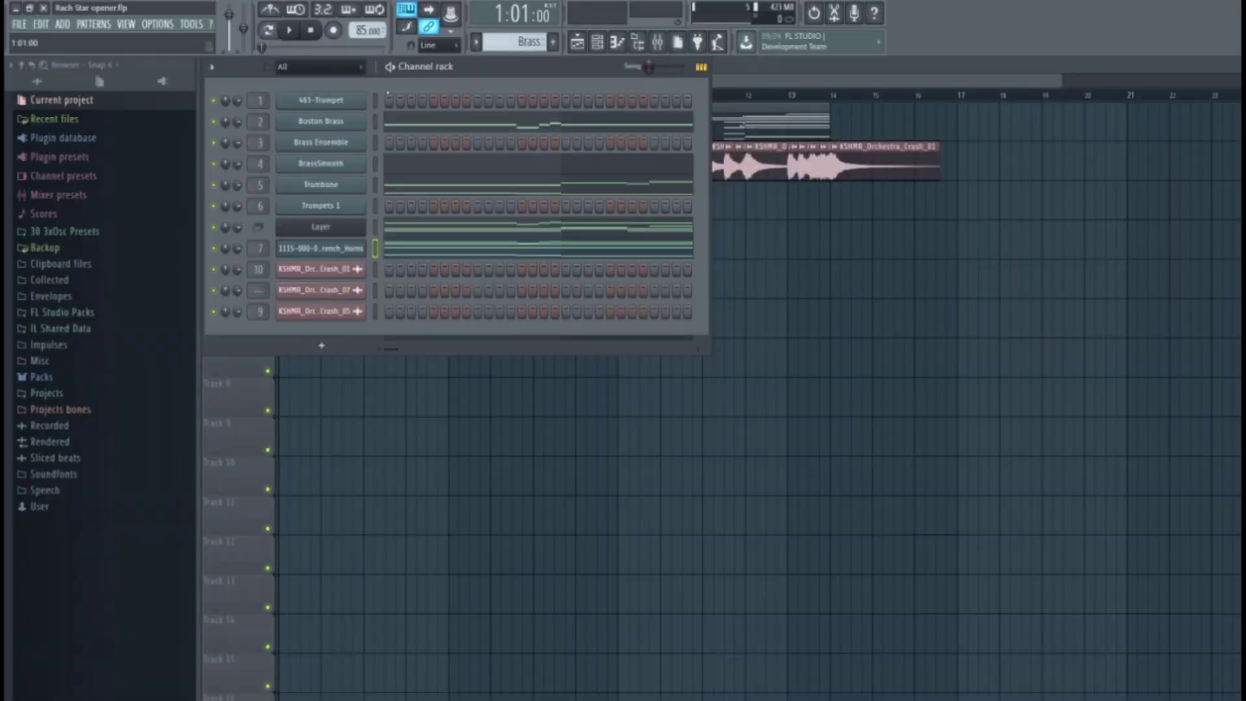
left_click_drag(375, 100, 375, 210)
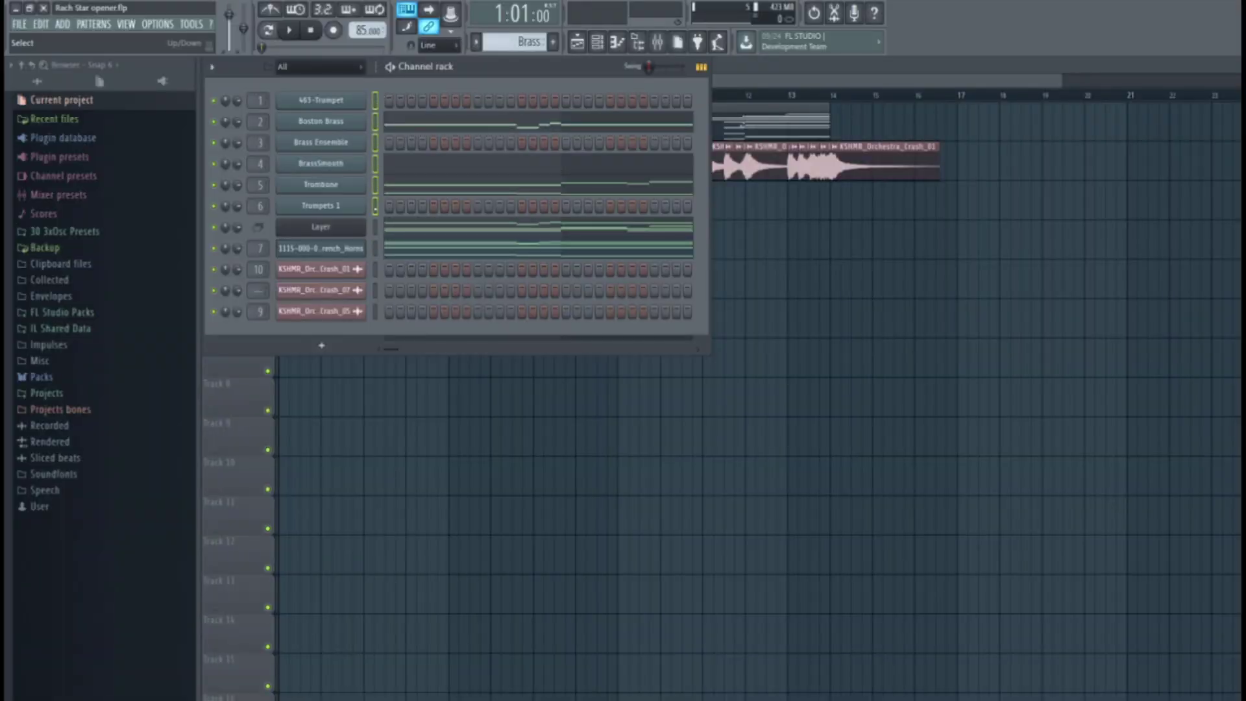
left_click_drag(375, 100, 375, 312)
- Audition the 463-Trumpet, Boston Brass, Brass Ensemble, BrassSmooth, Trombone and Trumpets 1 channels one at a time
left_click(375, 101)
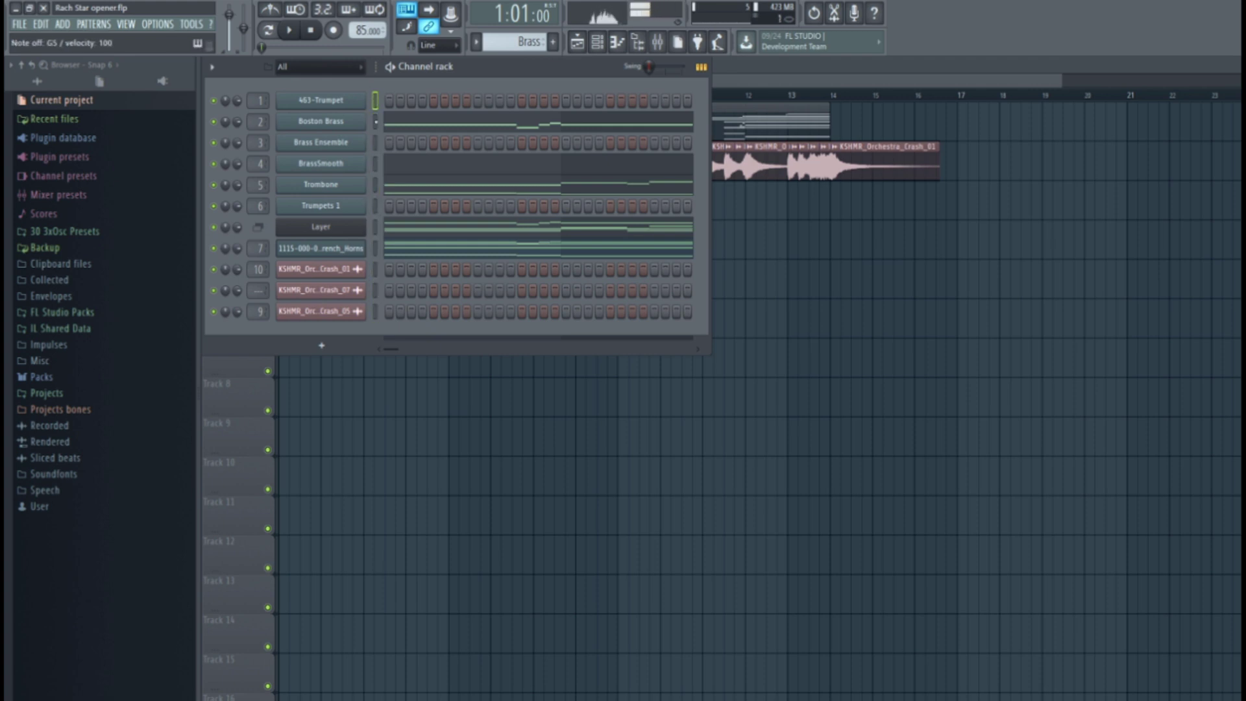
left_click(375, 121)
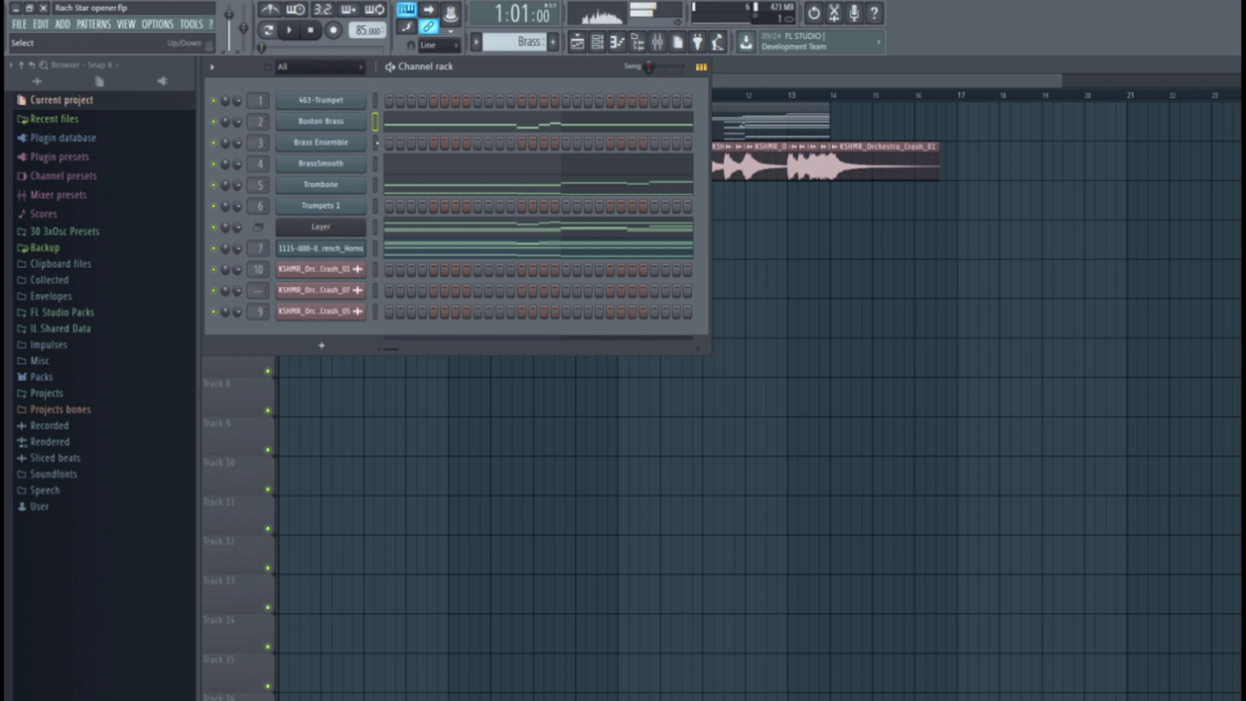
left_click(374, 142)
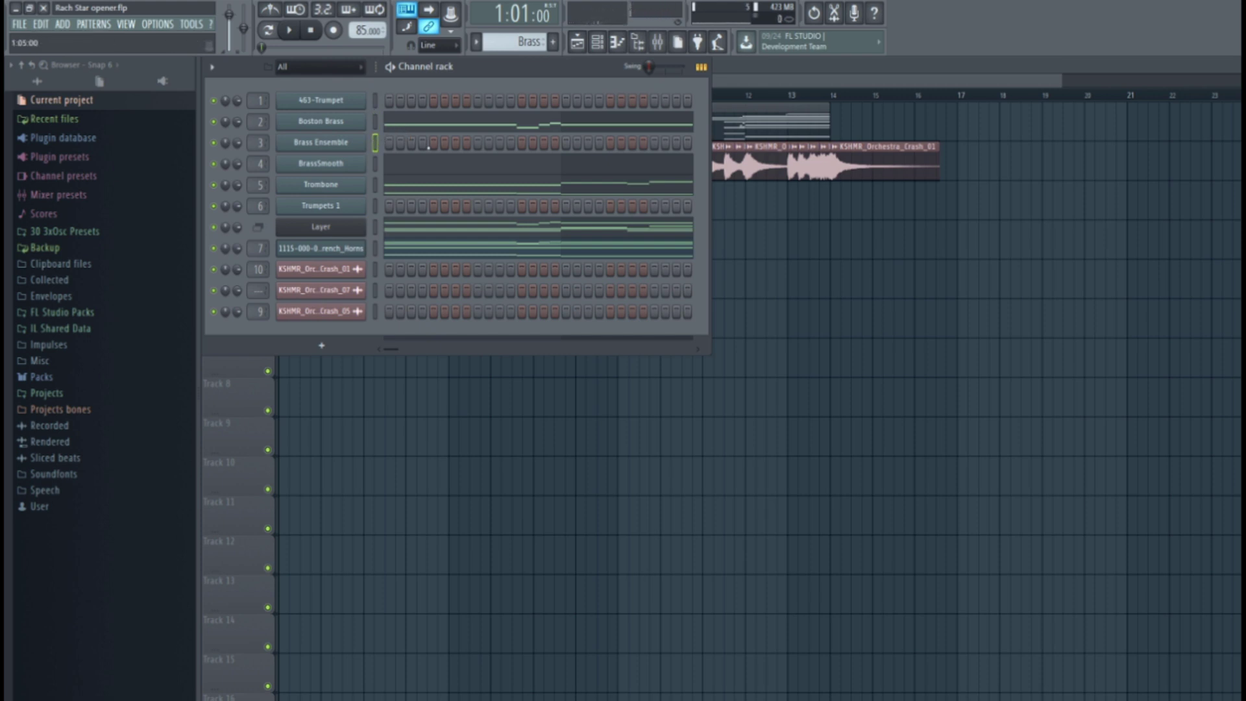
key("b")
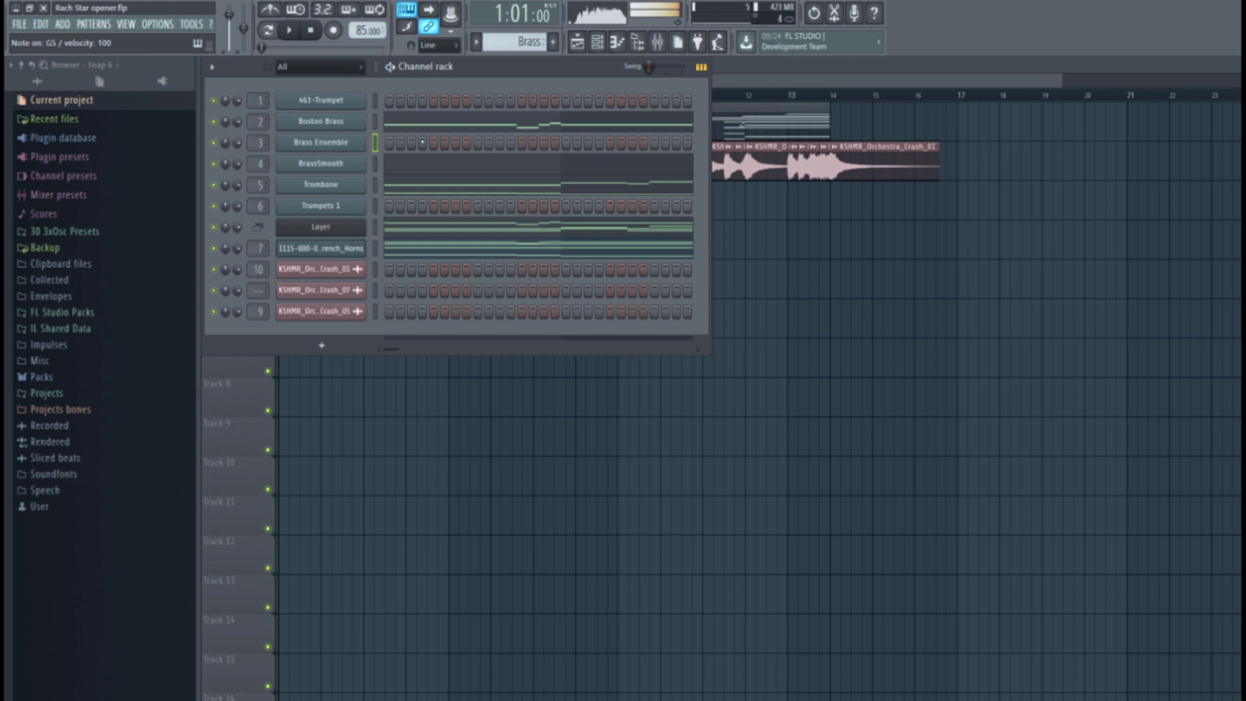
left_click(375, 163)
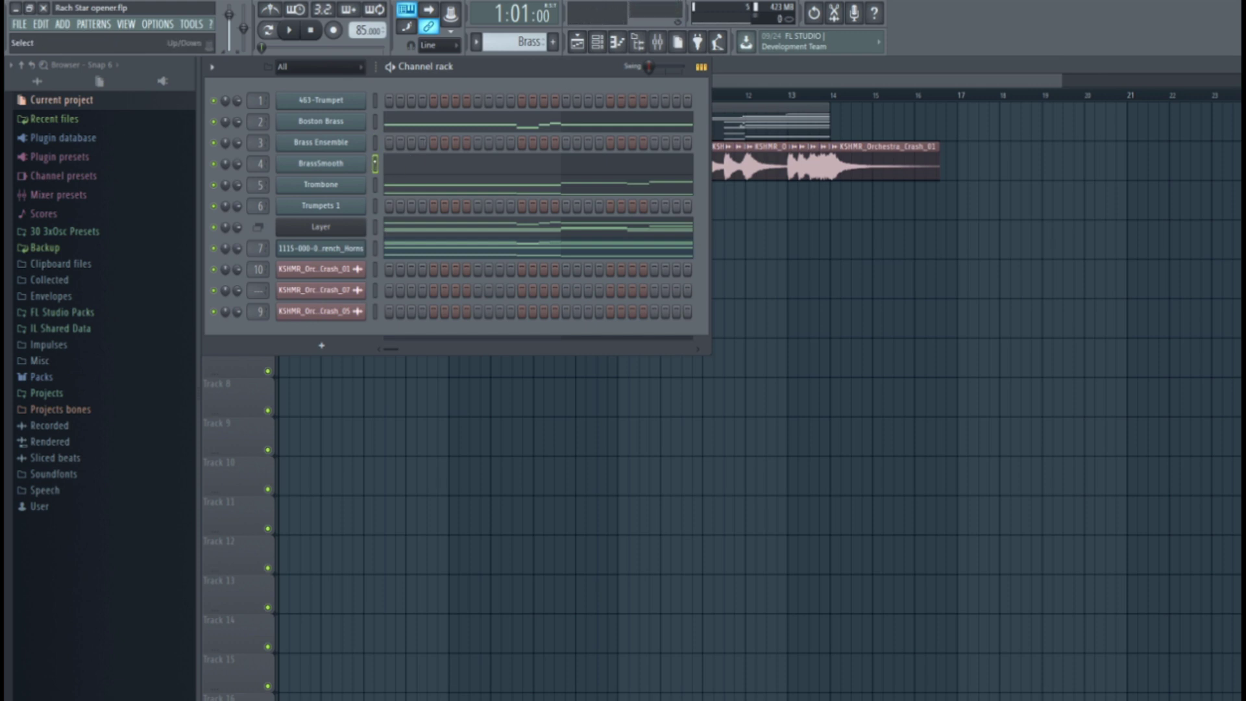
key("z")
key("c")
key("b")
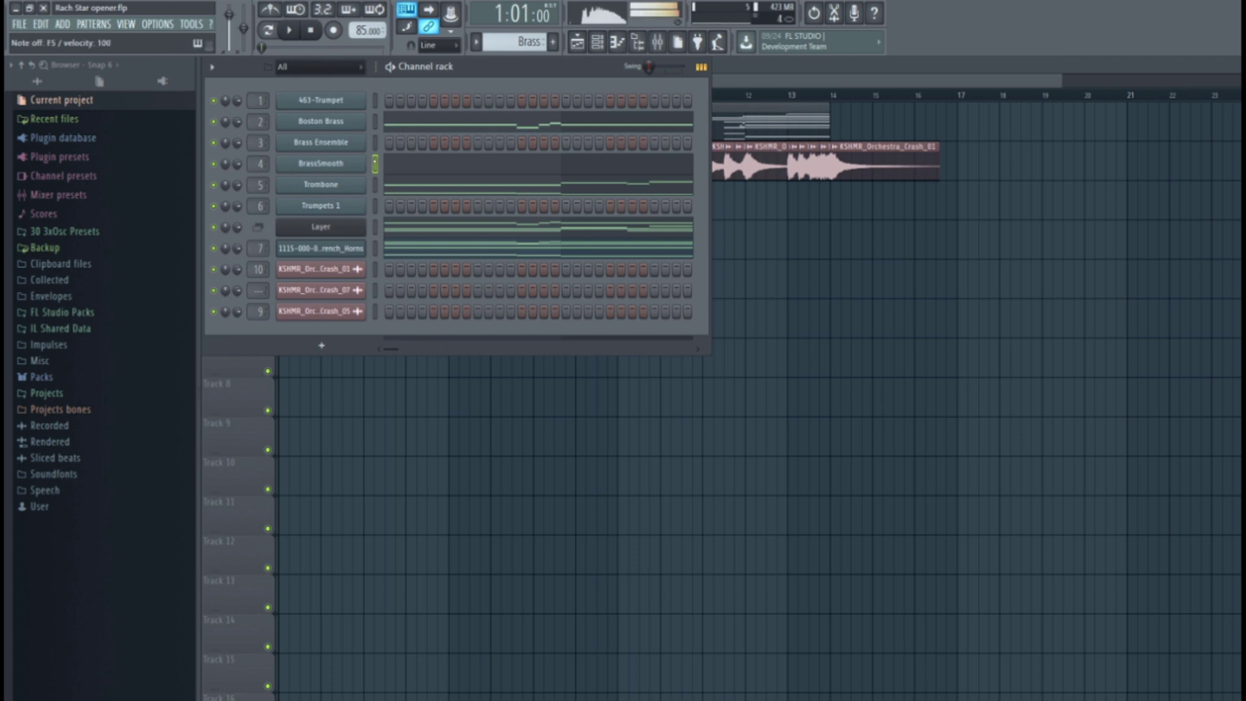
key("Down")
key("Down")
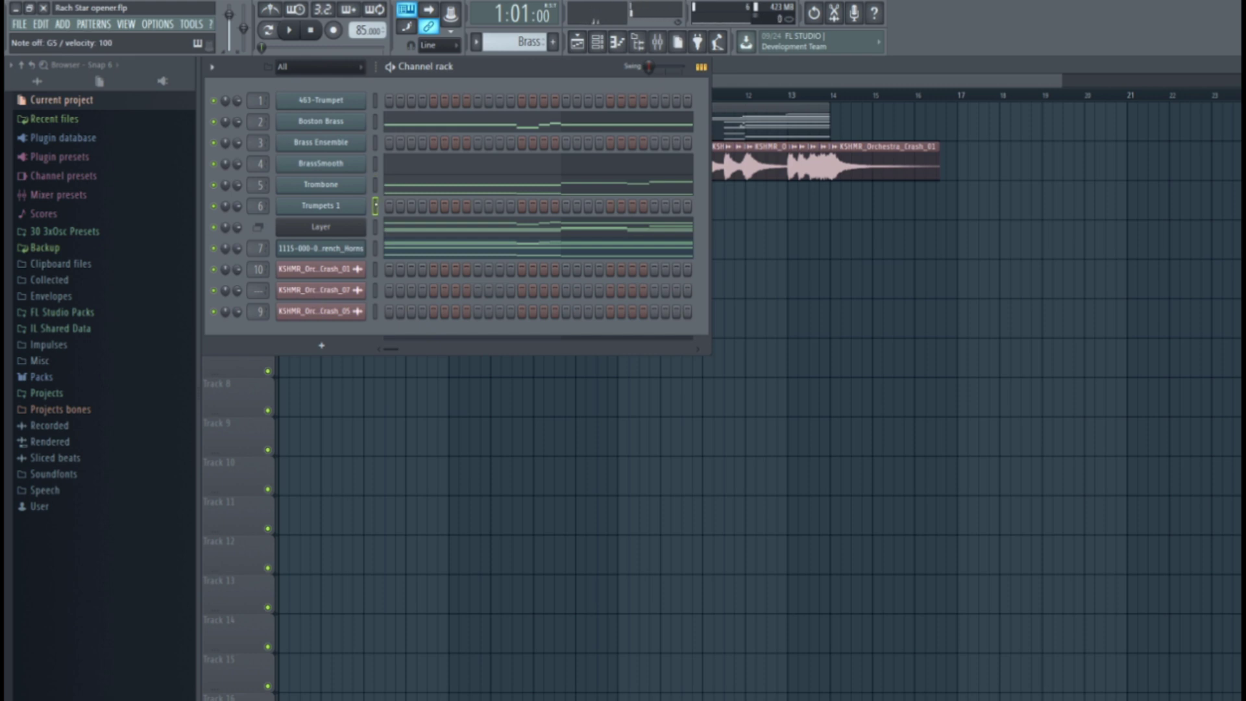
key("z")
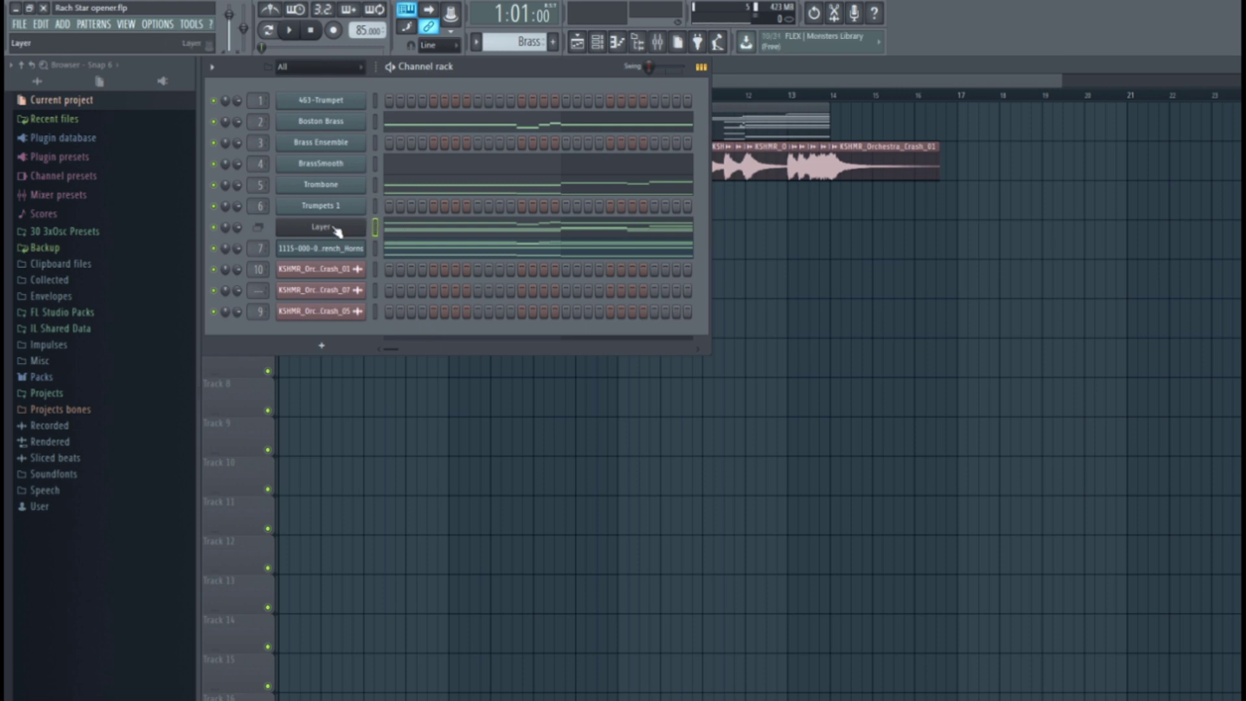
- Open the Layer channel's settings and set the channels from 463-Trumpet through Trumpets 1 as its children
left_click(350, 233)
left_click_drag(363, 163, 738, 152)
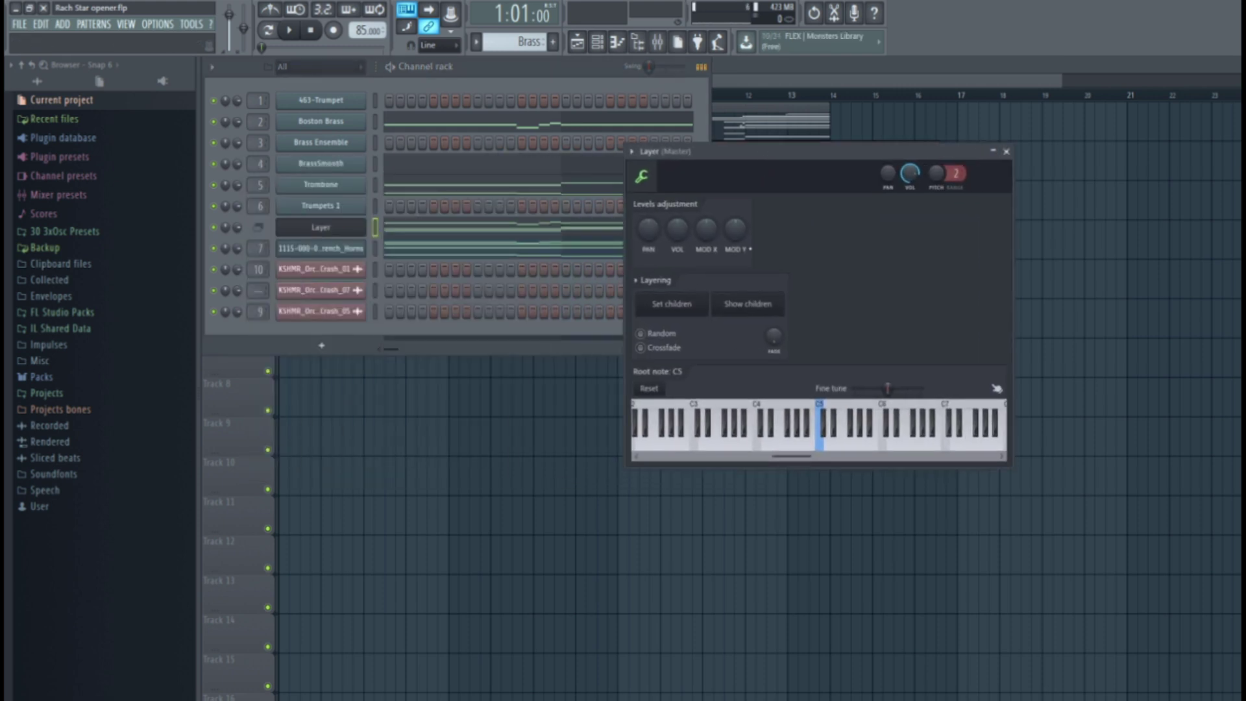
left_click(744, 310)
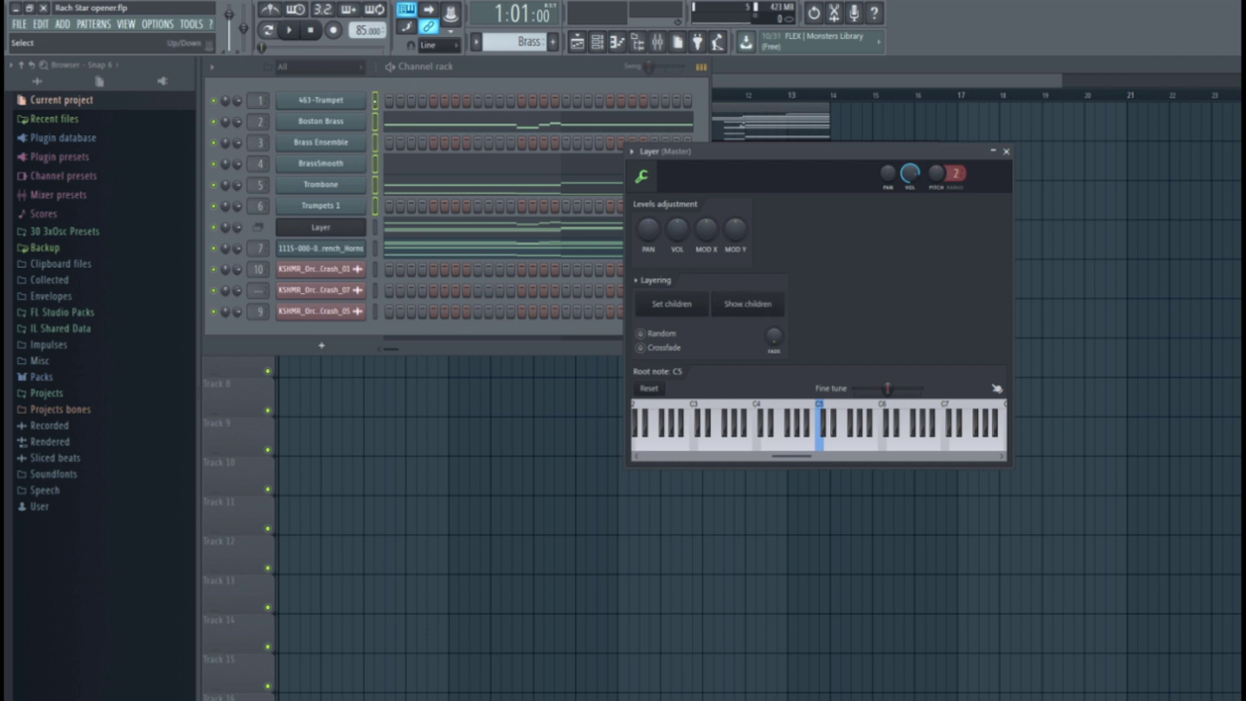
left_click(336, 348)
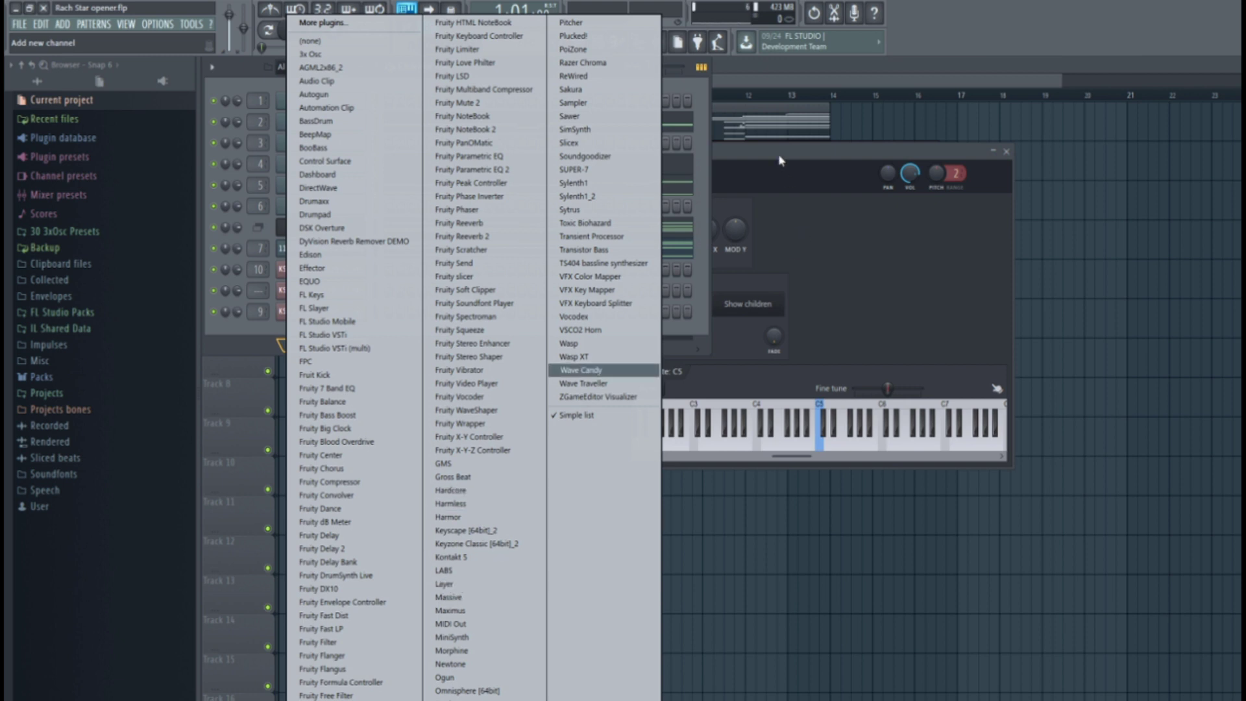
key("Escape")
left_click(676, 313)
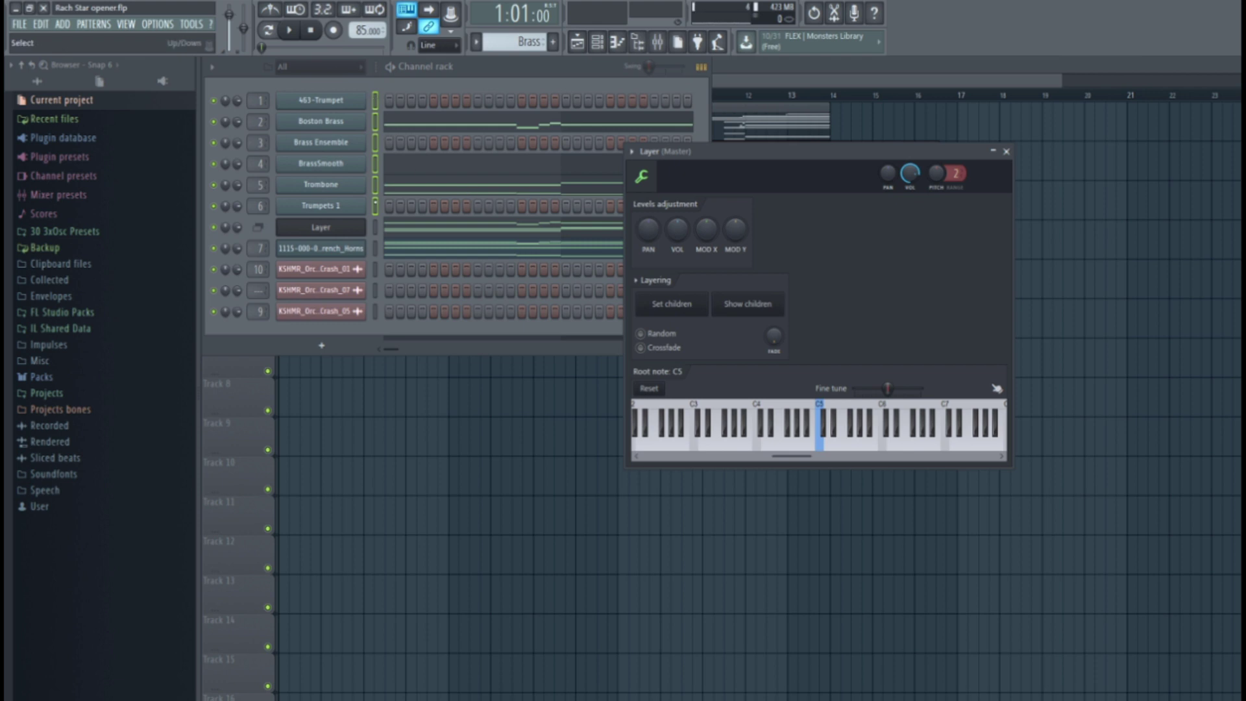
- Play a note on the Layer channel to hear the layered brass, and close the Layer settings
left_click(374, 228)
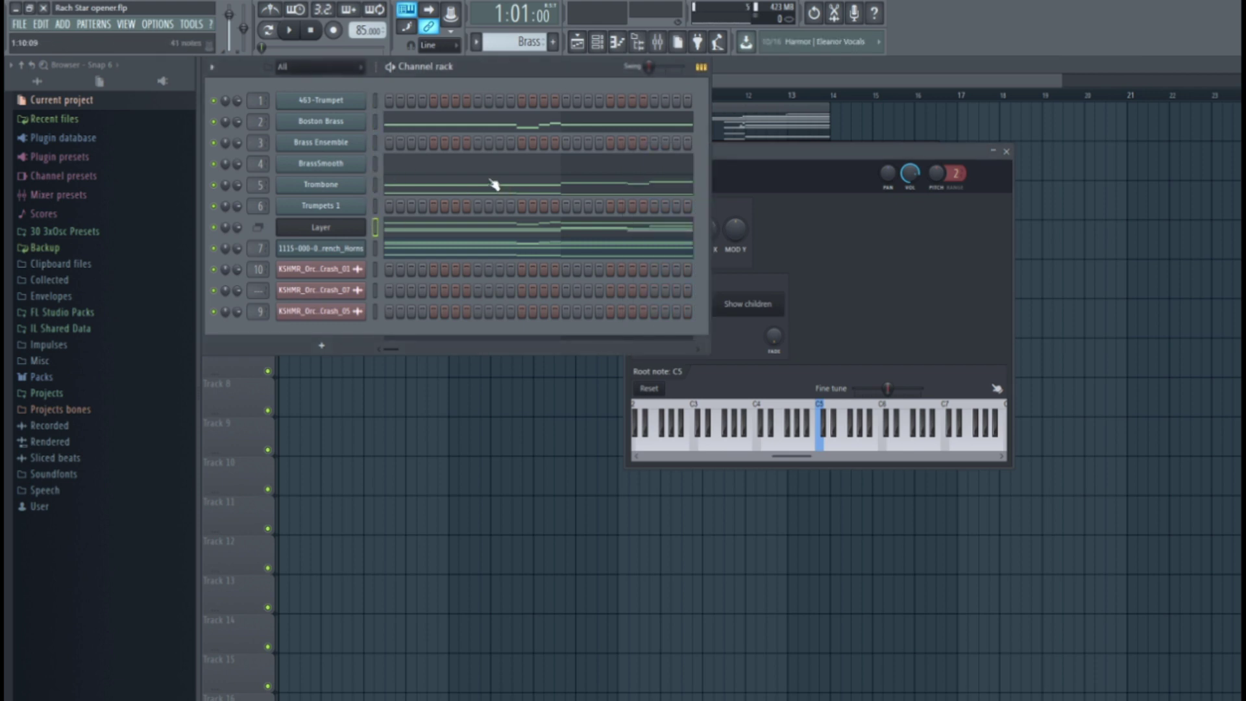
key("x")
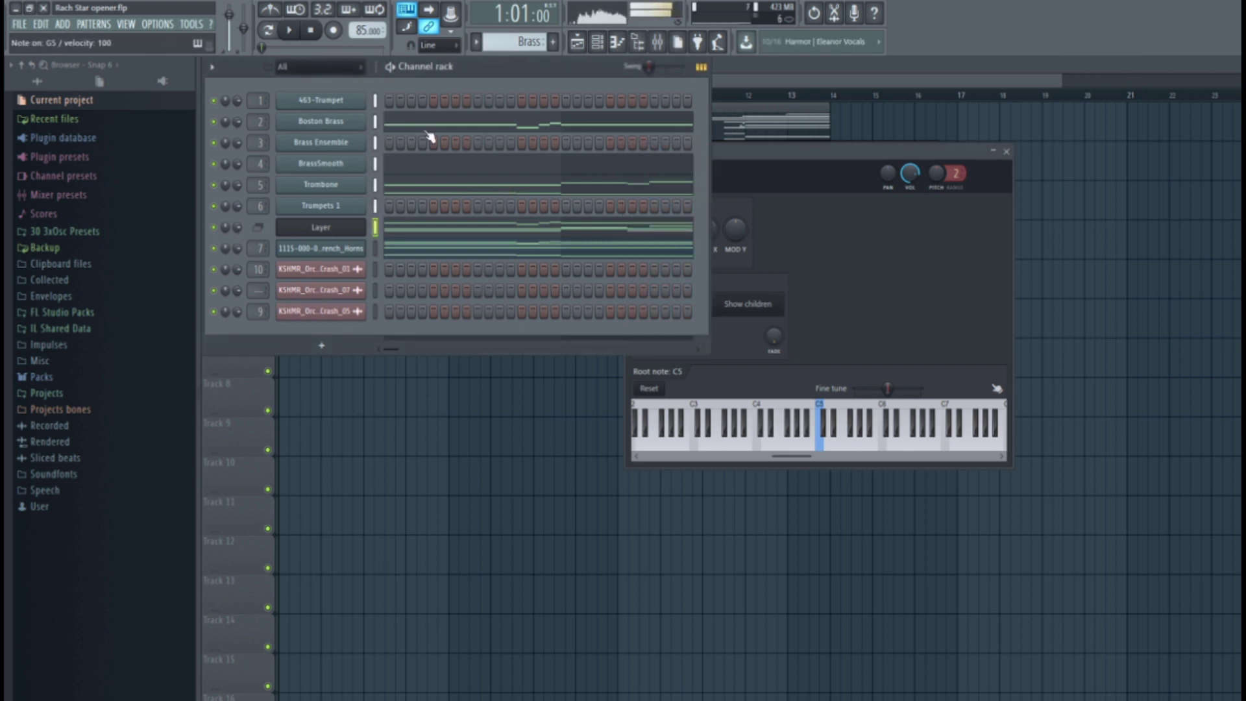
left_click(842, 150)
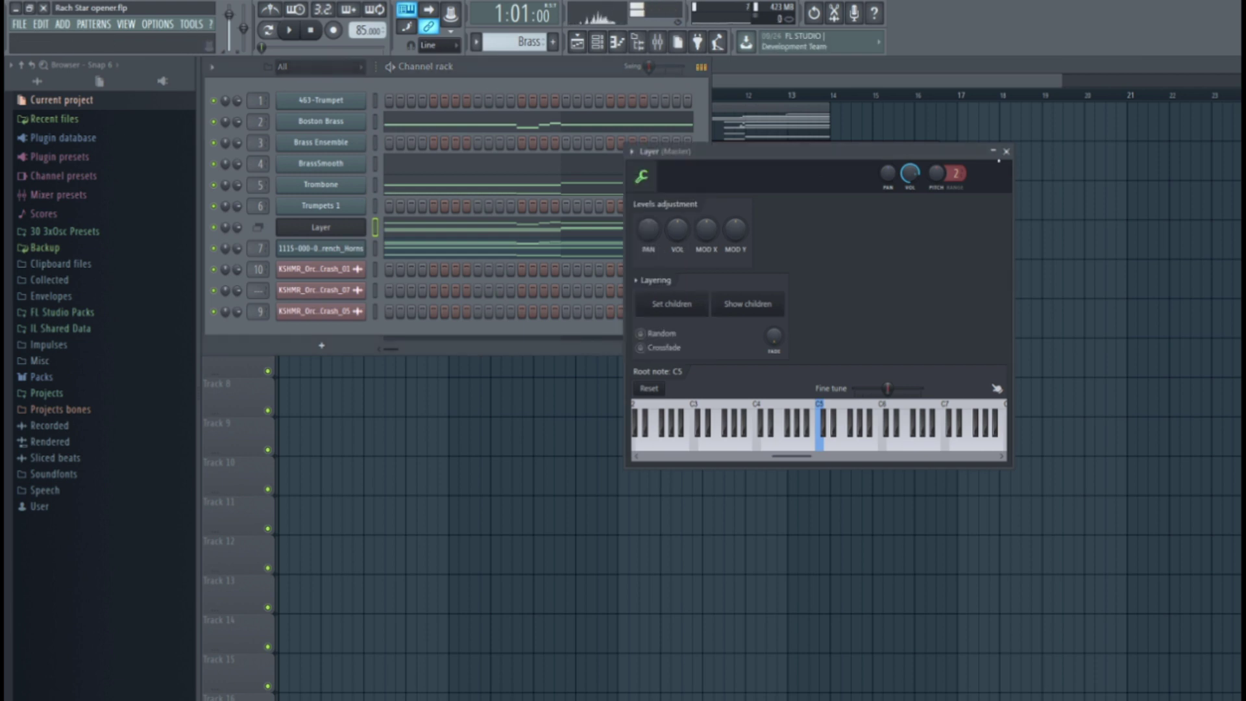
left_click(1006, 151)
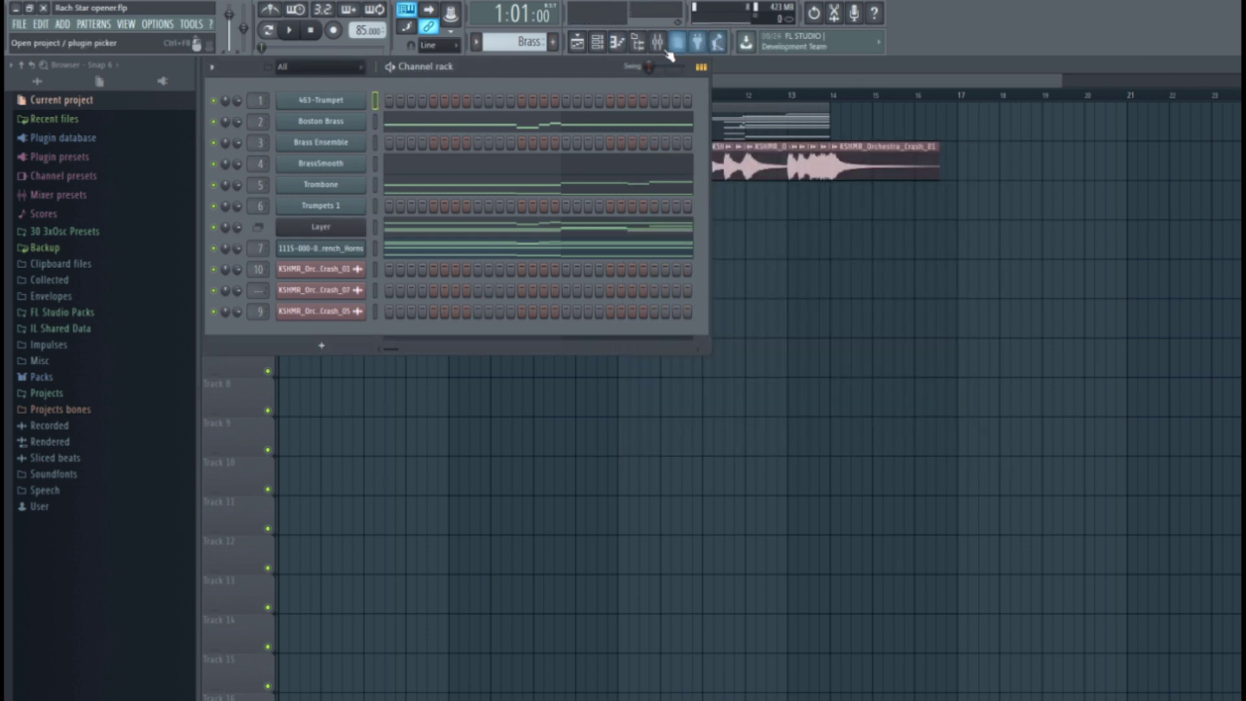
- Disable the Parametric EQ 2 and Reeverb 2 effects on mixer tracks 1 to 6
left_click(657, 43)
left_click(321, 675)
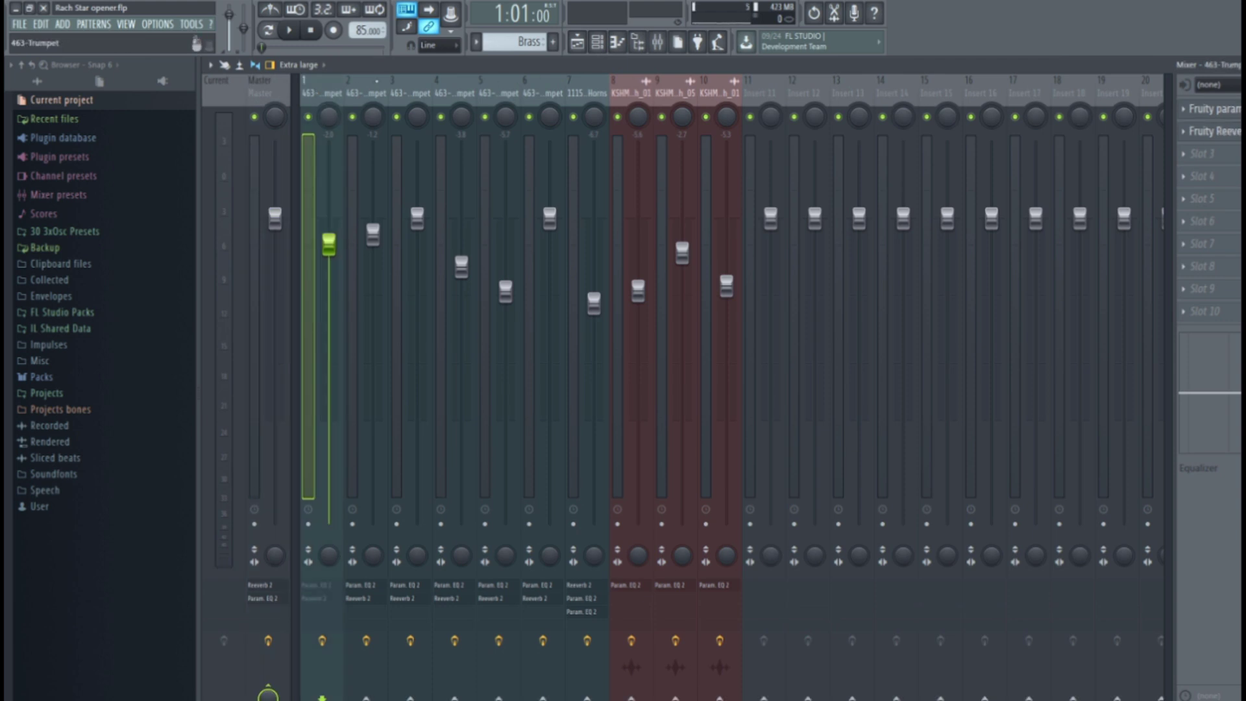
left_click(366, 675)
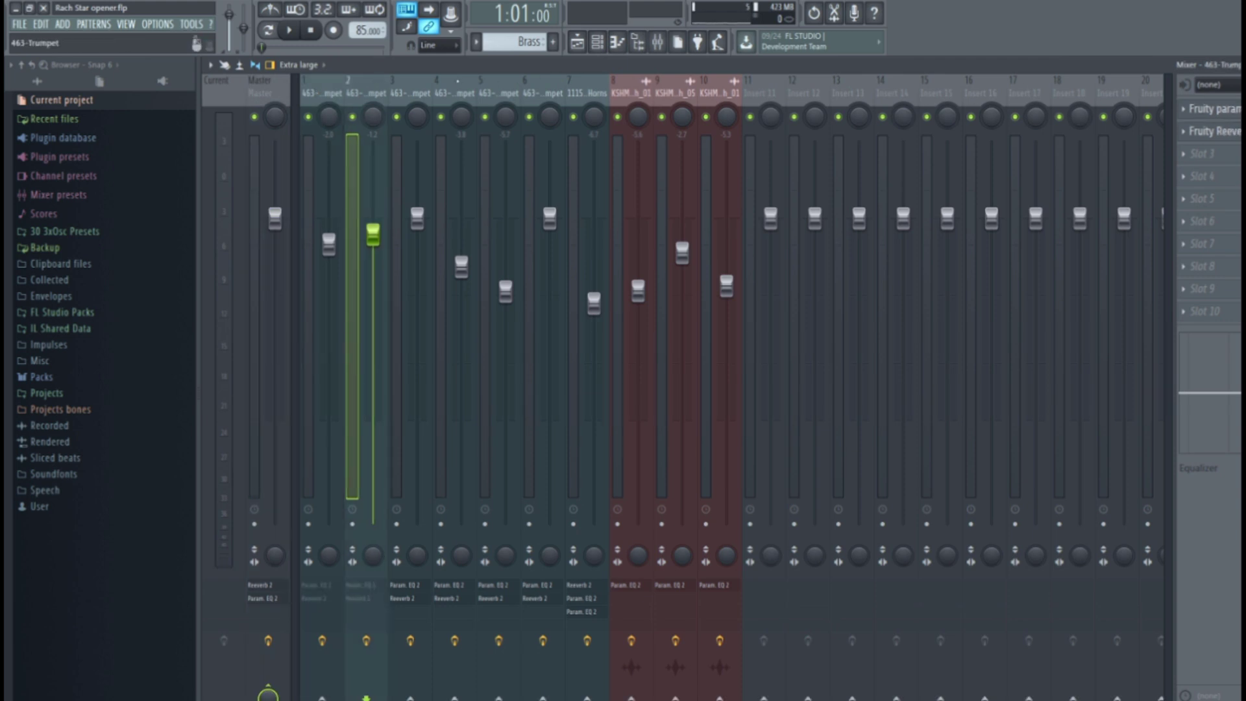
left_click(410, 674)
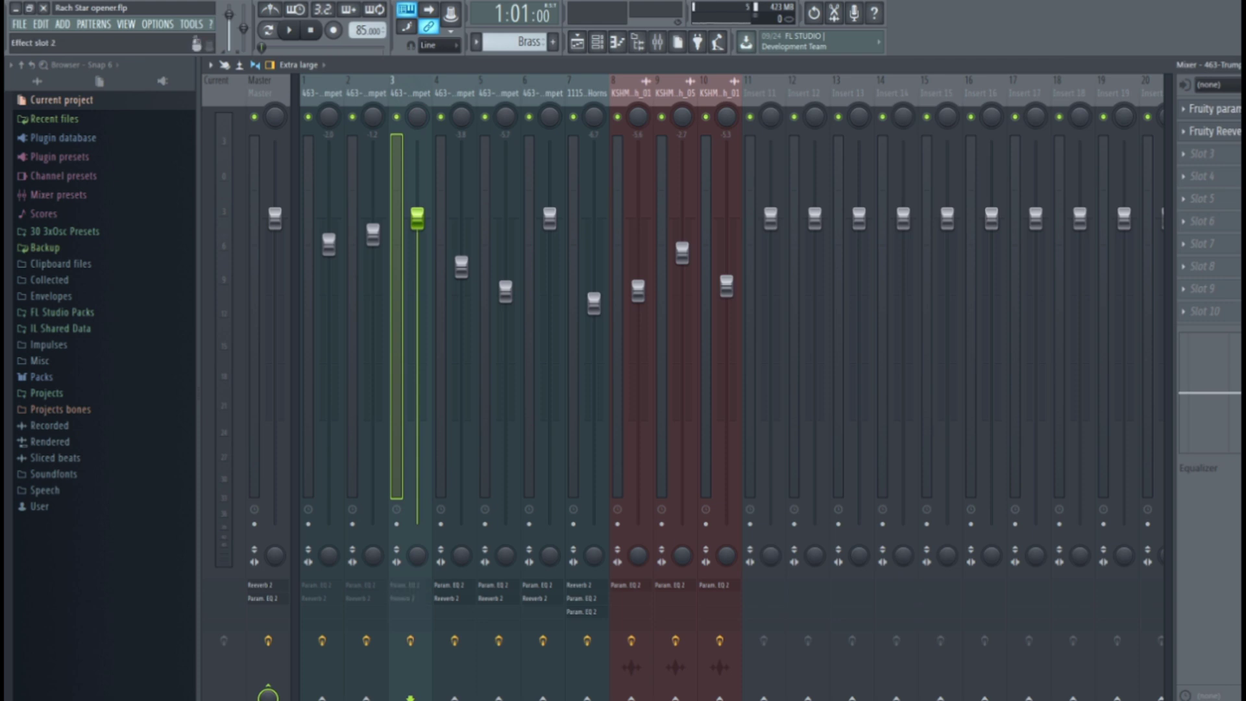
key("Right")
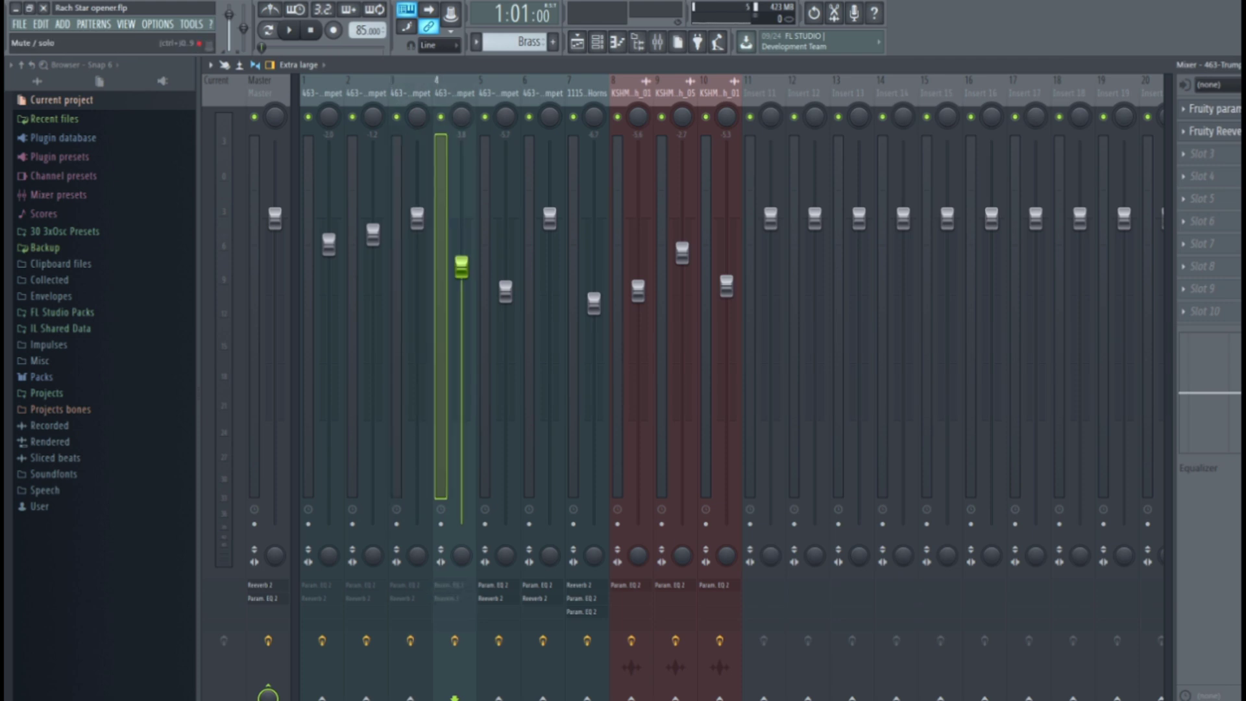
key("Right")
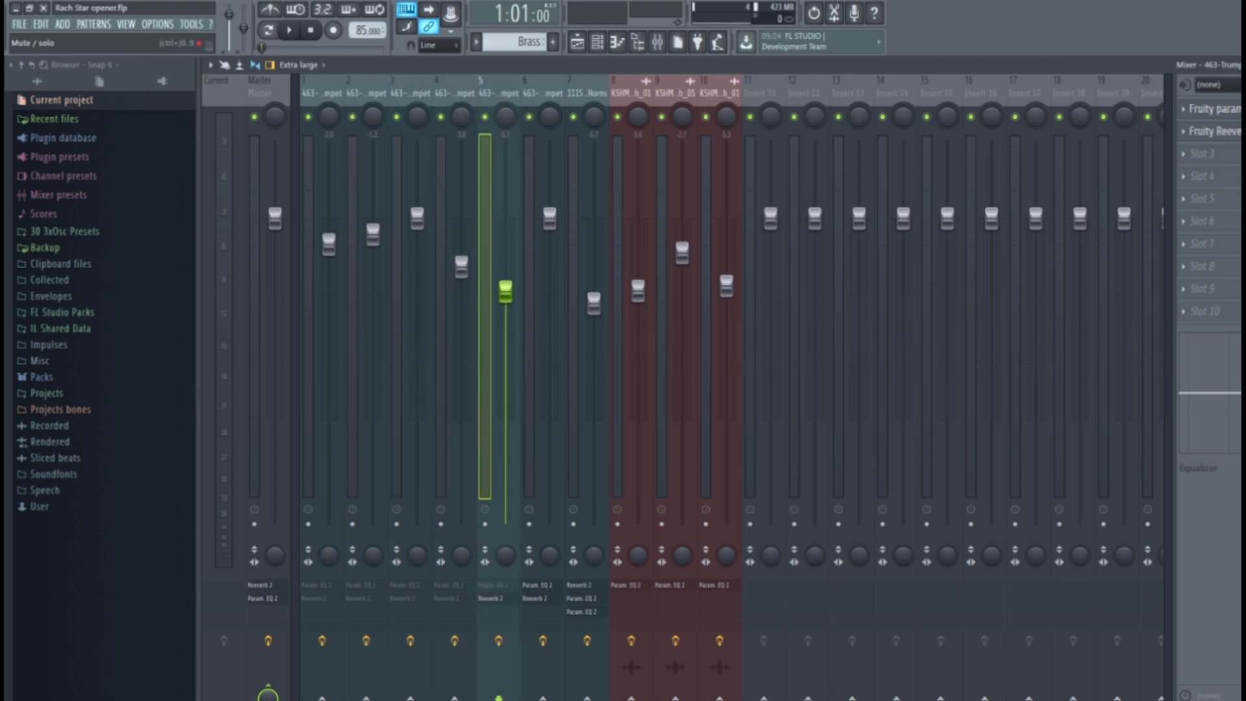
key("Right")
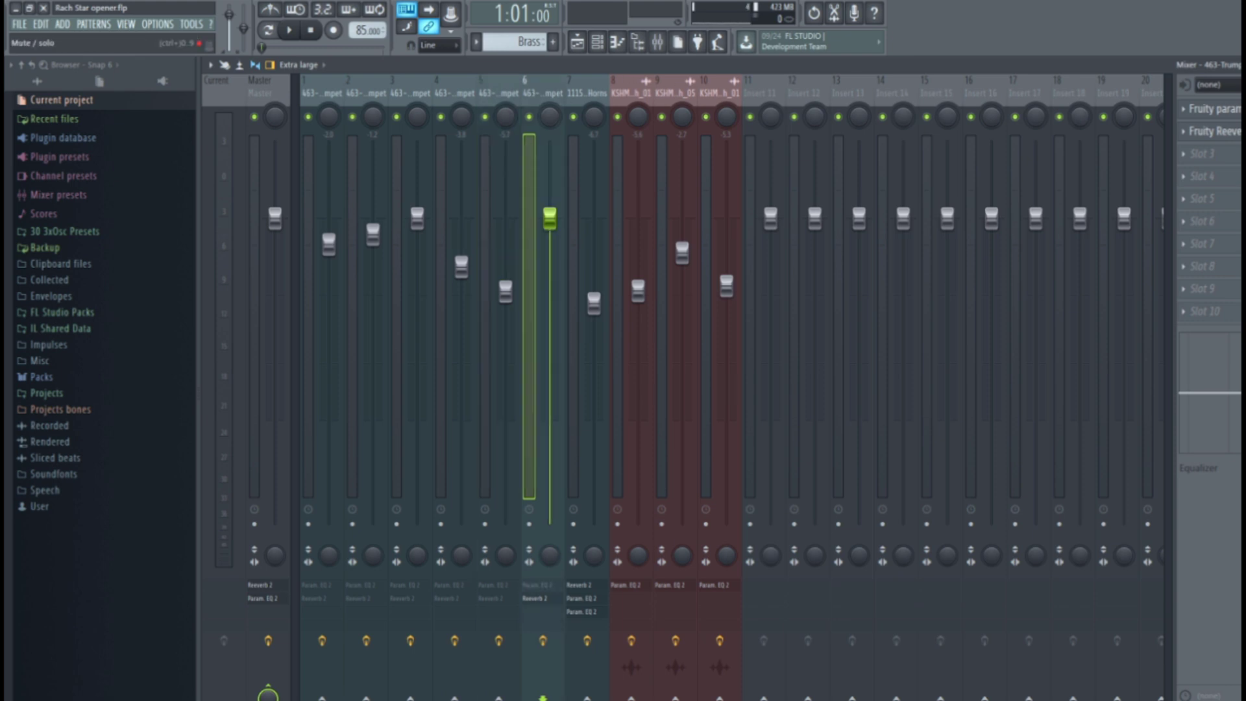
- Audition the 463-Trumpet, Boston Brass and Brass Ensemble channels with their mixer track effects disabled
left_click(598, 42)
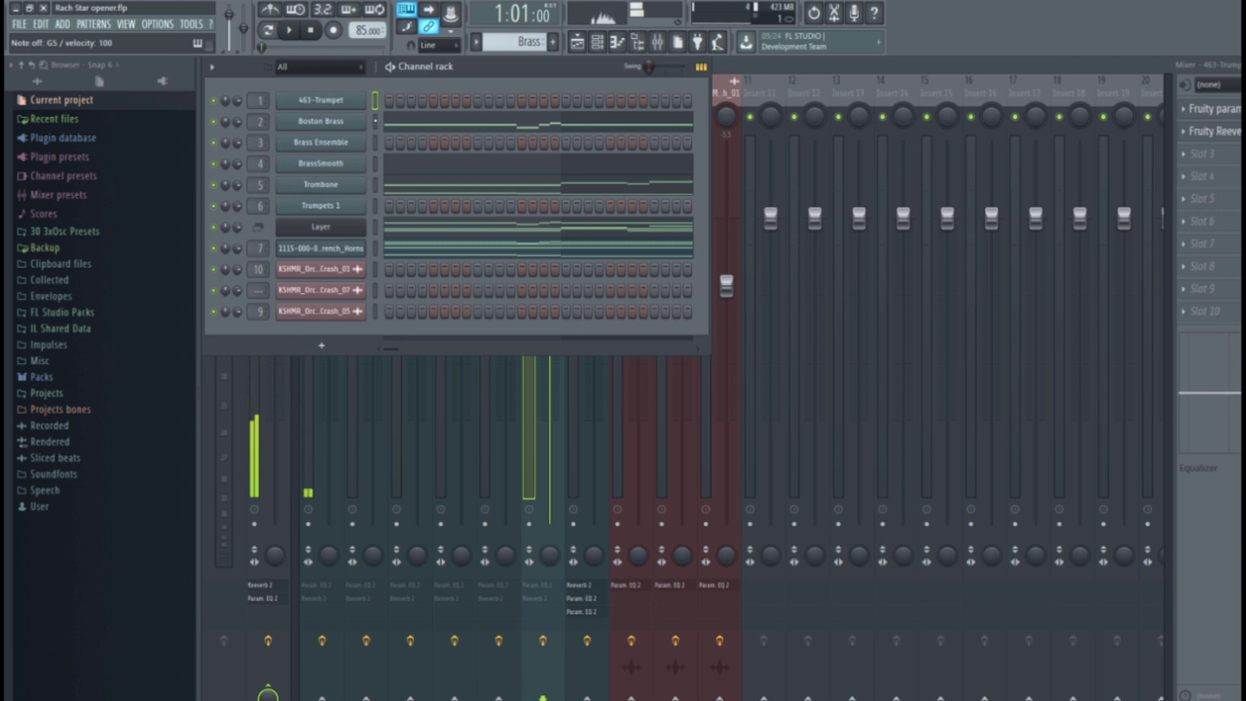
key("Down")
key("Down")
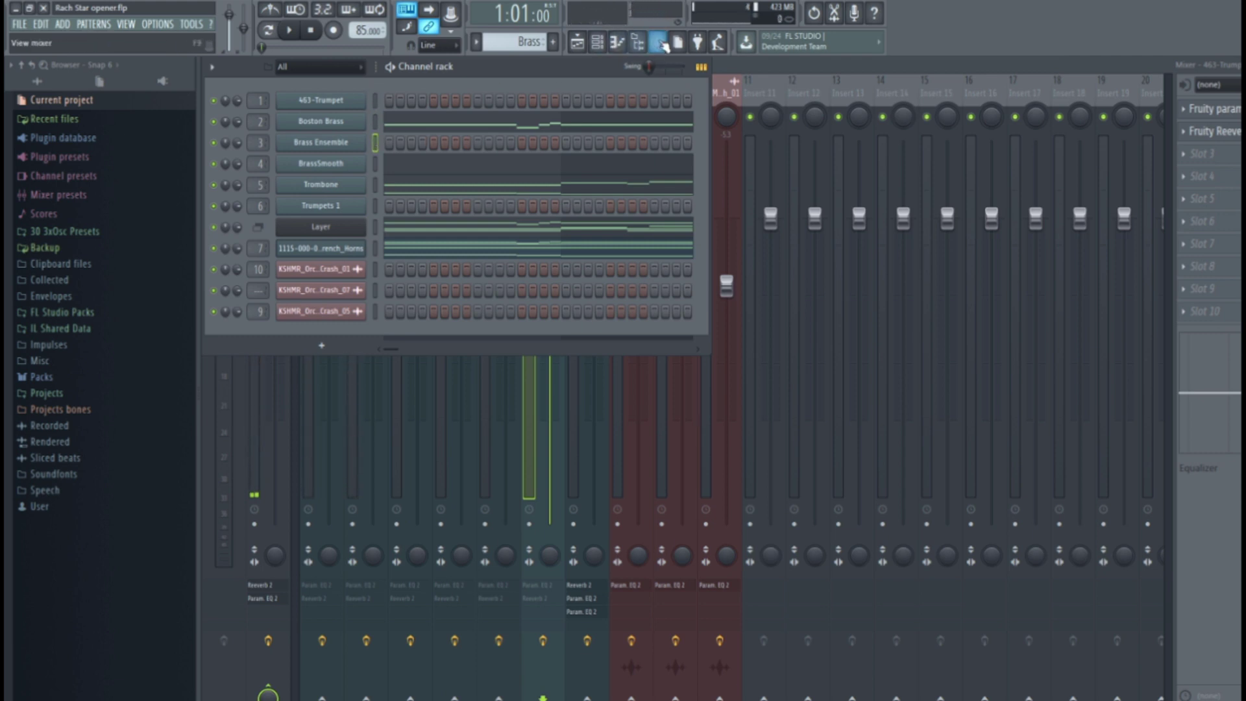
- Disable the Reeverb 2 and Parametric EQ 2 effects on the mixer's Master track
key("F6")
left_click(265, 91)
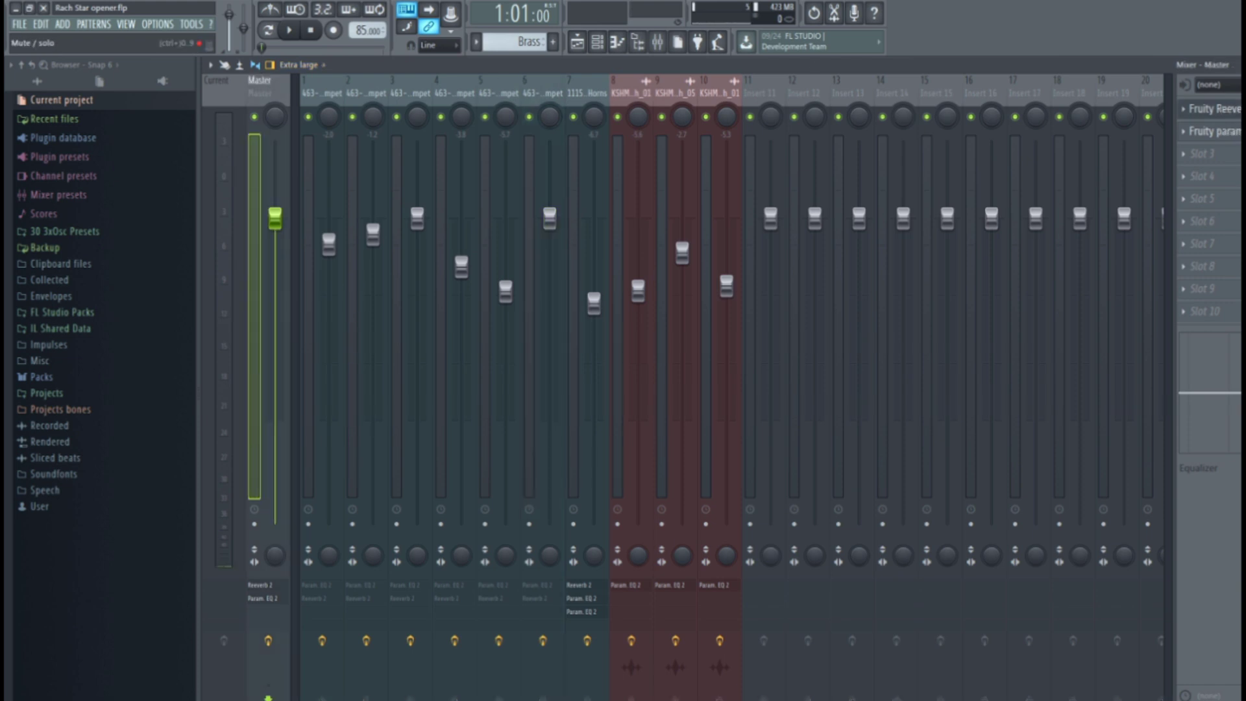
- Audition the Brass Ensemble, BrassSmooth, Trombone and Trumpets 1 channels with the Master effects disabled
key("F6")
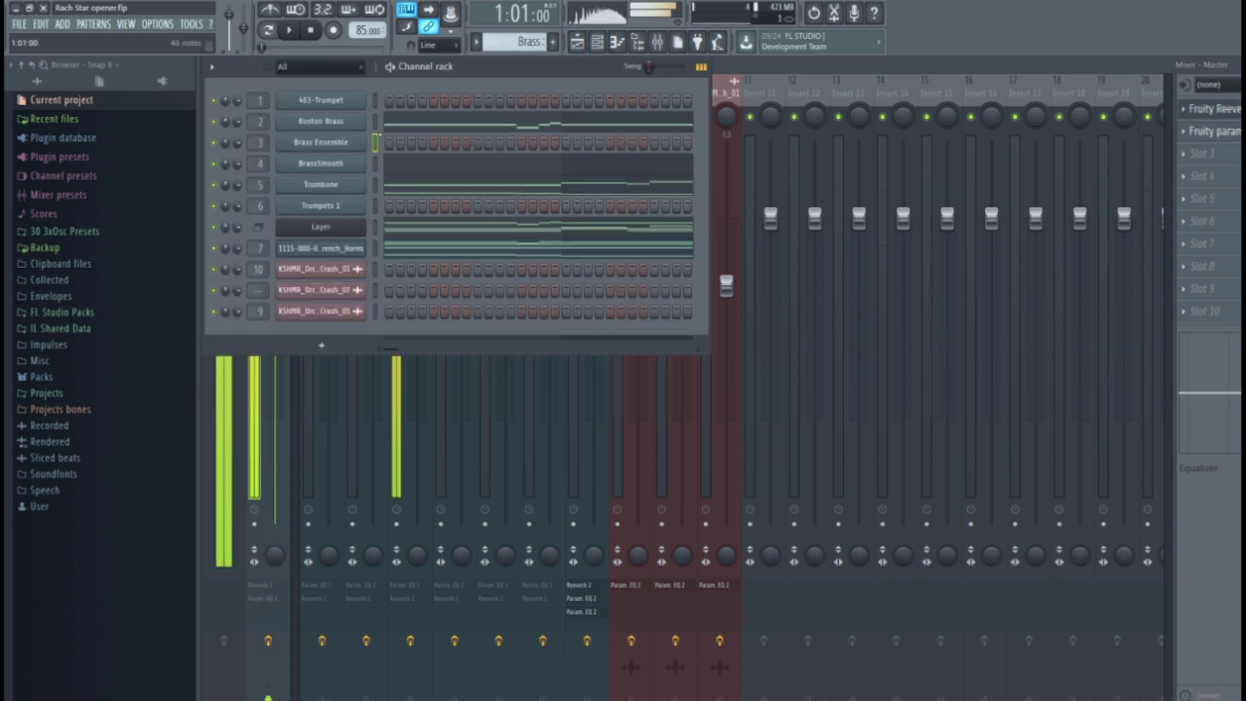
left_click(376, 164)
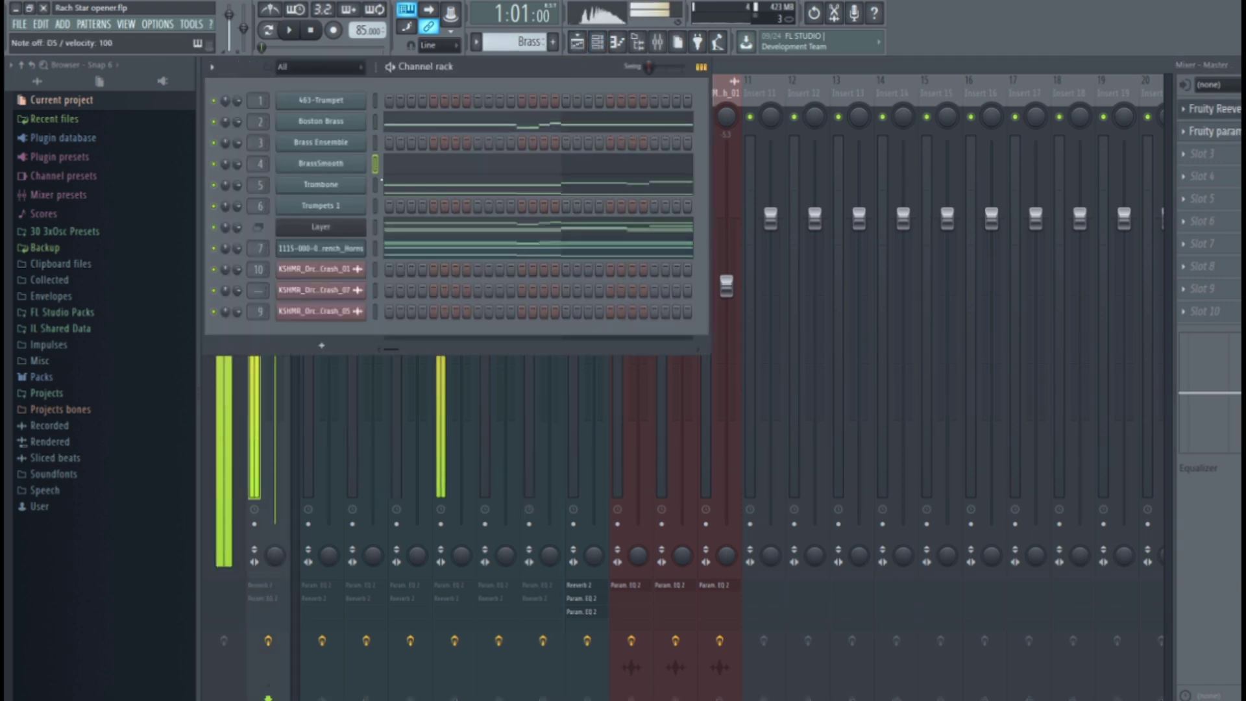
left_click(375, 185)
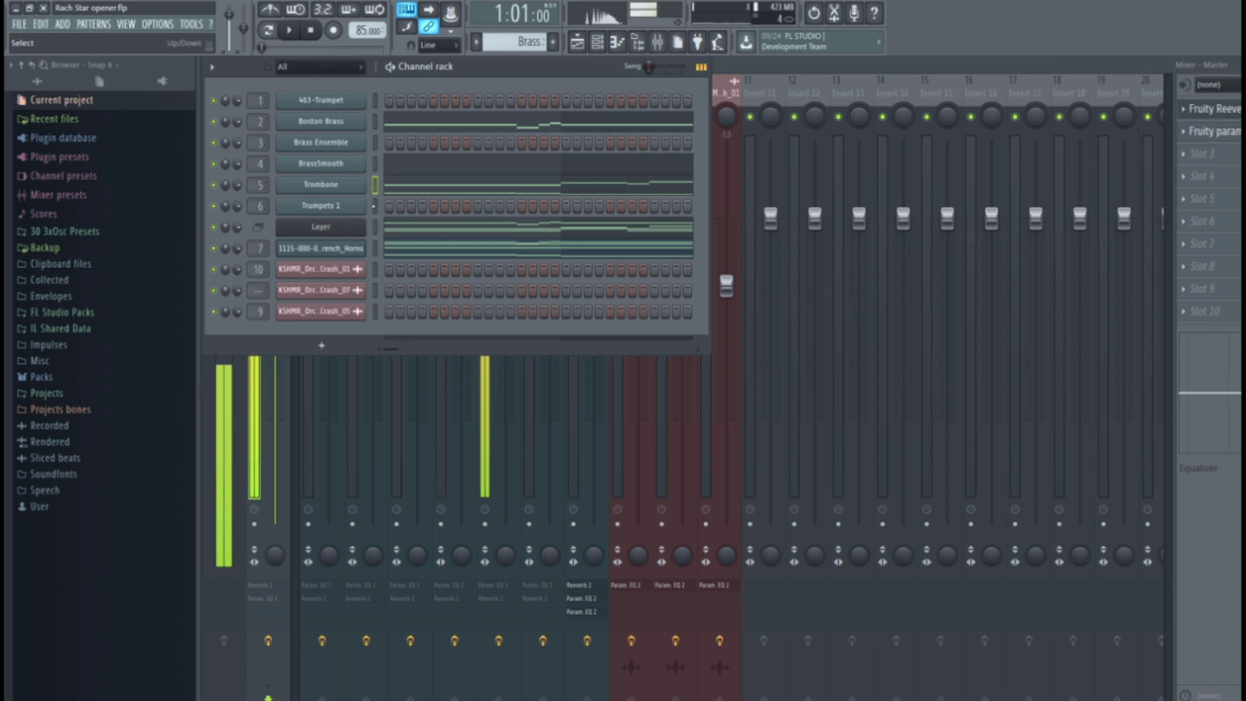
left_click(375, 206)
- Examine the Fruity parametric EQ 2 curve on the 463-Trumpet mixer track, and select the neighbouring brass tracks
left_click(657, 43)
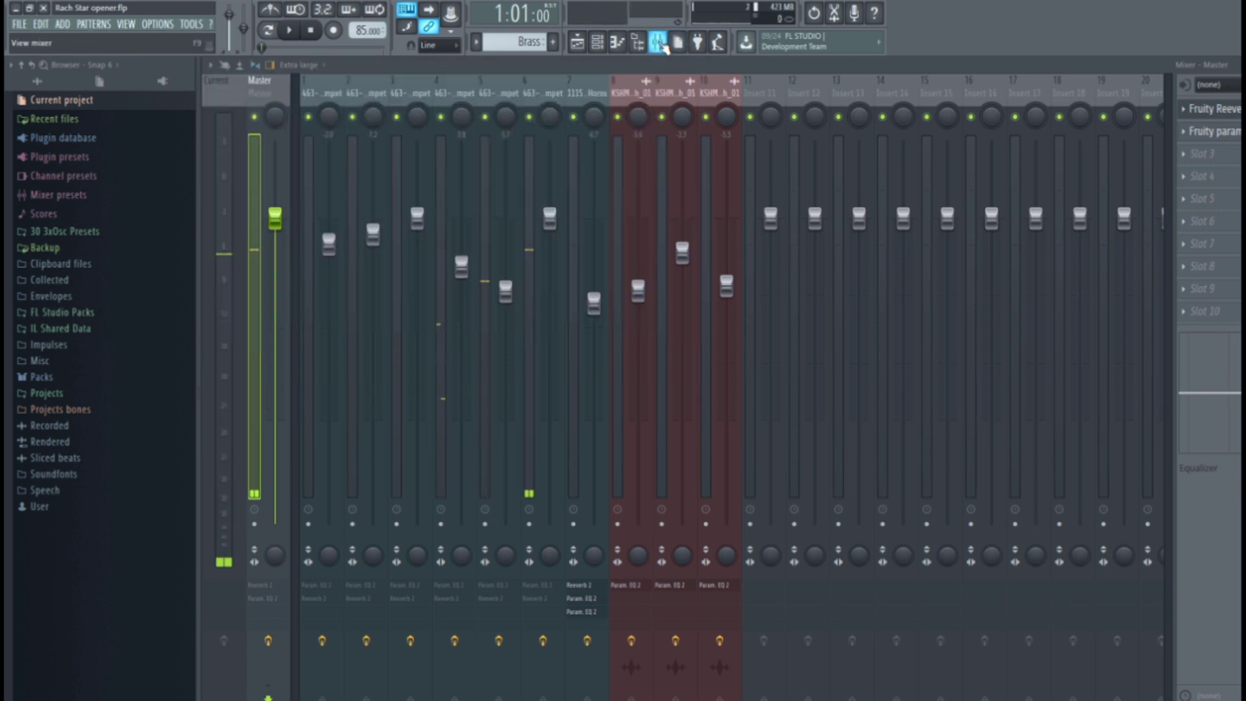
left_click(323, 92)
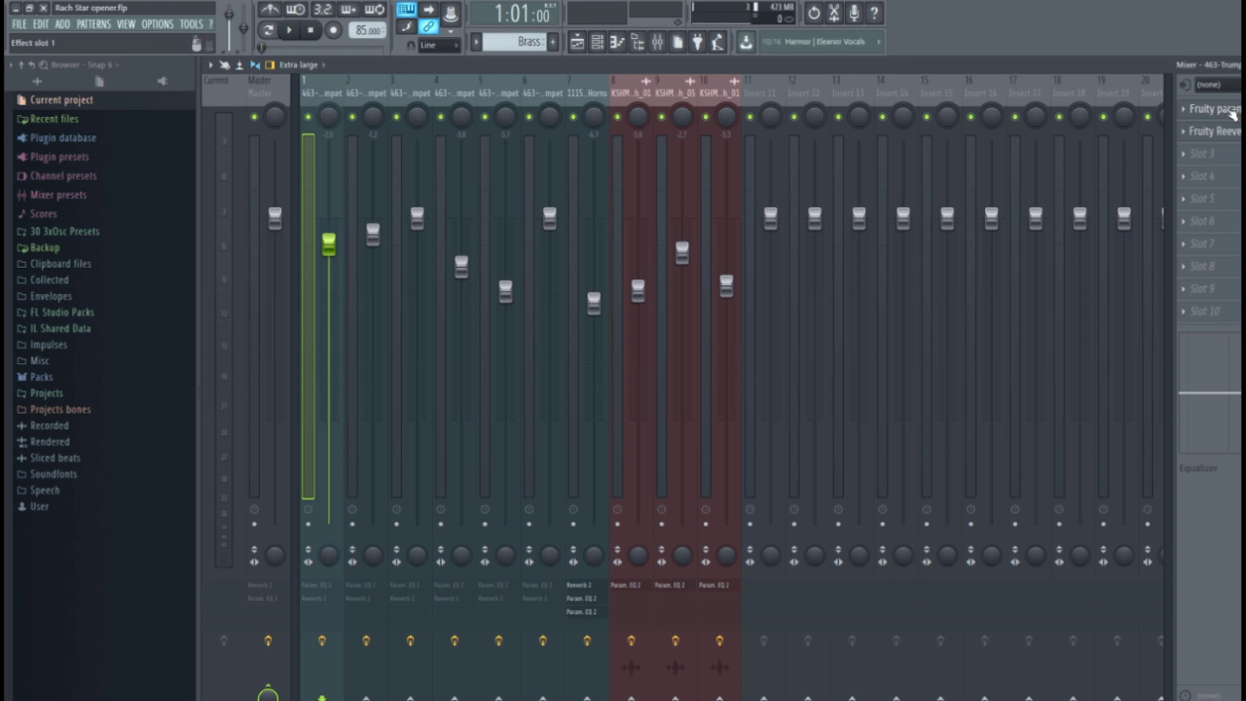
left_click(1231, 111)
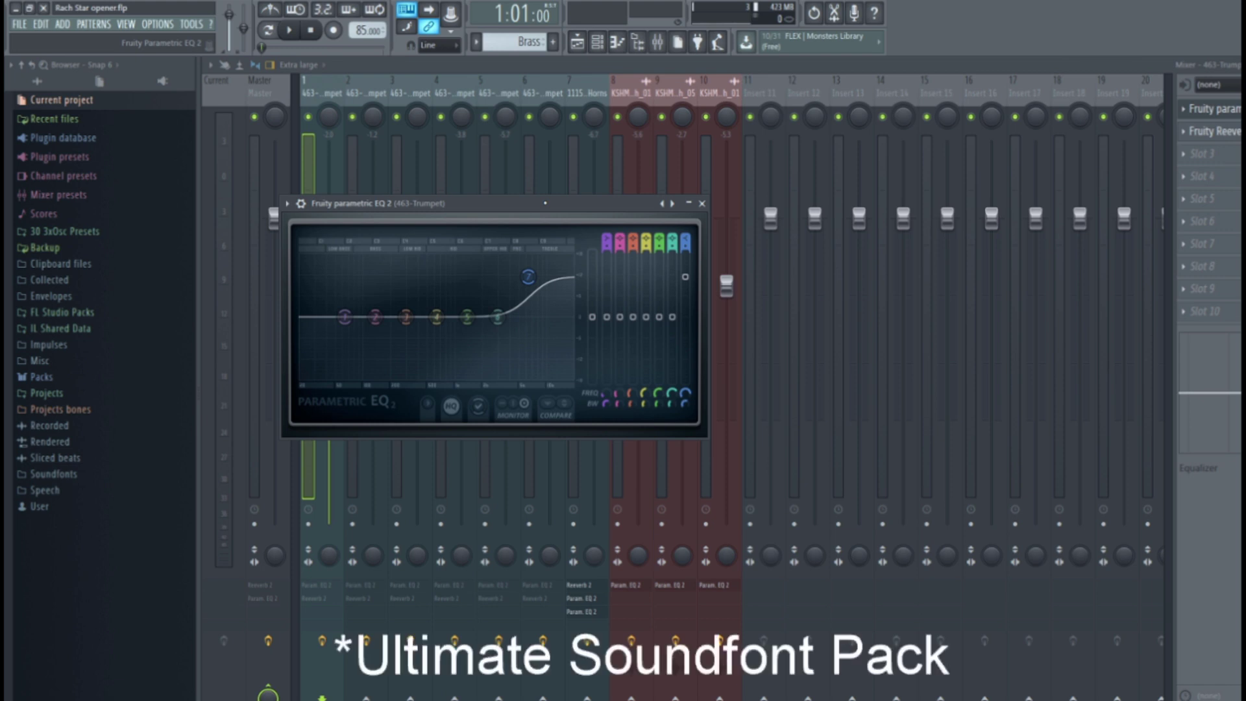
left_click_drag(544, 203, 628, 302)
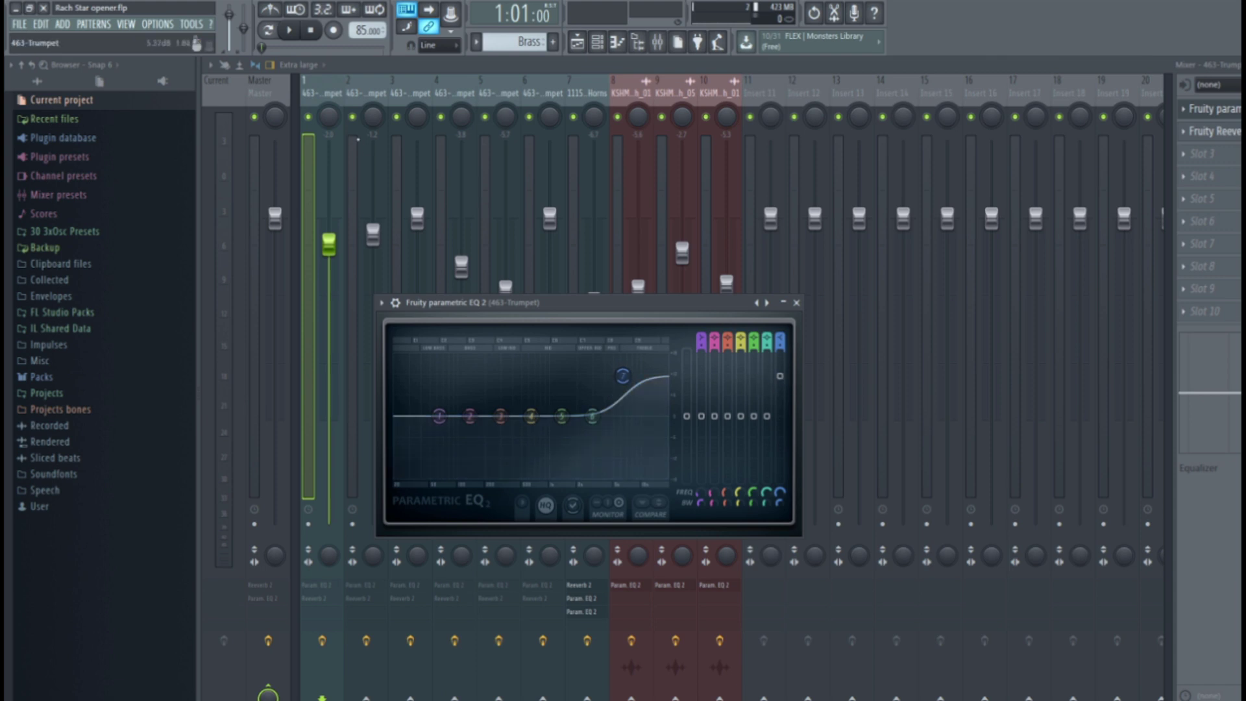
left_click(413, 94)
left_click(362, 95)
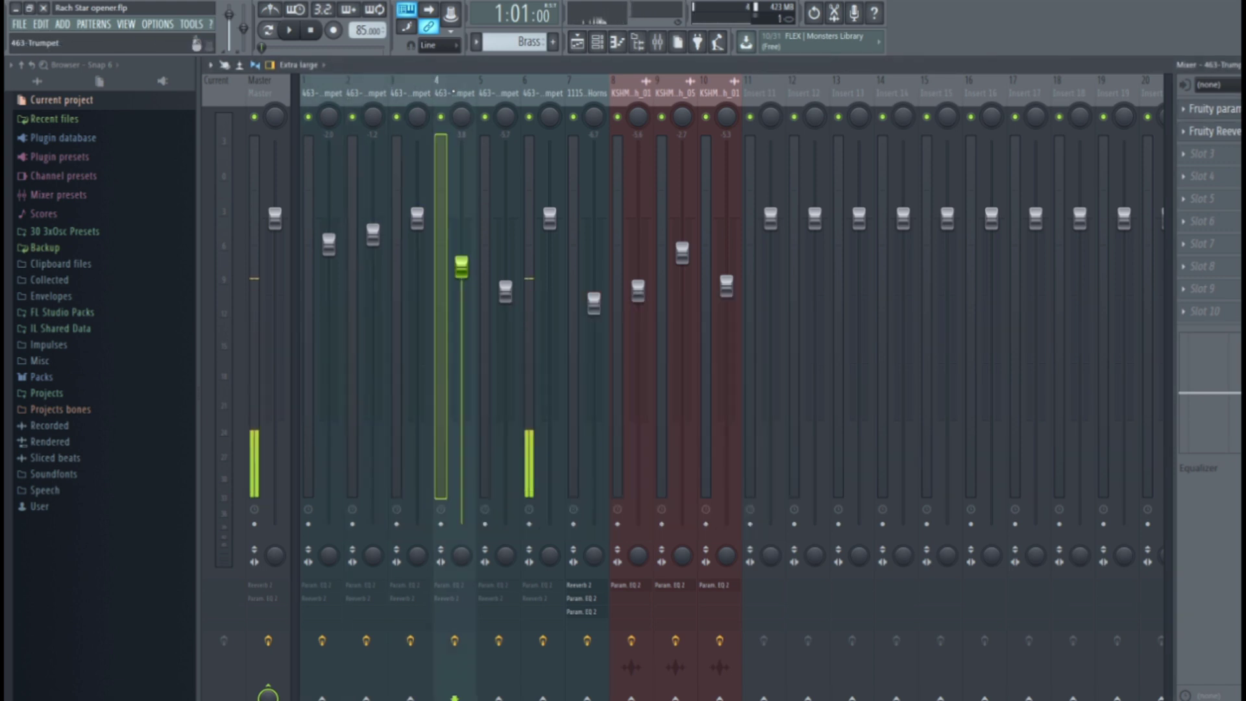
- Select the Brass Ensemble channel for auditioning and select its mixer track, insert 3
left_click(455, 93)
left_click(597, 42)
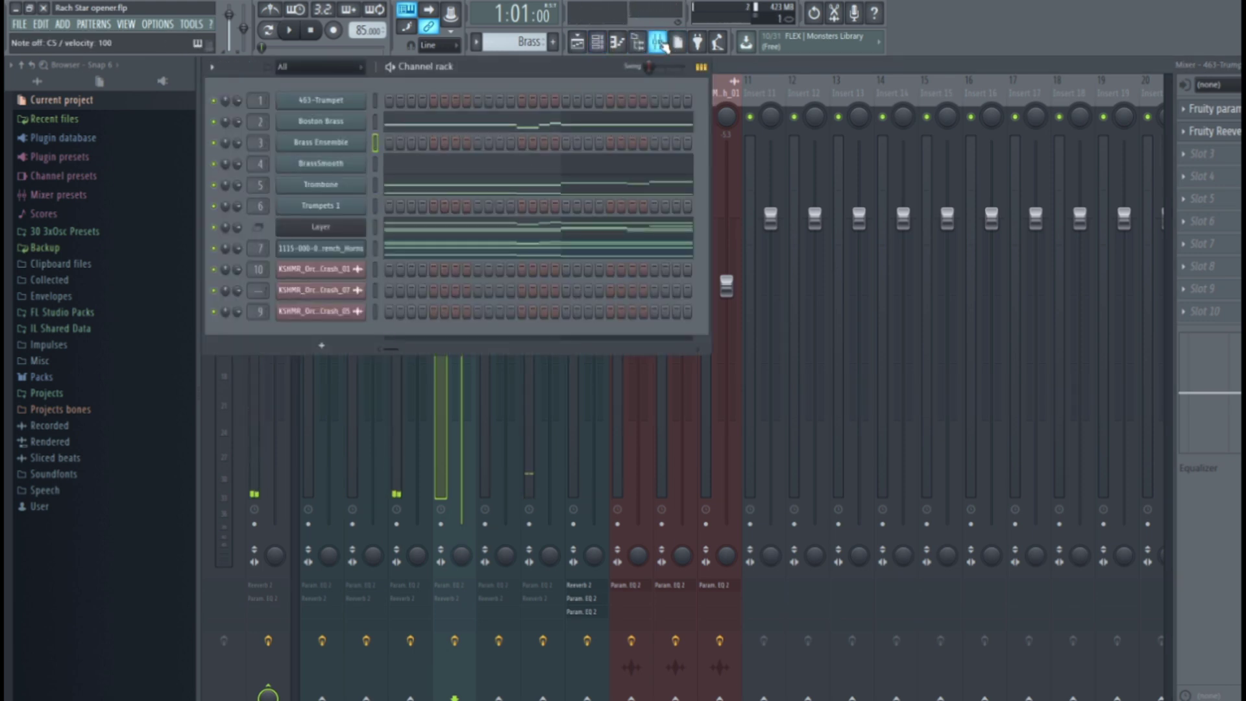
left_click(662, 44)
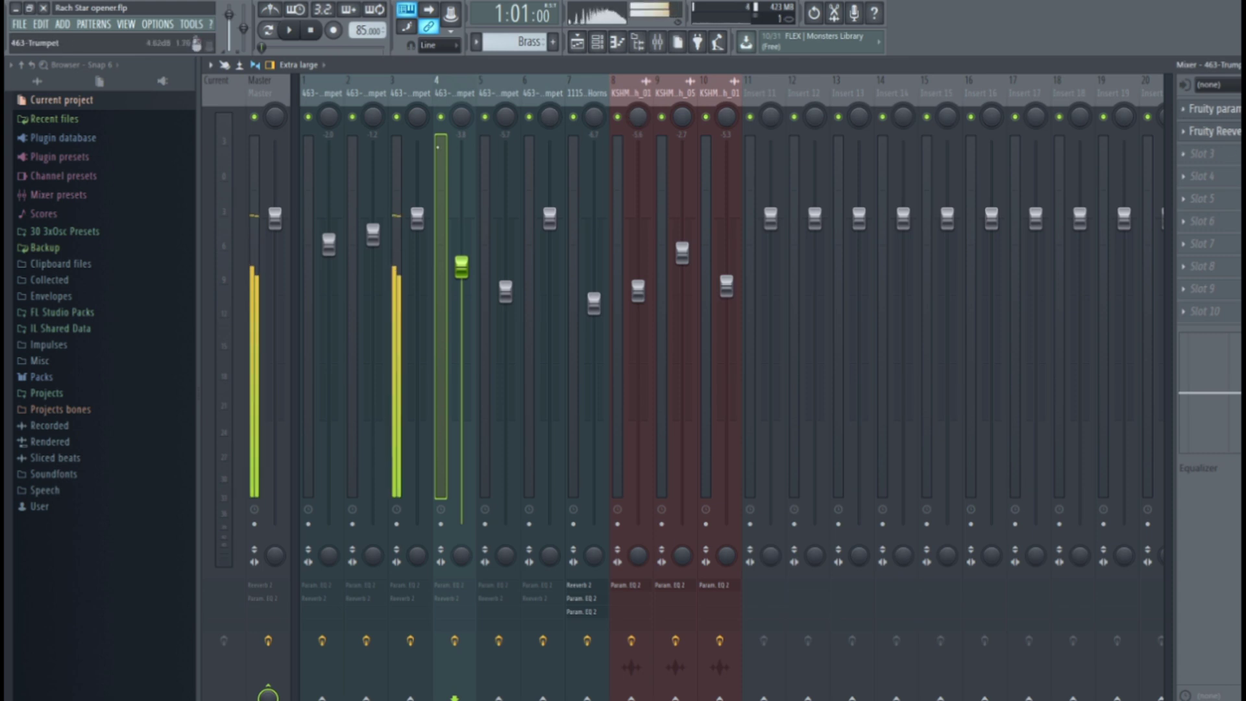
left_click(402, 93)
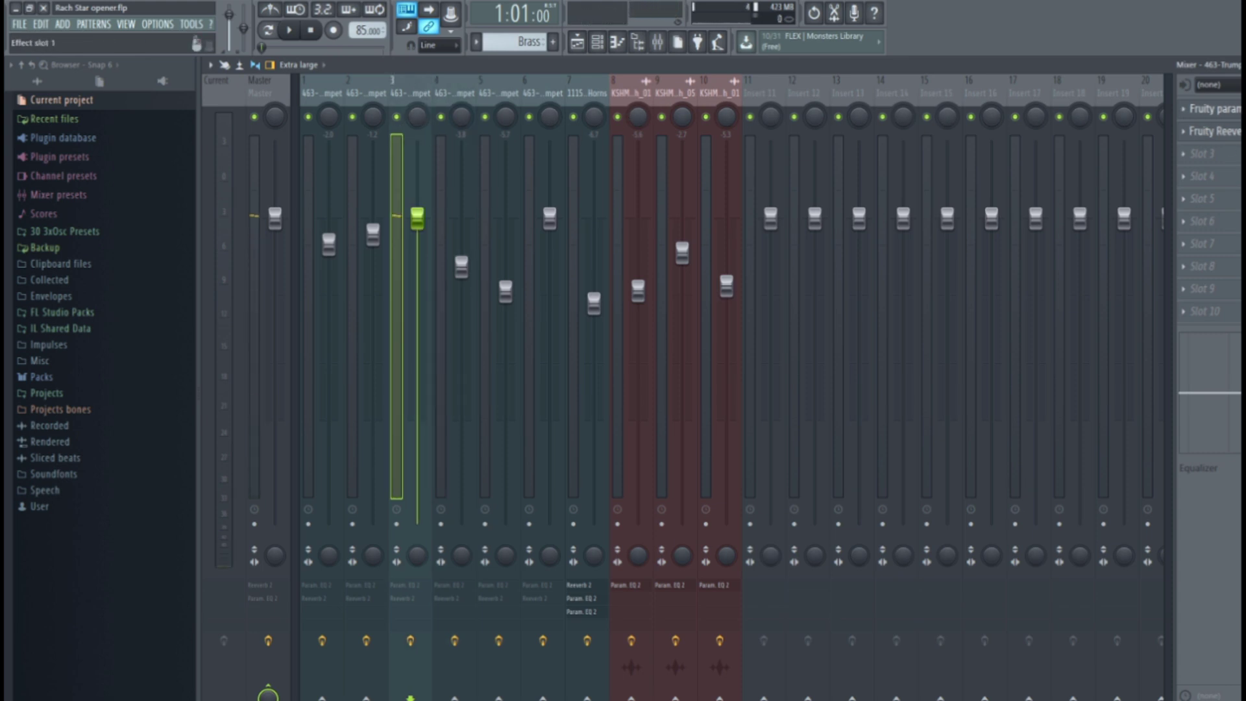
- Re-enable Fruity parametric EQ 2 on mixer track 3 and open its settings
left_click(1196, 108)
left_click(1197, 108)
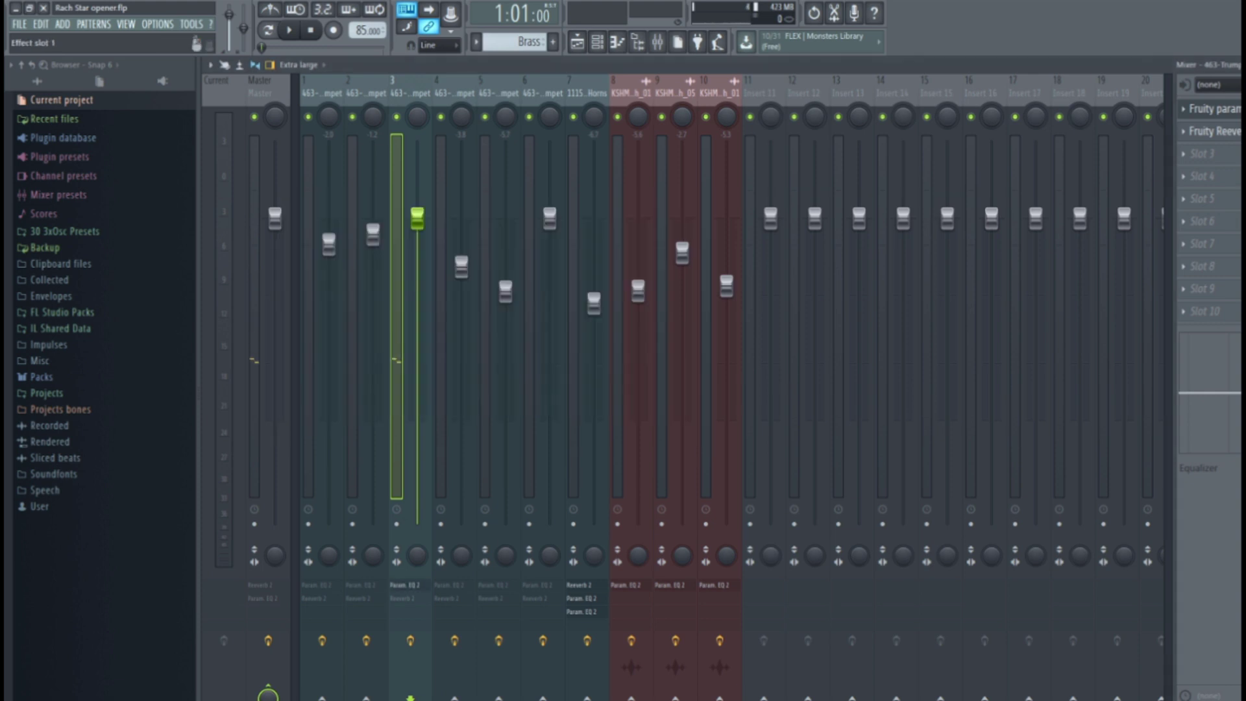
left_click(1197, 108)
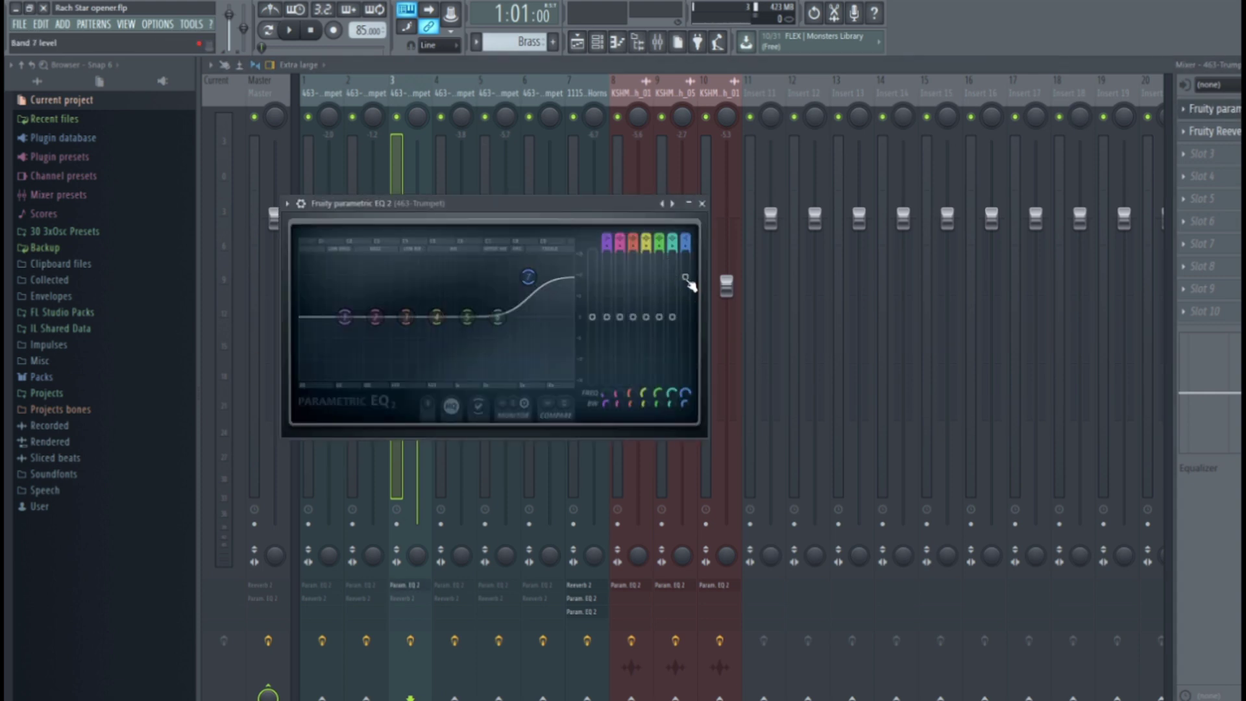
- Reset the EQ's band 7 level to flat, raise it again while auditioning the Brass Ensemble, and close the plugin
right_click(699, 293)
left_click(681, 303)
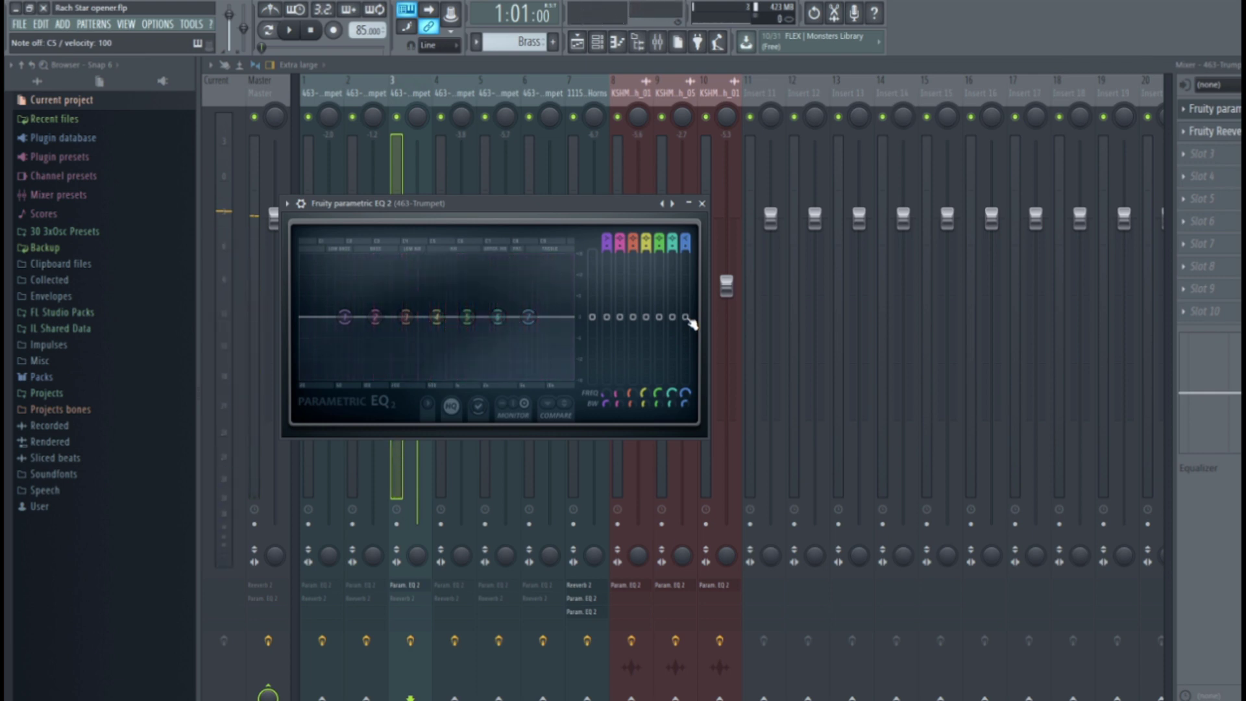
left_click_drag(687, 319, 685, 283)
key("z")
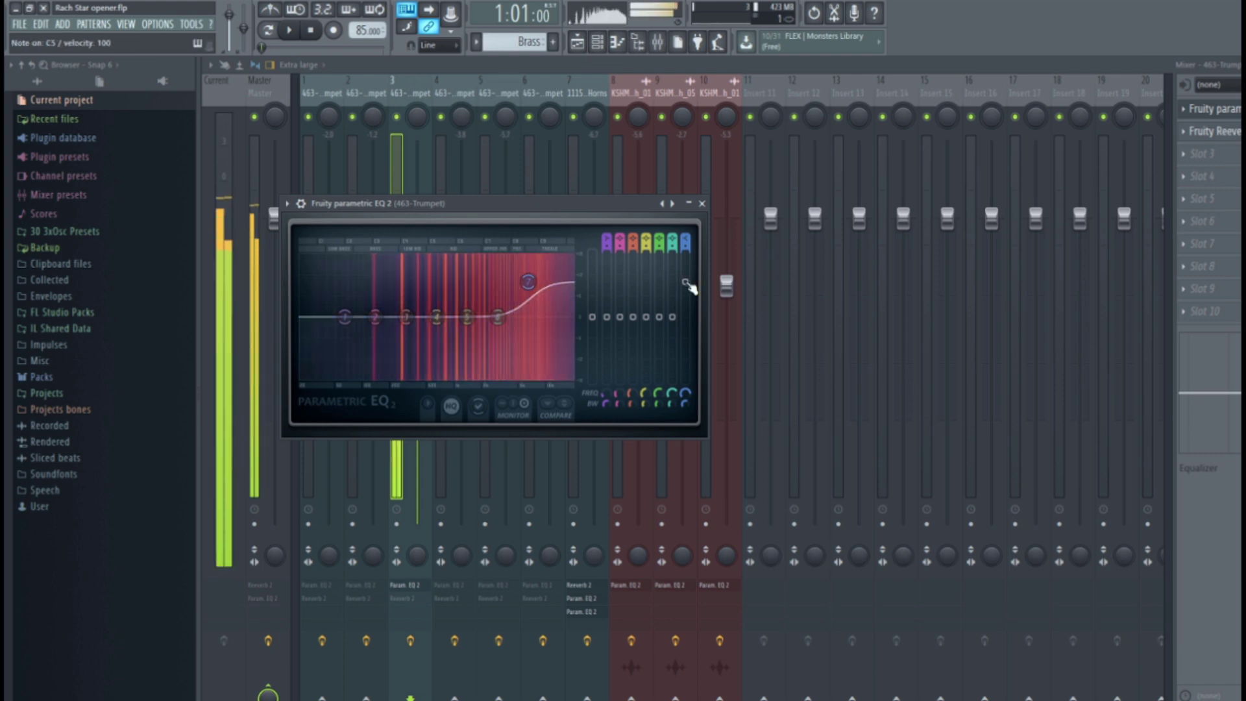
left_click(701, 203)
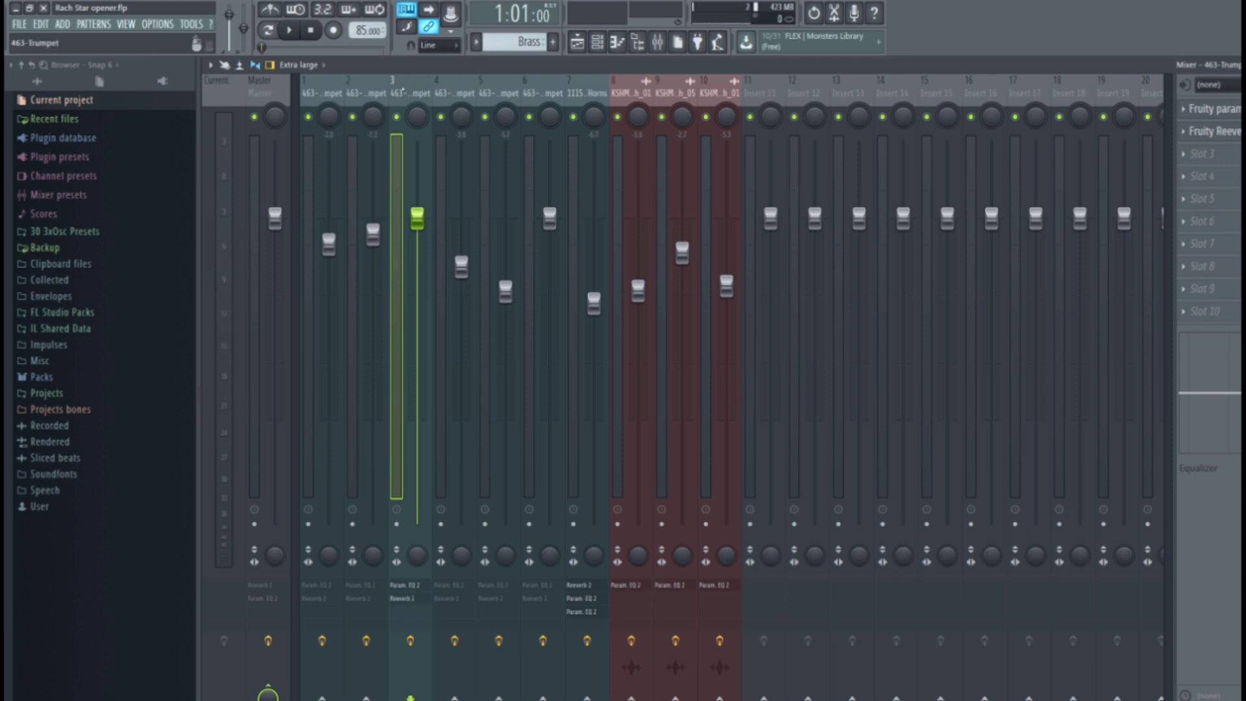
- Open Fruity Reeverb 2 on mixer track 3, compare different wet levels, and close the plugin
left_click(1236, 129)
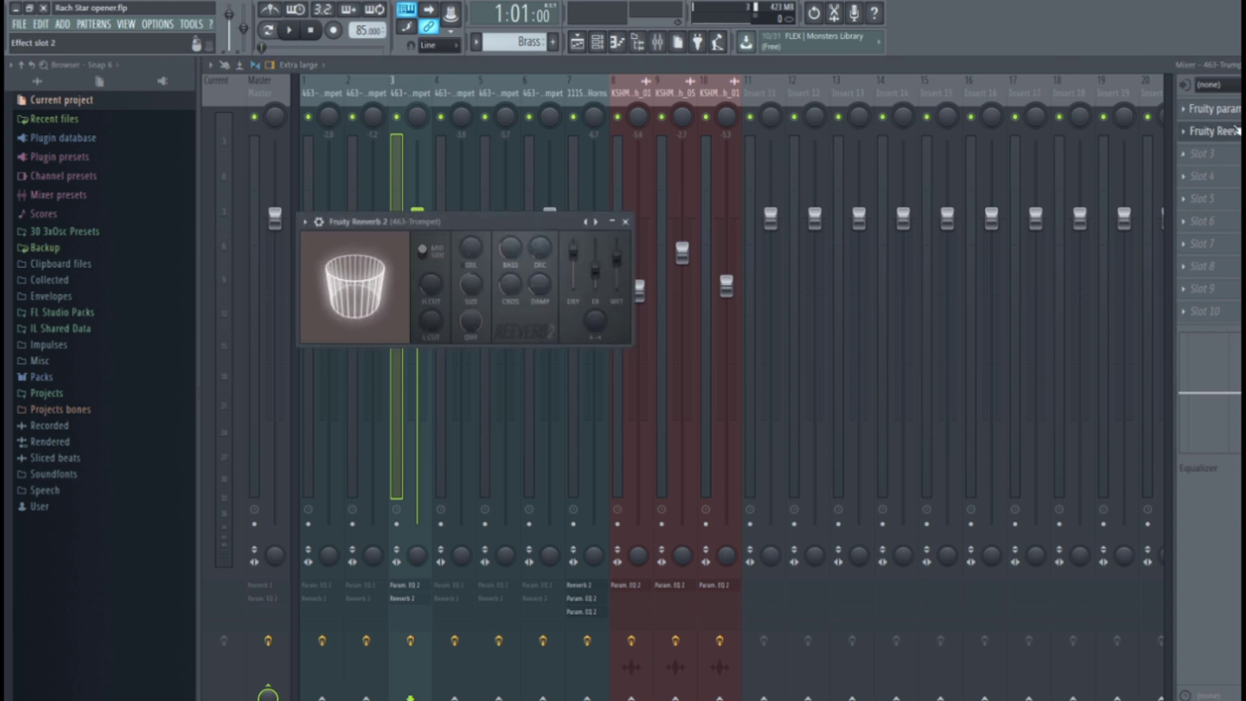
right_click(618, 262)
left_click(84, 268)
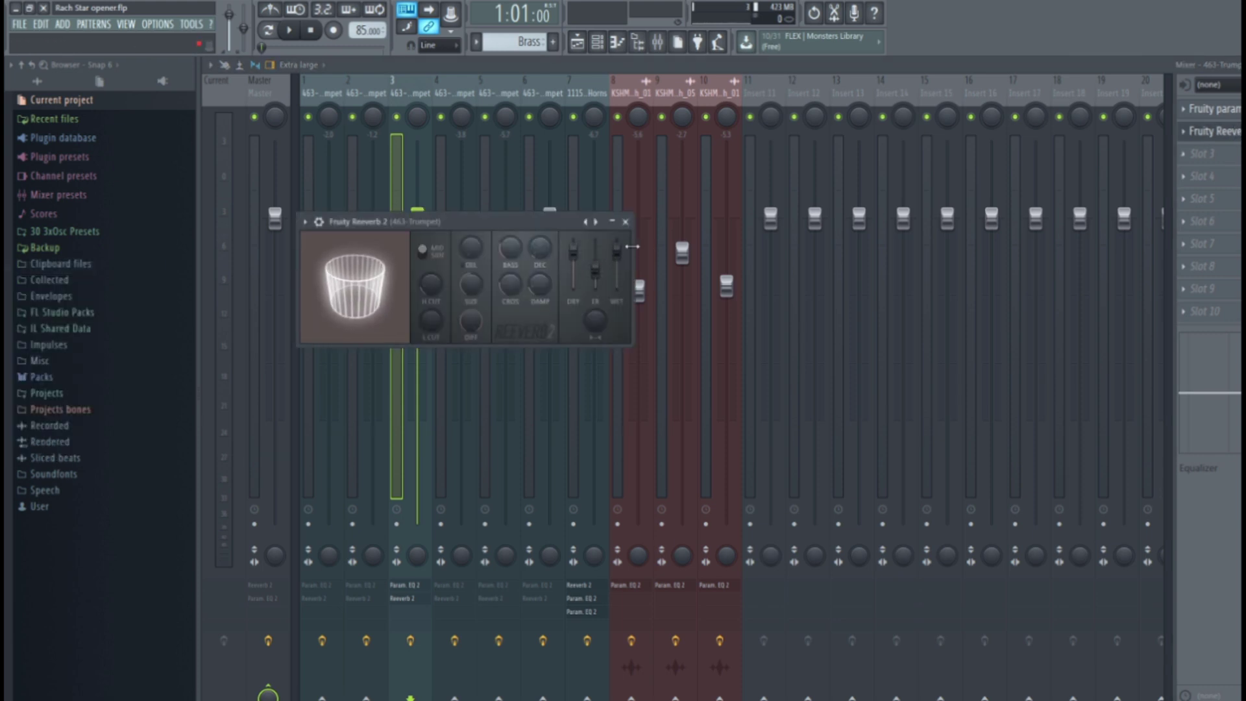
mouse_move(616, 250)
left_mouse_down()
mouse_move(616, 266)
mouse_move(616, 249)
left_mouse_up()
left_click(626, 223)
- Re-enable the Parametric EQ 2 and Reeverb 2 effects on mixer tracks 1 and 2
left_click(322, 87)
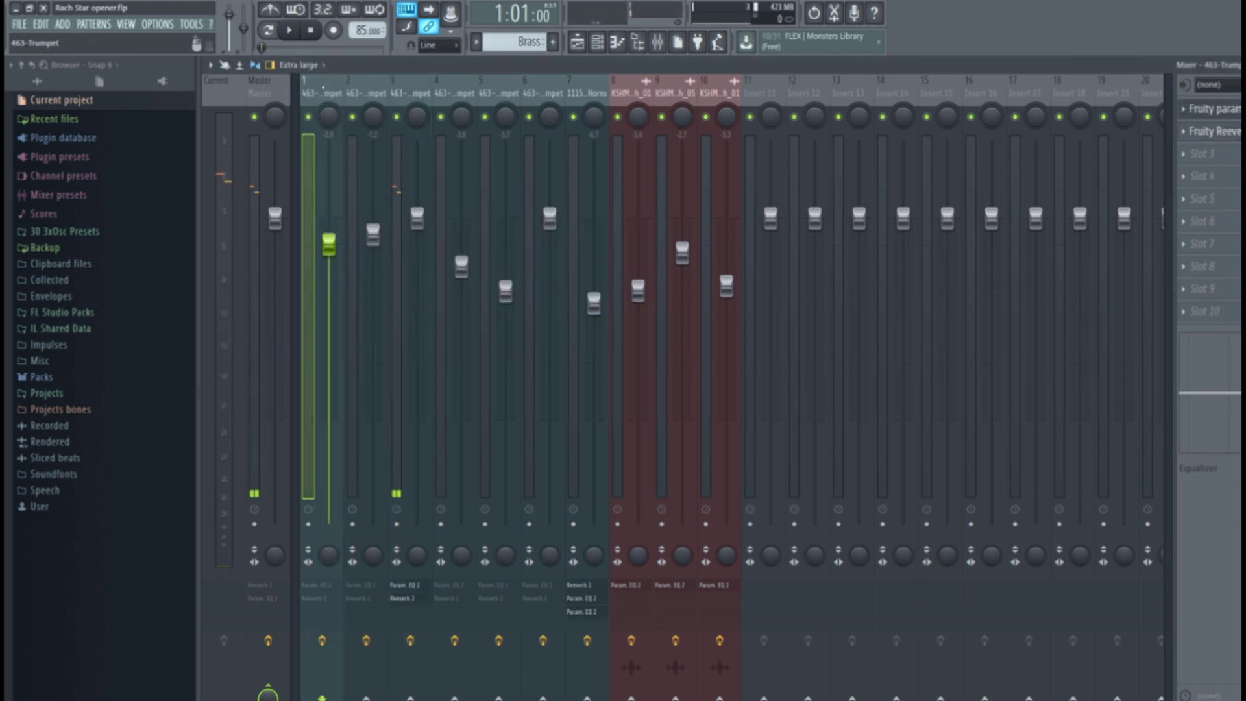
right_click(324, 92)
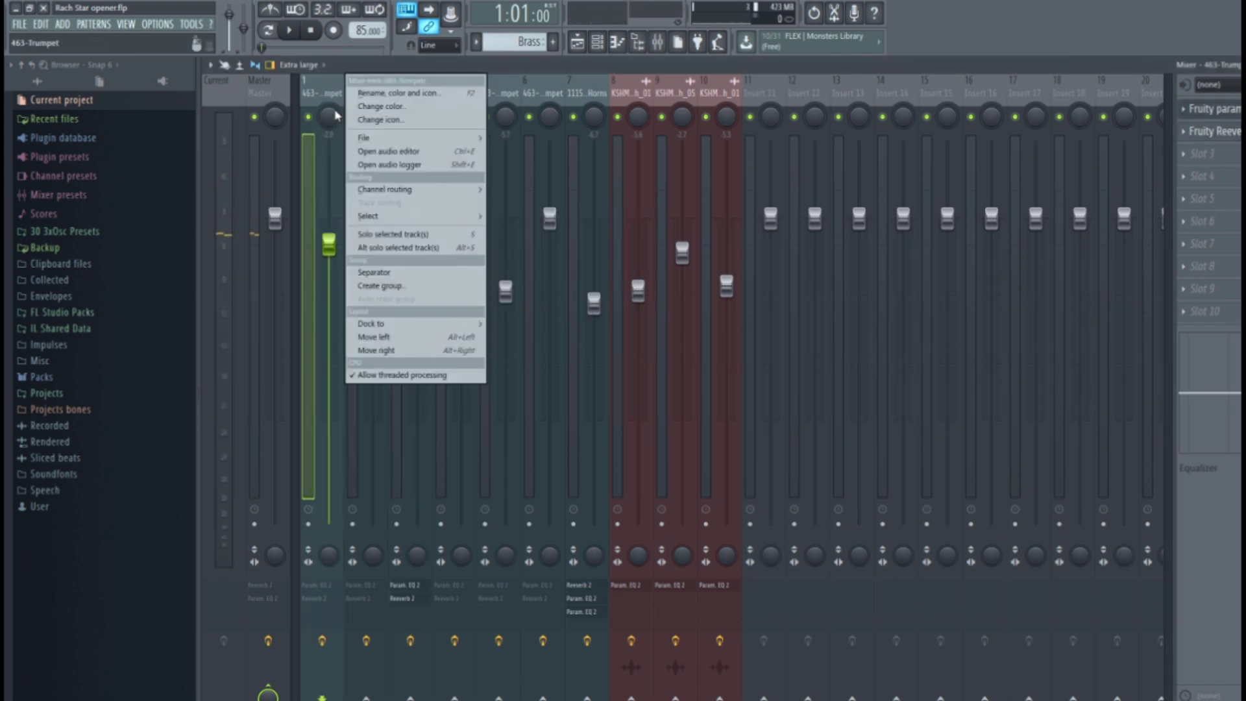
left_click(334, 91)
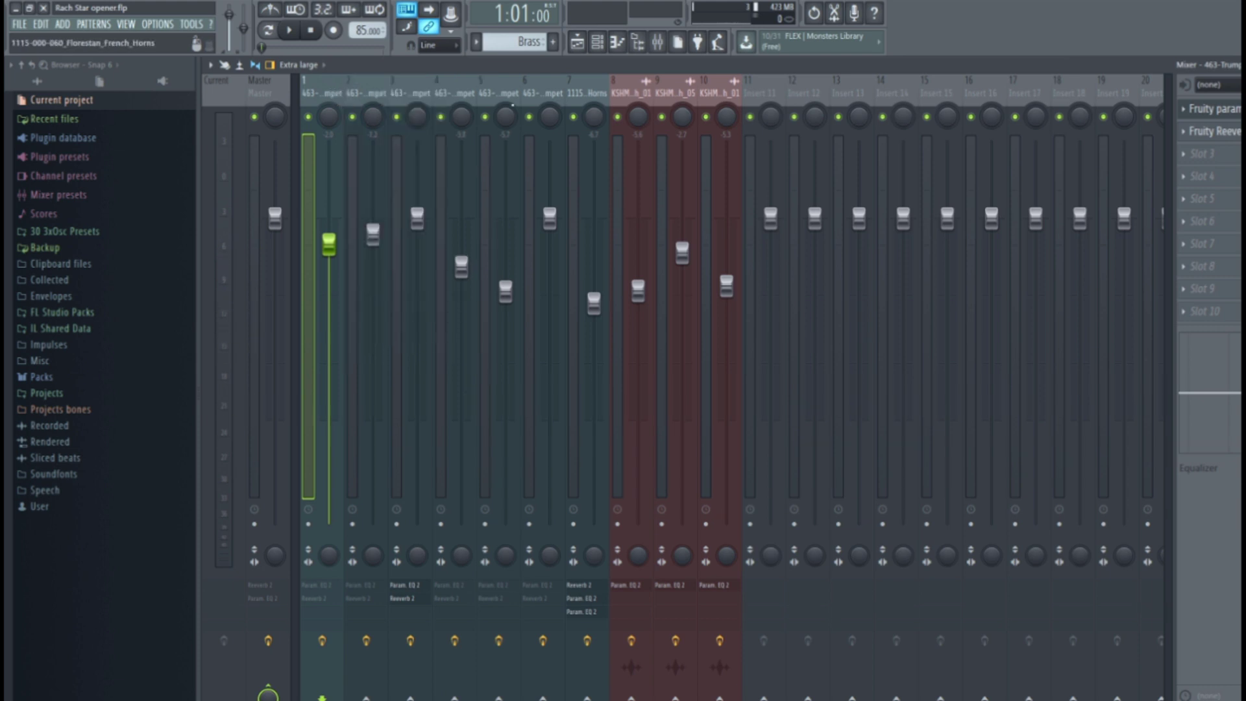
left_click(1242, 131)
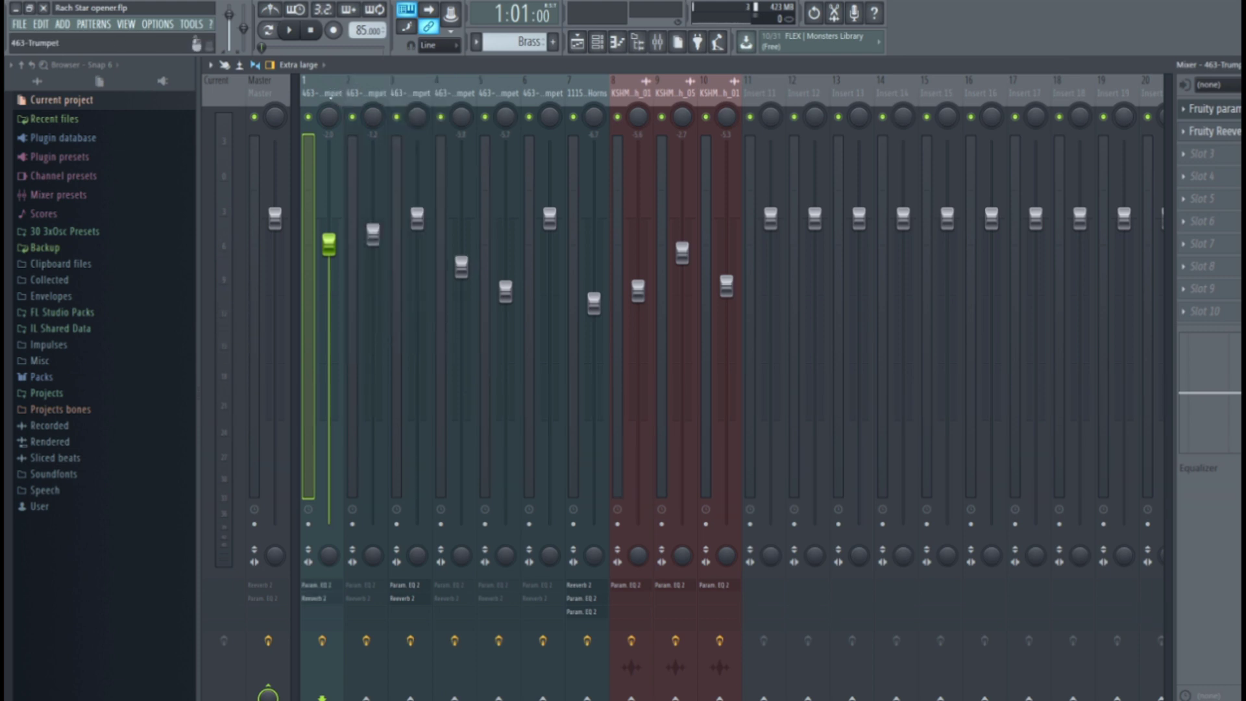
left_click(367, 92)
left_click(1241, 109)
left_click(1242, 131)
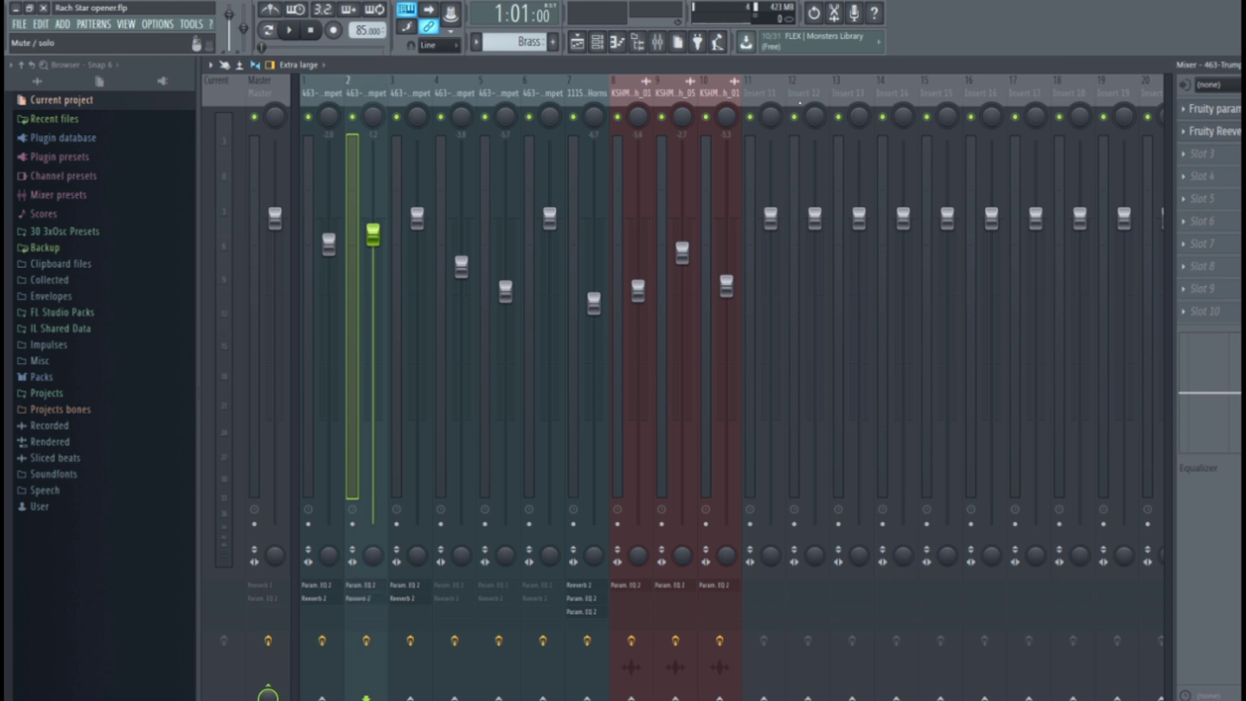
- Re-enable the Parametric EQ 2 and Reeverb 2 effects on mixer tracks 4, 5 and 6
left_click(410, 93)
left_click(454, 90)
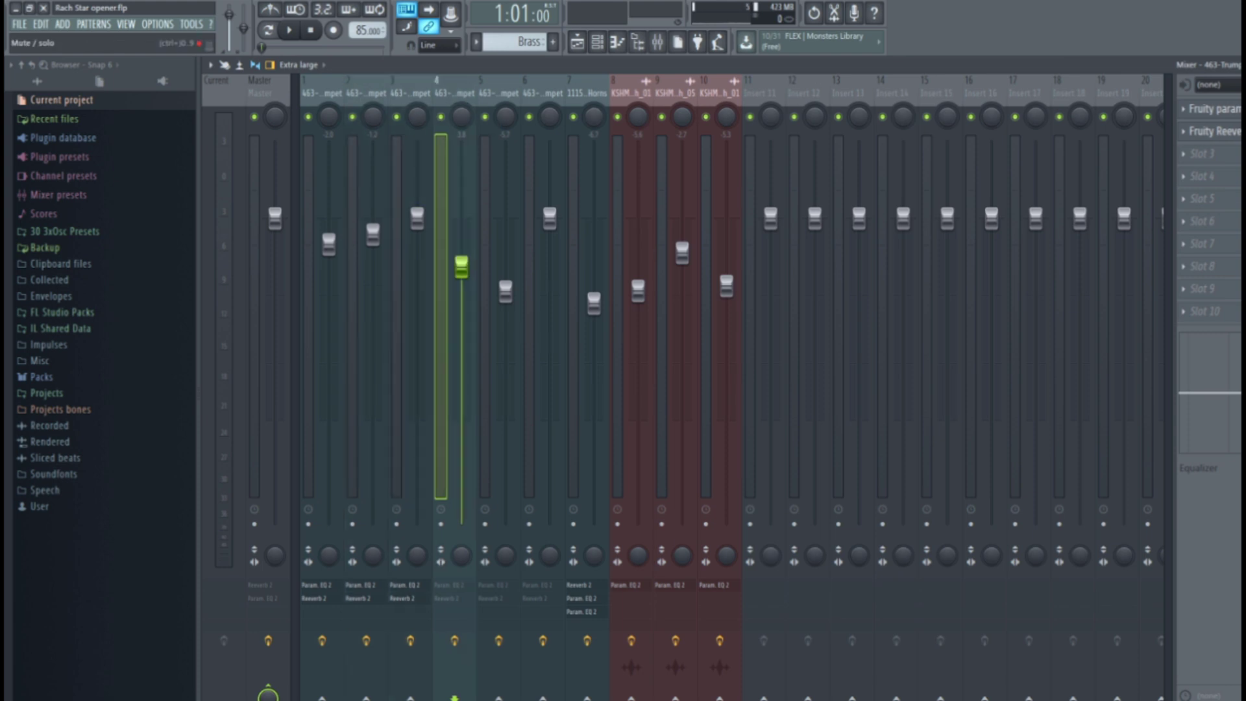
left_click(1241, 131)
left_click(497, 92)
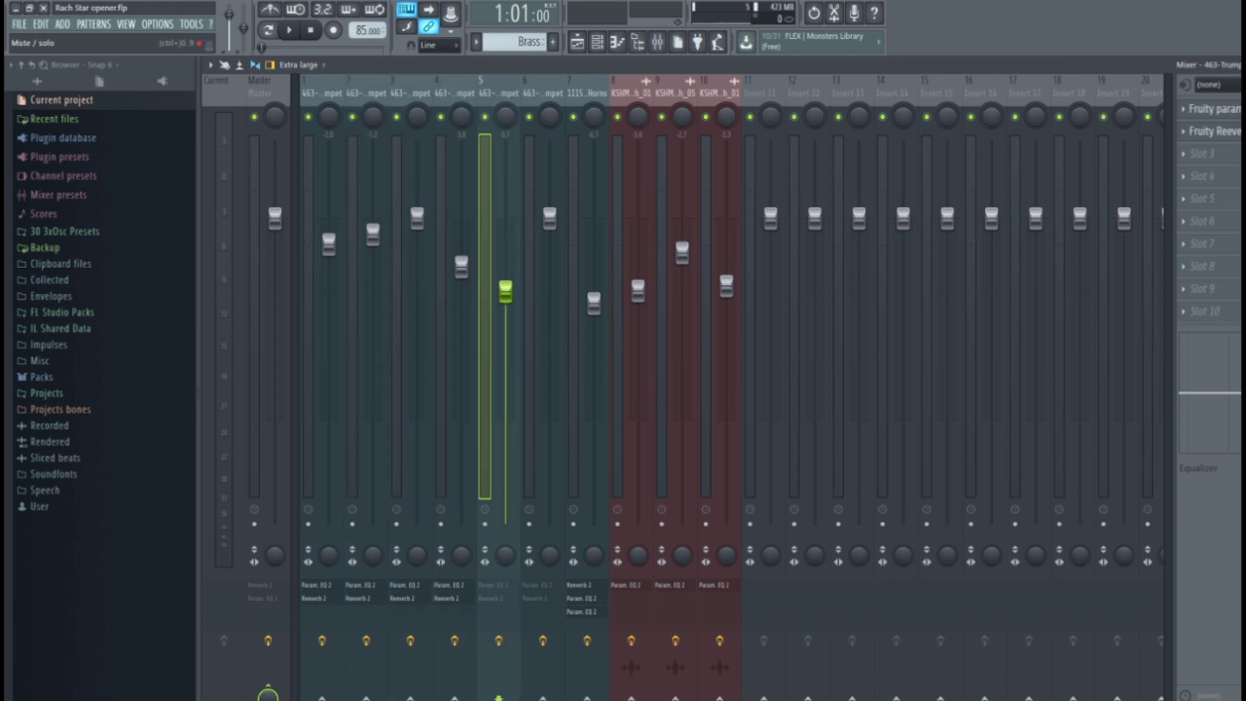
left_click(1241, 131)
left_click(541, 92)
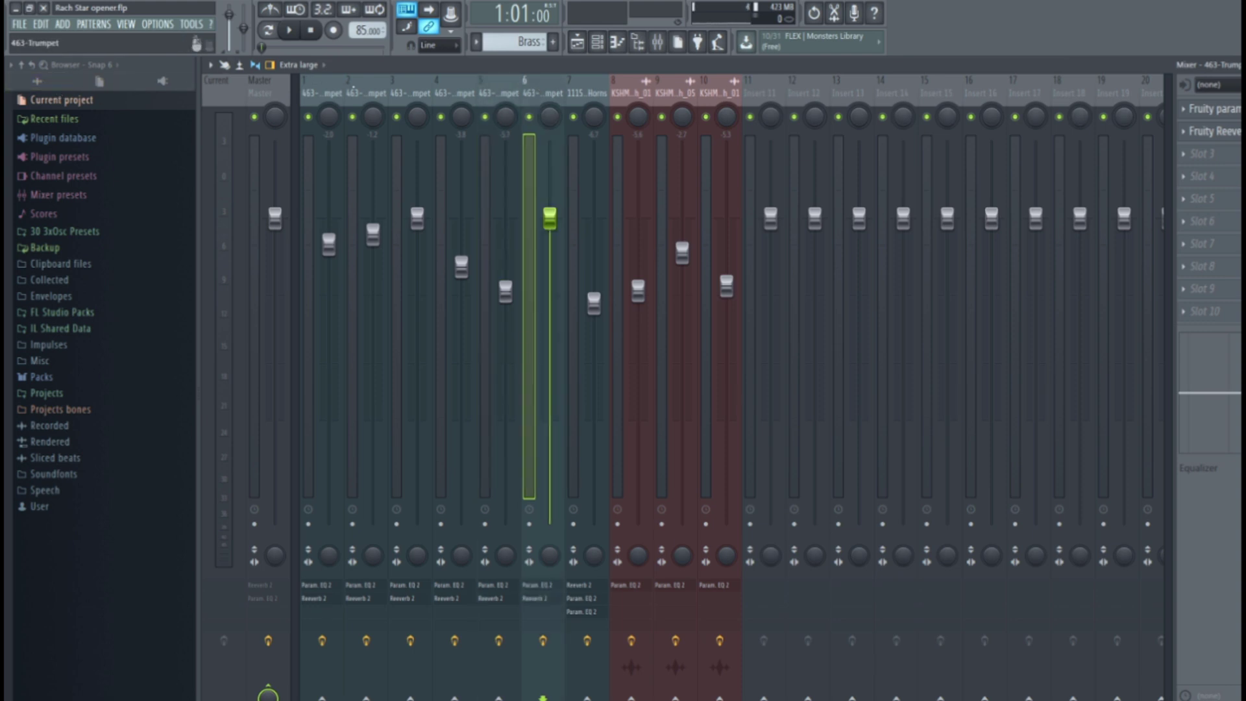
- Compare the effect chains on mixer tracks 1 through 6, and return to track 1
left_click(321, 92)
left_click(365, 92)
left_click(409, 92)
left_click(454, 92)
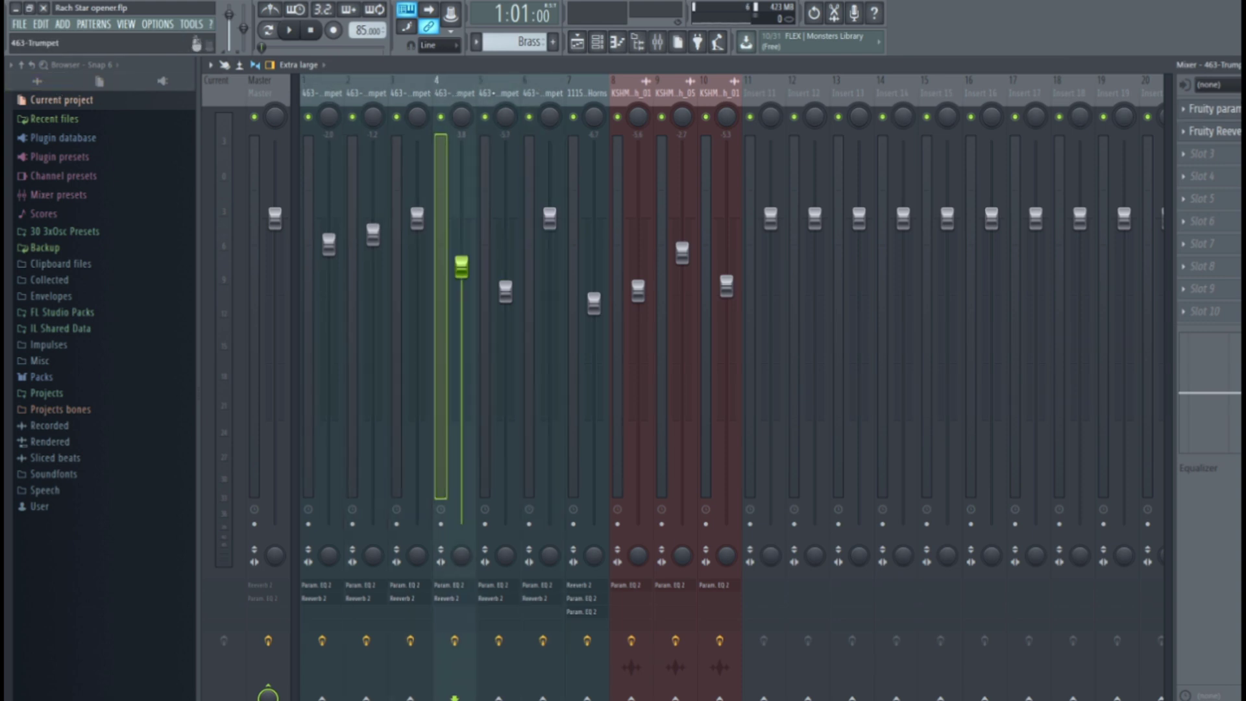
left_click(498, 92)
left_click(541, 92)
left_click(321, 92)
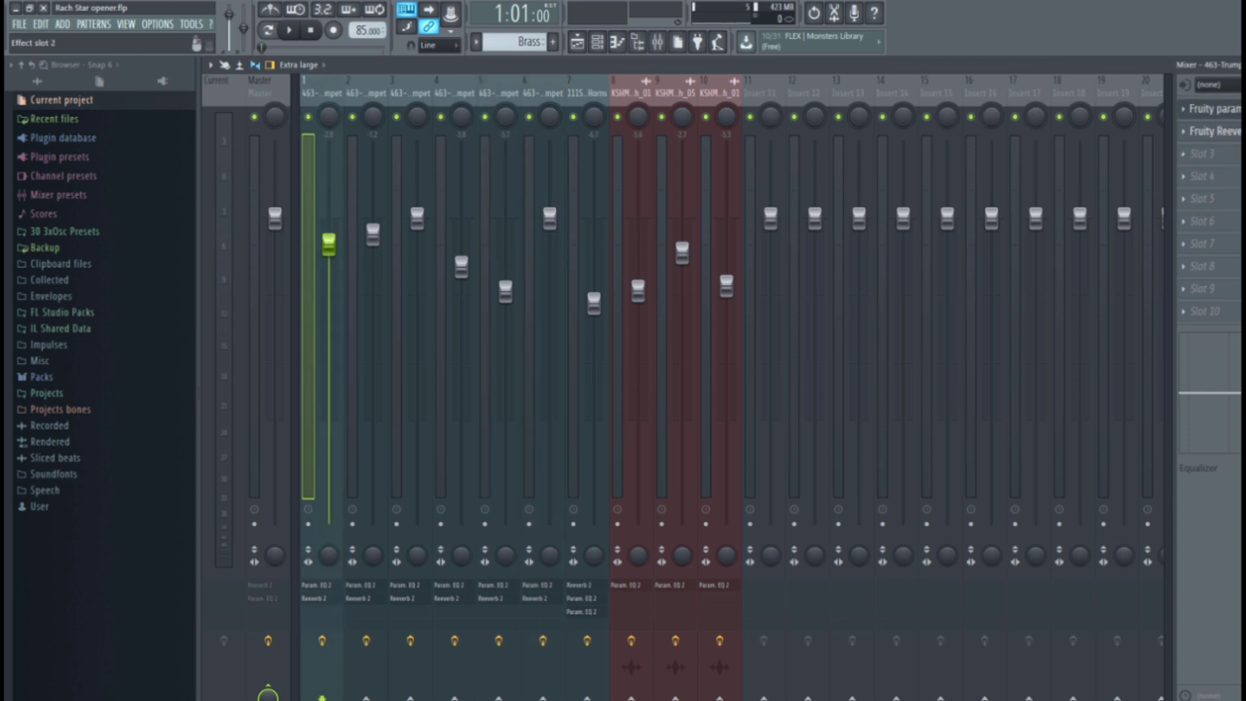
- Copy mixer track 1's saved track state onto mixer track 2 and readjust track 2's volume
right_click(320, 92)
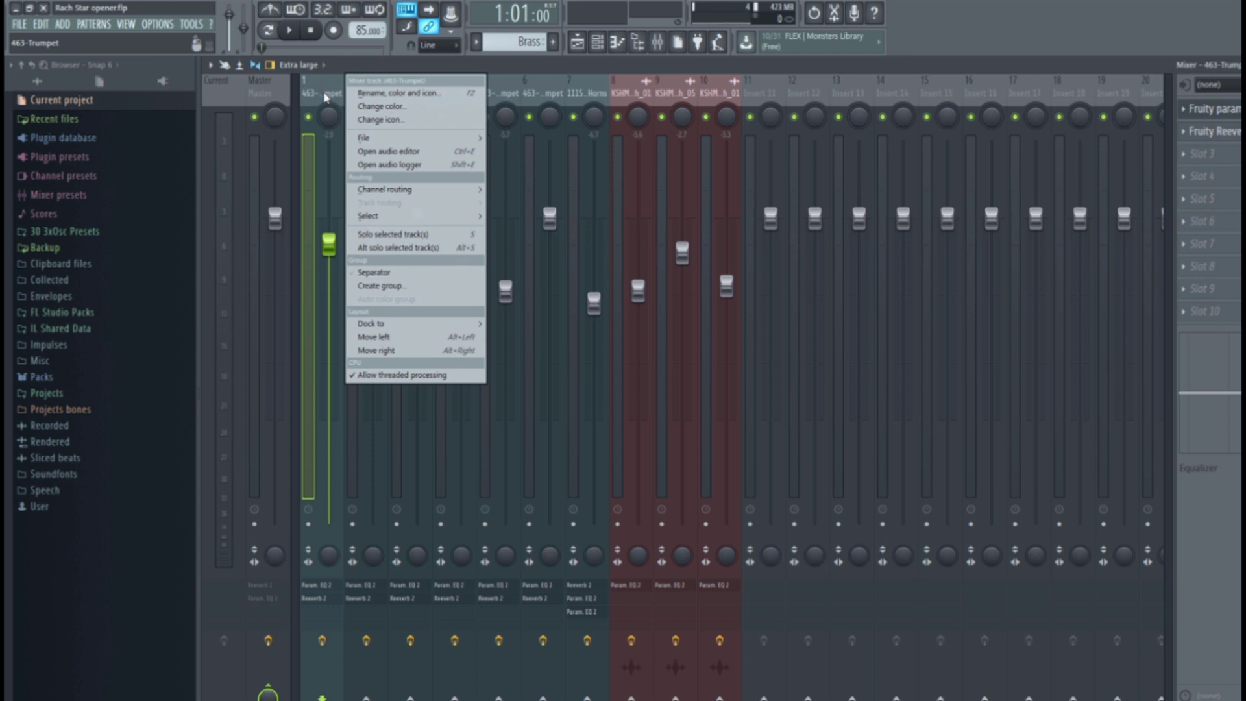
mouse_move(379, 137)
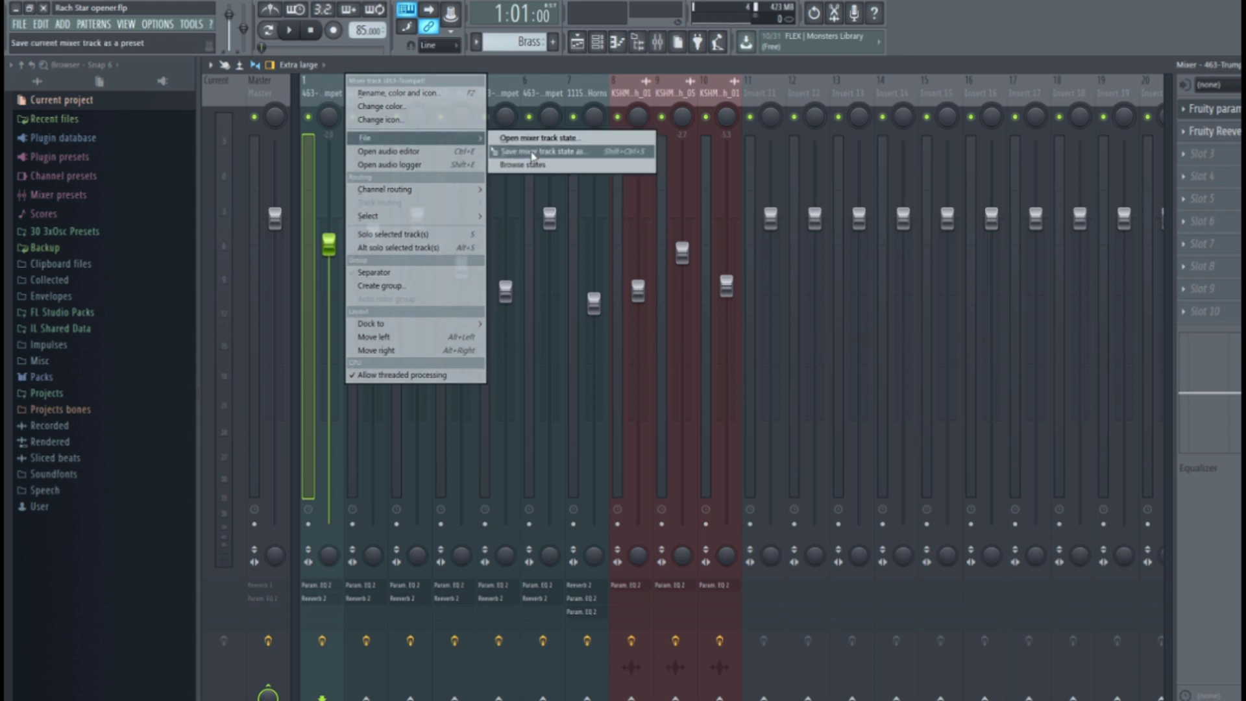
left_click_drag(533, 156, 368, 96)
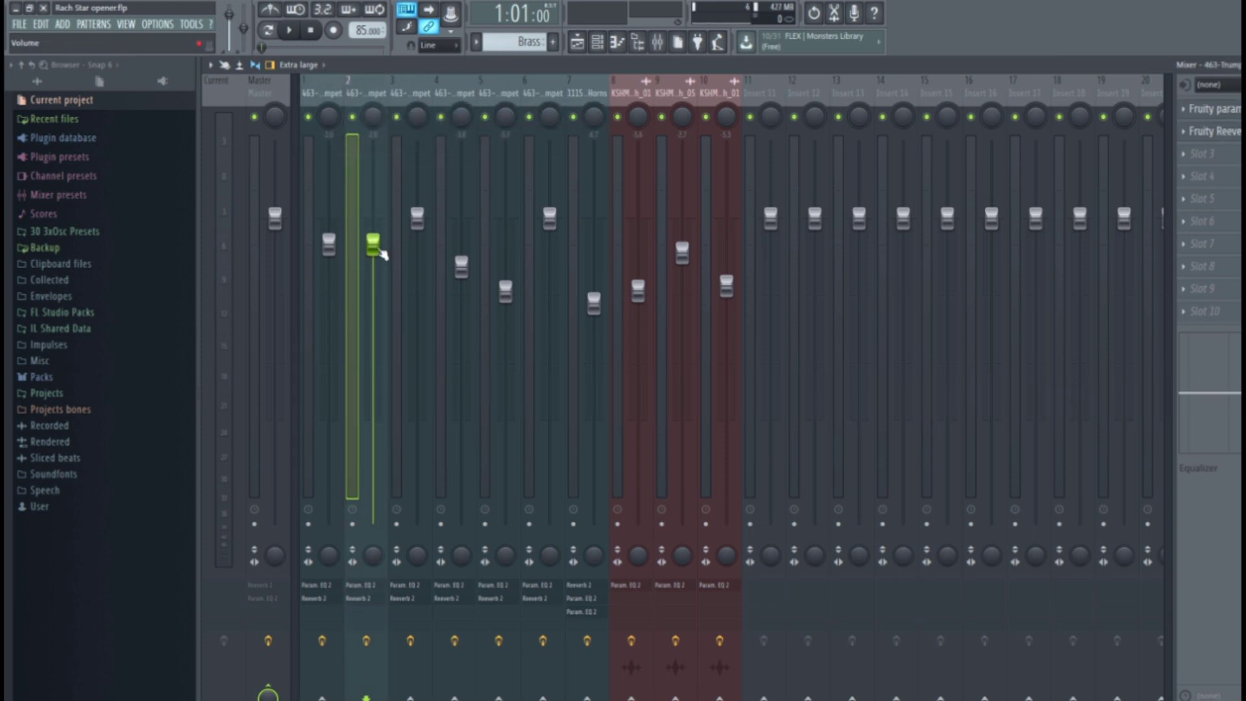
- Examine the effect slots of the six brass mixer tracks one after another
left_click(411, 95)
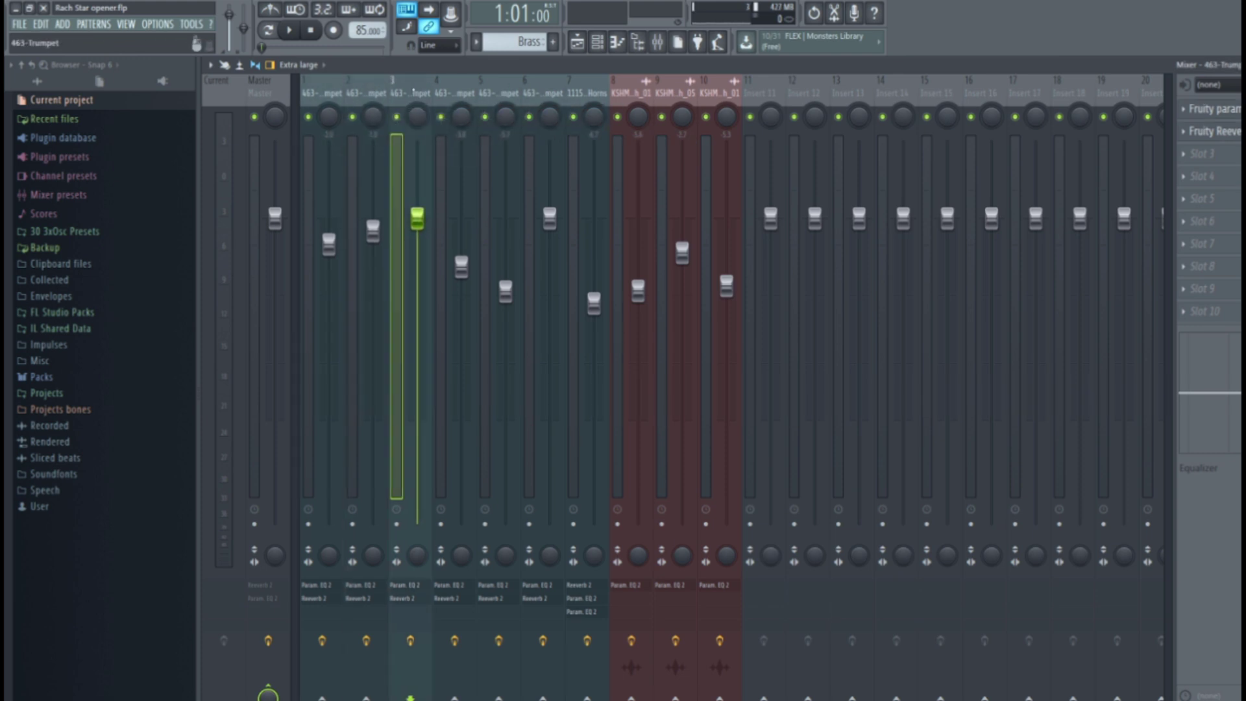
left_click(456, 94)
left_click(500, 94)
left_click(549, 91)
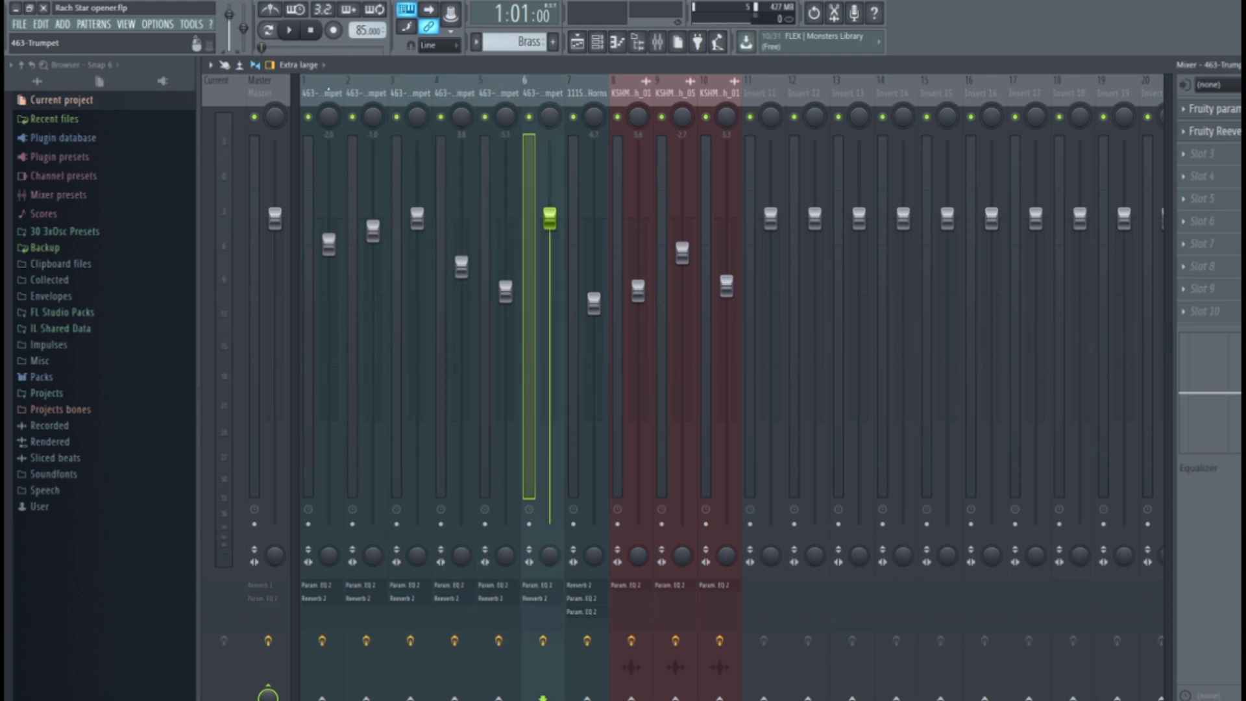
left_click(329, 90)
left_click(368, 92)
left_click(411, 93)
left_click(454, 92)
left_click(497, 93)
left_click(535, 93)
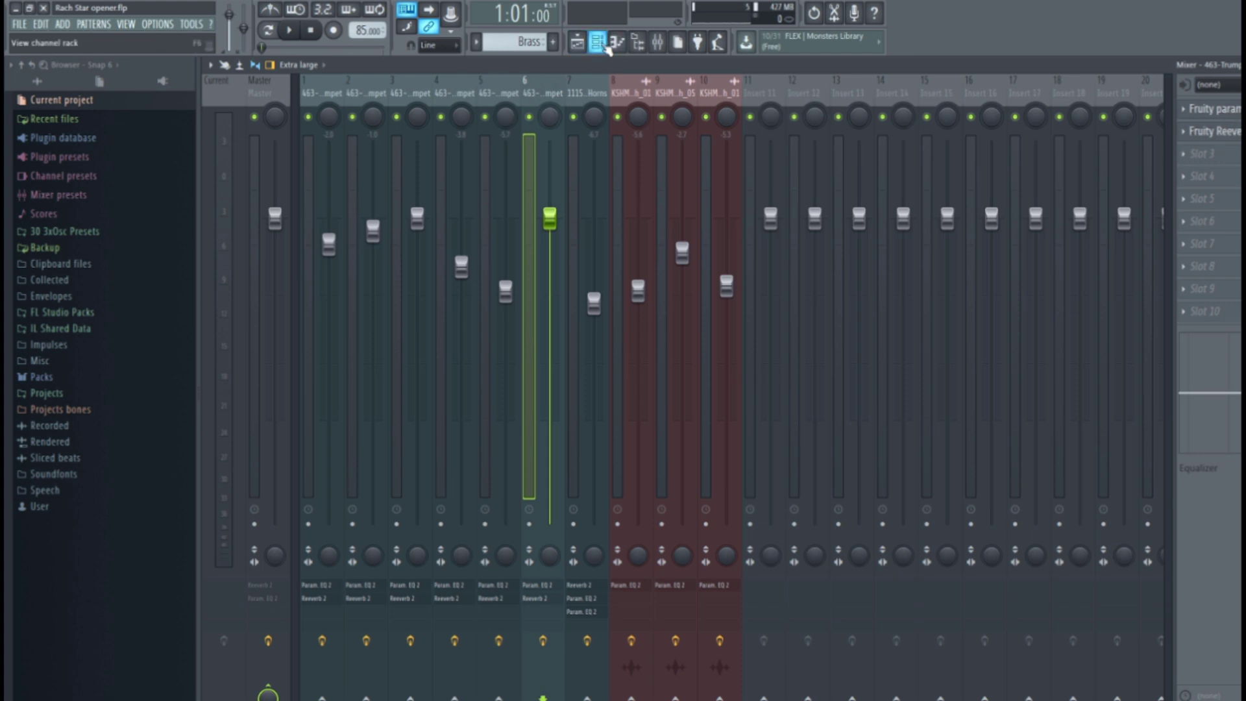
- Re-enable the Reeverb 2 and Parametric EQ 2 effects on the Master track and examine the Reeverb 2 settings
left_click(260, 91)
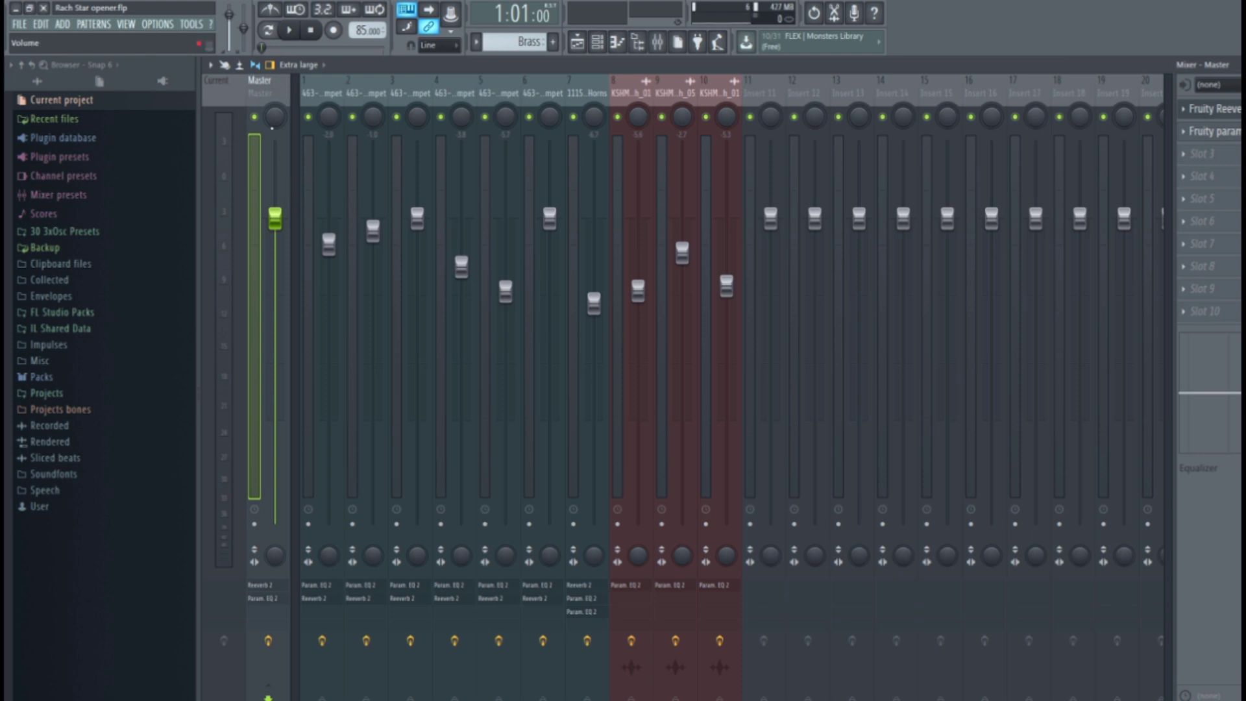
left_click(1223, 110)
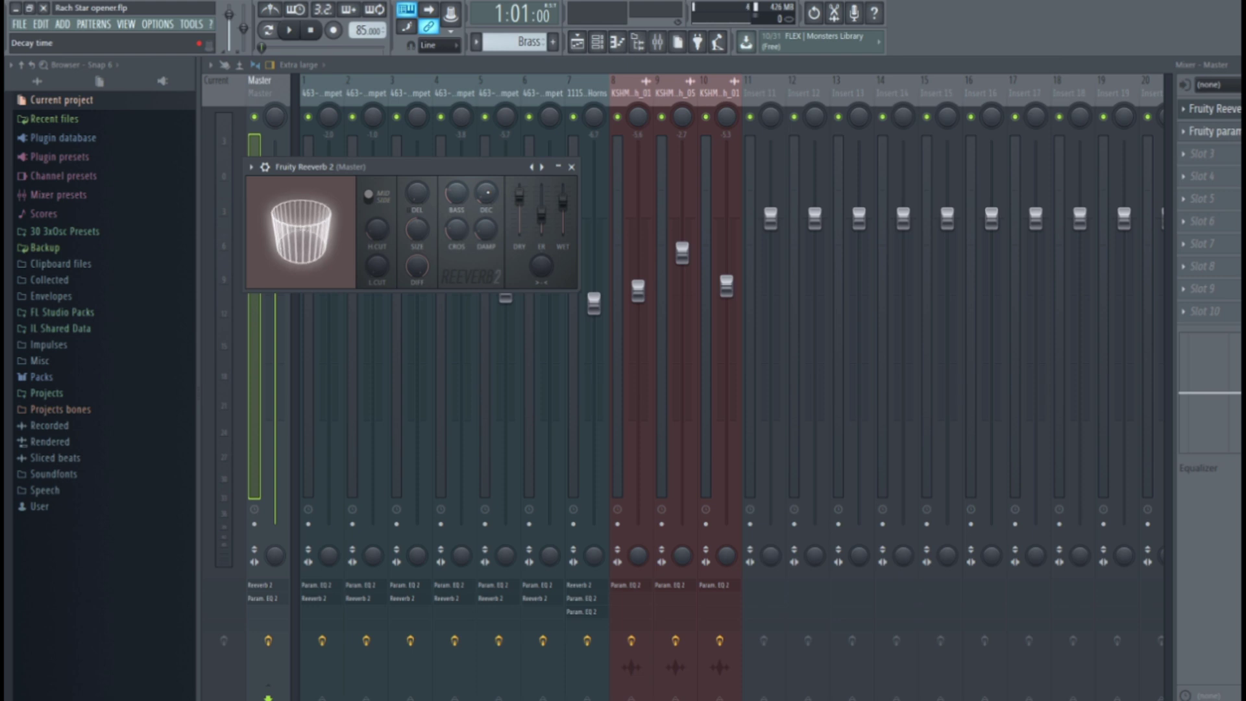
left_click(571, 166)
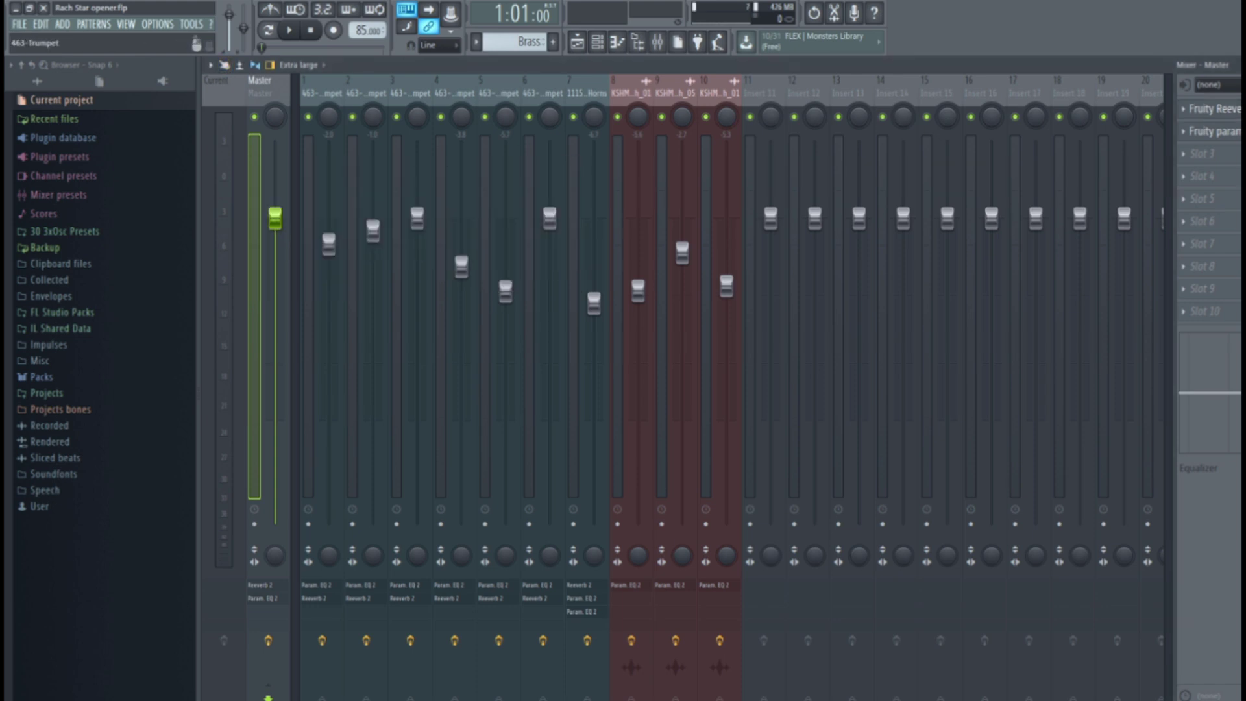
- Examine the Fruity parametric EQ 2 curve on the Master track and close the plugin
left_click(1225, 134)
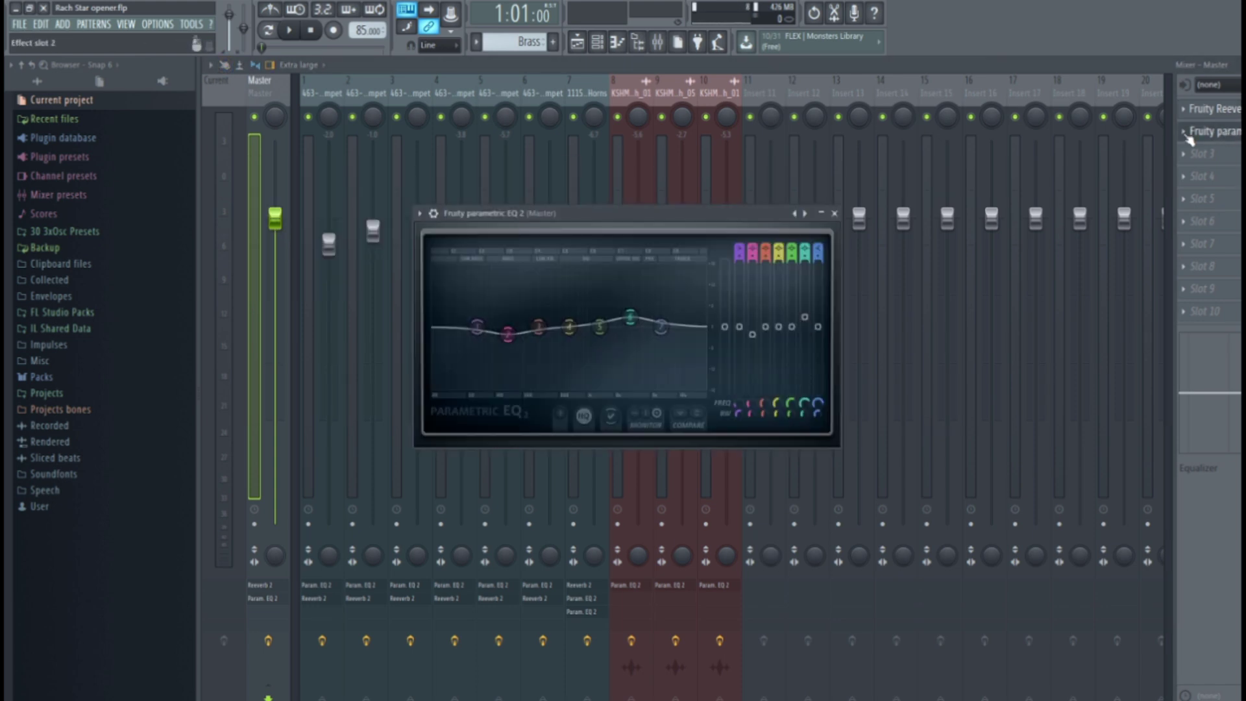
left_click(1236, 133)
left_click(1236, 133)
left_click(834, 213)
- Open the Florestan French Horns channel and examine the Fruity Reeverb 2 and first Fruity parametric EQ 2 on its mixer track
left_click(597, 42)
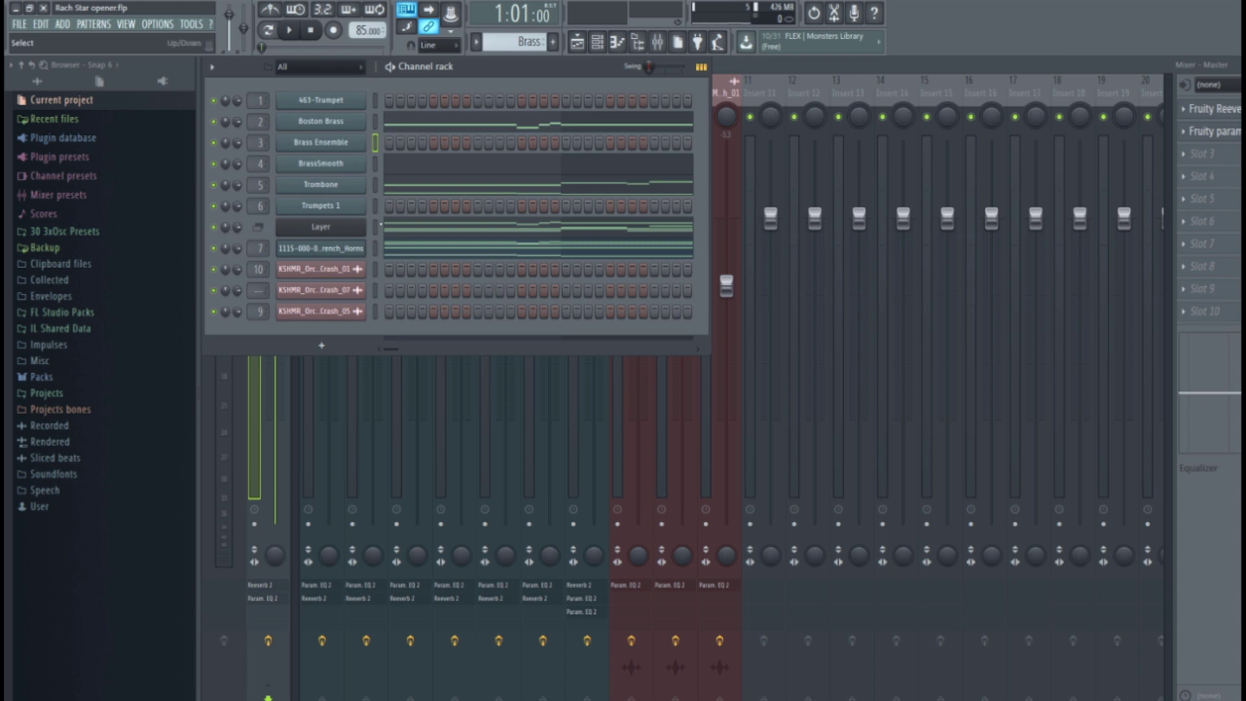
left_click(345, 253)
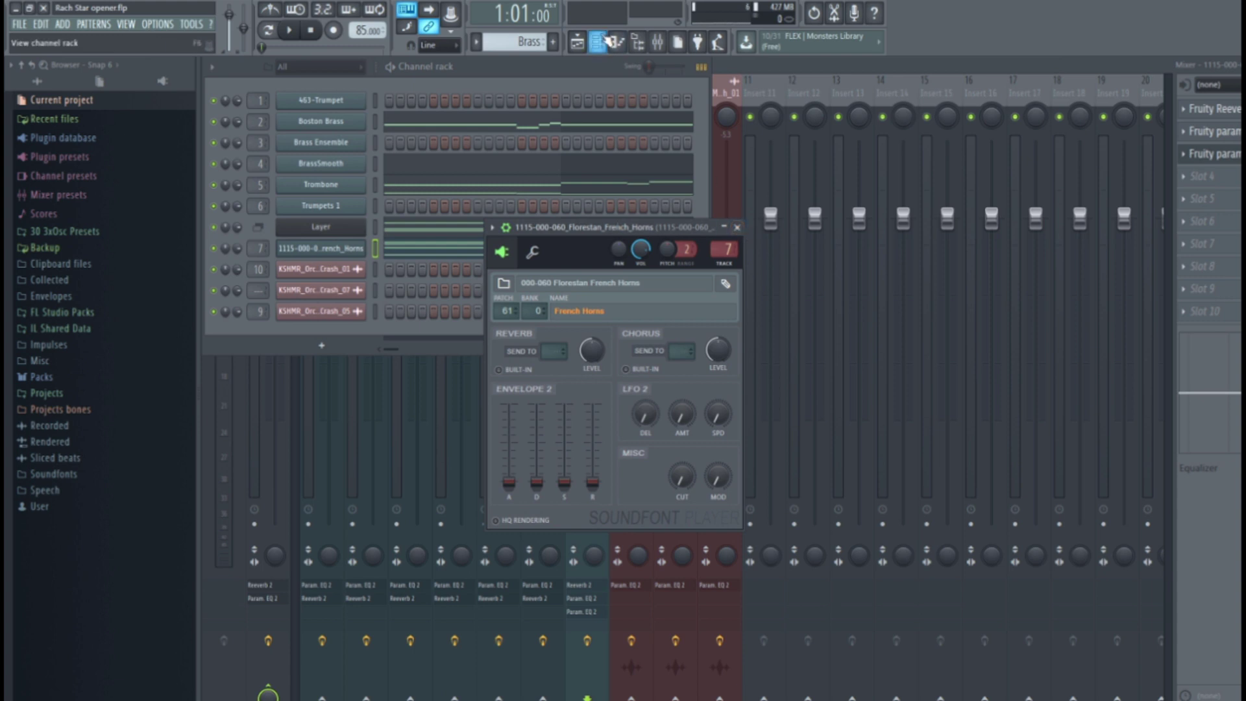
left_click(657, 43)
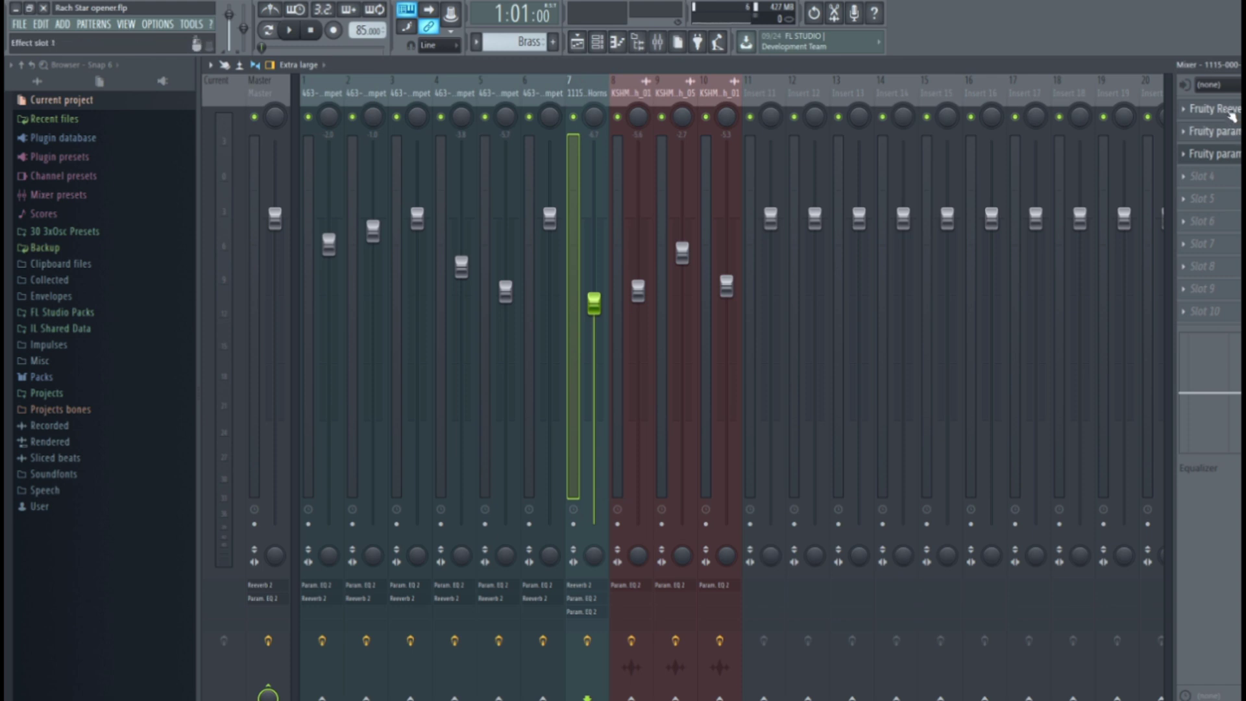
left_click(1229, 109)
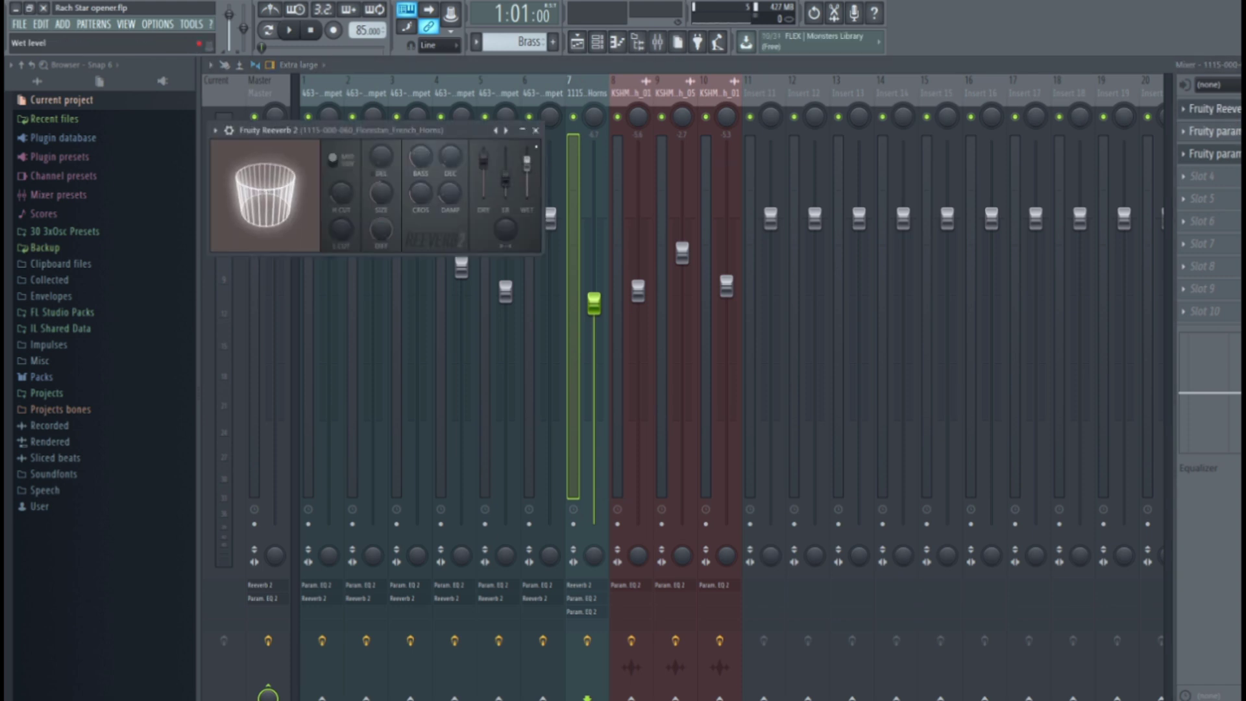
left_click(1228, 133)
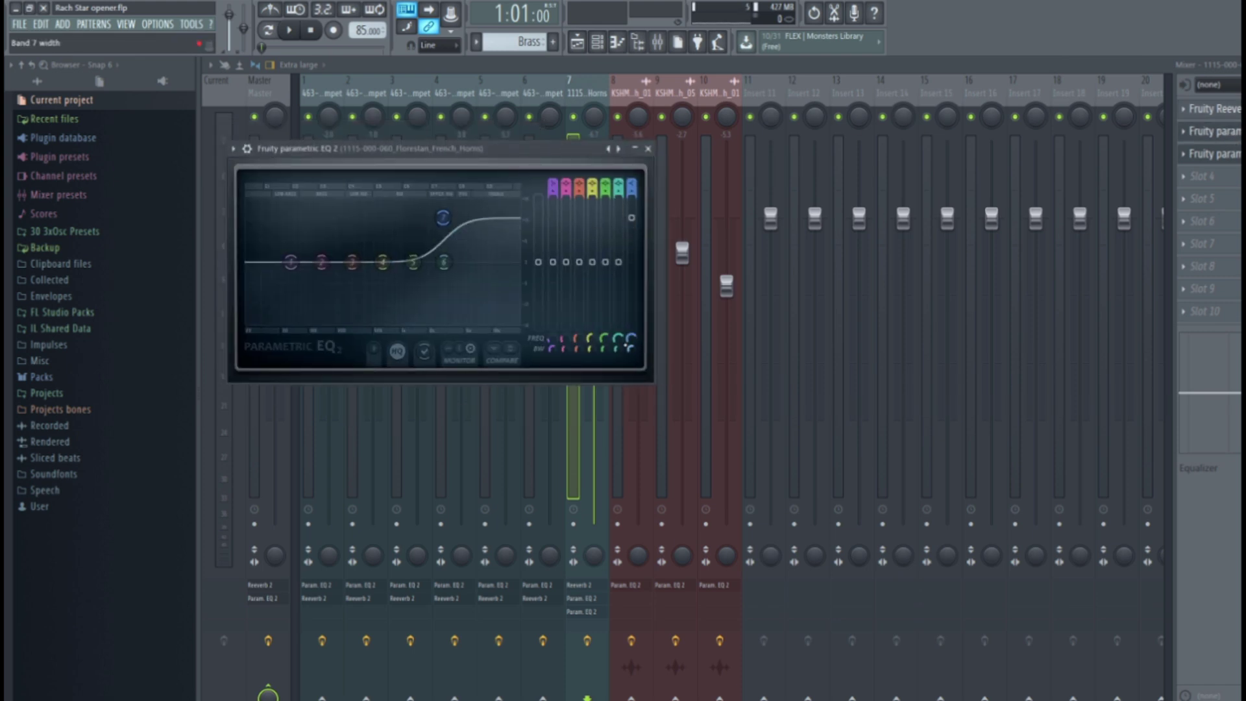
- Reset band 7's level and frequency in the French Horns' parametric EQ 2, and set its frequency to about 2944 Hz
right_click(603, 223)
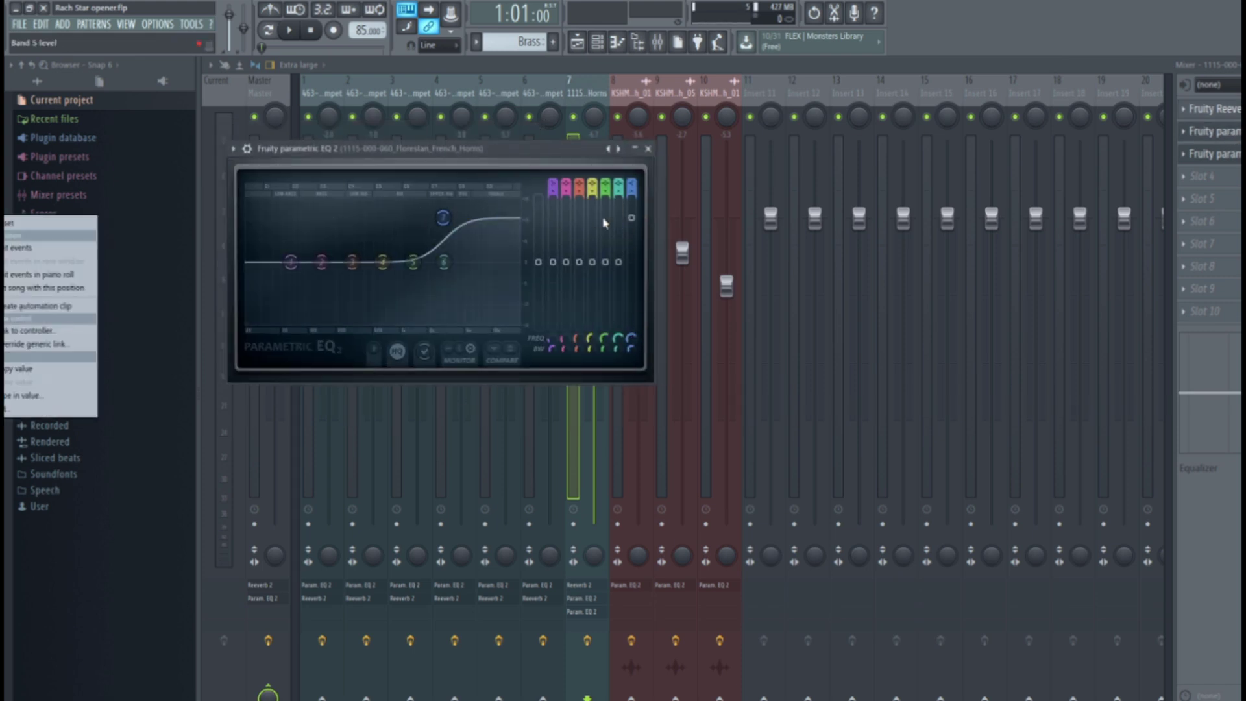
left_click(51, 223)
right_click(631, 338)
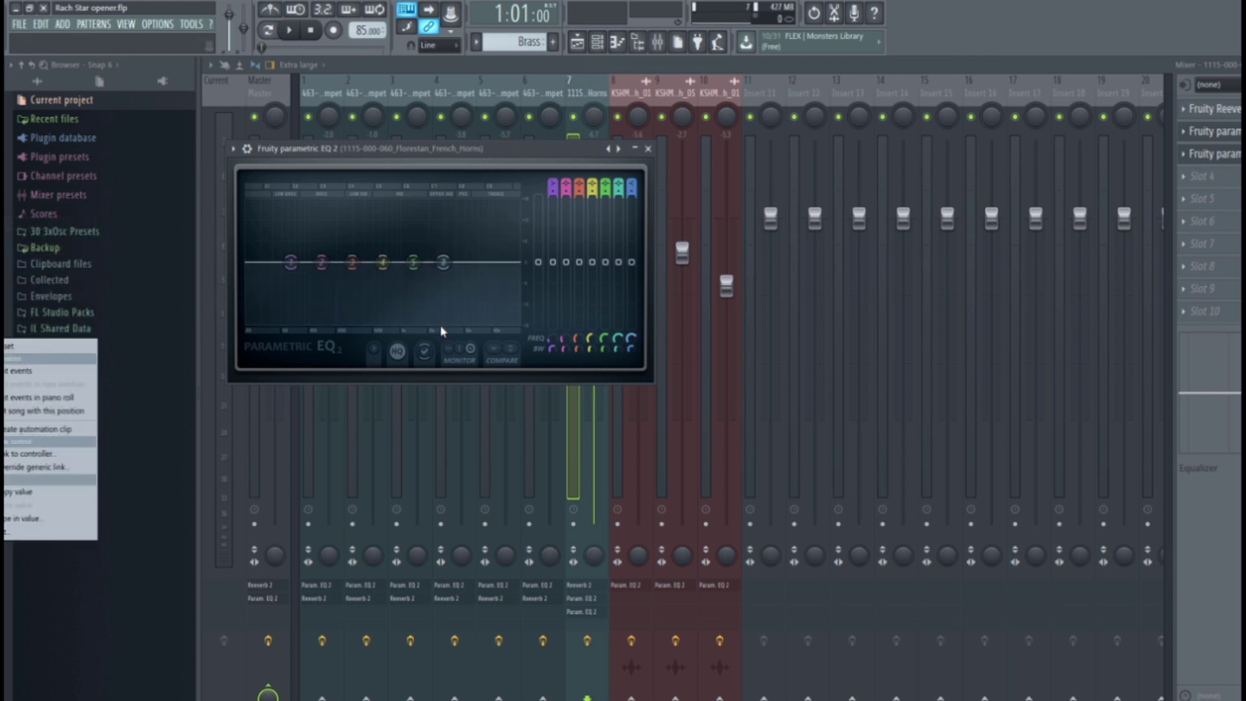
left_click(26, 346)
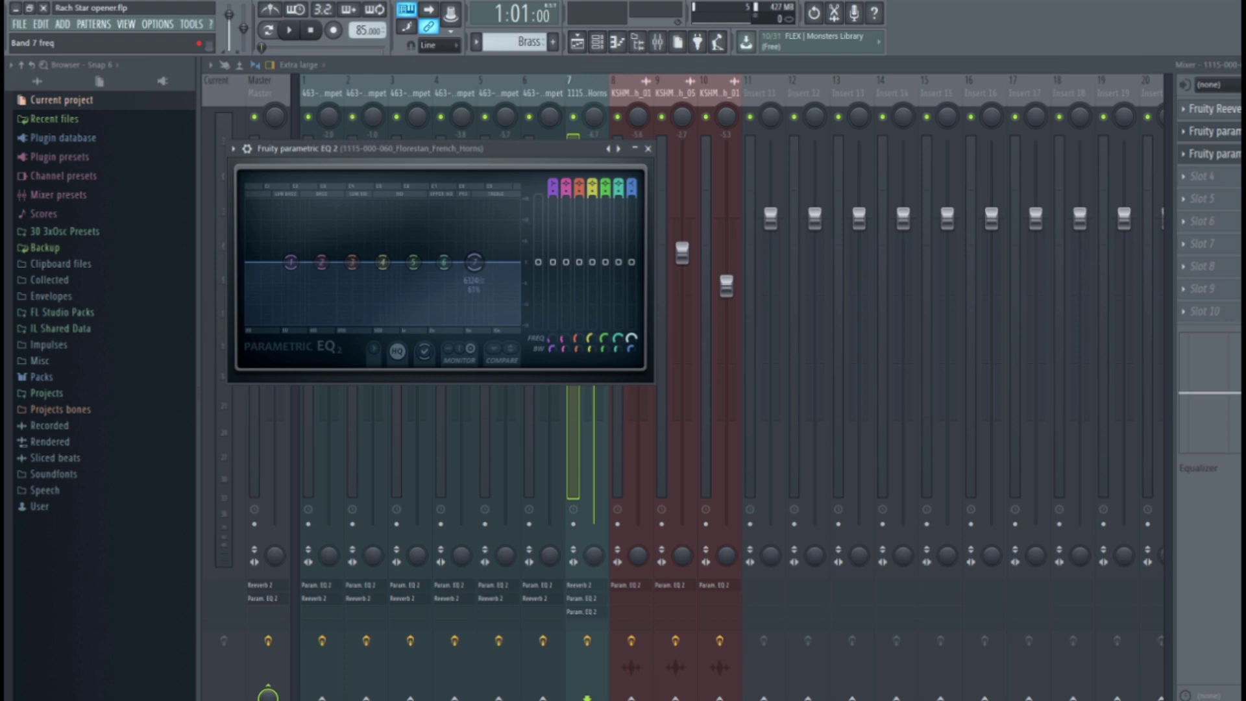
left_click_drag(475, 262, 444, 262)
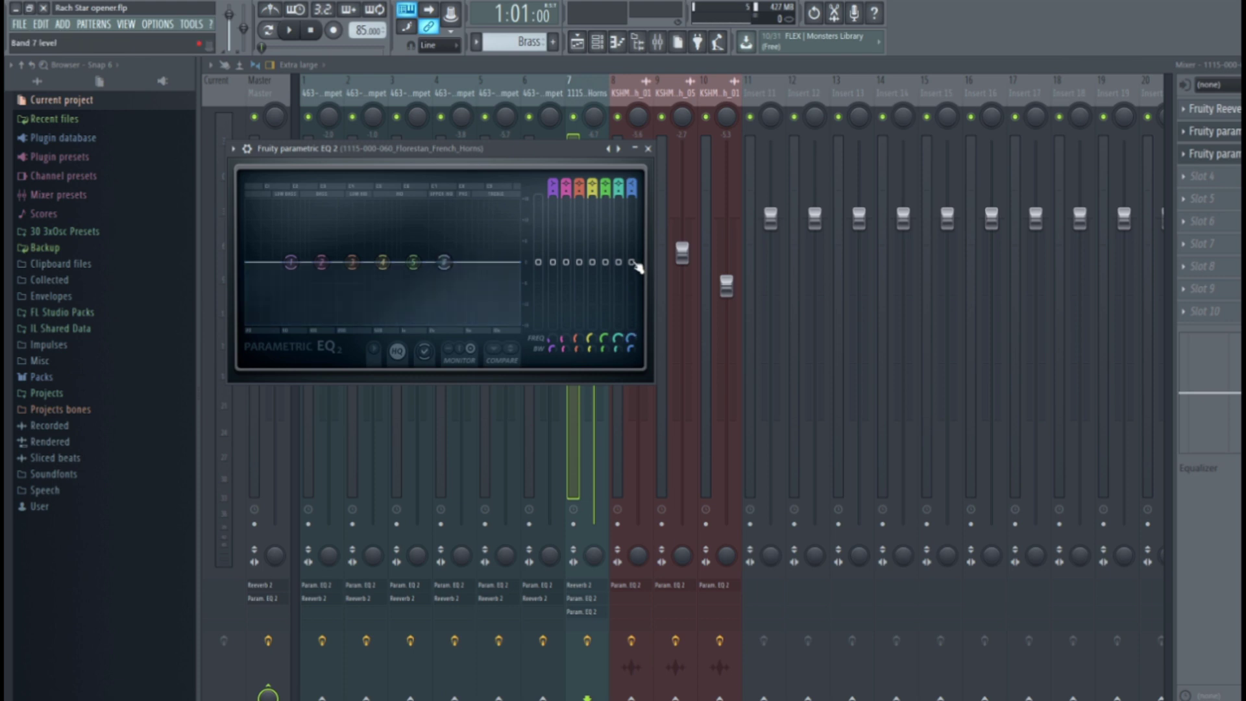
- Try a boosted band 7 high shelf in the French Horns' EQ and reset its level to flat
left_click_drag(634, 262, 634, 222)
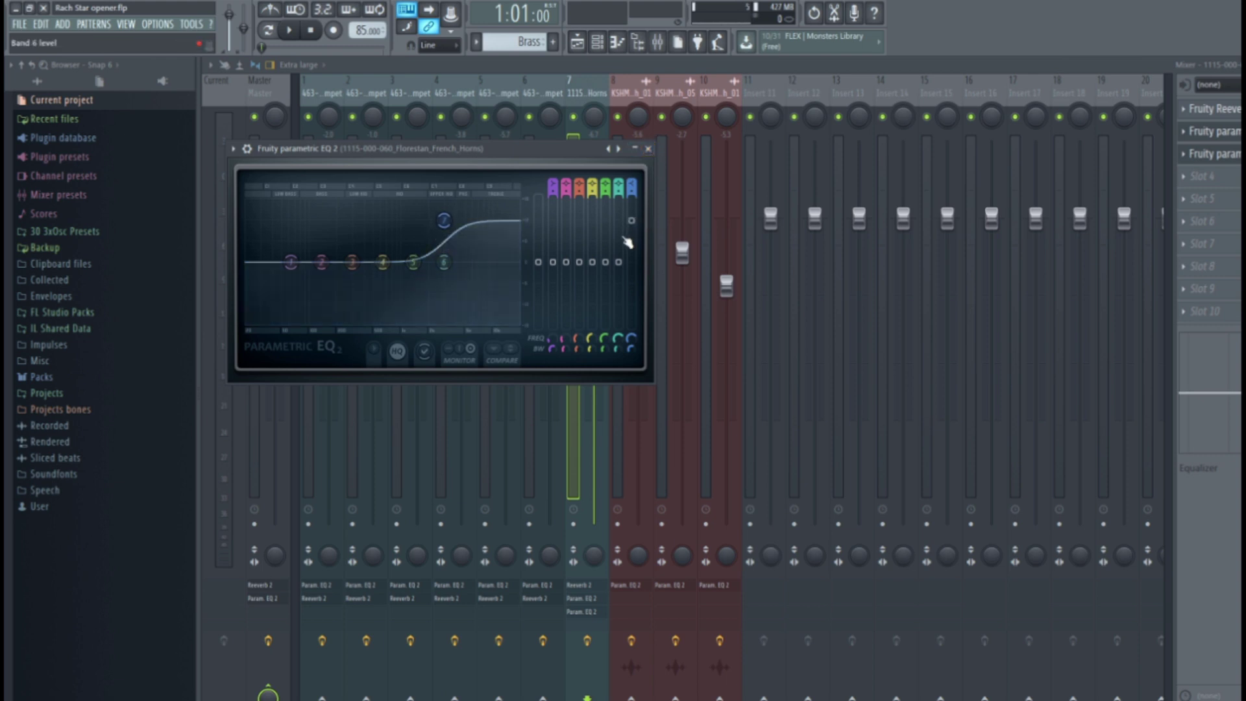
right_click(319, 236)
left_click(20, 236)
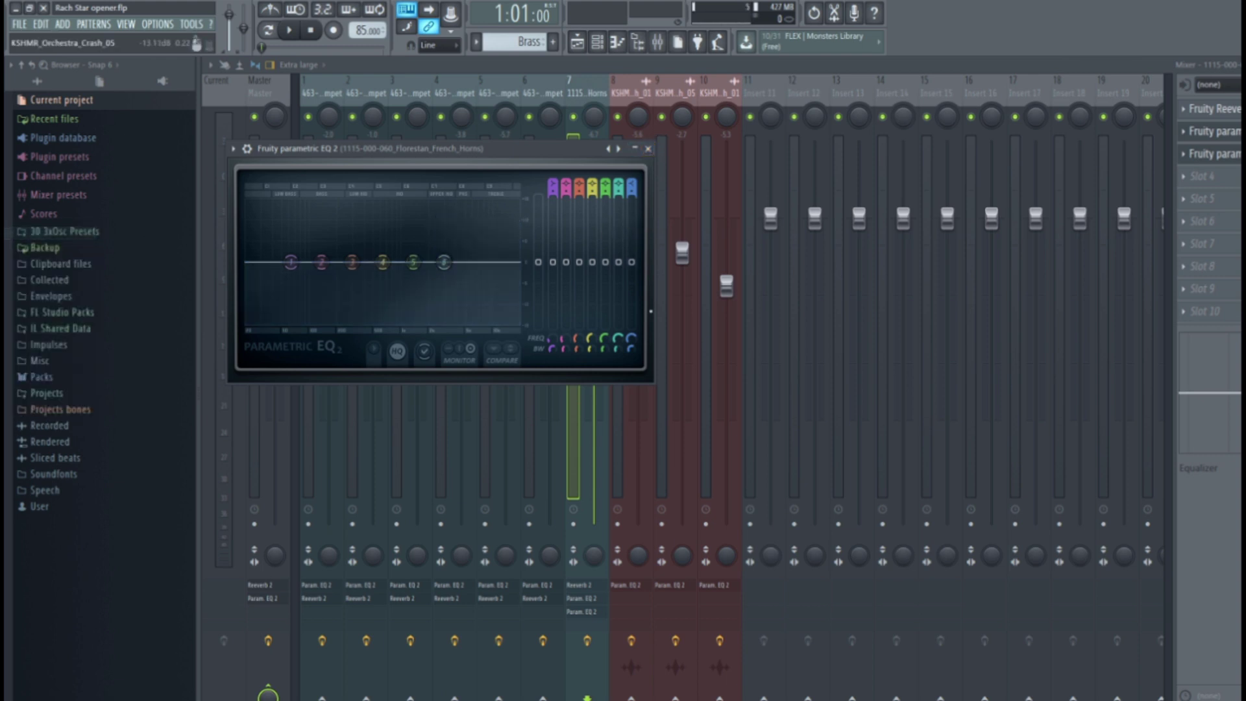
right_click(634, 338)
left_click(560, 147)
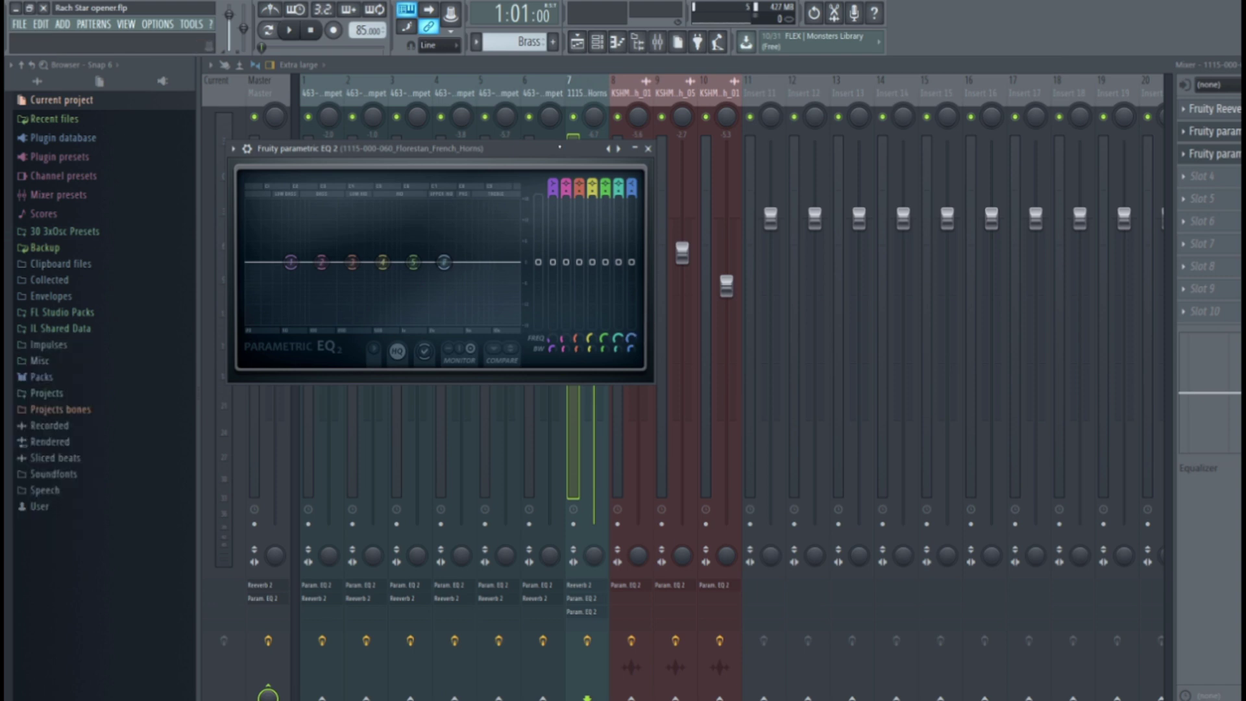
- Play several French Horns notes to hear the sound with the flat EQ curve
key("z")
key("b")
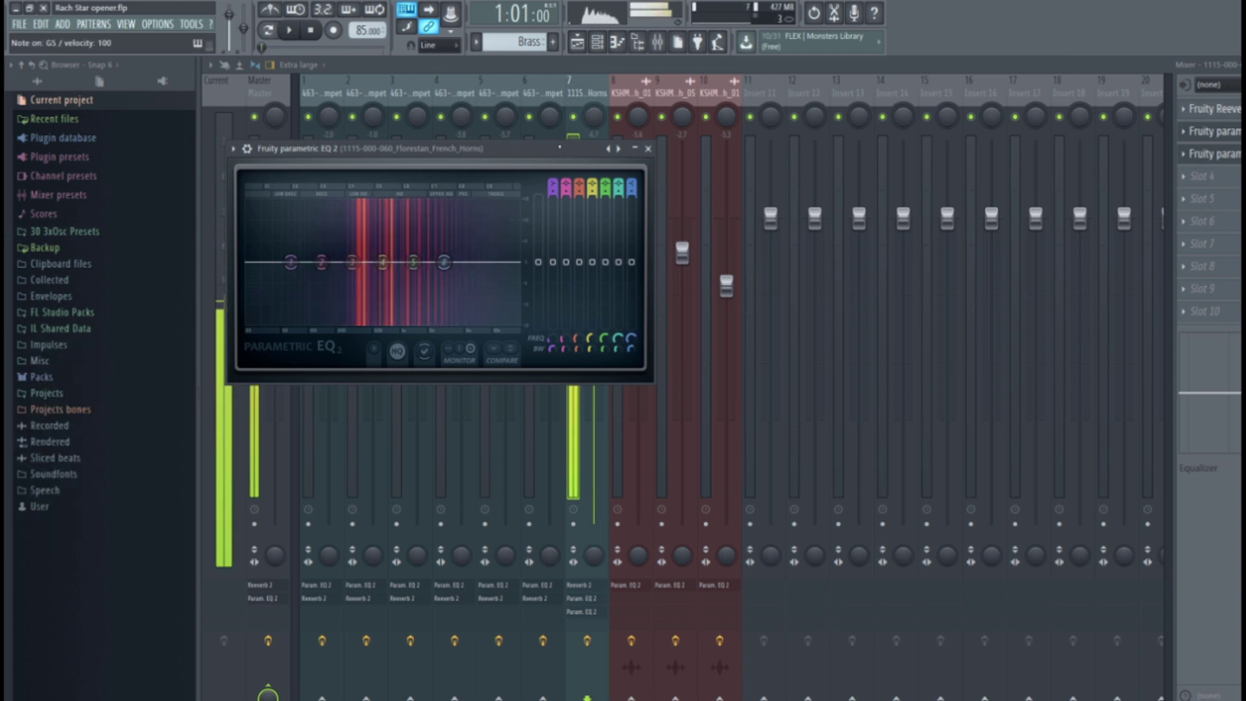
key("z")
key("c")
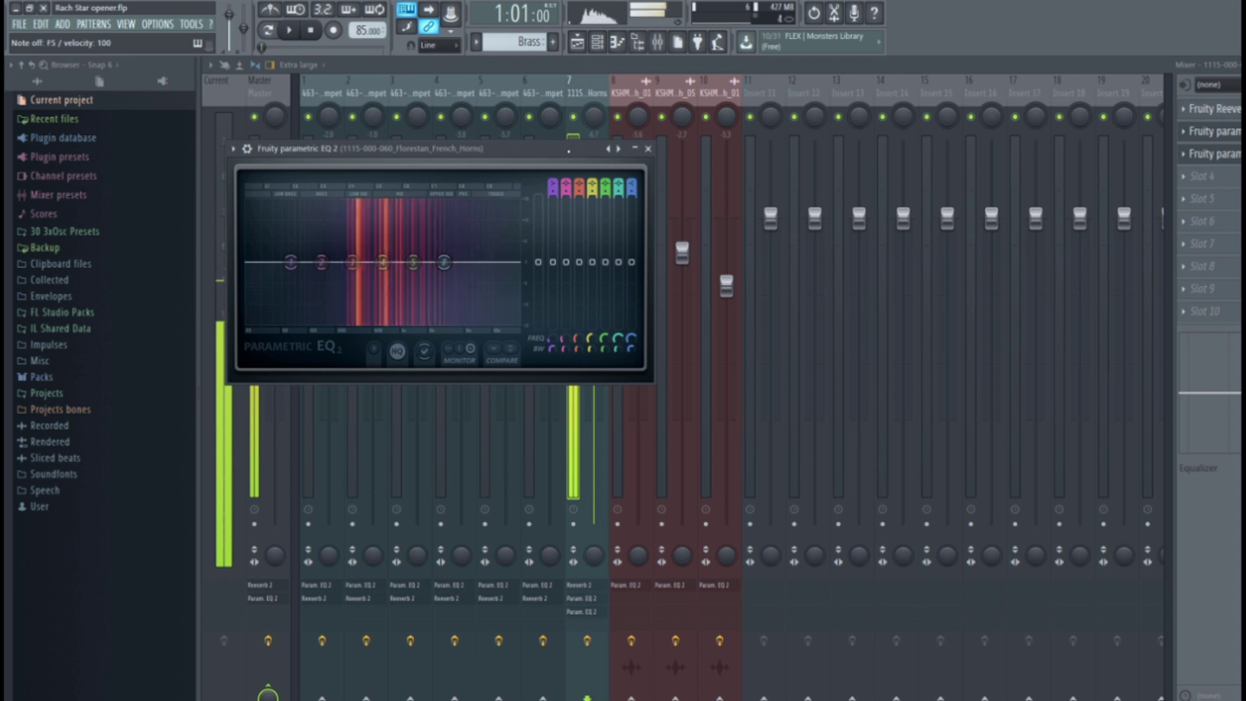
key("b")
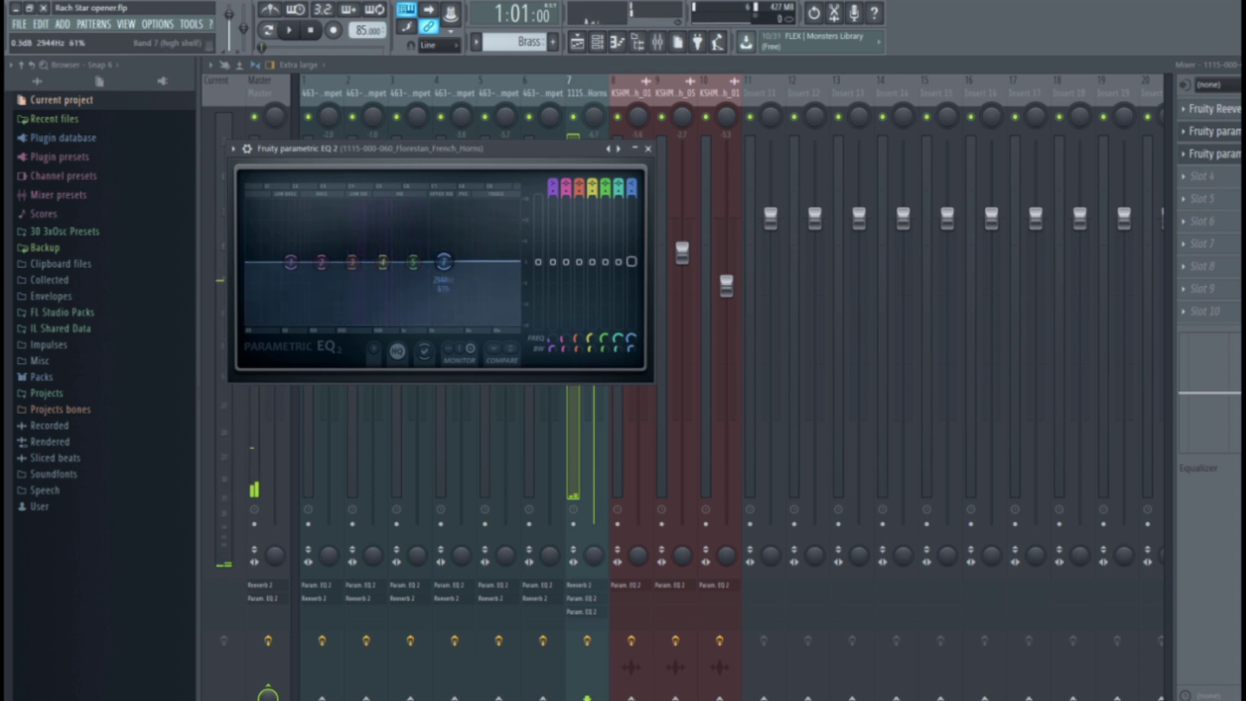
- Raise the band 7 high shelf to about 11.2 dB and reposition the EQ window over the mixer
left_click_drag(631, 261, 636, 227)
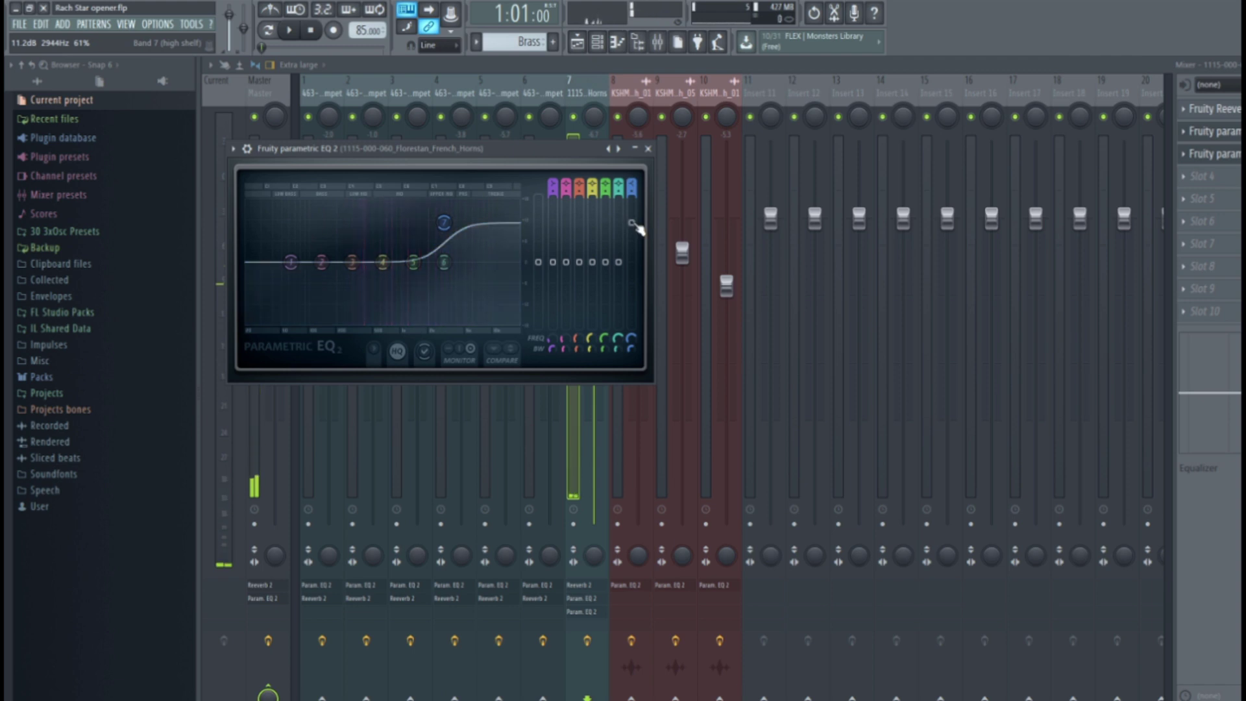
left_click_drag(421, 148, 444, 153)
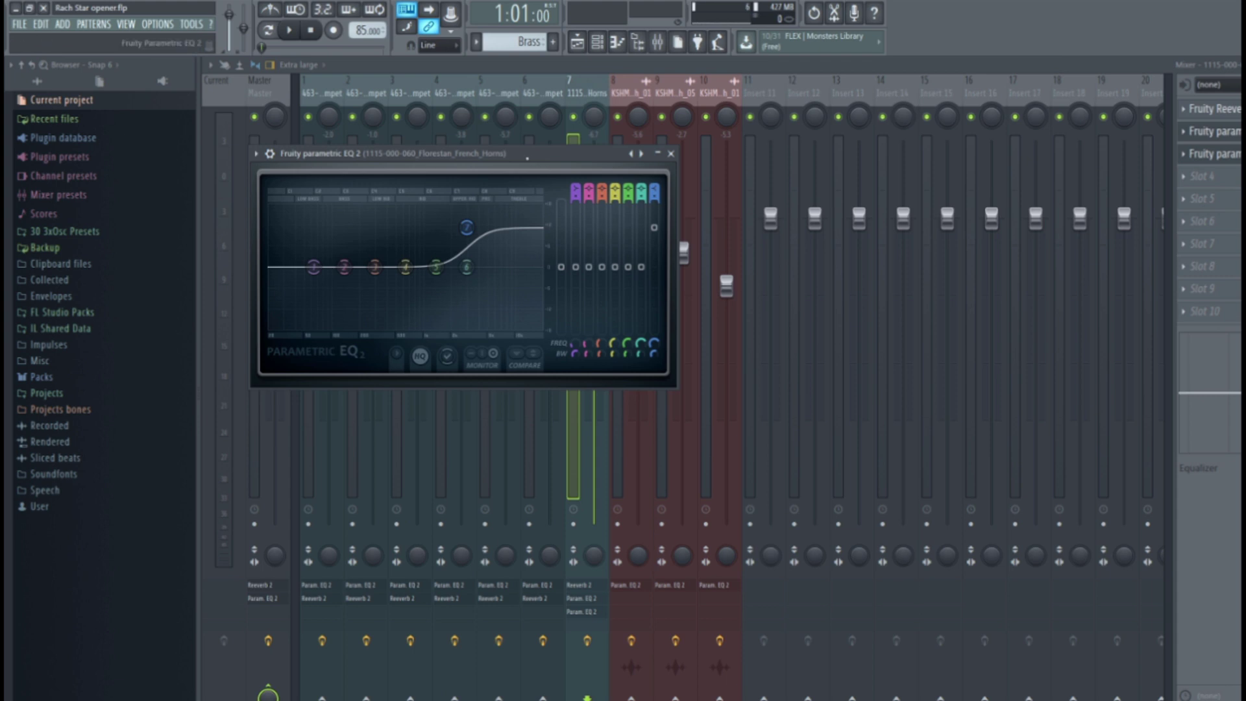
left_click_drag(527, 157, 538, 156)
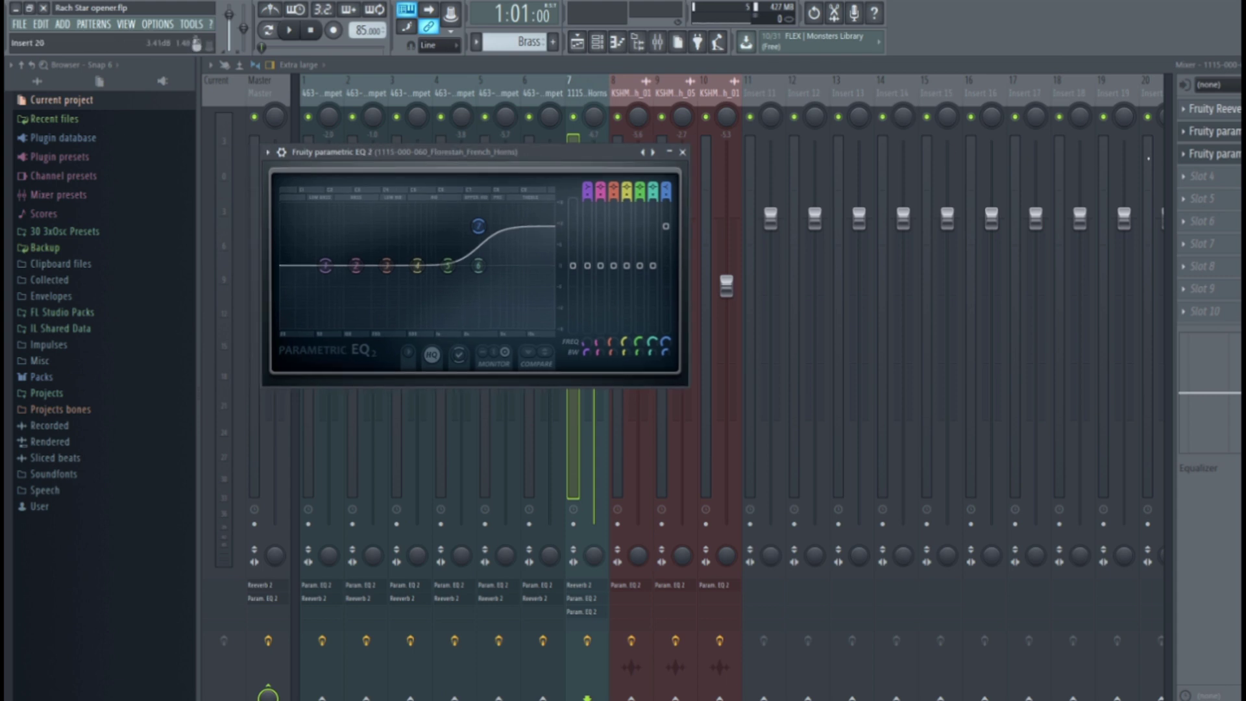
- Compare the two Fruity parametric EQ 2 plugins on the French Horns track and bypass the one in slot 3
left_click(1206, 160)
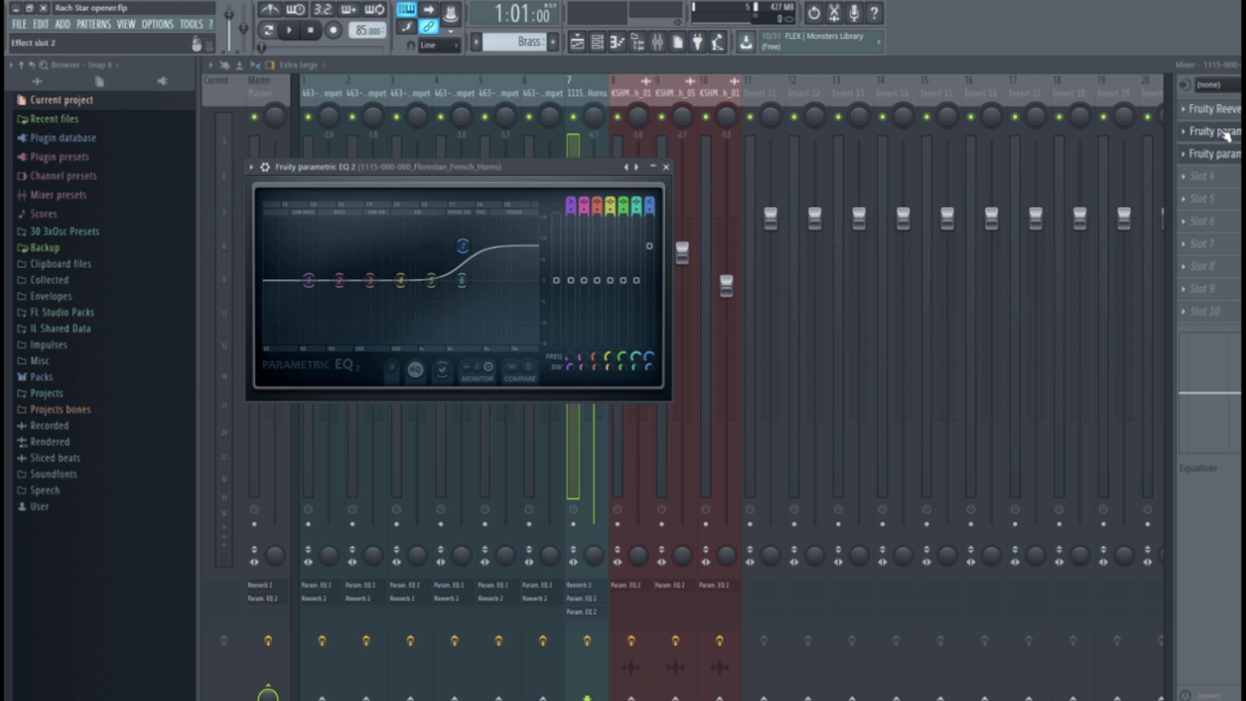
left_click(1215, 155)
left_click(1216, 154)
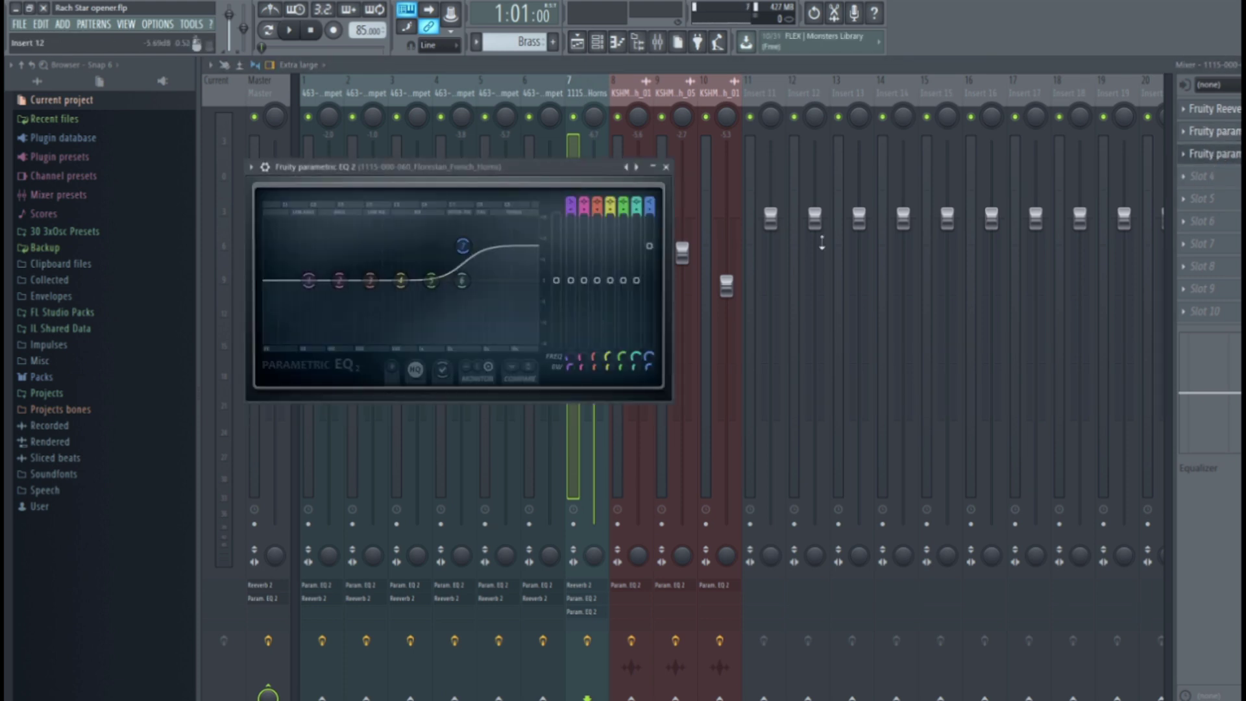
left_click(1216, 154)
left_click(1226, 133)
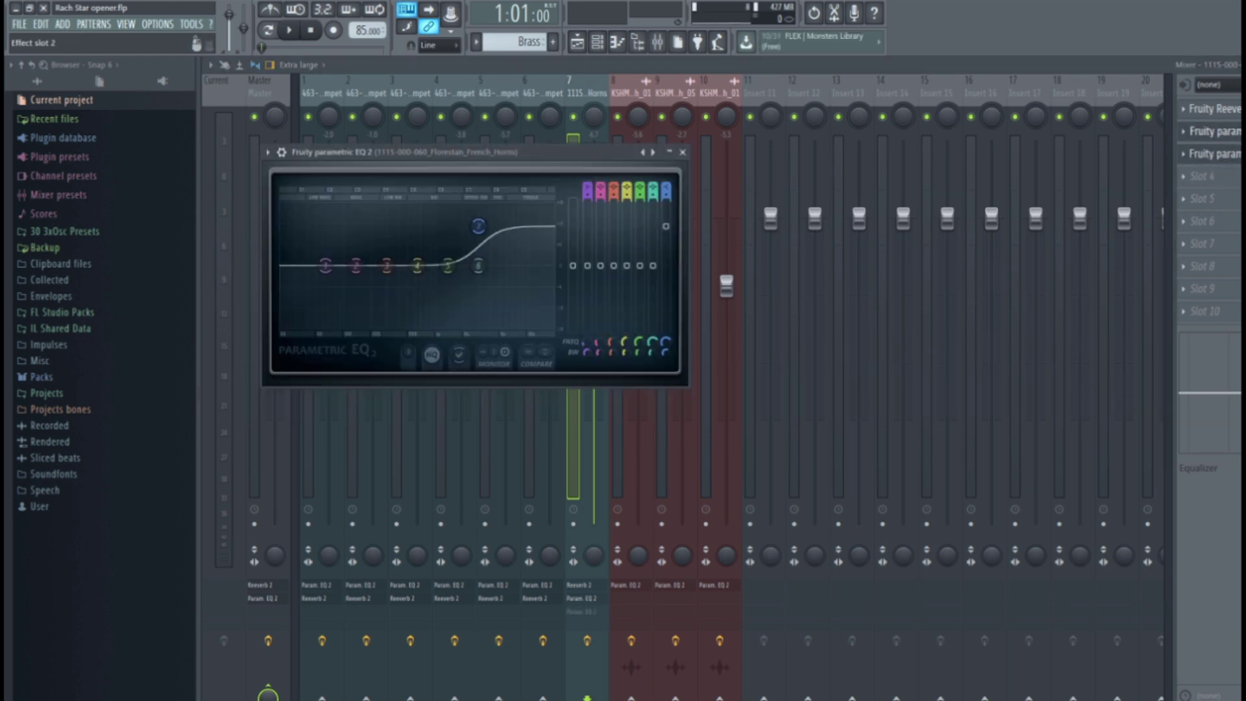
- Play French Horns notes with the slot 3 EQ bypassed and again with it enabled to compare the sound
key("q")
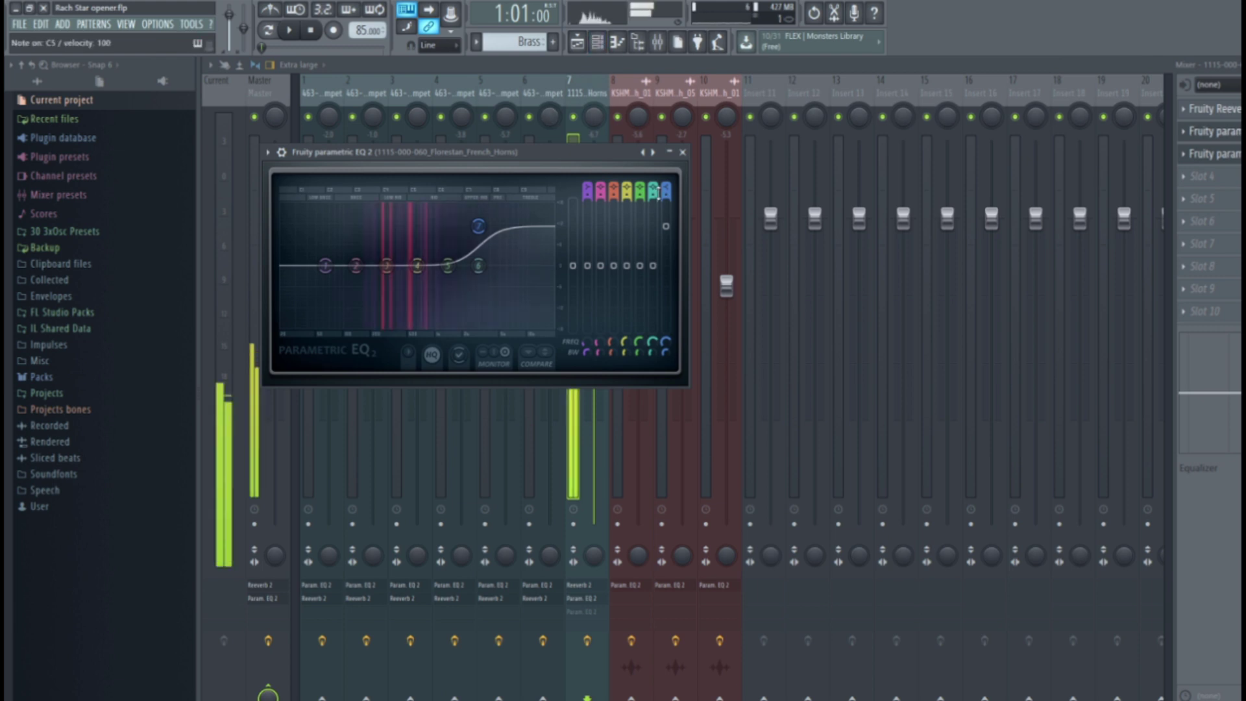
key("t")
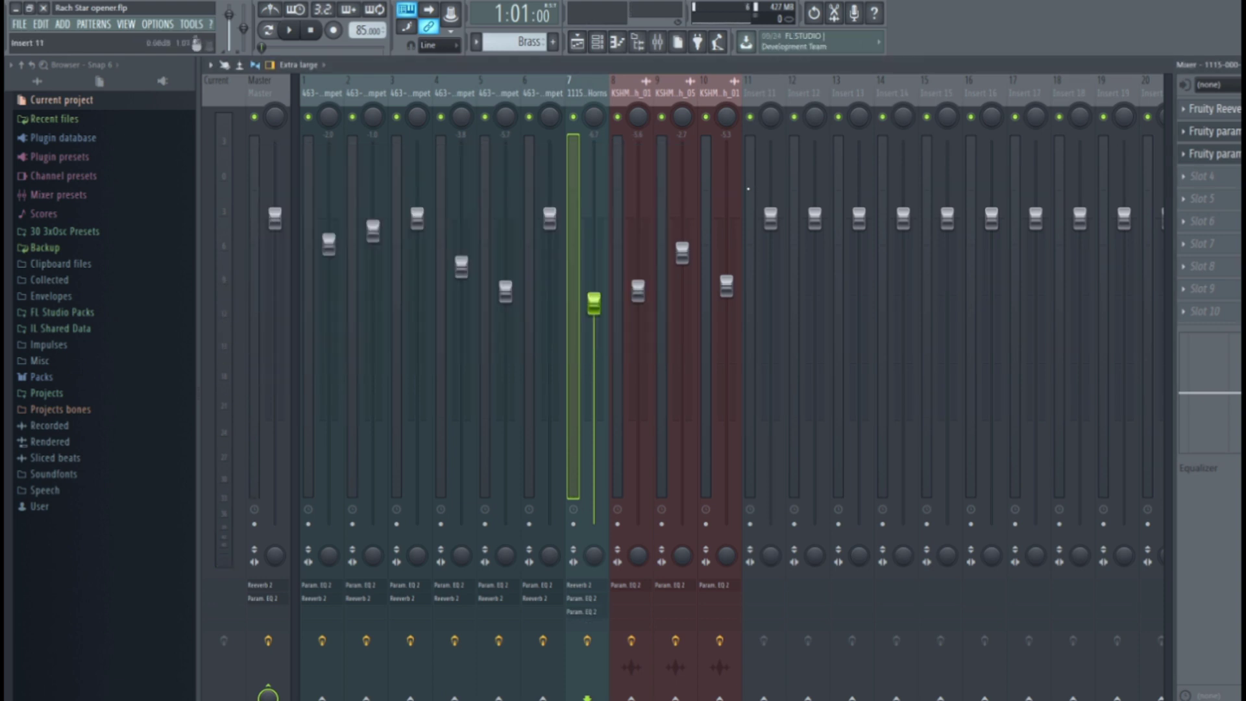
key("q")
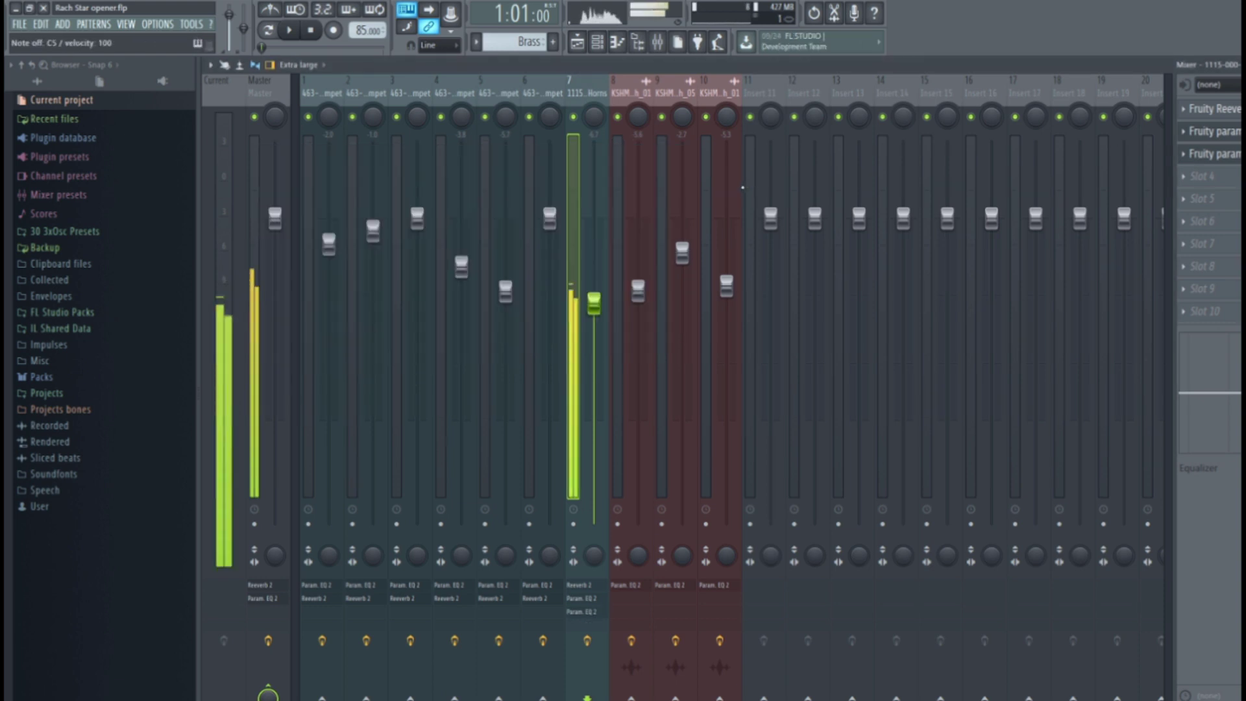
key("e")
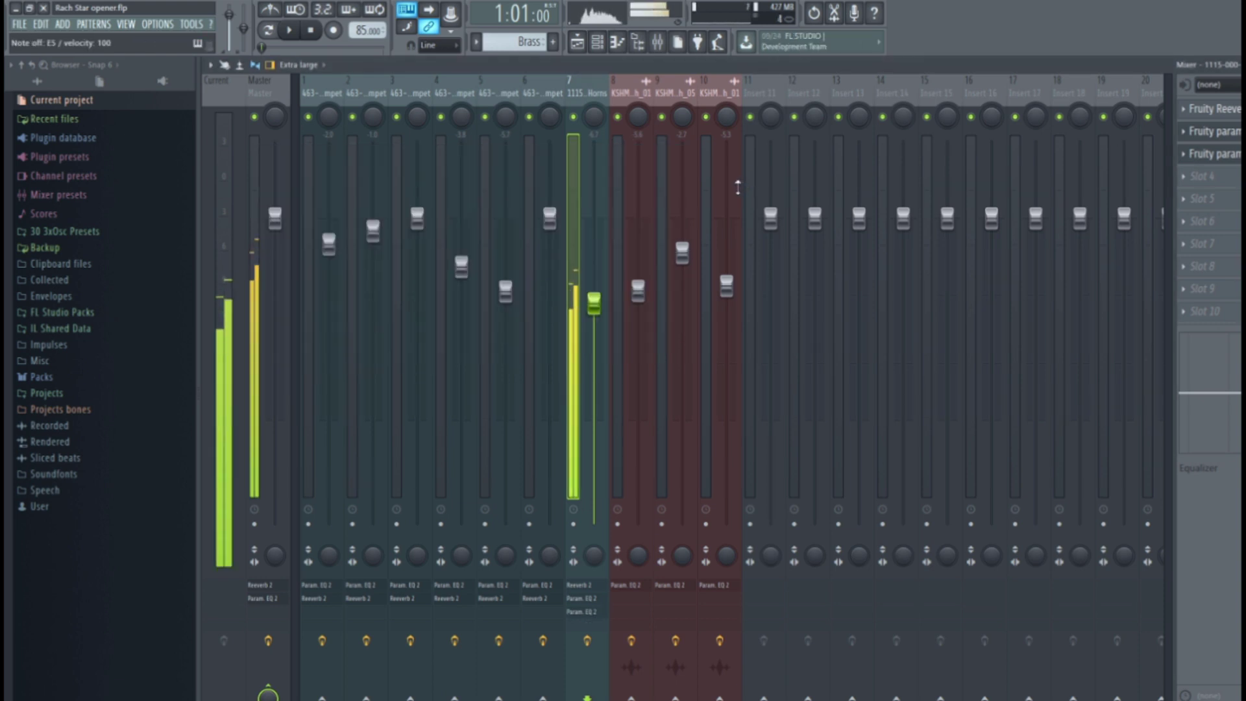
- Display the channel rack and examine the Layer channel's brass notes across the whole piano roll
left_click(600, 51)
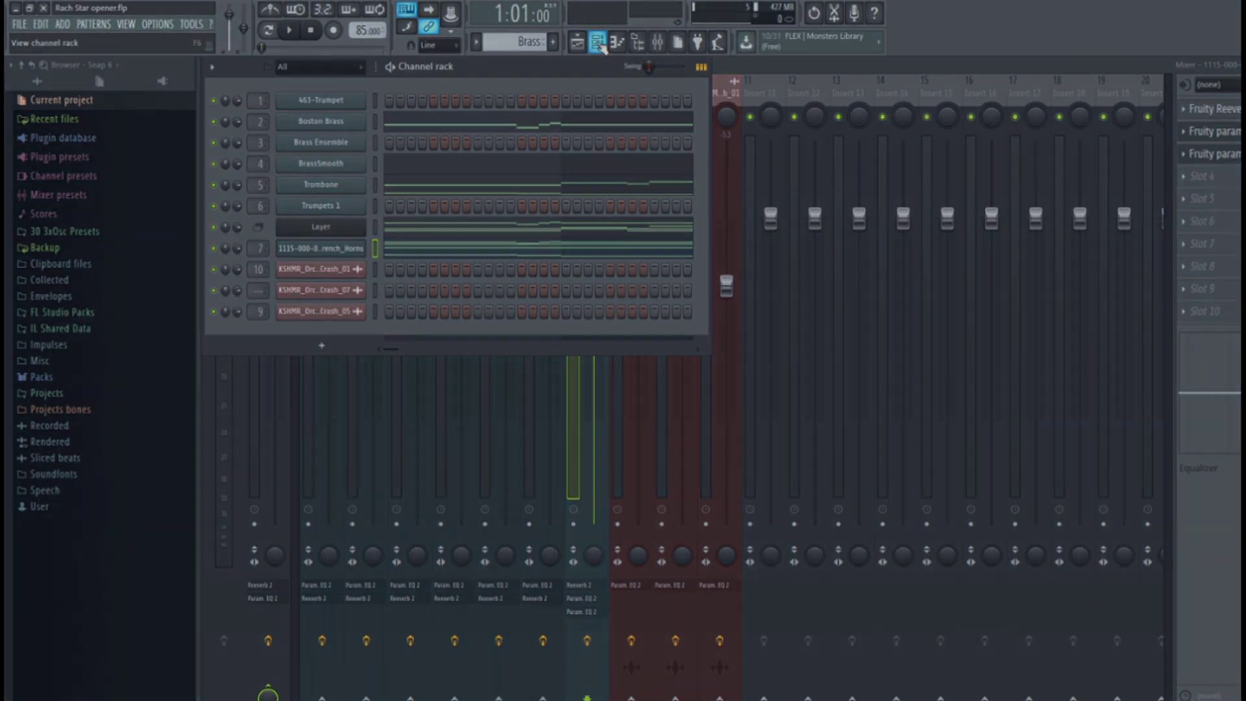
left_click(576, 43)
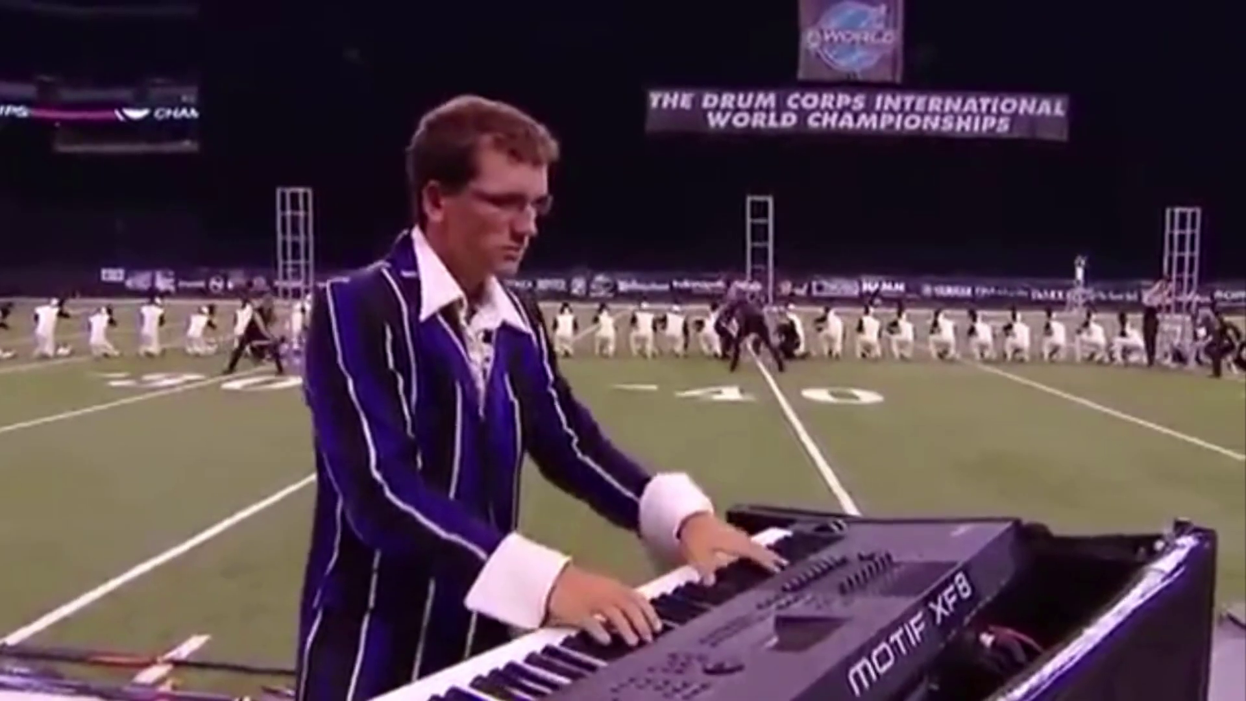
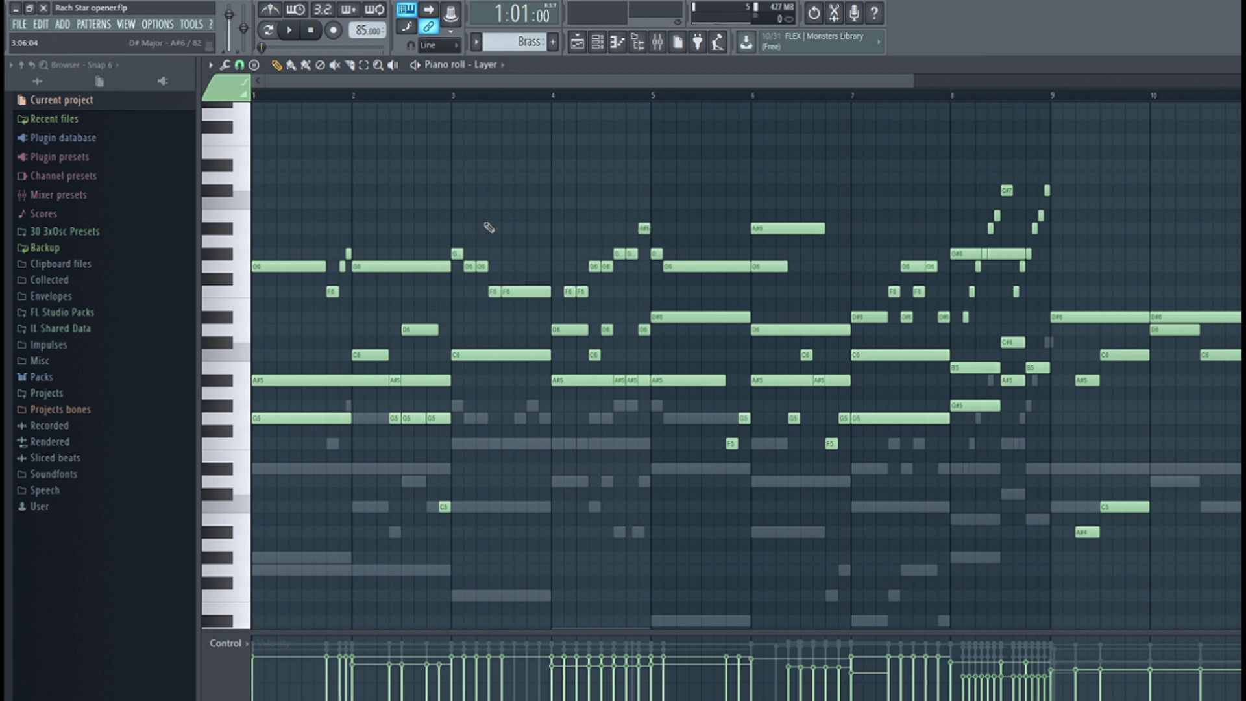
scroll(409, 306, "down", 1)
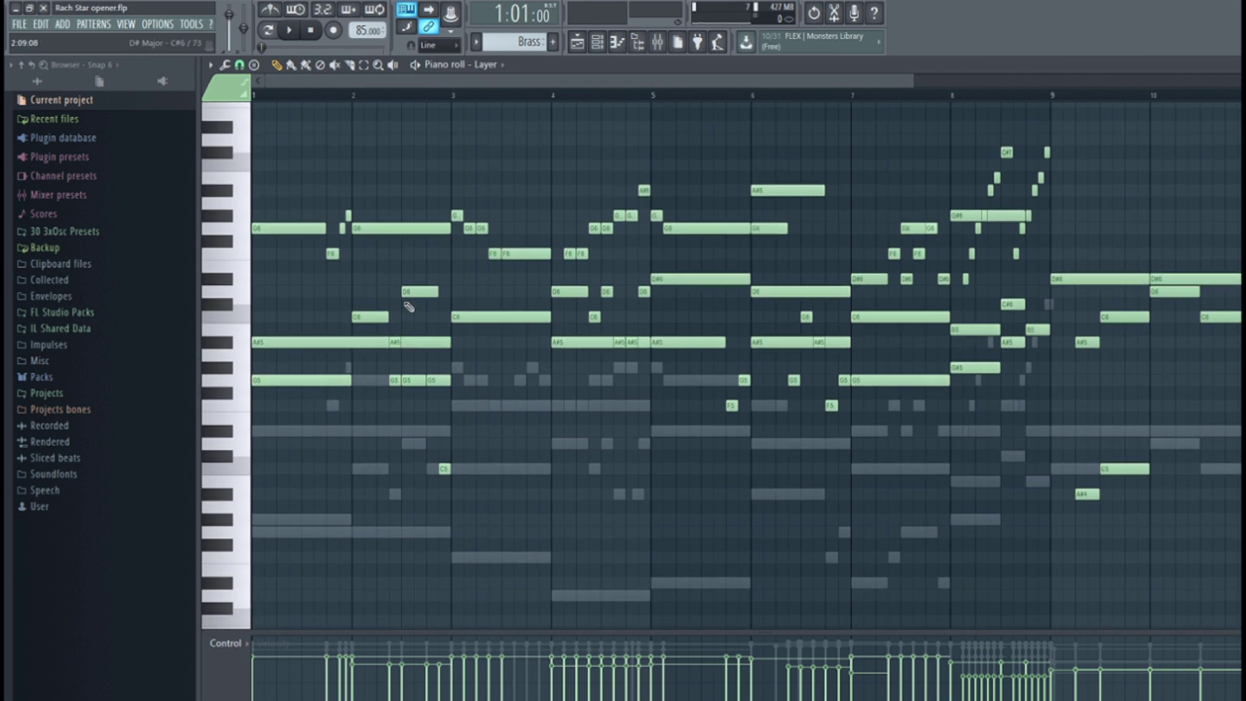
scroll(410, 303, "up", 1)
scroll(414, 300, "down", 2)
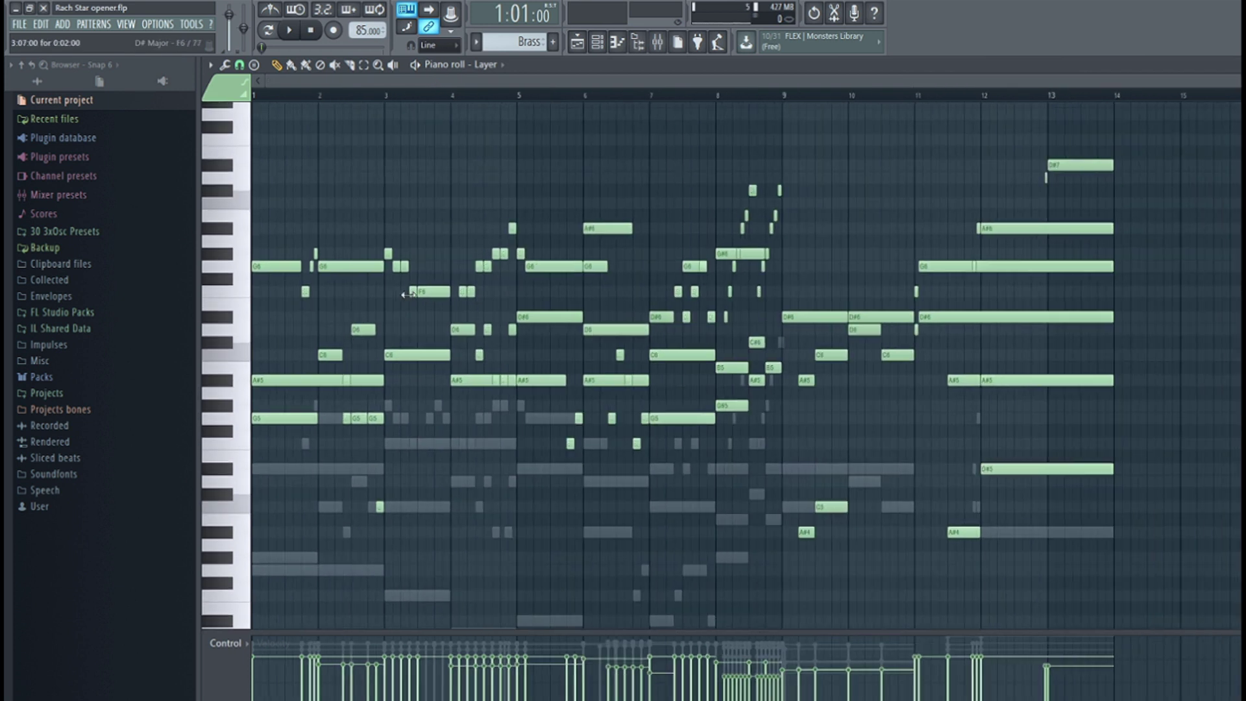
scroll(414, 300, "up", 2)
left_click_drag(504, 83, 382, 84)
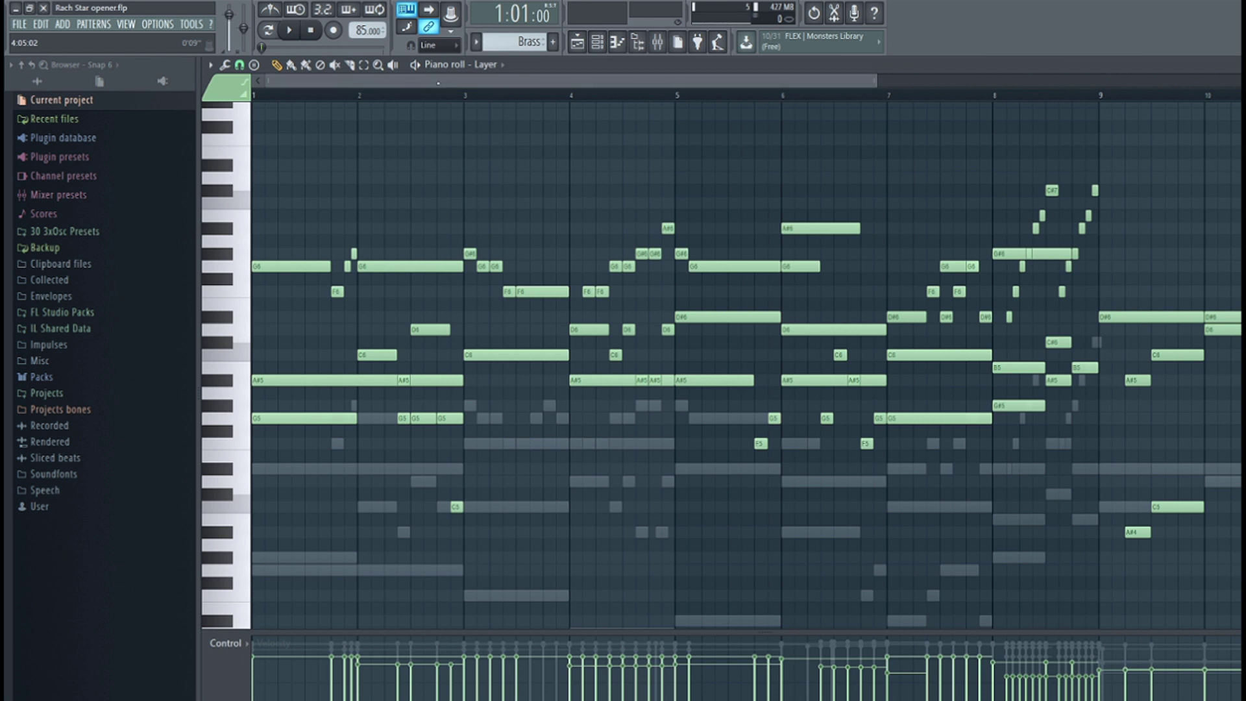
- Solo the Layer channel with its brass instruments and play the Brass pattern from the start
left_click(598, 43)
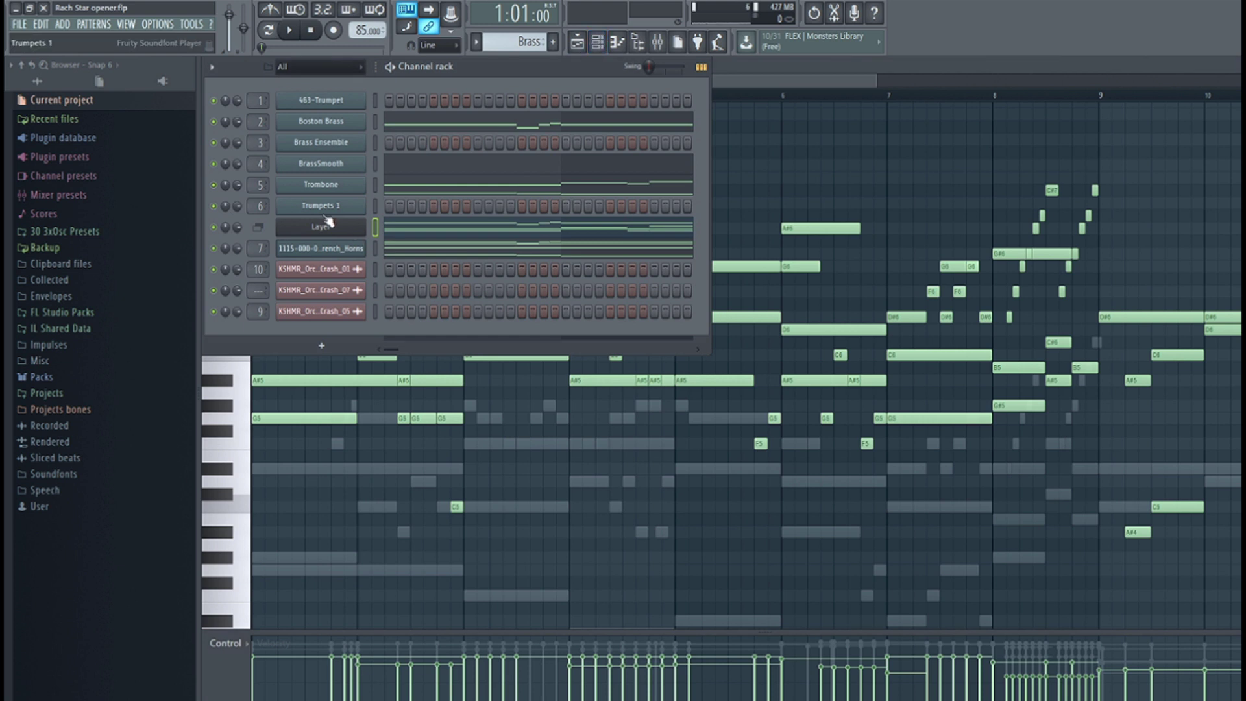
right_click(216, 228)
left_click(221, 236)
key("F6")
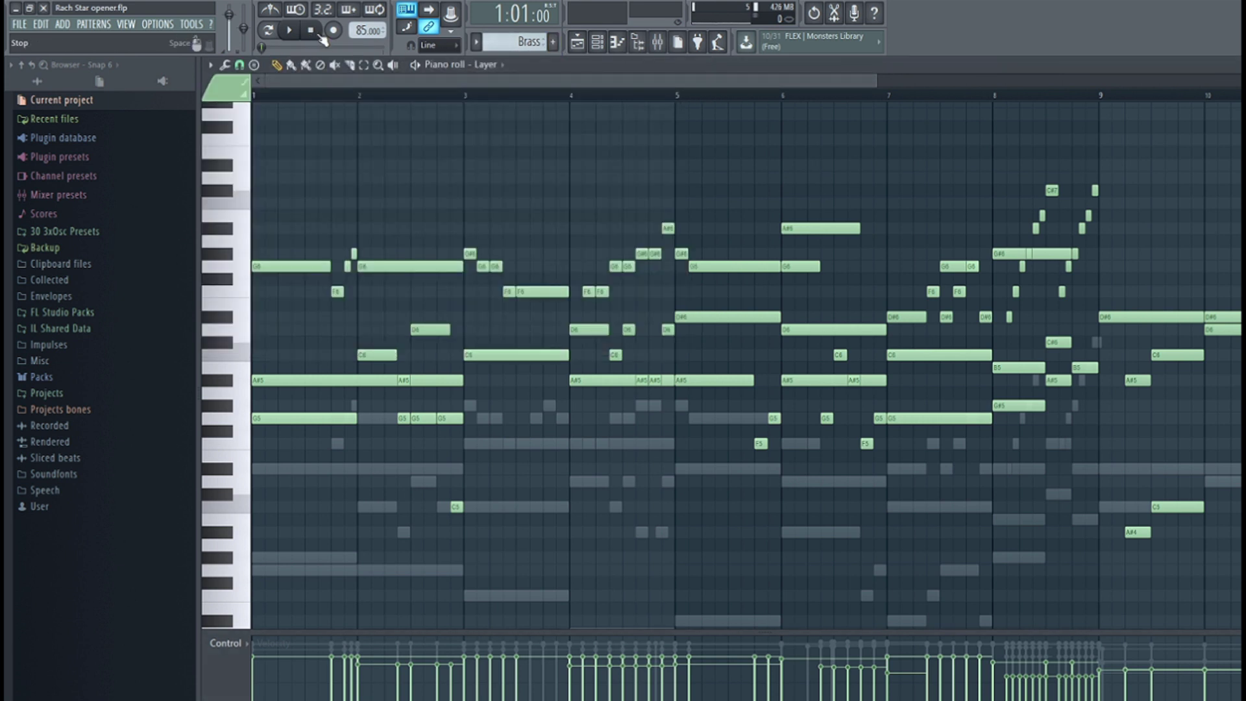
key("space")
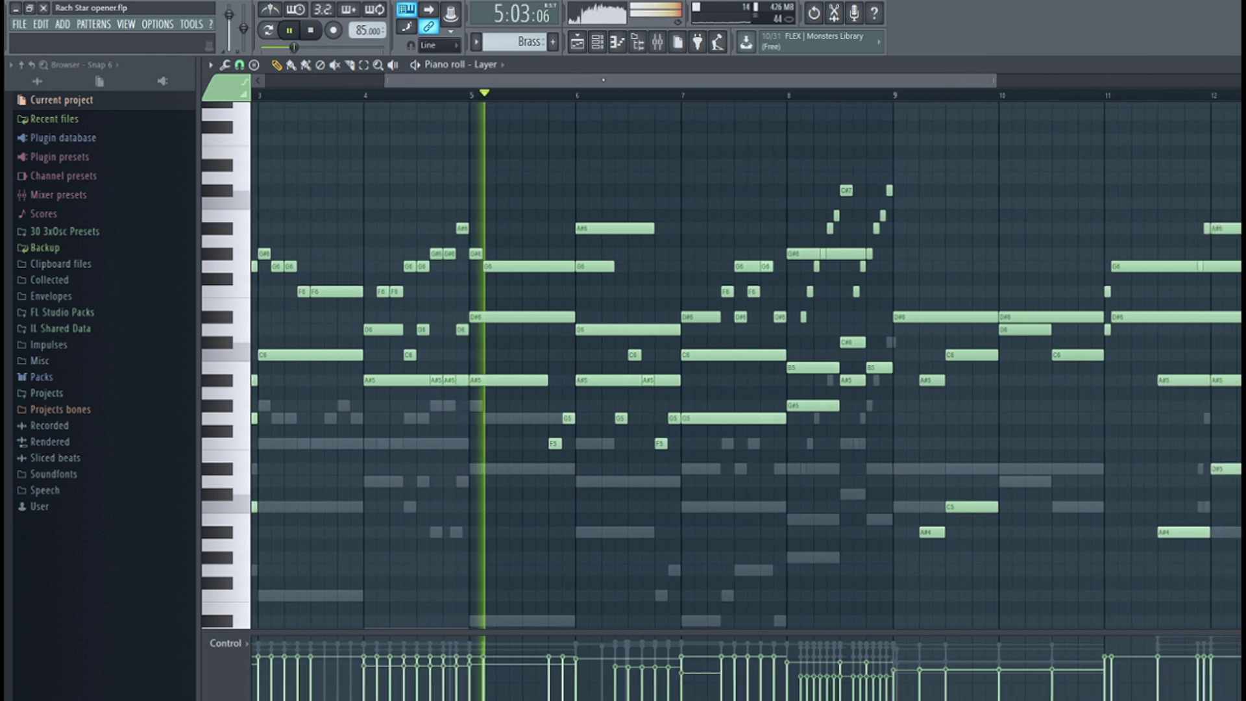
key("space")
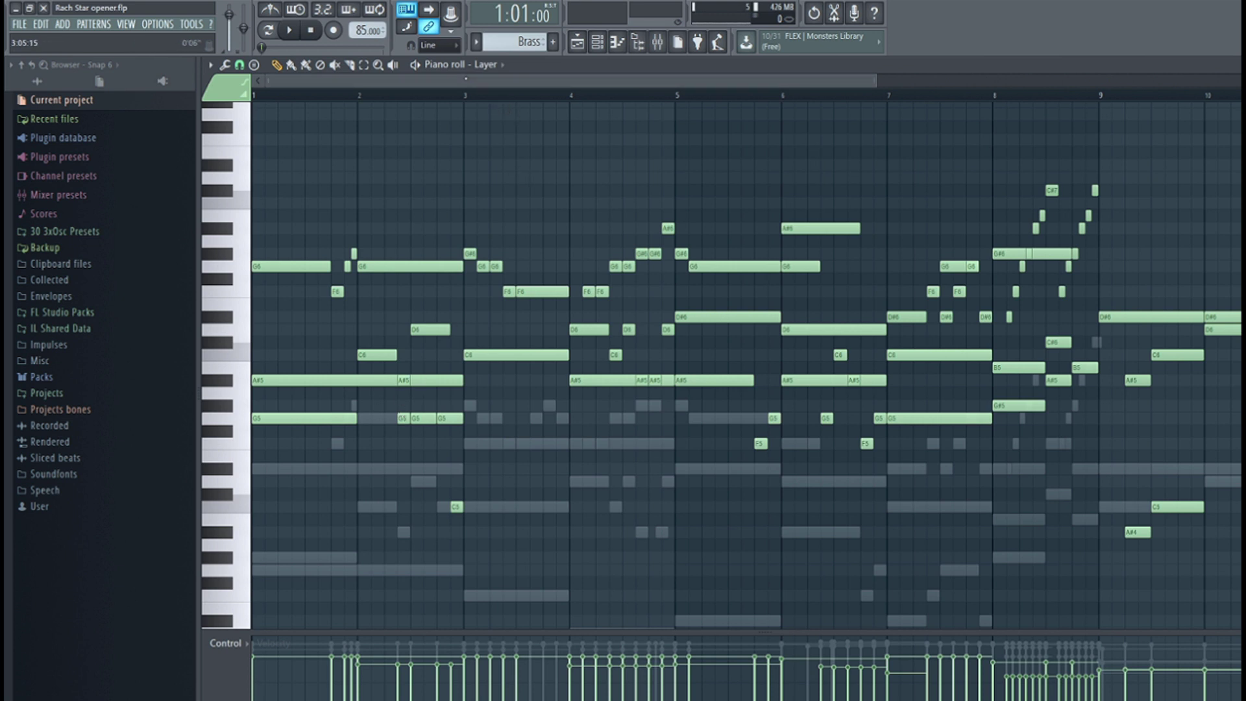
- Examine the Layer notes and velocities from bar 4 onward and save the project
left_click_drag(465, 79, 669, 113)
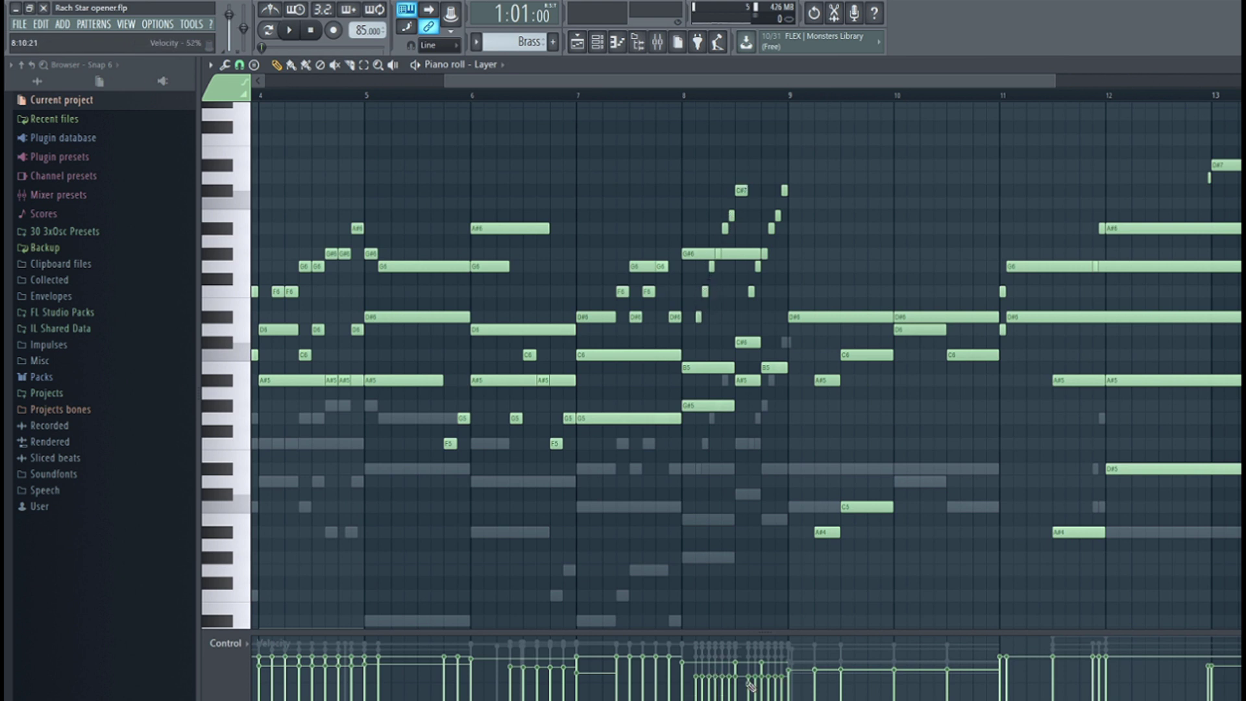
key("ctrl+s")
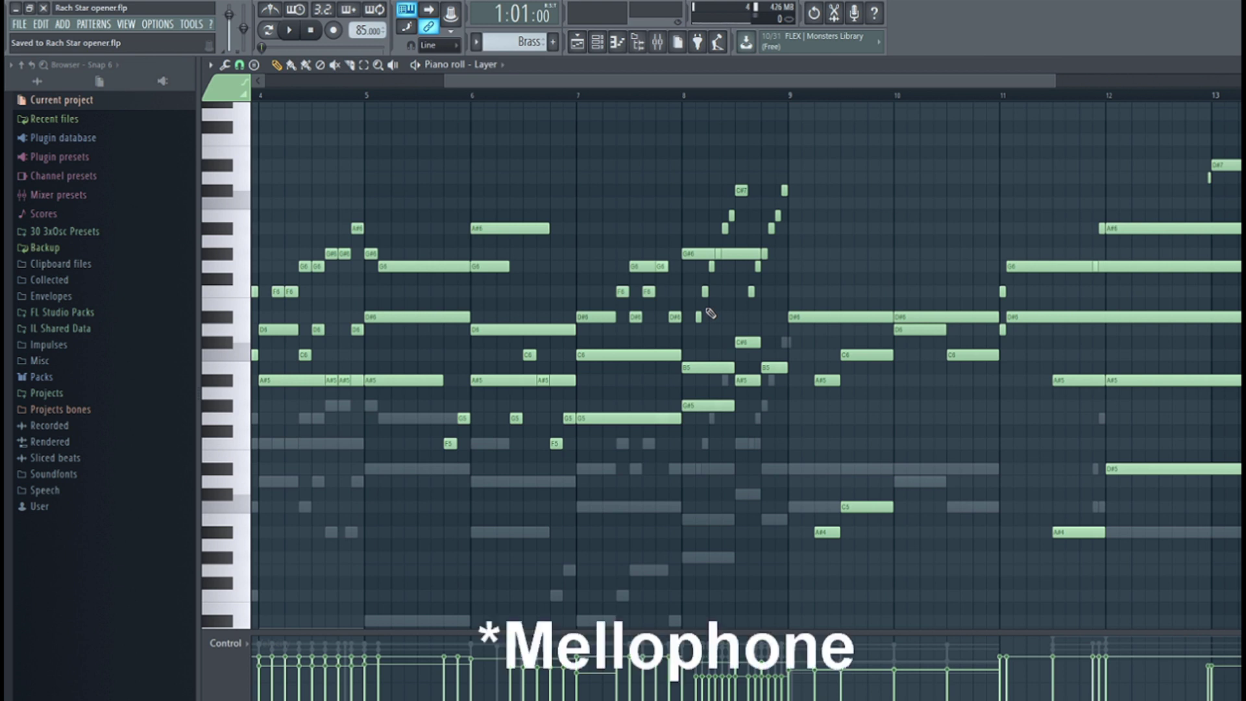
- Return to the pattern's first bars and check which channels are muted in the channel rack
left_click_drag(675, 81, 490, 81)
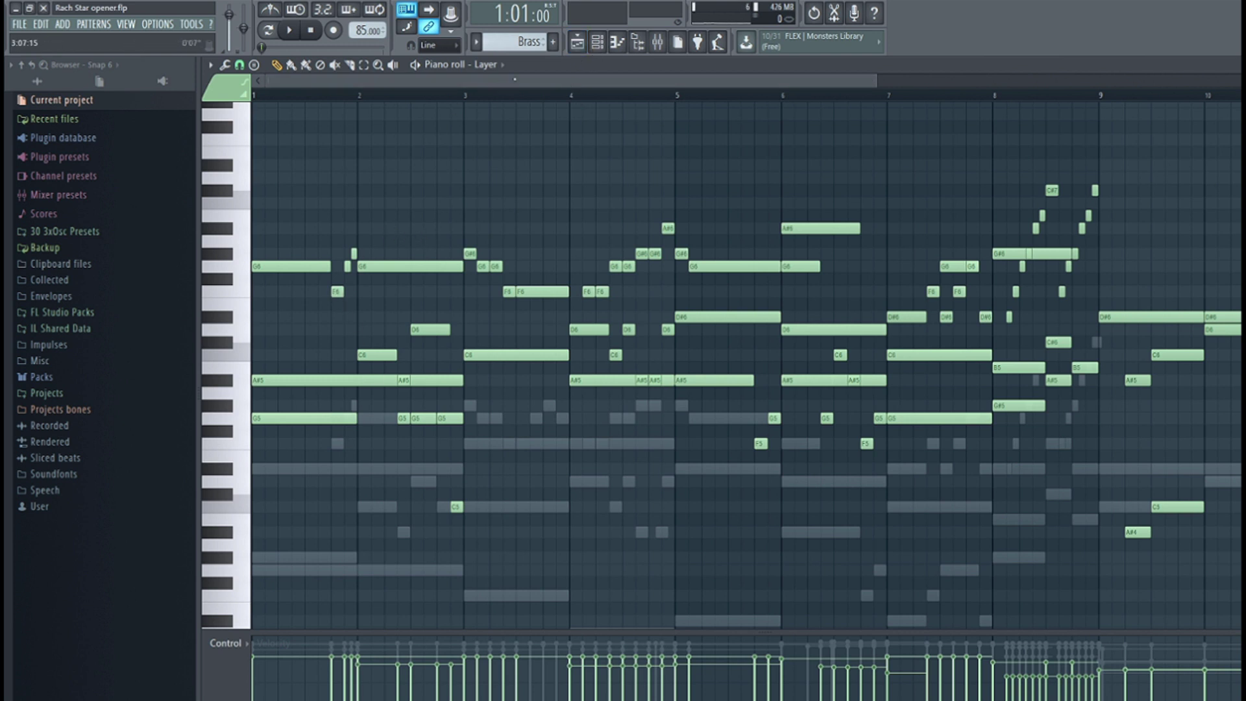
left_click(597, 43)
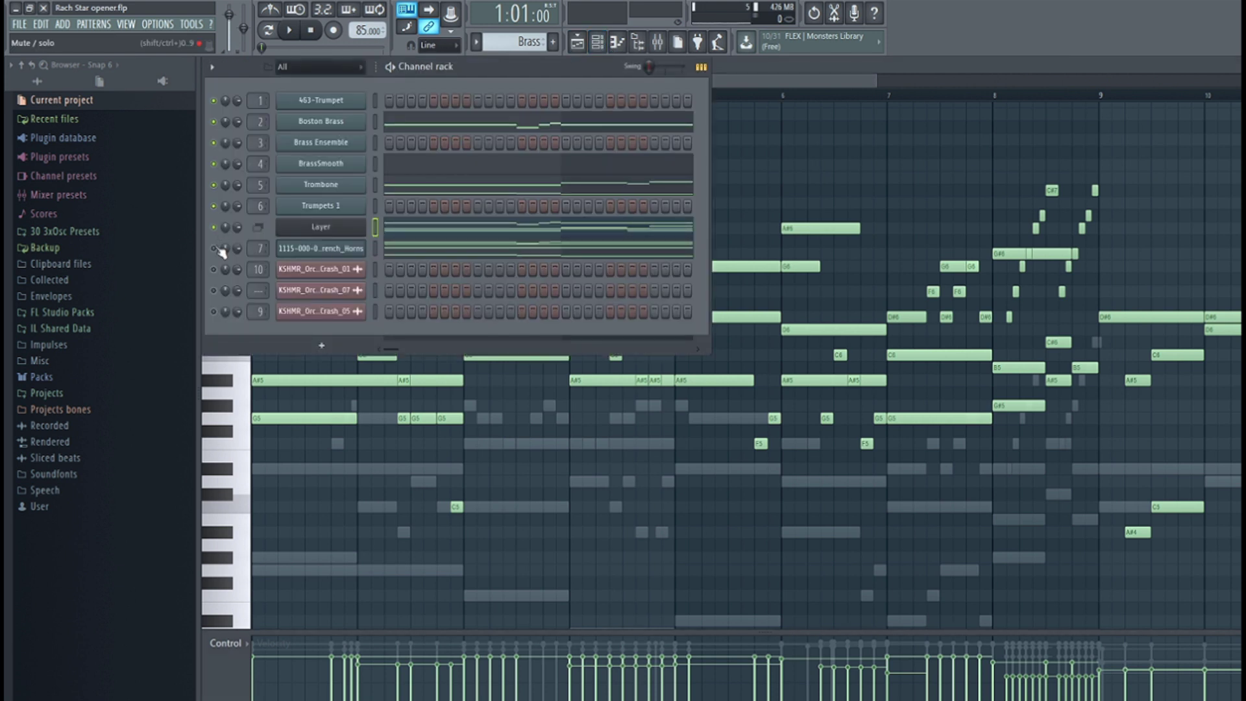
left_click(598, 42)
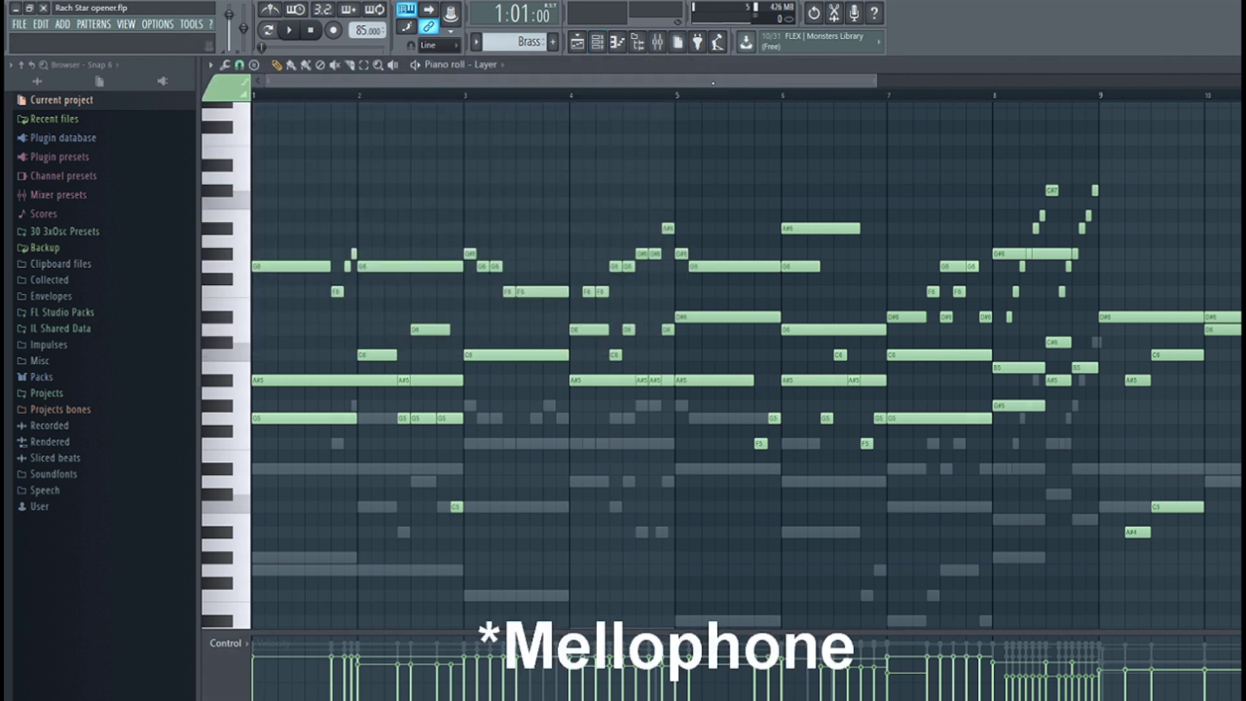
left_click(598, 43)
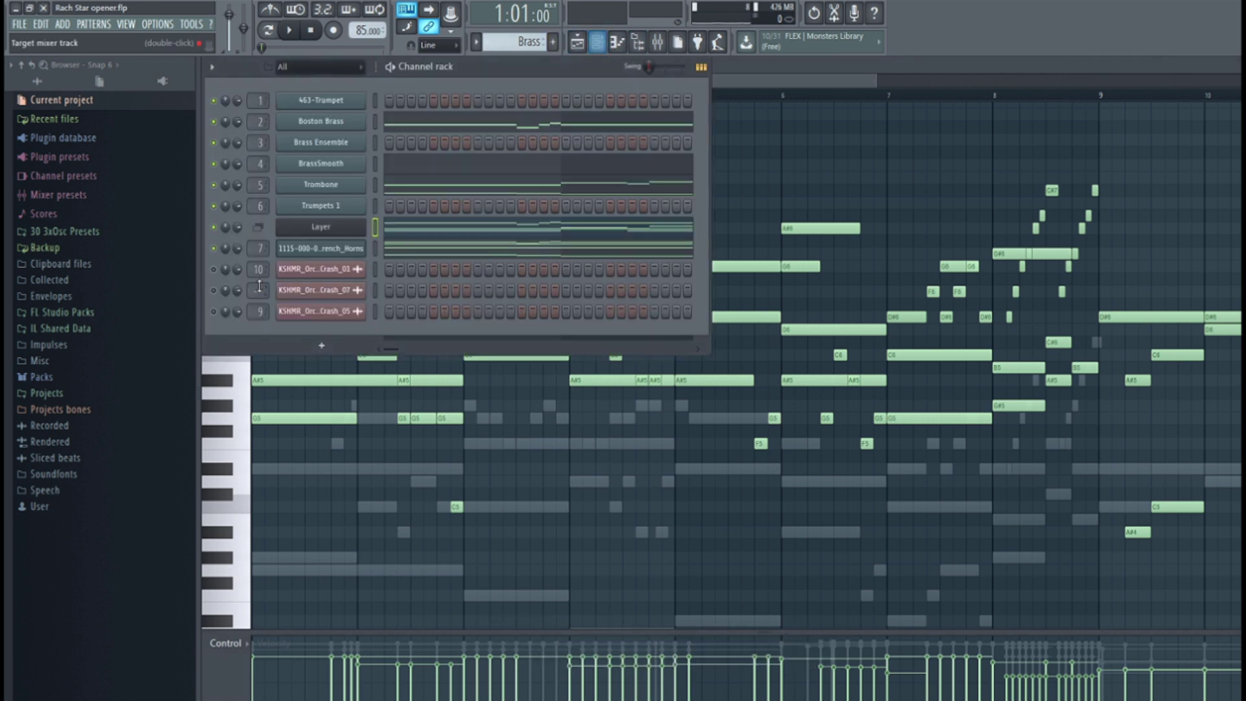
right_click(215, 249)
left_click(231, 258)
left_click(598, 43)
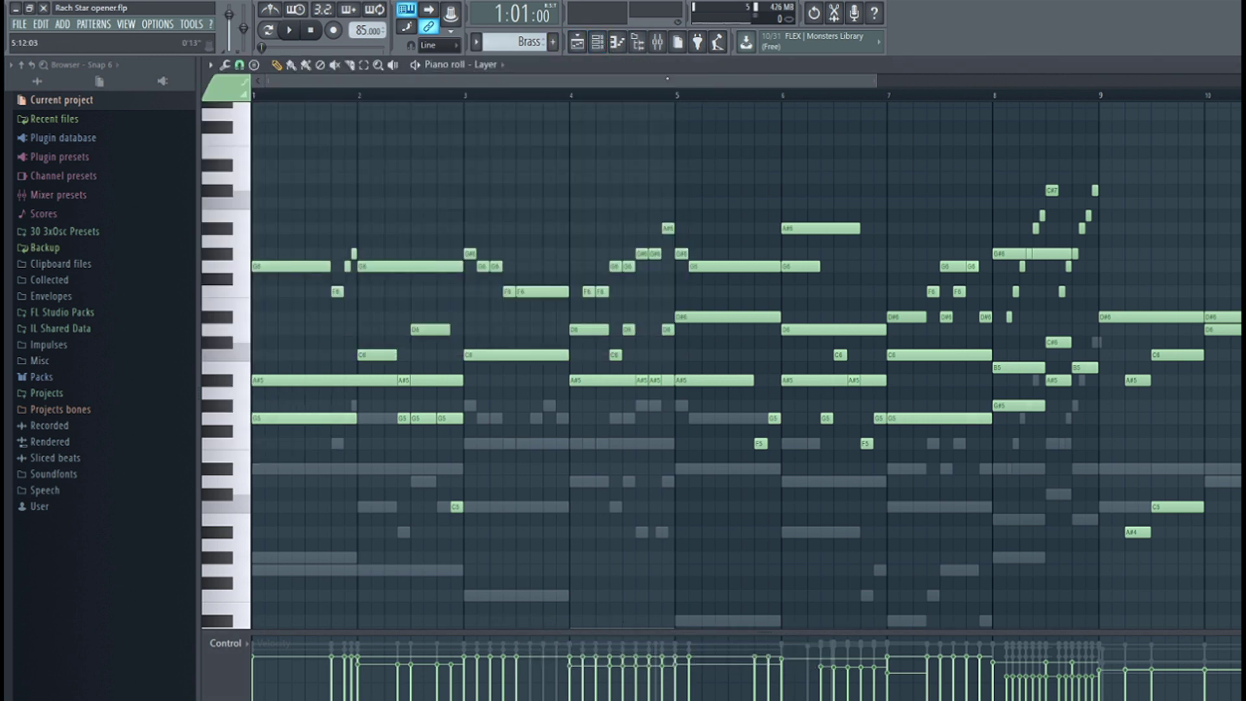
left_click(598, 42)
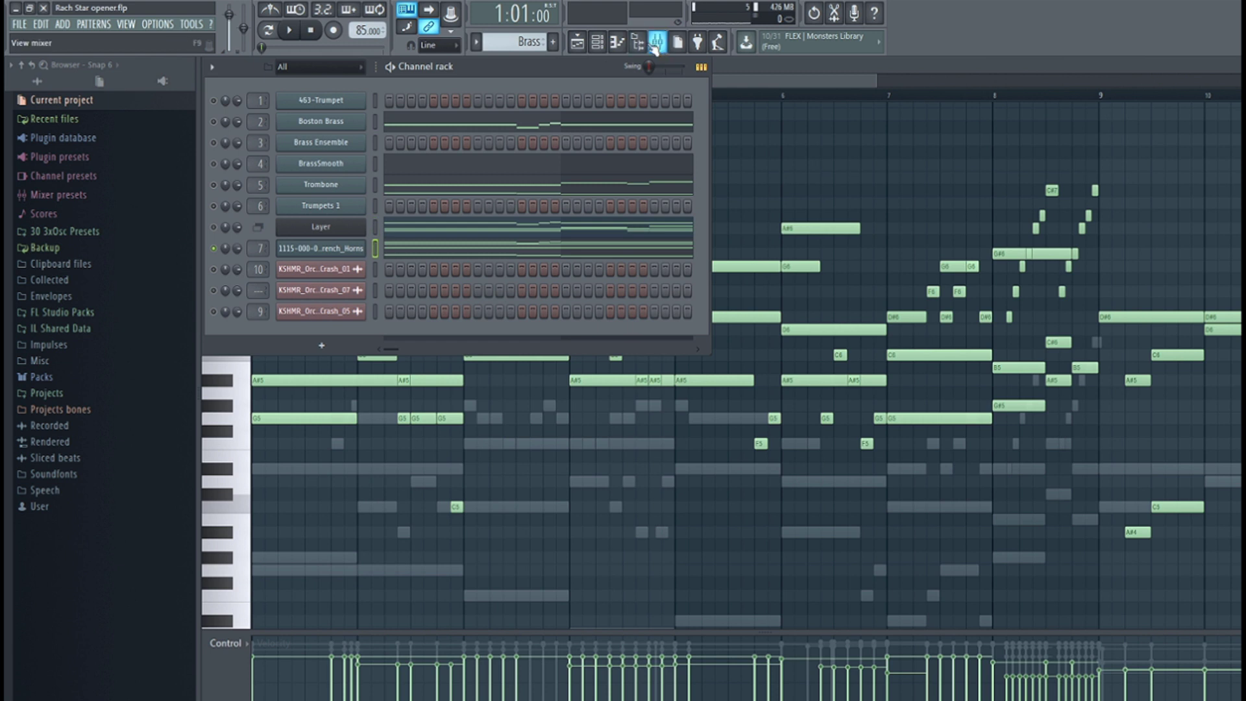
- Play the French Horns notes of the Brass pattern from the start and examine them in the piano roll
left_click(597, 42)
key("space")
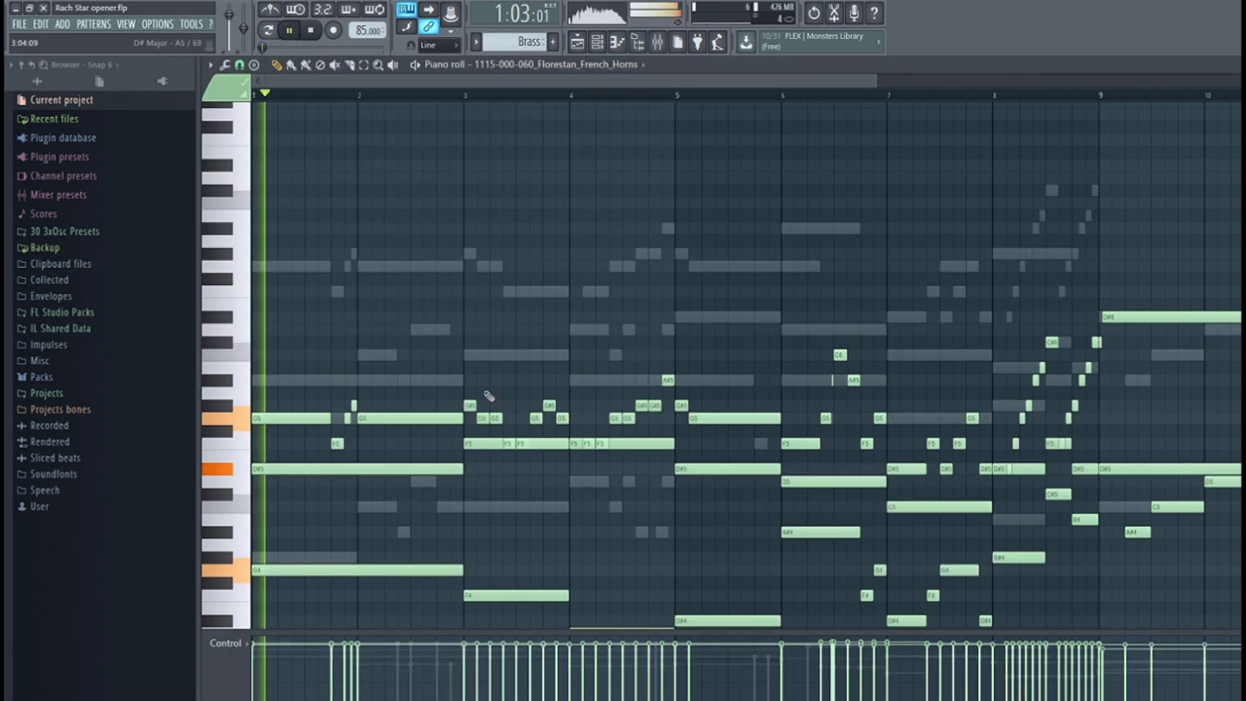
scroll(450, 372, "down", 3)
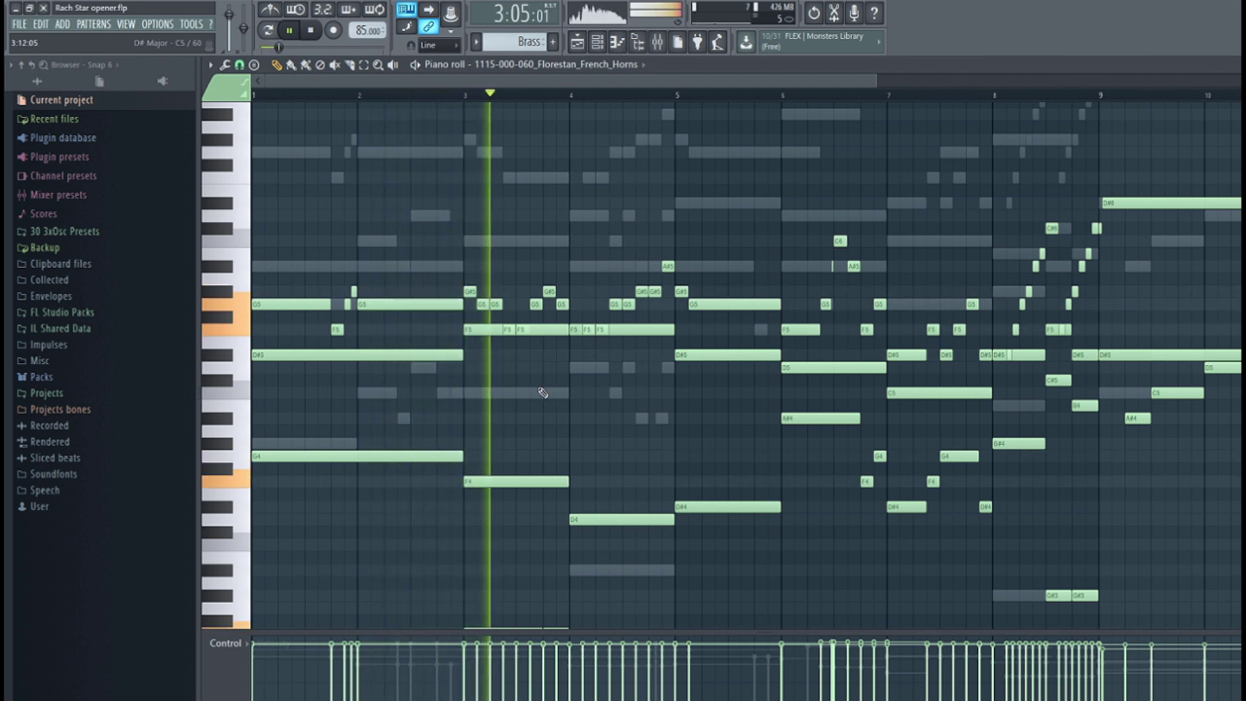
left_click_drag(545, 80, 605, 82)
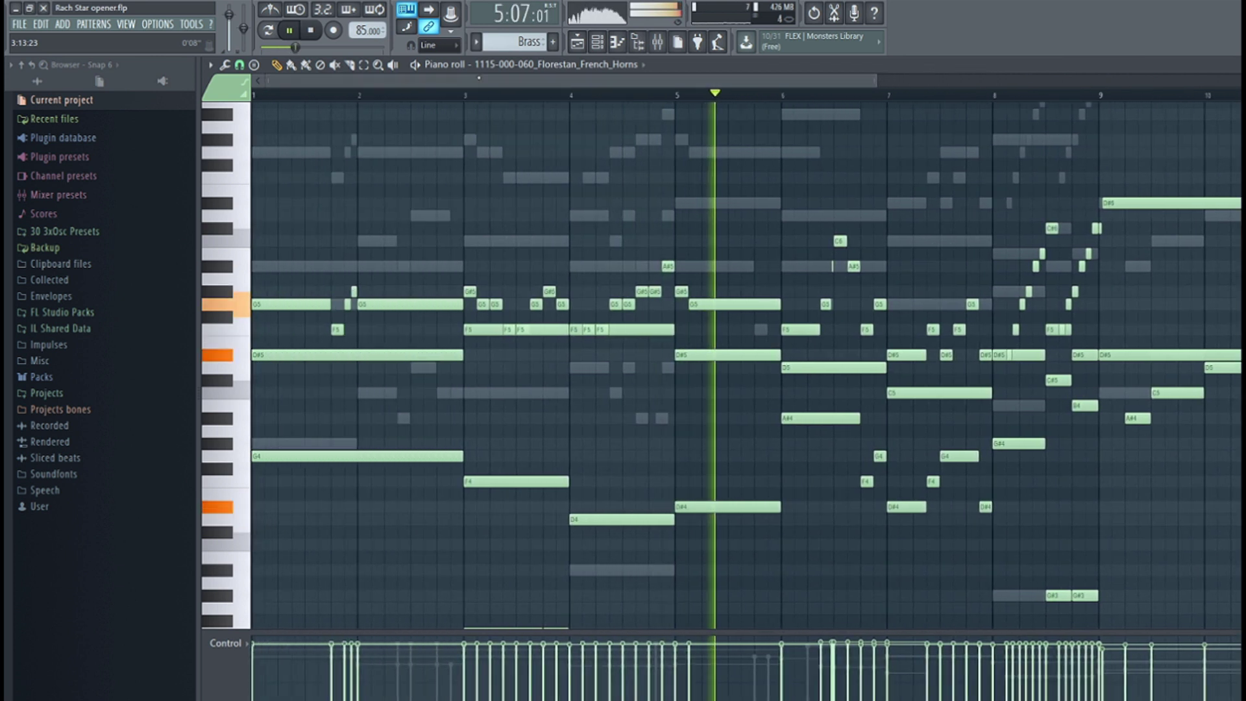
key("space")
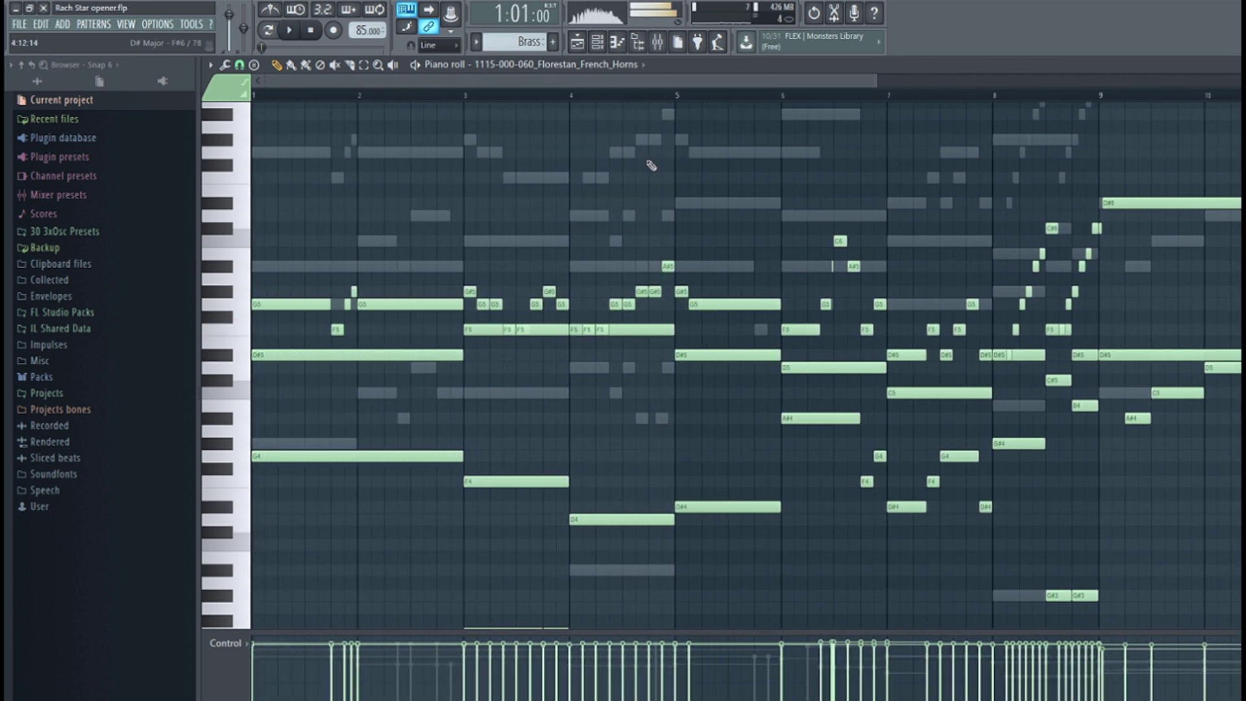
- Examine the Boston Brass channel's mixer insert 2 and display its Fruity parametric EQ 2 curve
left_click(603, 48)
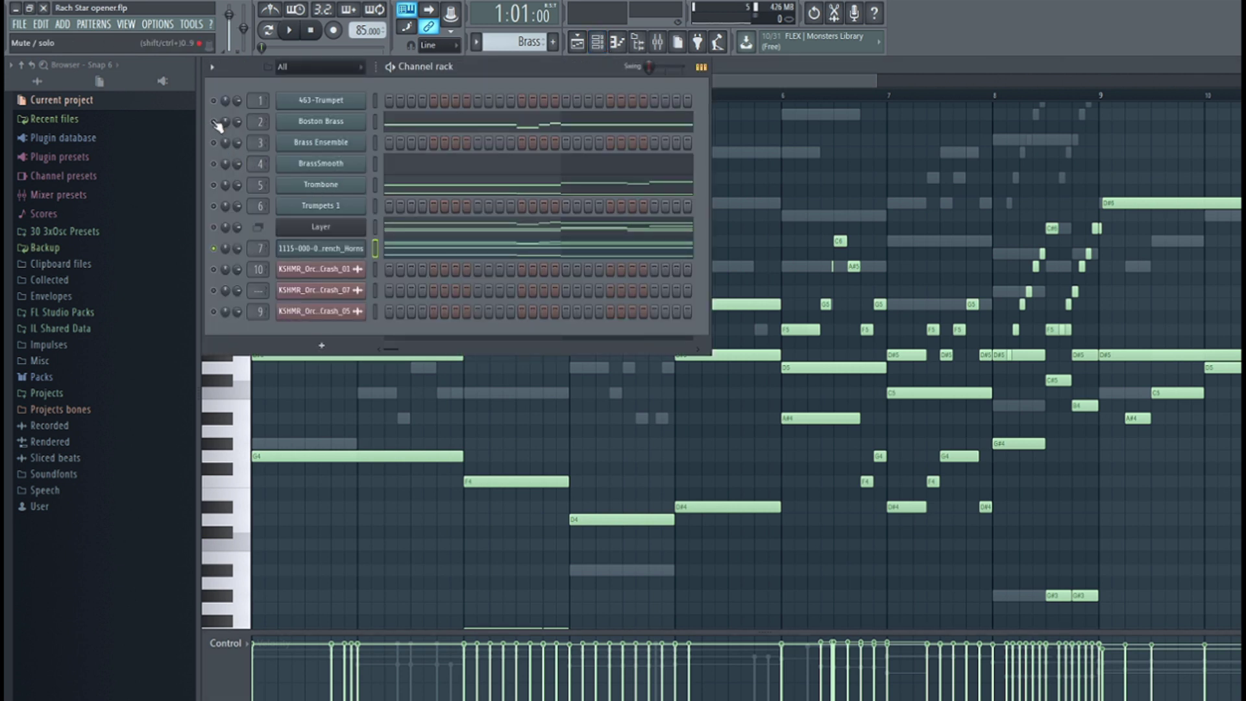
left_click(657, 41)
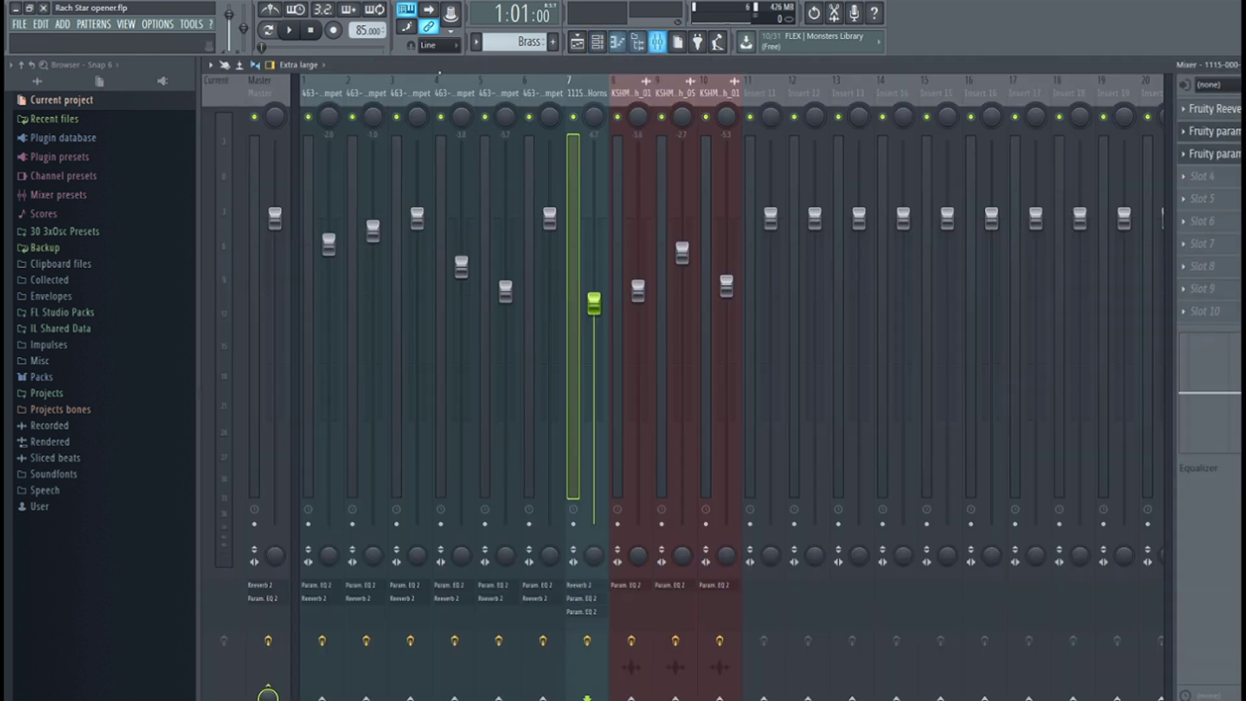
left_click(577, 42)
key("F6")
left_click(366, 97)
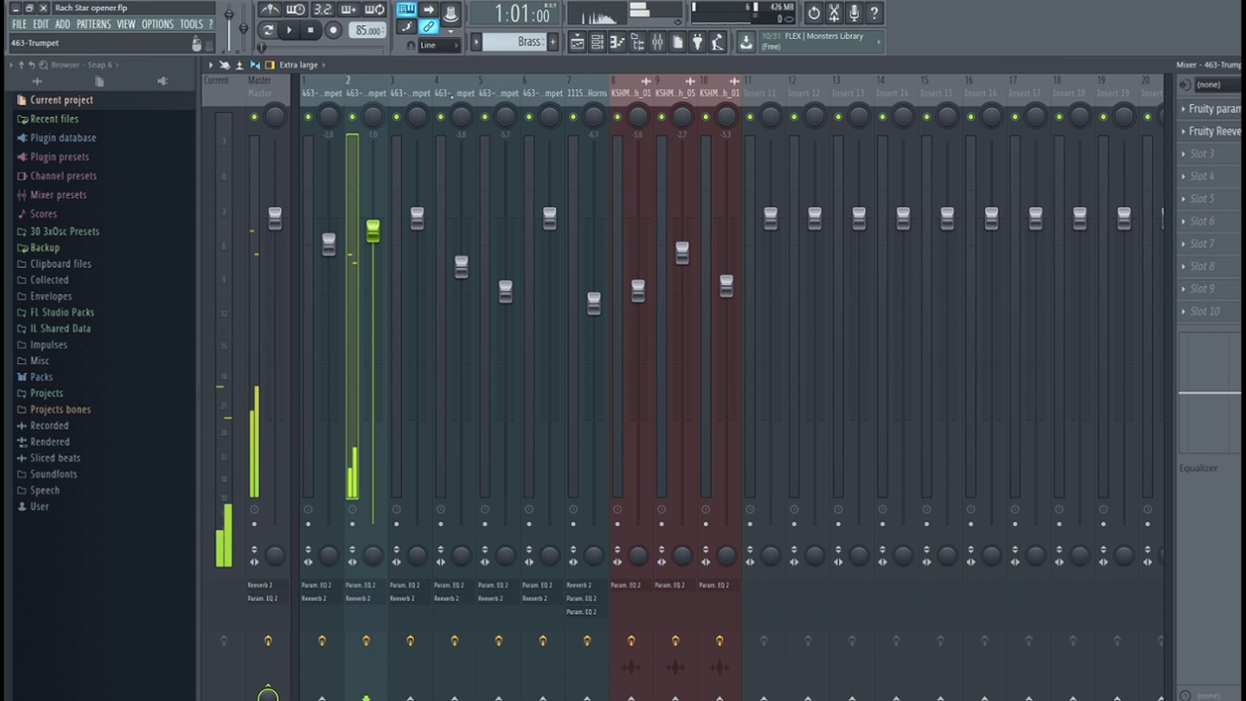
left_click(1214, 109)
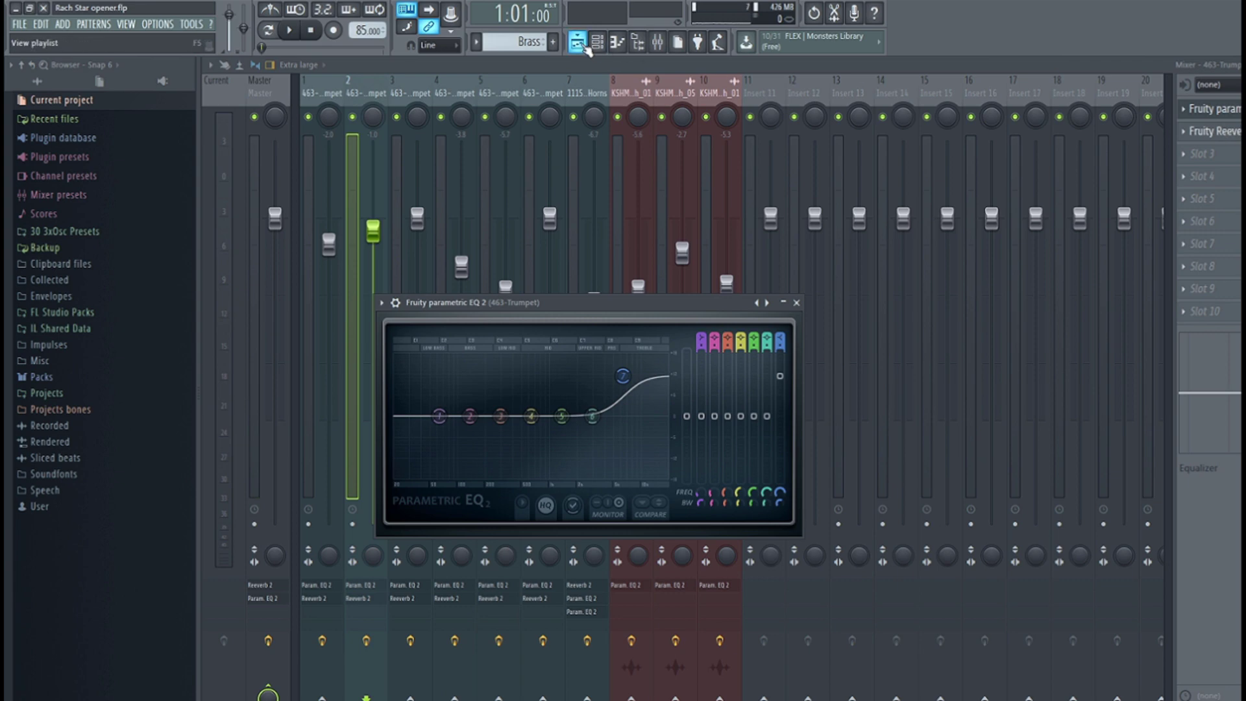
- Display the Boston Brass notes in the piano roll and play the Brass pattern from the start
left_click(577, 42)
left_click(597, 42)
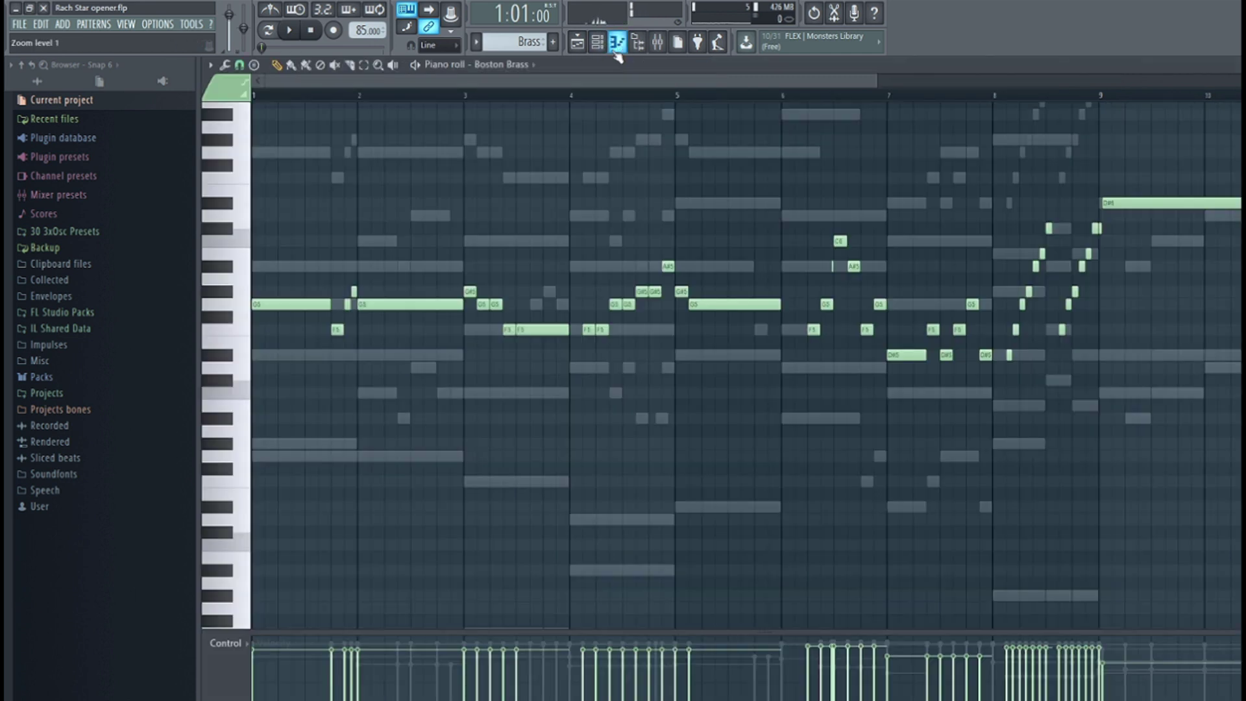
left_click(616, 43)
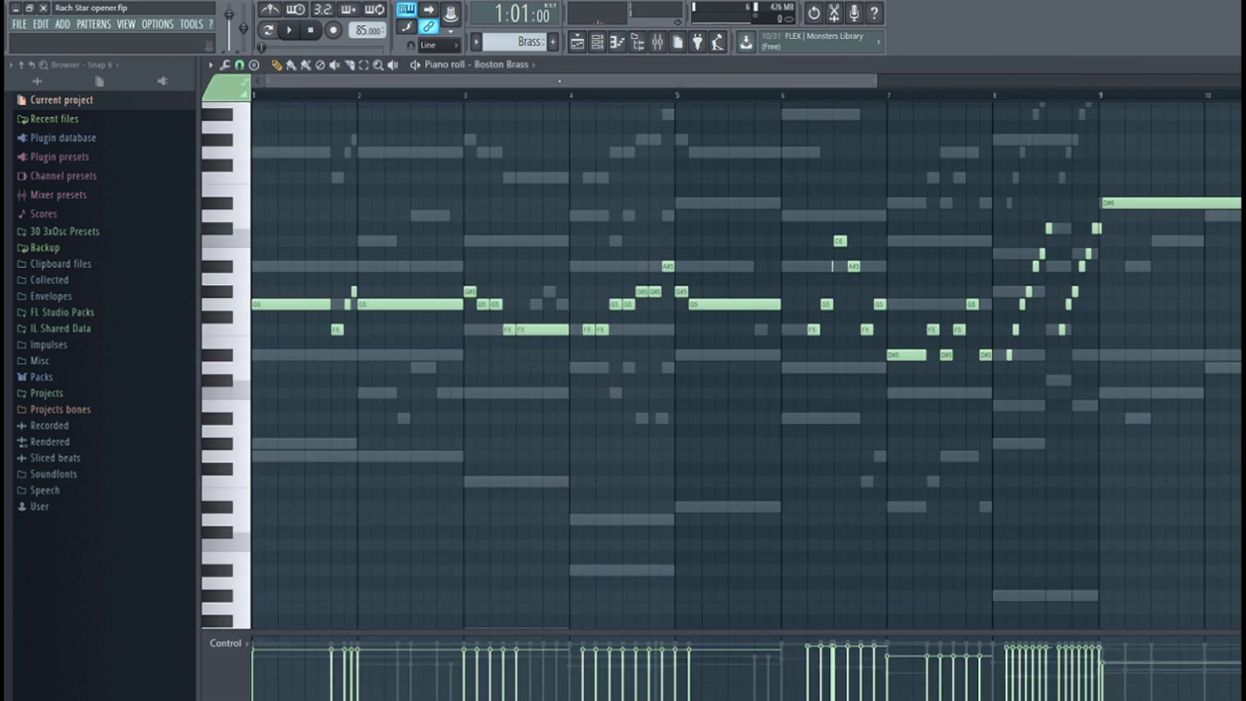
key("space")
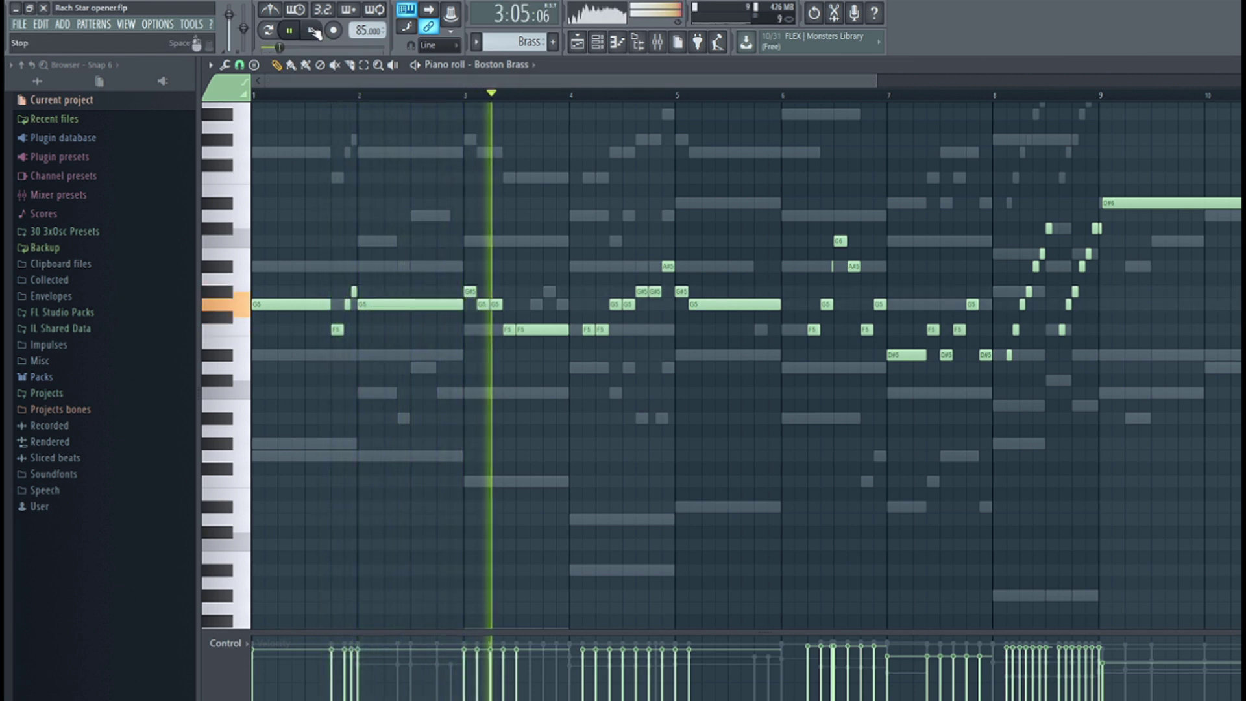
key("space")
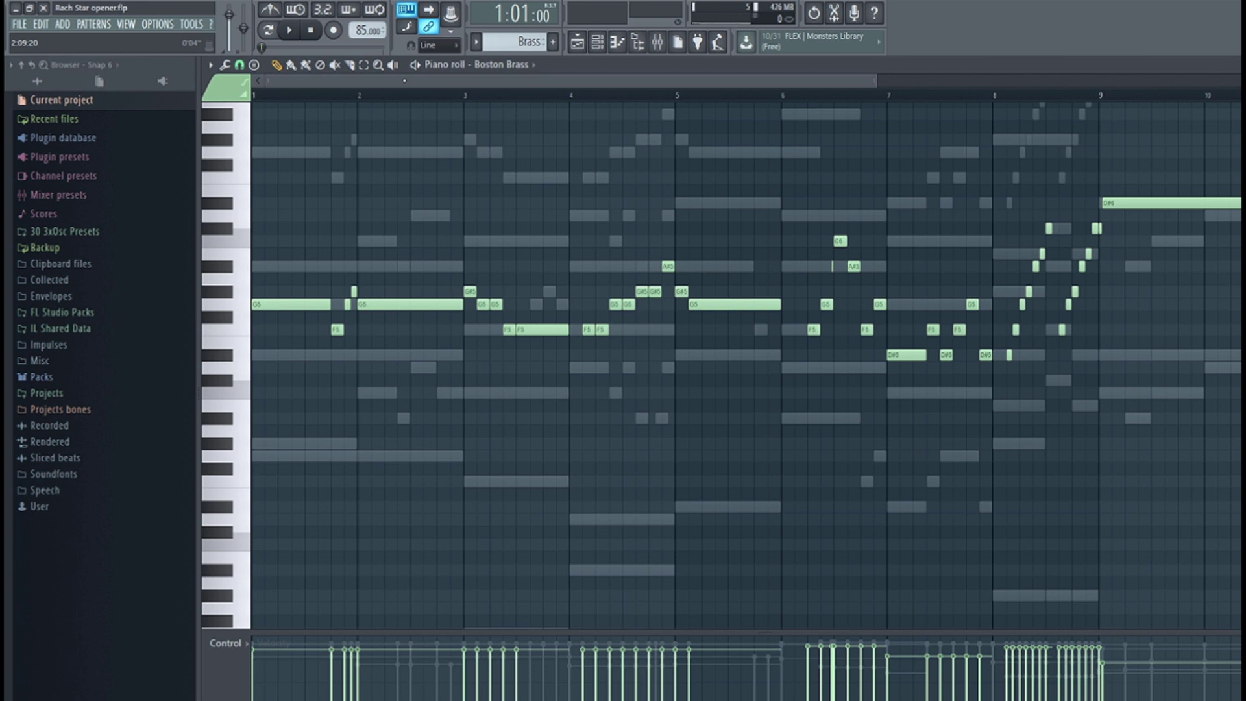
- Solo the Boston Brass channel and clear the solo to reactivate every channel in the rack
left_click(576, 41)
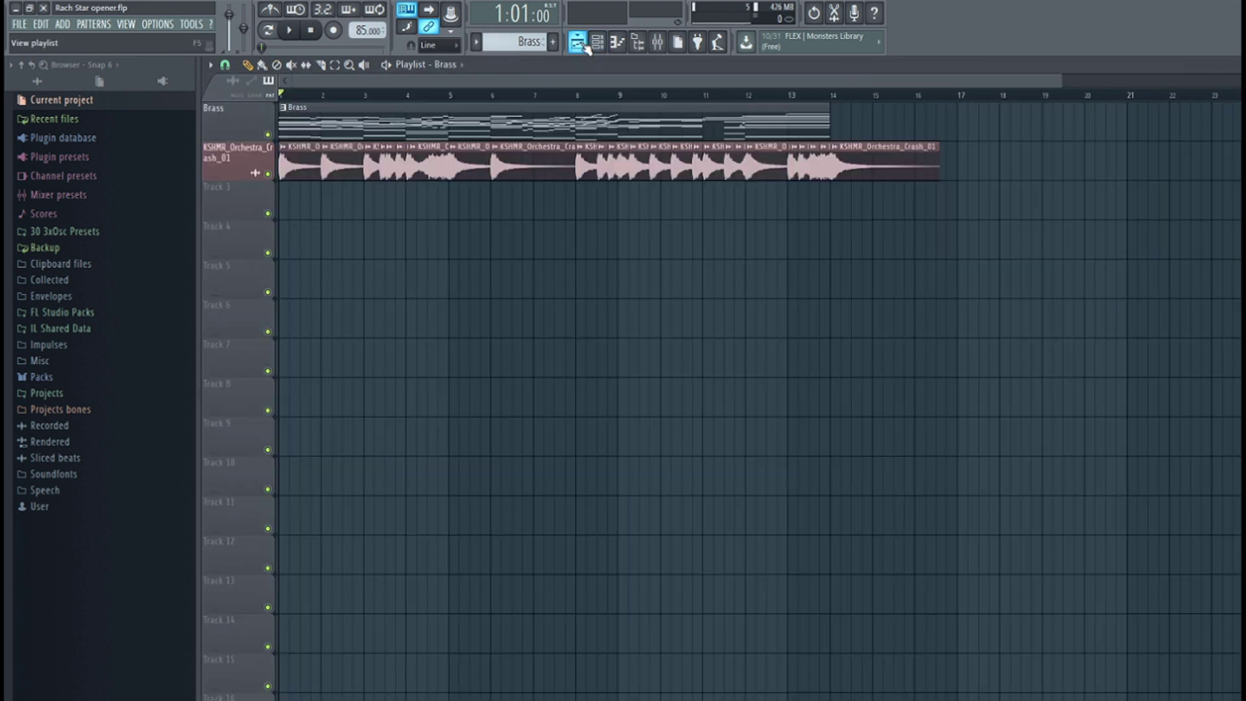
left_click(617, 42)
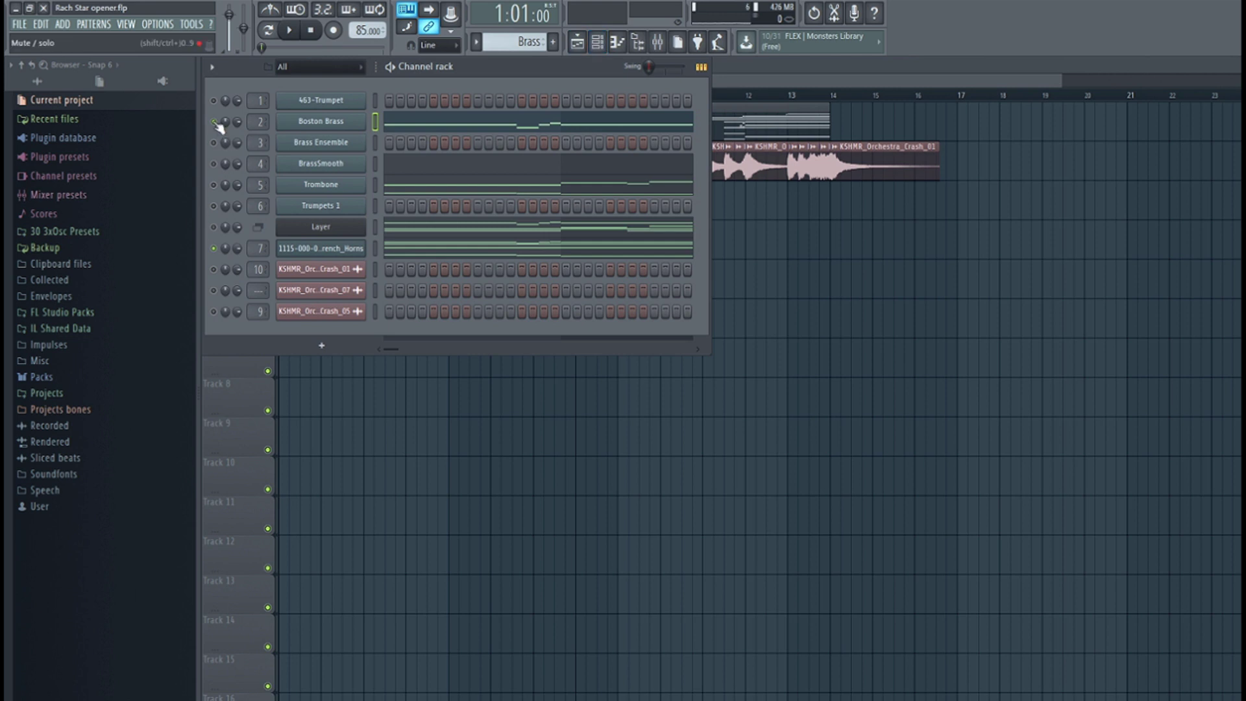
right_click(214, 123)
left_click(232, 130)
right_click(215, 124)
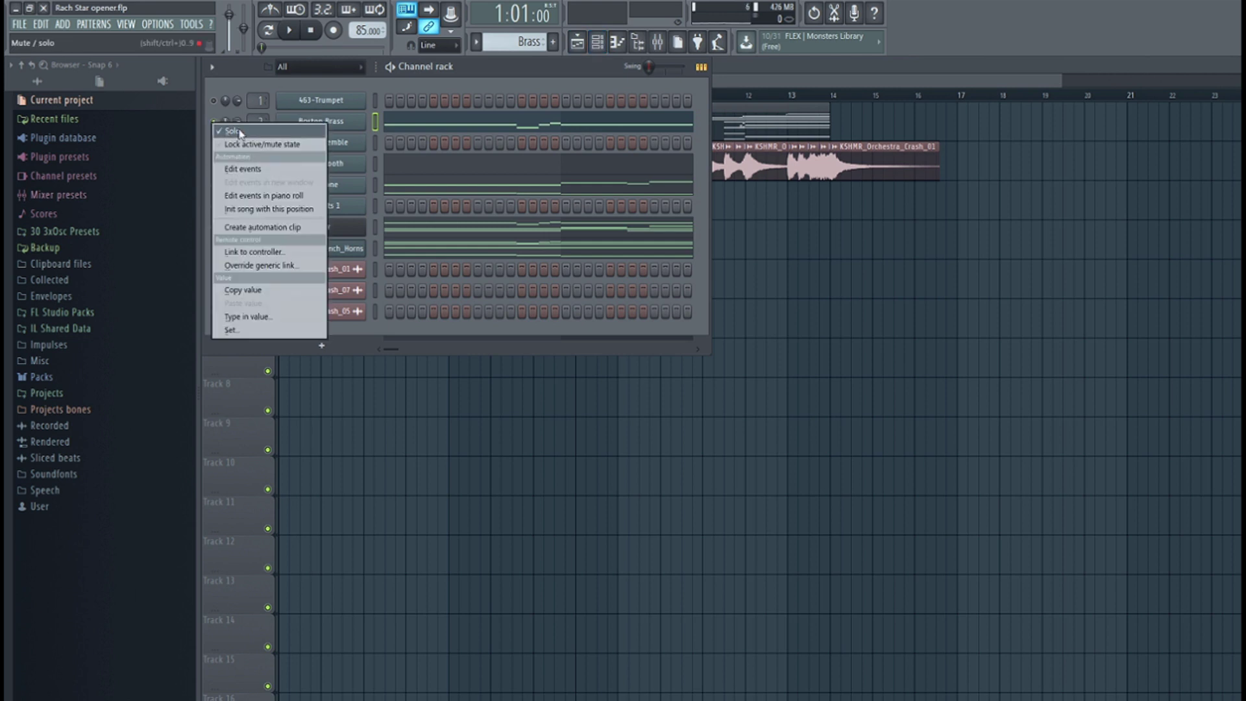
left_click(237, 130)
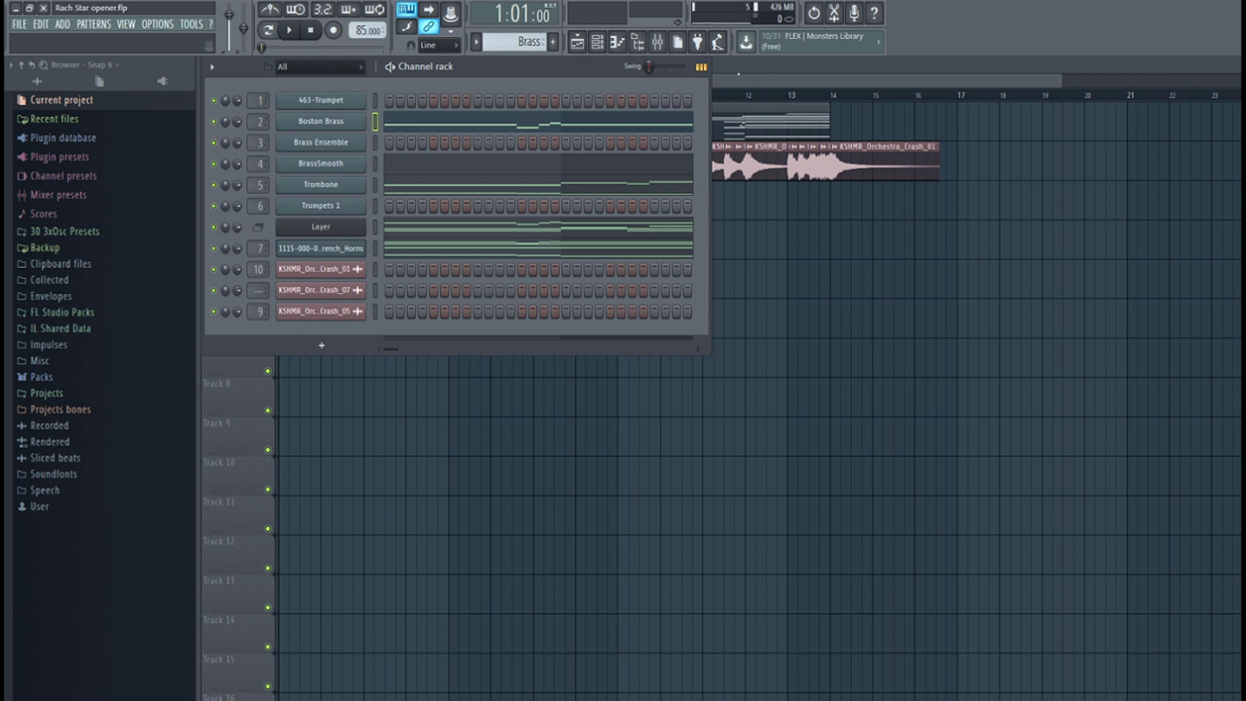
- Mute the KSHMR_Orchestra_Crash_01 playlist track and play the full Brass pattern from the start
left_click(618, 43)
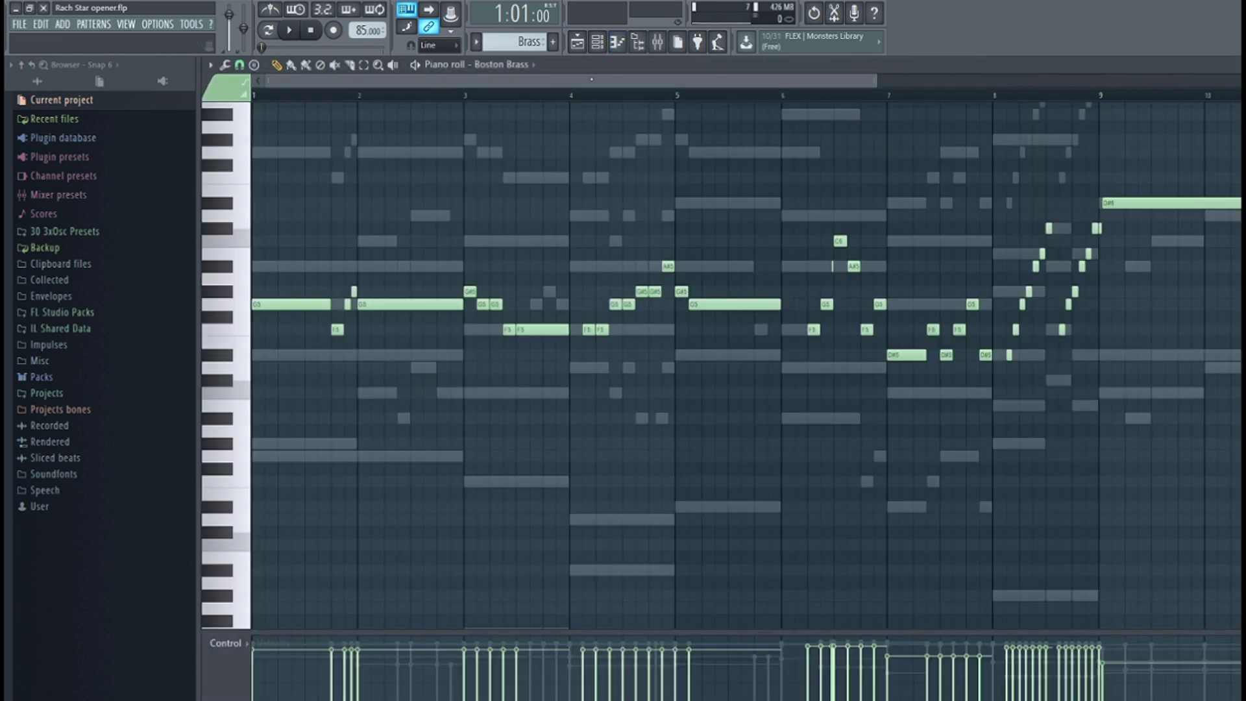
left_click(575, 44)
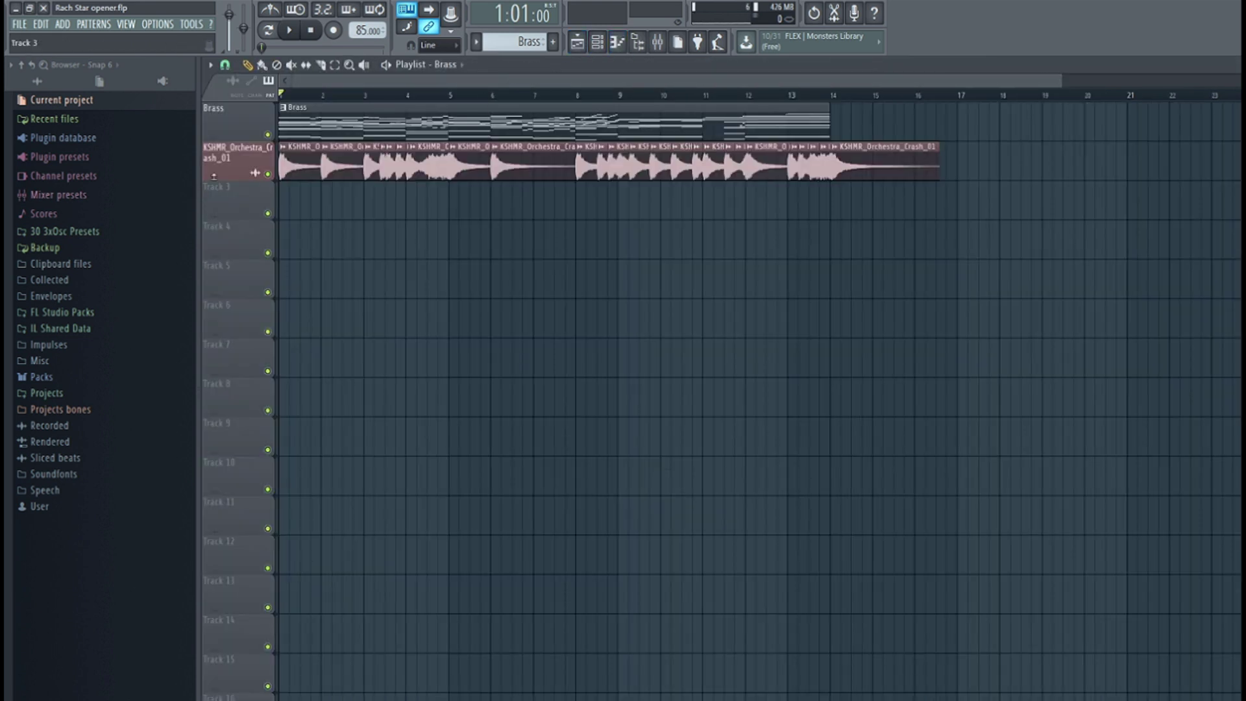
left_click(268, 175)
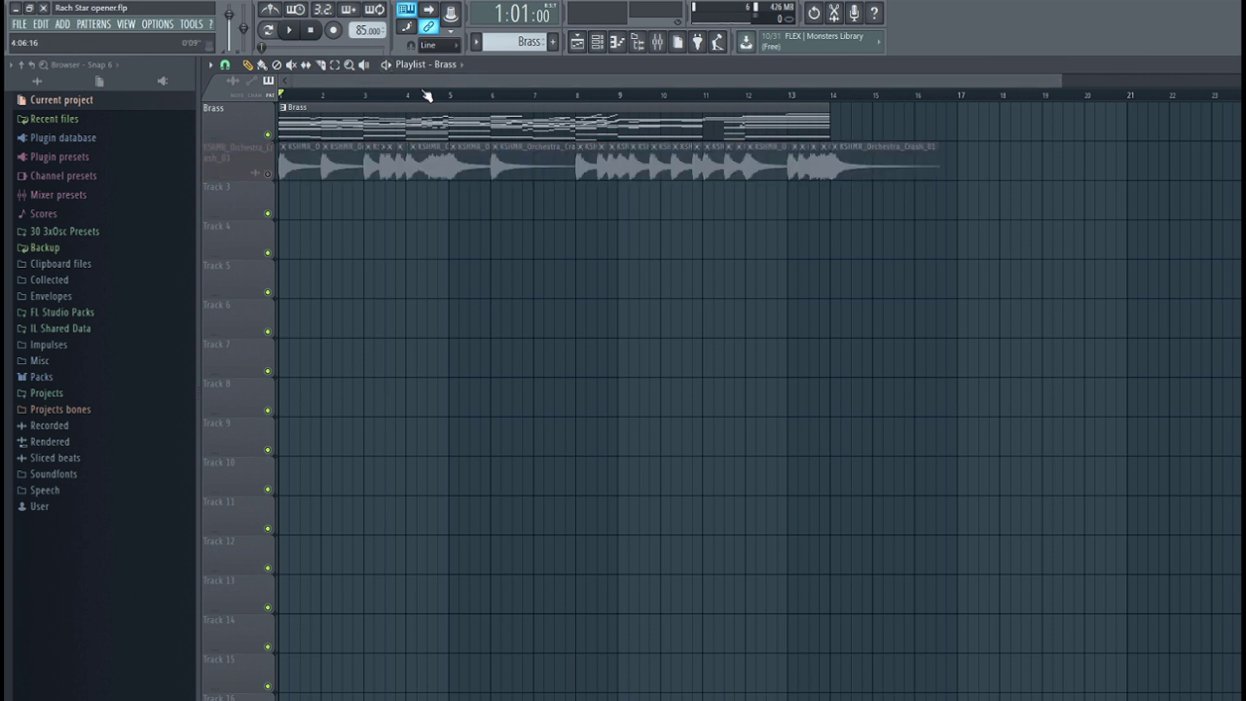
key("space")
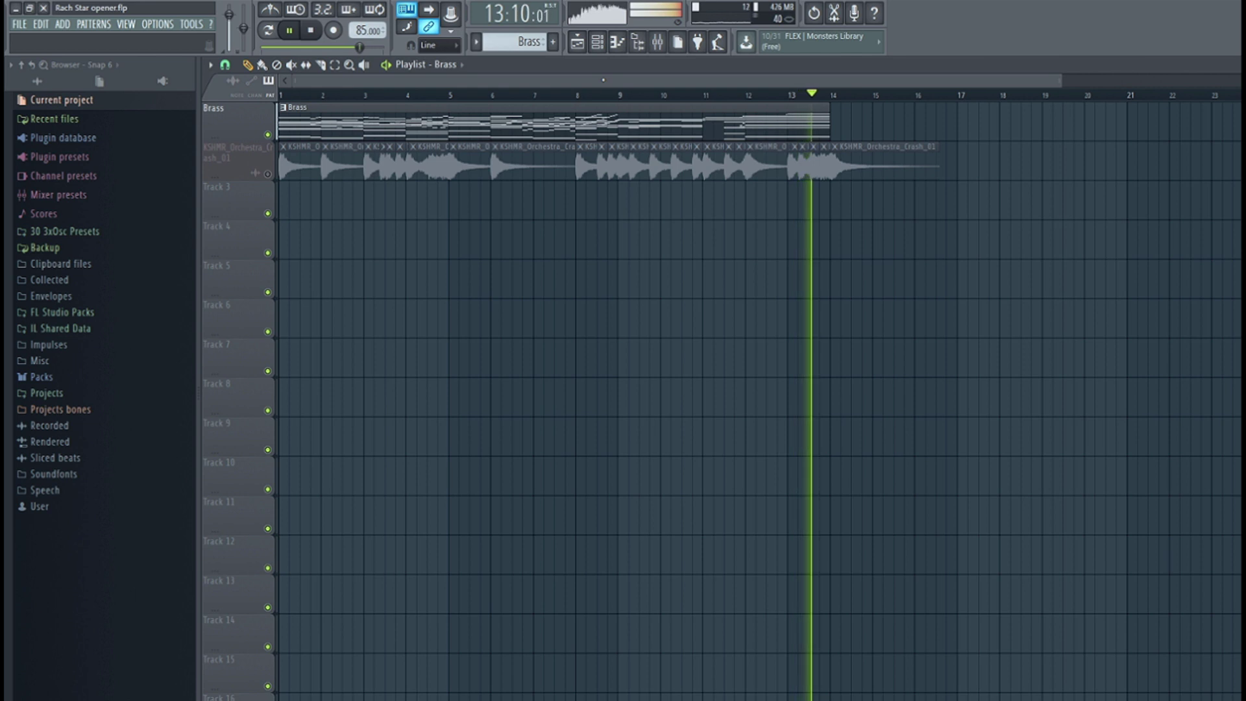
key("space")
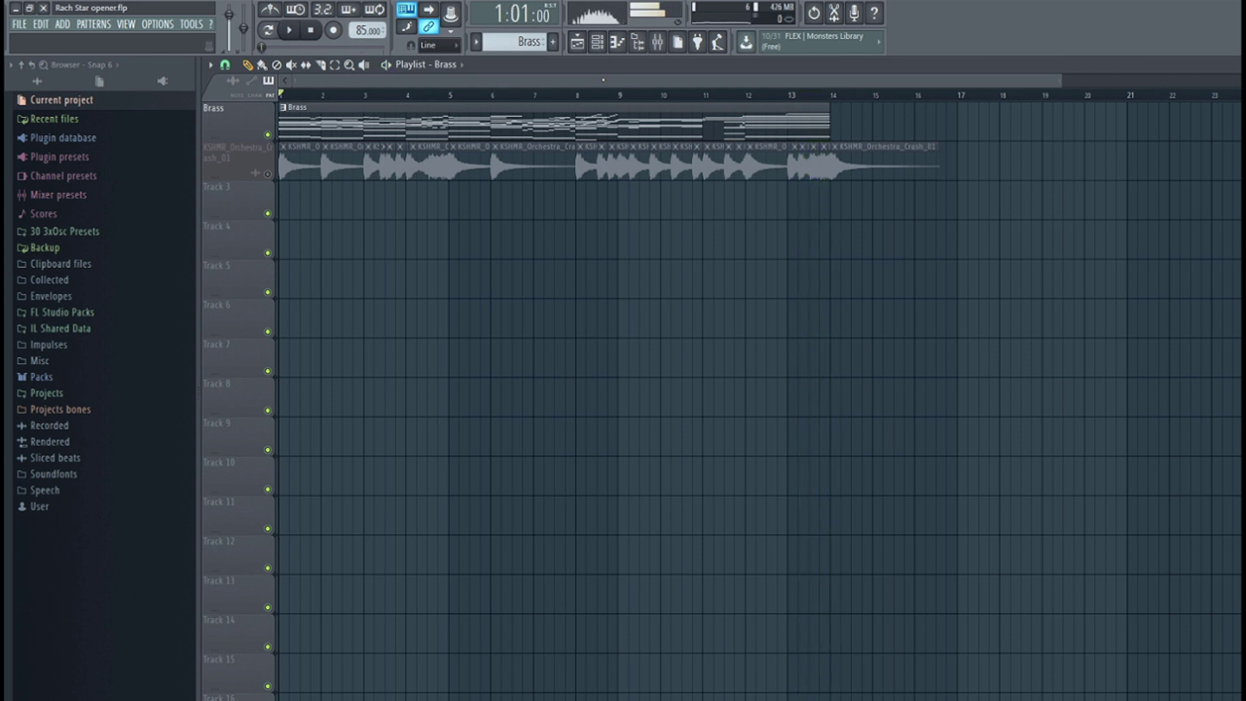
- Check the channel rack and unmute the KSHMR_Orchestra_Crash_01 track in the playlist
left_click(618, 44)
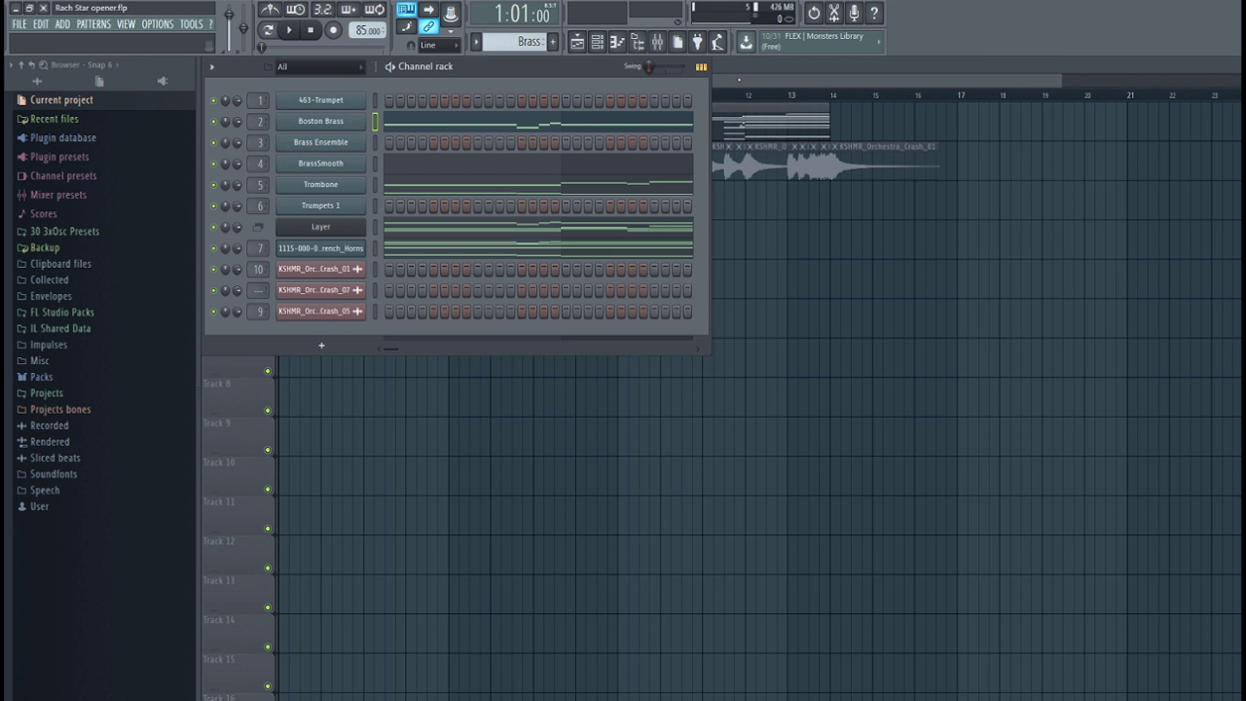
key("F6")
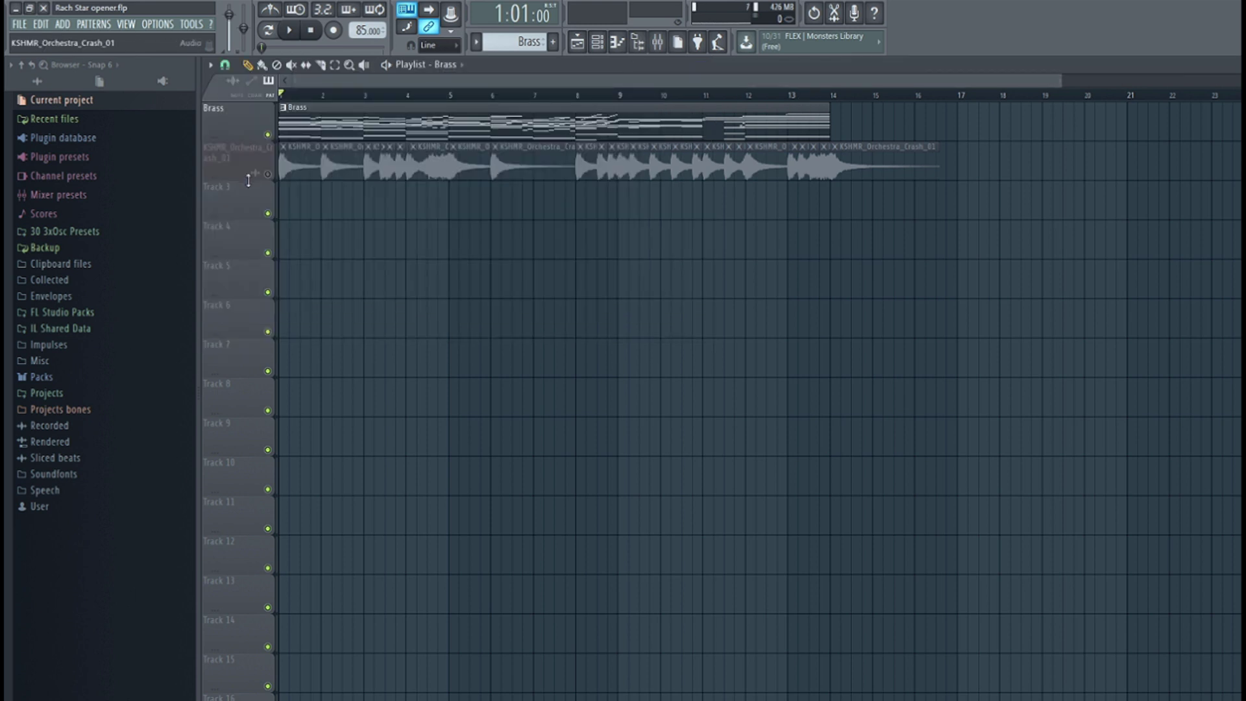
left_click(259, 160)
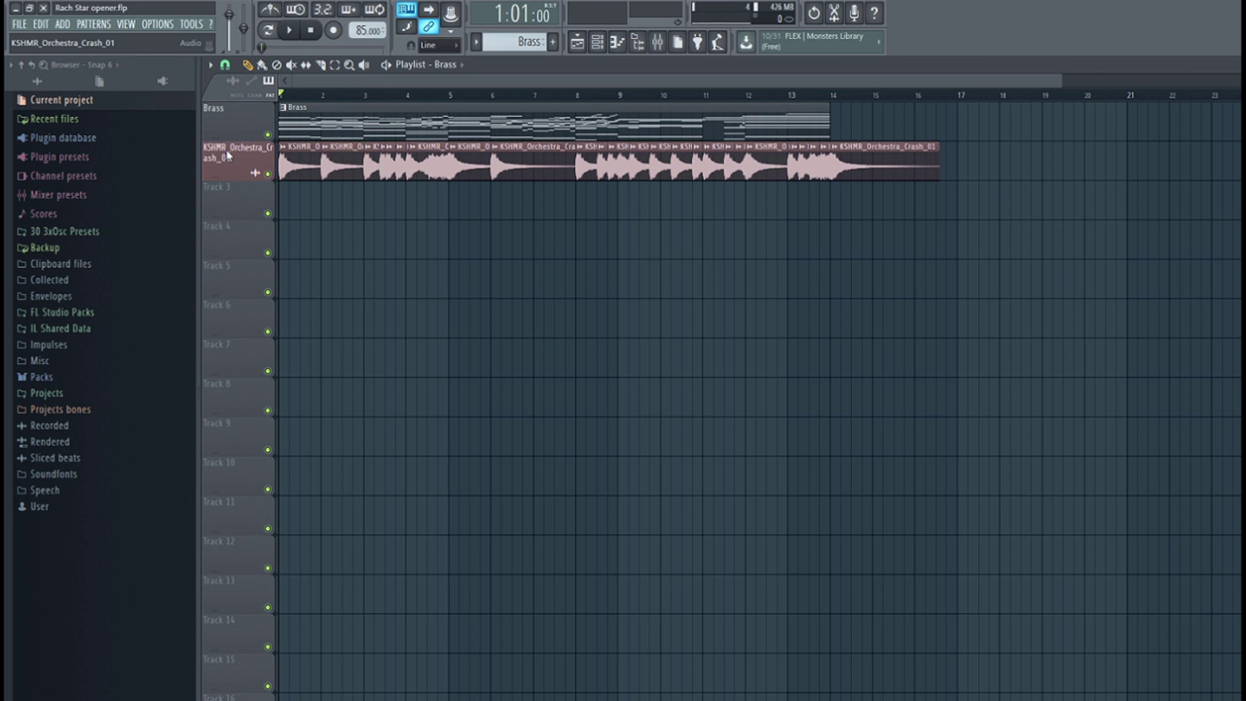
- Examine the KSHMR orchestra samples in the ORCHESTRA SOUNDFONTS folder of FL Studio Packs
left_click(84, 314)
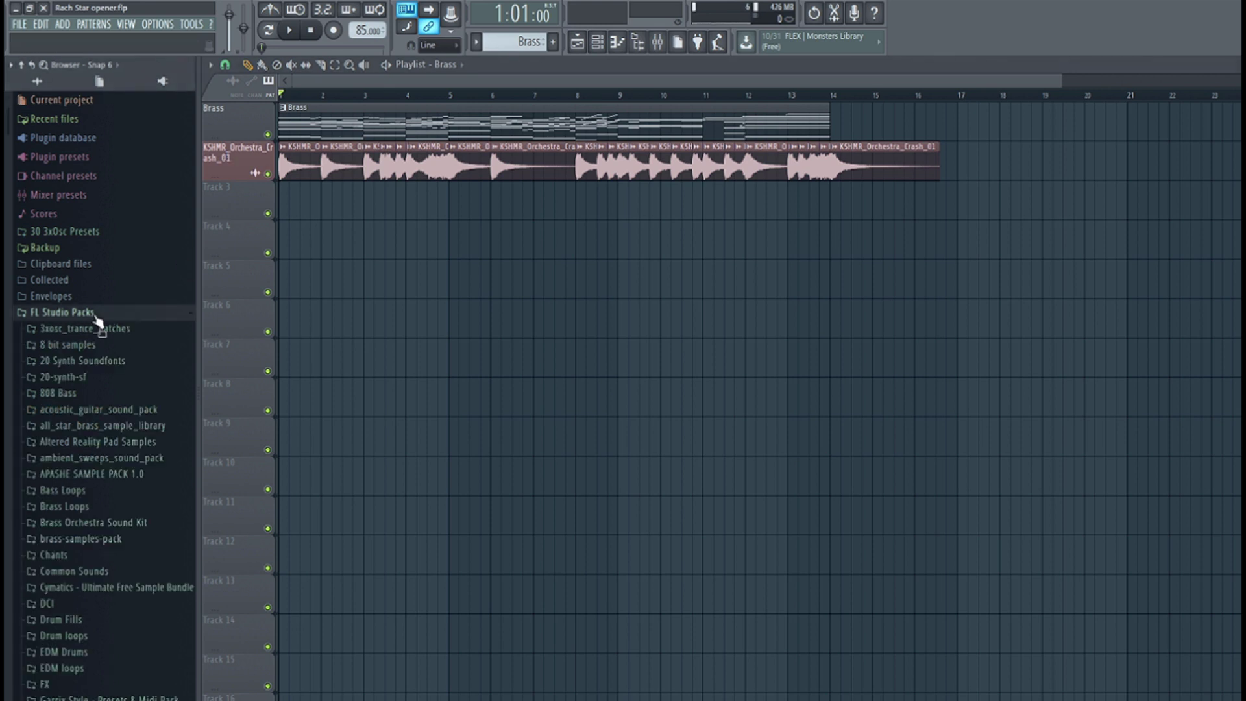
scroll(103, 351, "down", 10)
scroll(113, 386, "down", 5)
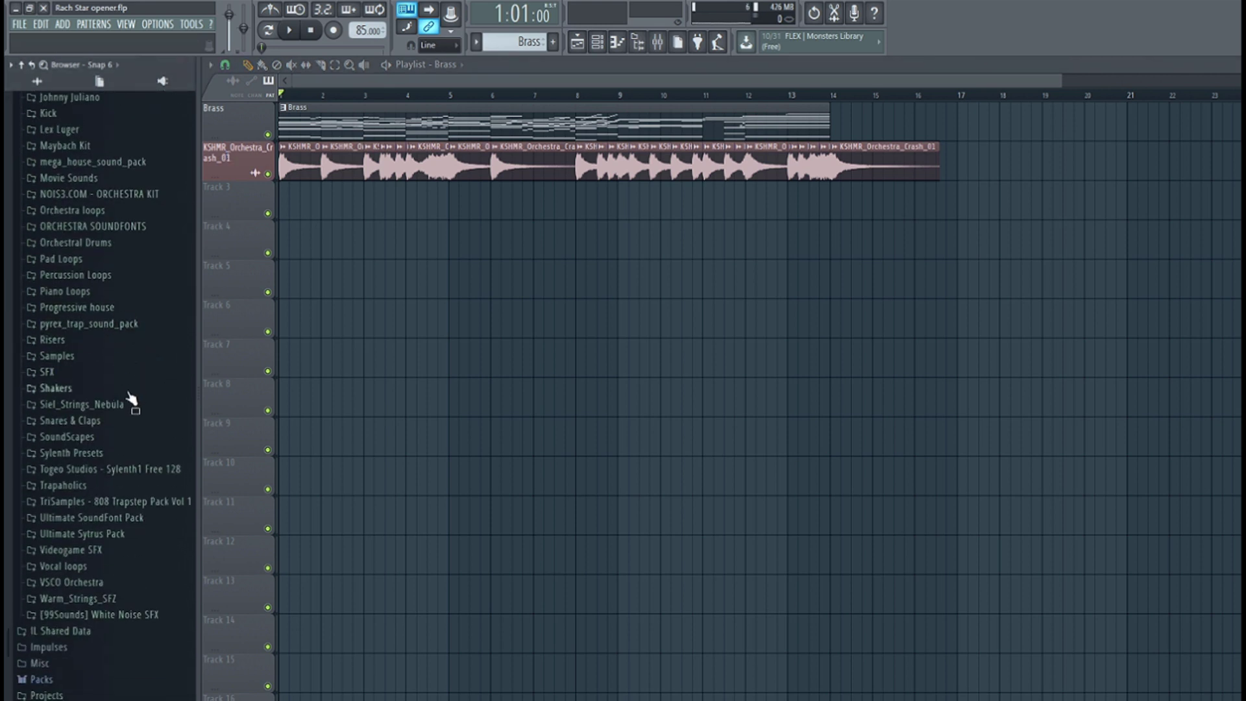
left_click(107, 226)
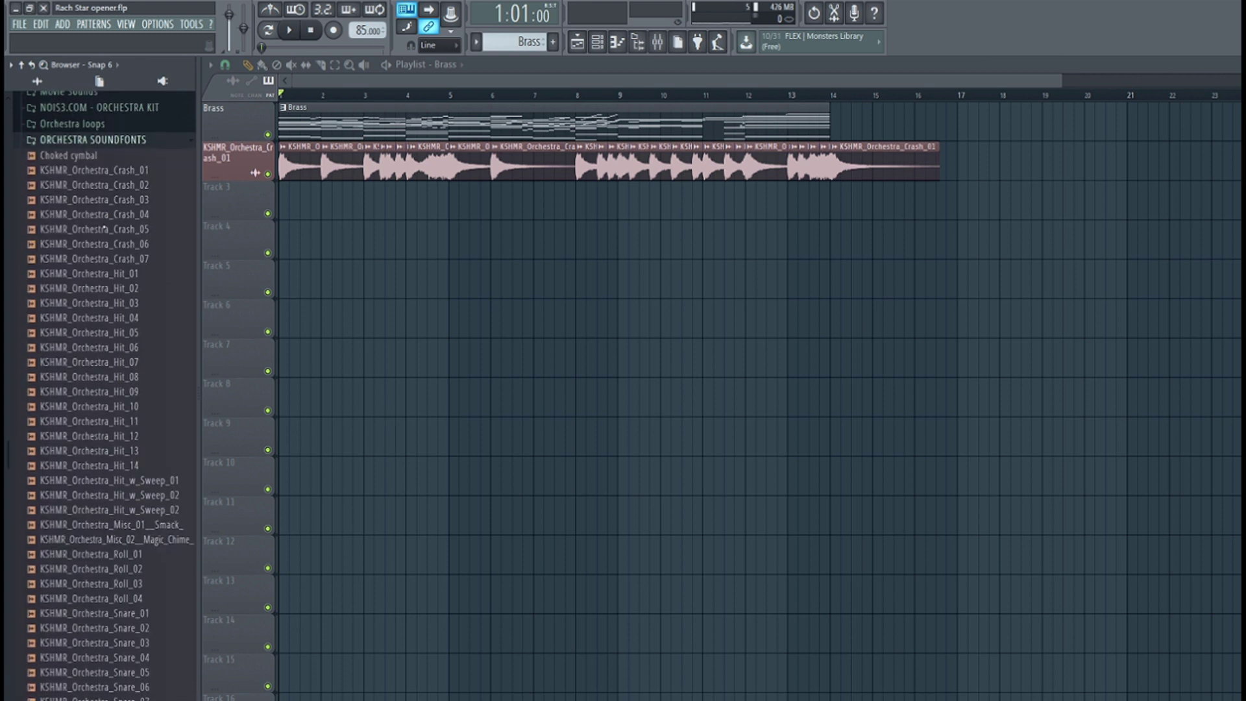
left_click_drag(115, 167, 100, 409)
scroll(139, 480, "down", 12)
scroll(117, 320, "up", 15)
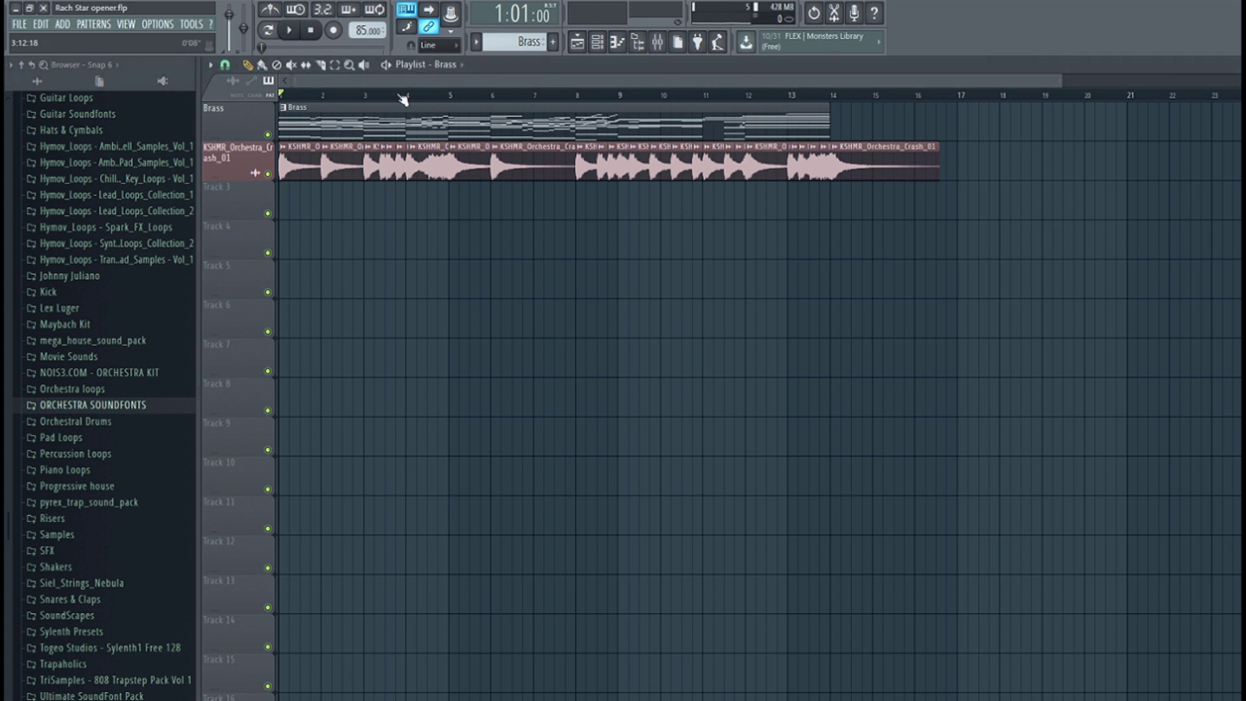
- Open the DRUM CORPS folder inside DCI and preview the BD_1 and BD_3 bass drum samples
scroll(106, 305, "up", 10)
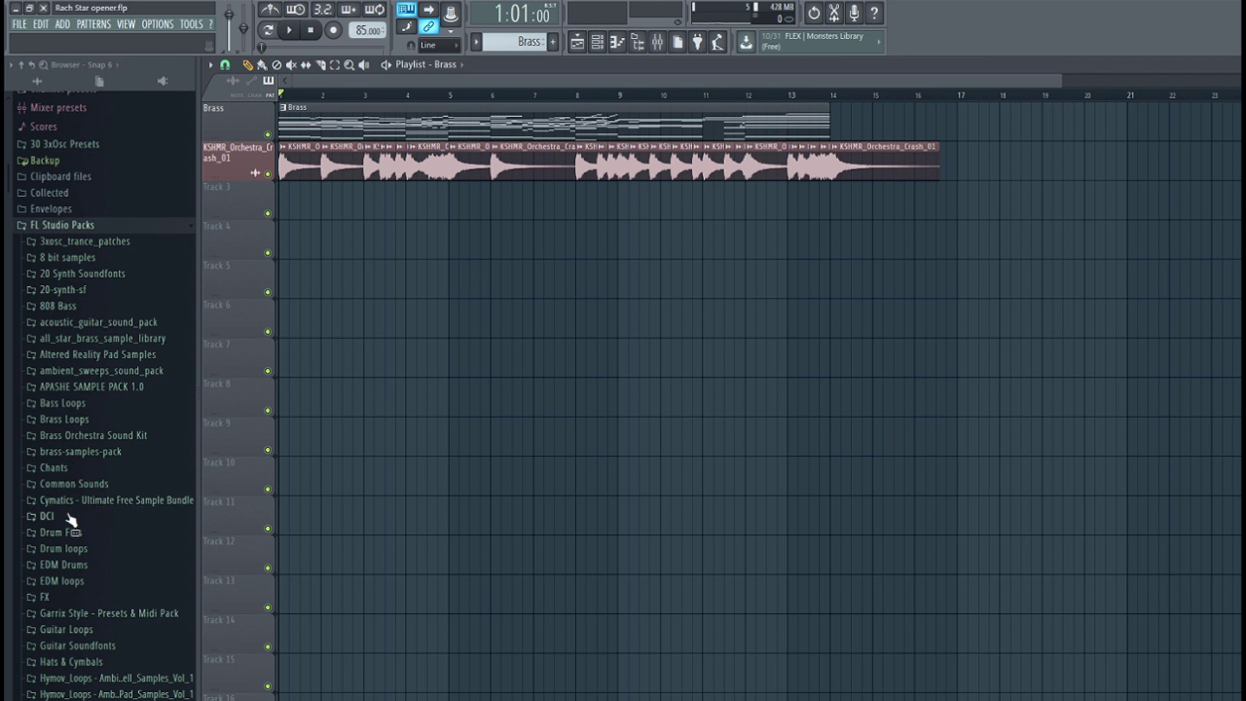
left_click(46, 516)
scroll(104, 454, "down", 5)
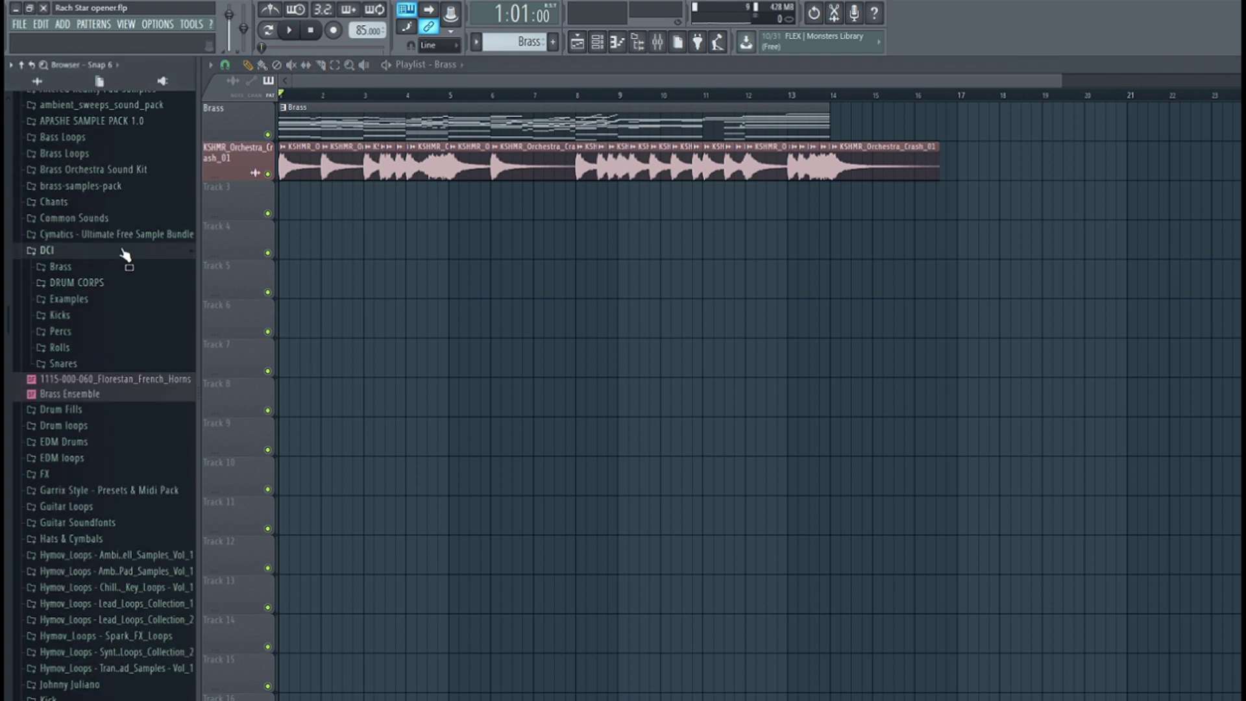
left_click(107, 289)
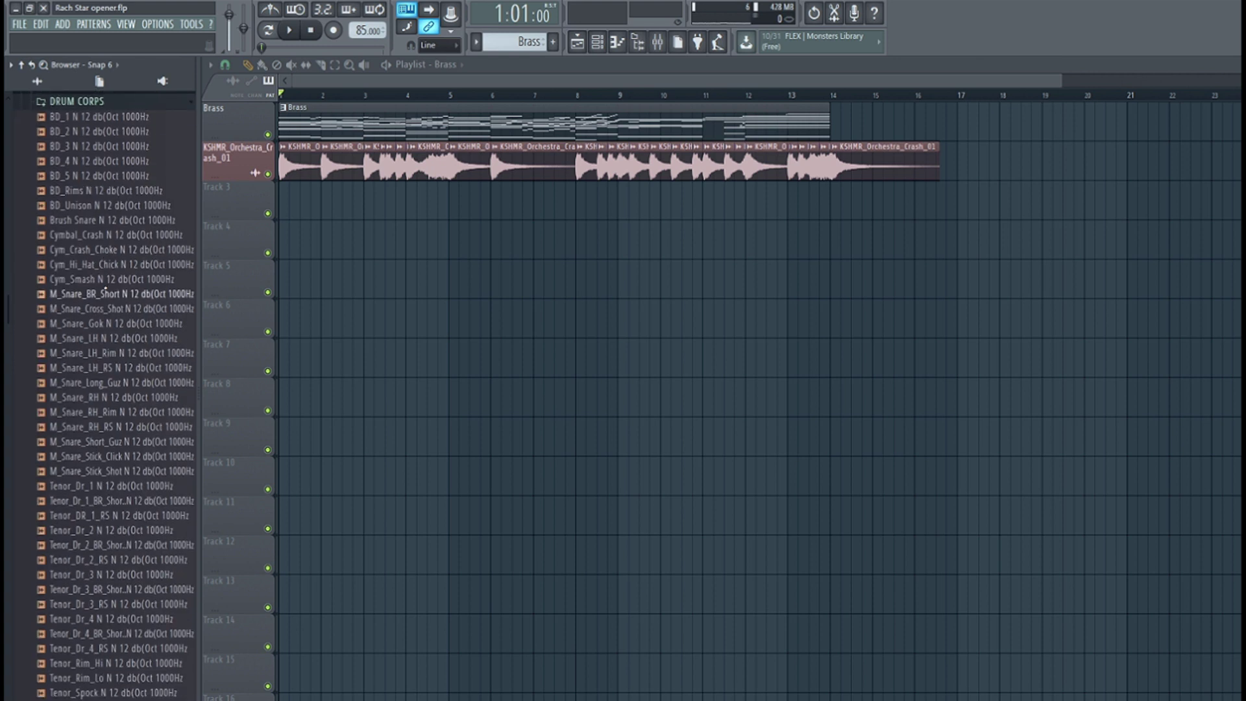
left_click(111, 118)
left_click(109, 146)
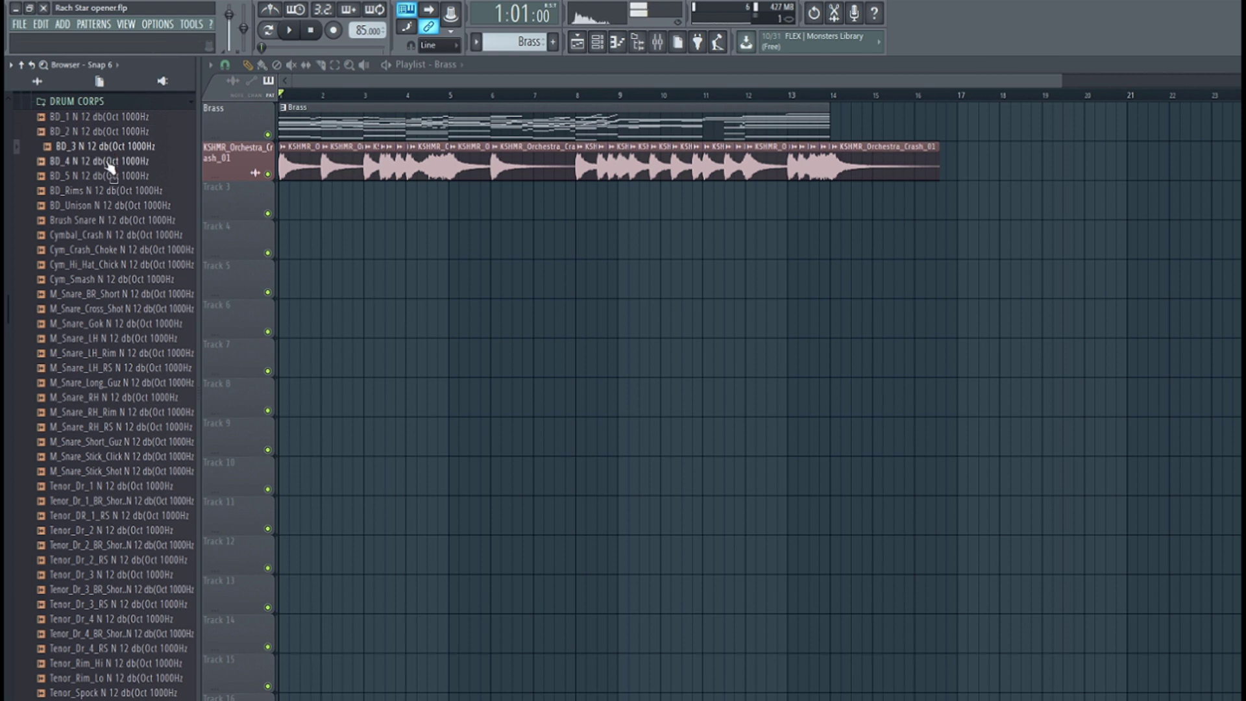
- Preview the remaining bass drum samples from BD_4 through BD_Unison, plus Cymbal_Crash and Cym_Crash_Choke, in the DRUM CORPS folder
left_click(109, 162)
left_click(109, 176)
left_click(107, 191)
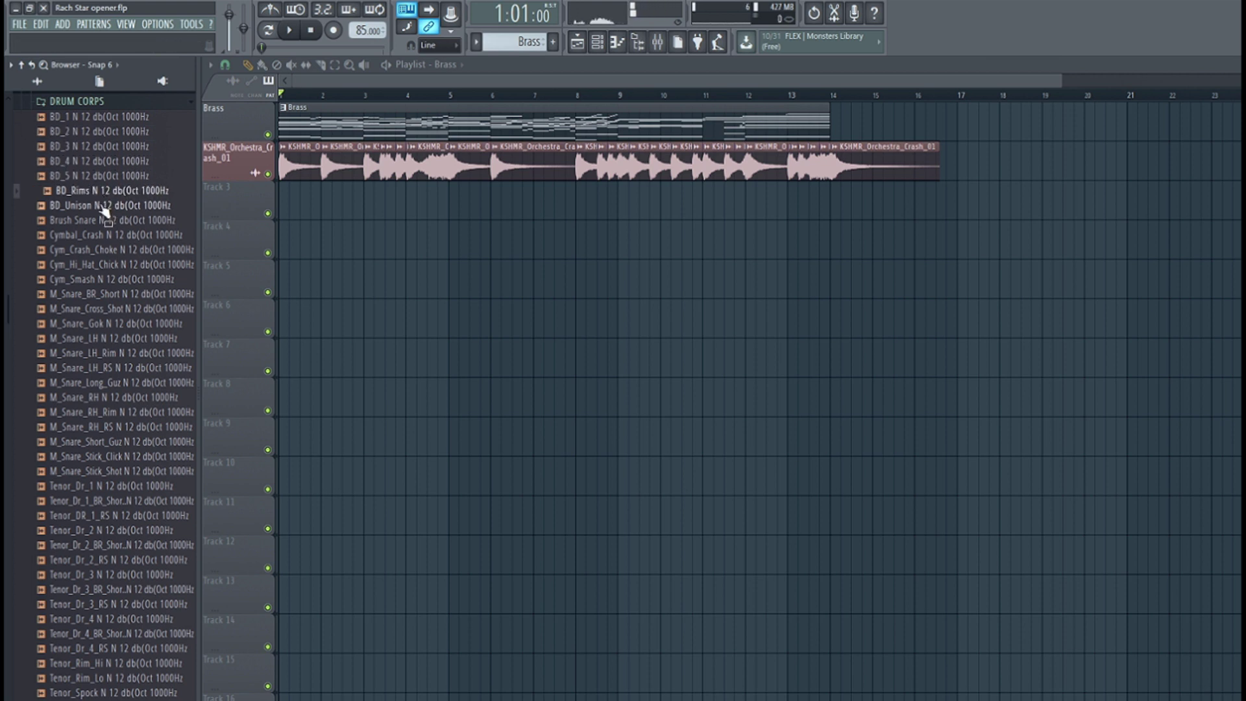
left_click(104, 205)
left_click(120, 235)
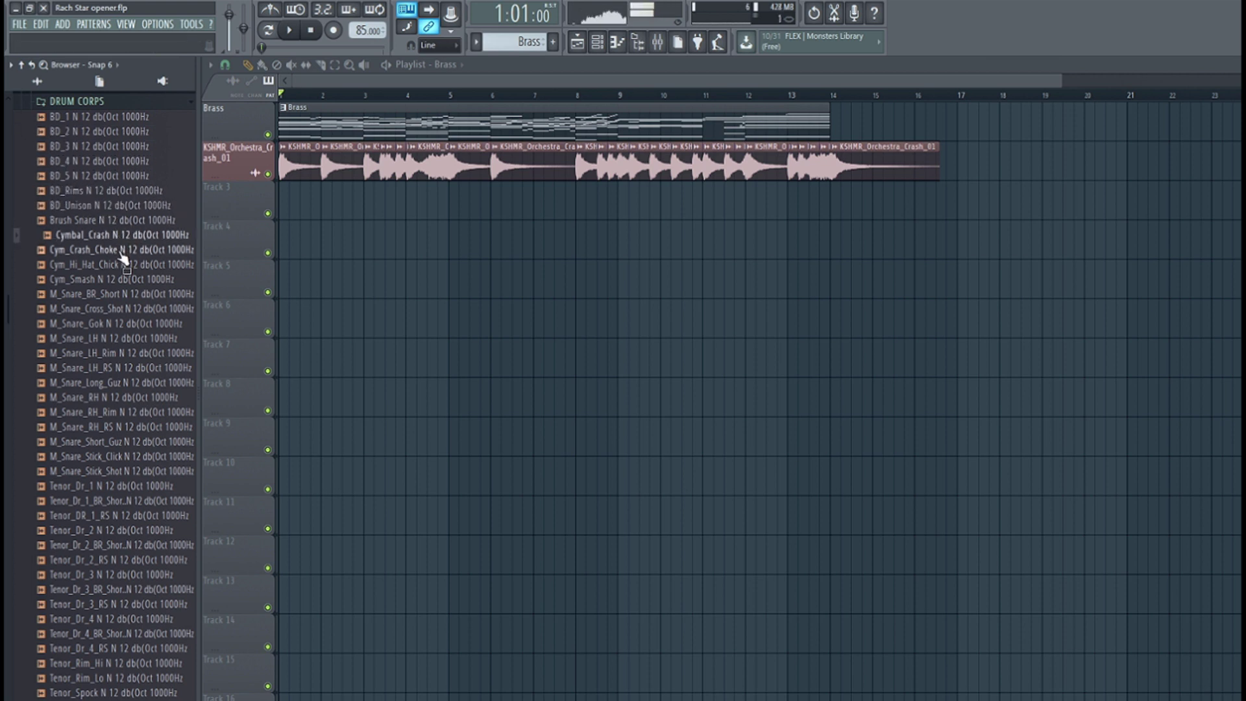
left_click(121, 250)
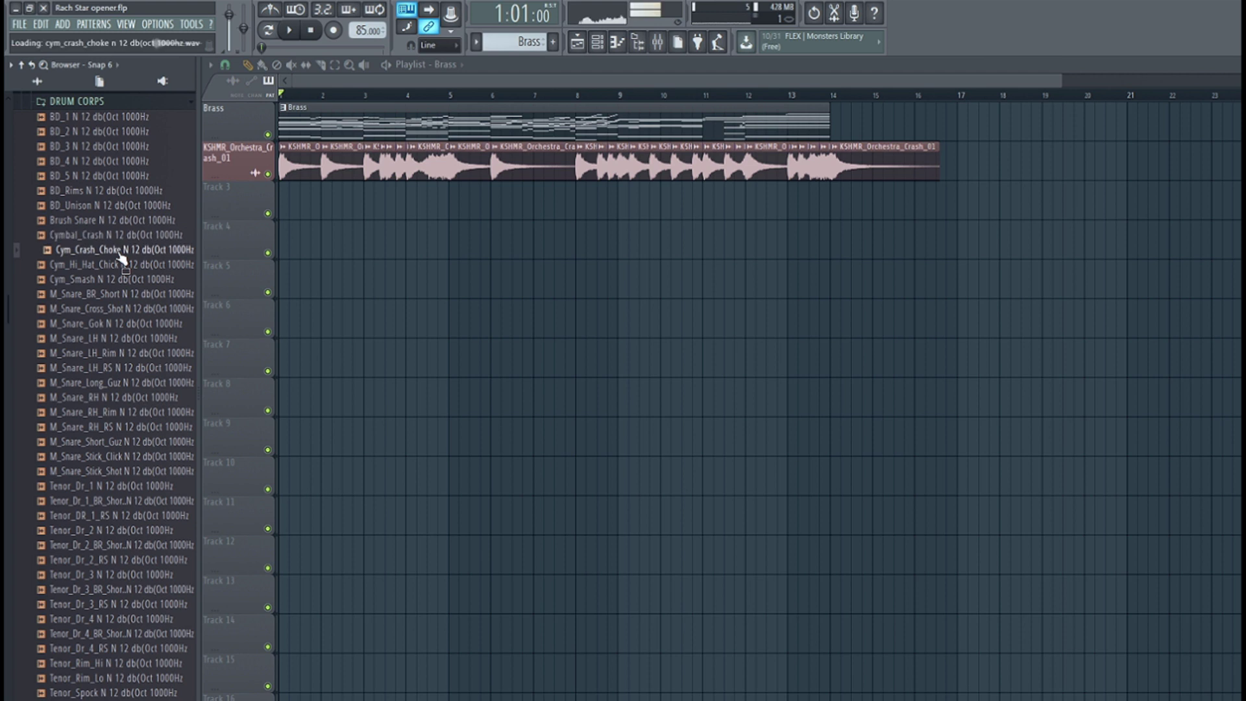
- Preview the marching snare samples from M_Snare_BR_Short to M_Snare_Stick_Shot, and the Tenor_Dr_1 sample
left_click(128, 297)
left_click(126, 310)
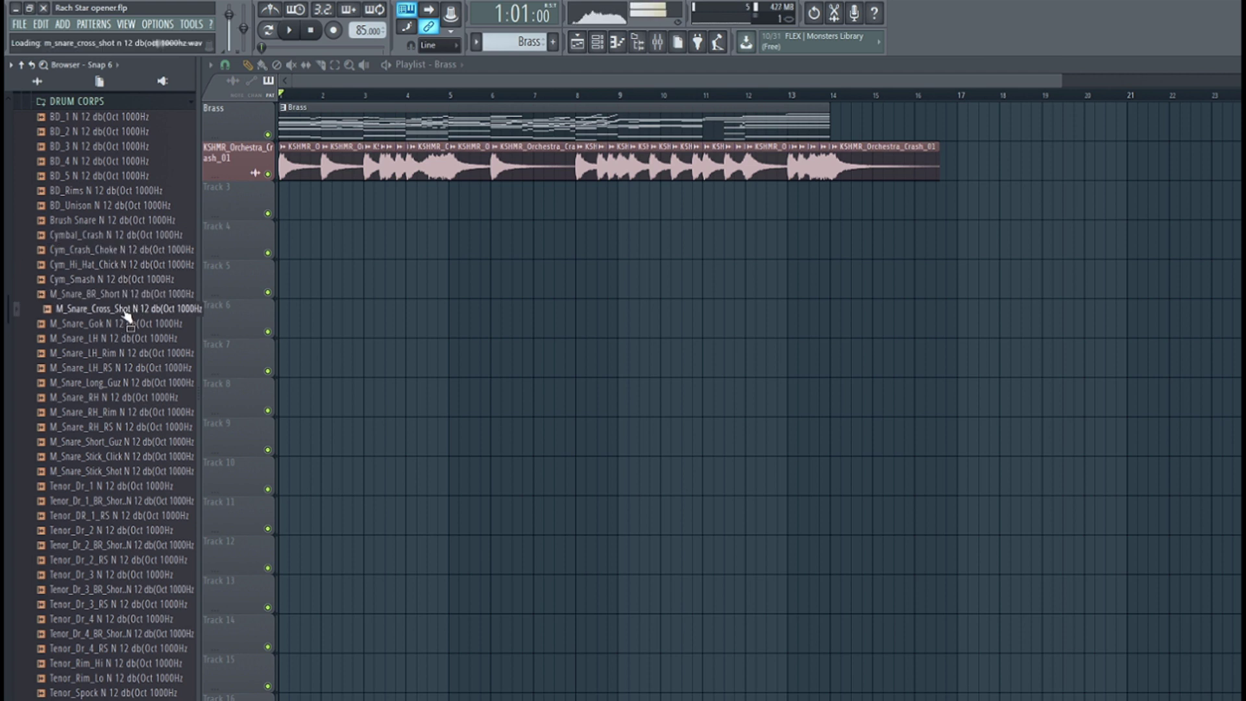
left_click(125, 324)
left_click(125, 339)
left_click(119, 353)
left_click(117, 367)
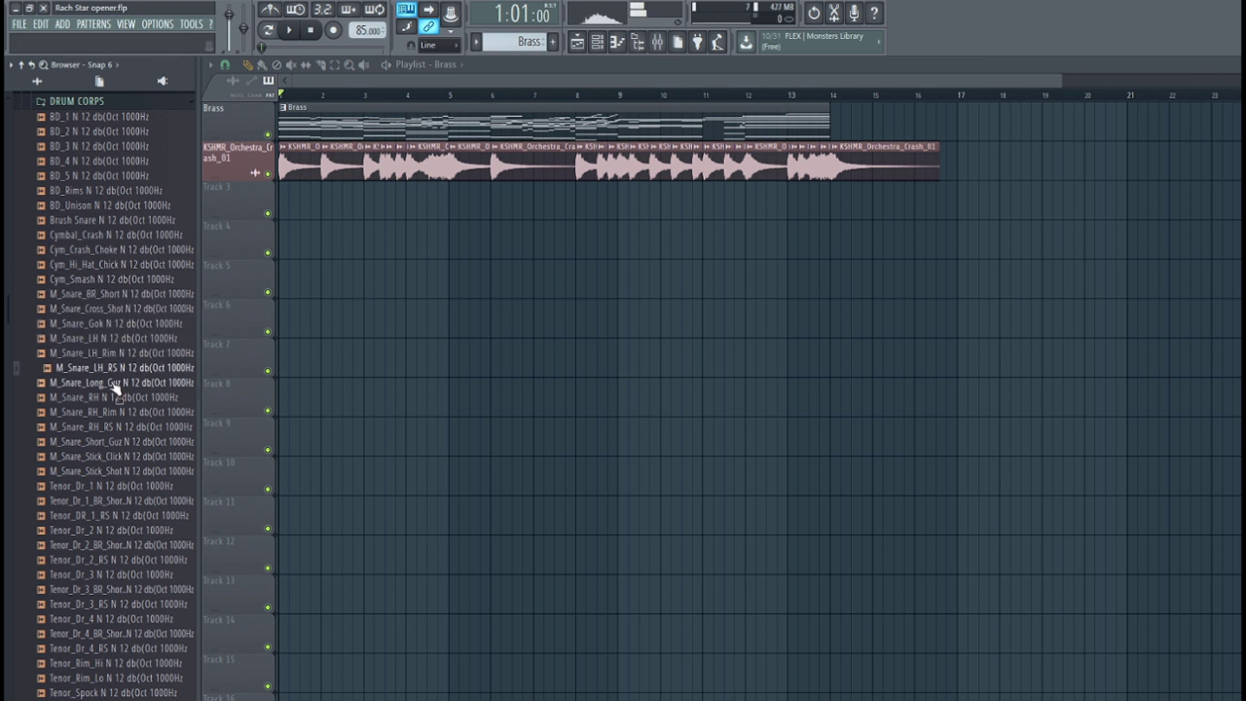
left_click(114, 382)
left_click(111, 397)
left_click(109, 411)
left_click(108, 426)
left_click(107, 441)
left_click(106, 456)
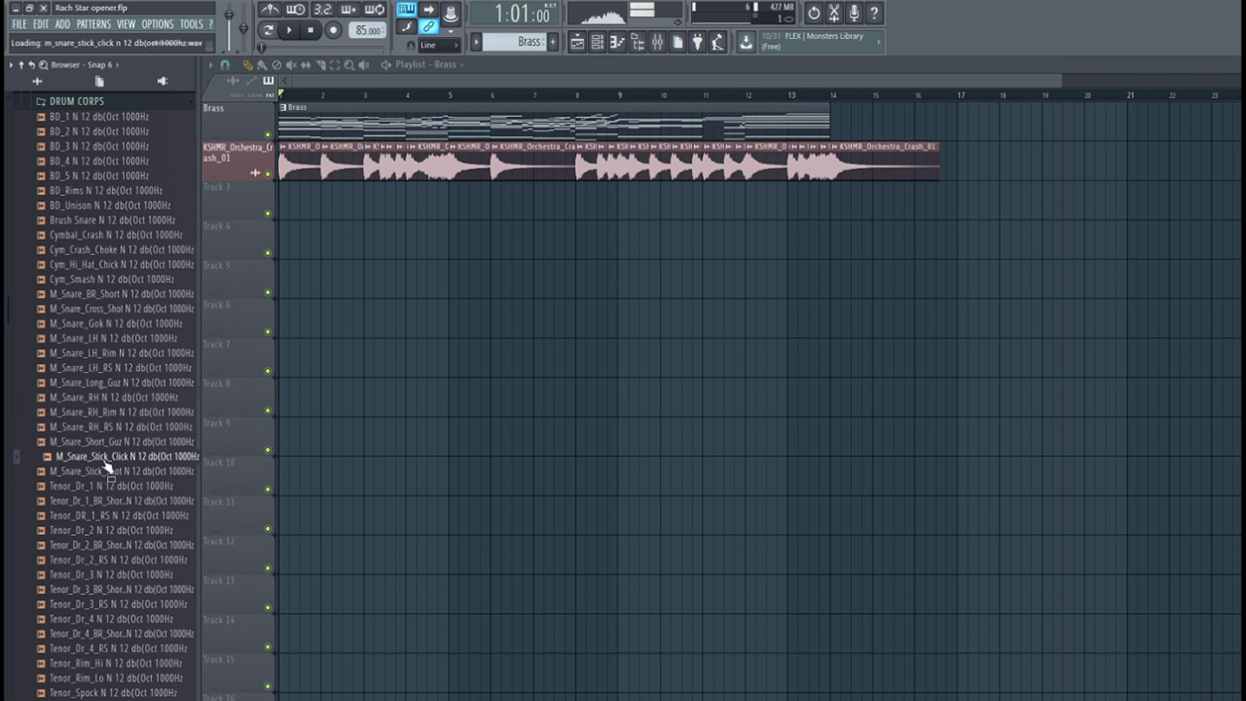
left_click(106, 471)
left_click(106, 485)
- Collapse the DRUM CORPS folder, reopen it for one more look at its samples, and collapse it again
scroll(116, 351, "up", 6)
left_click(95, 367)
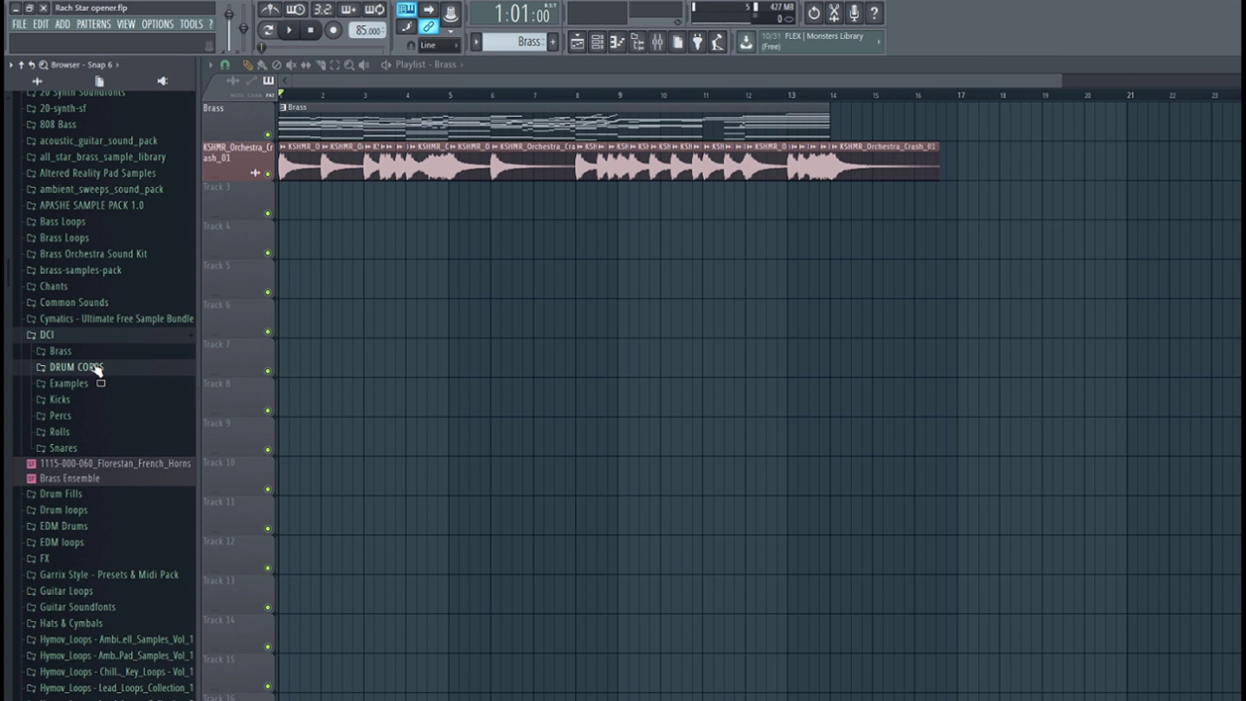
left_click(85, 368)
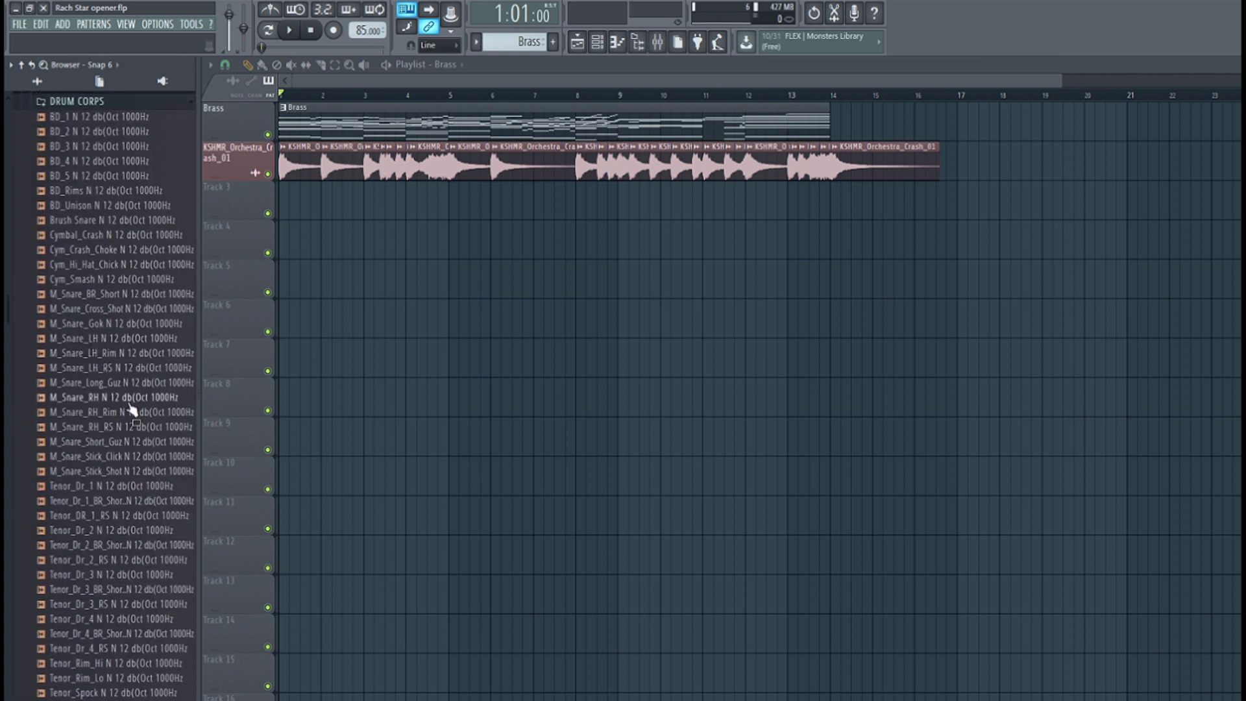
scroll(162, 318, "up", 5)
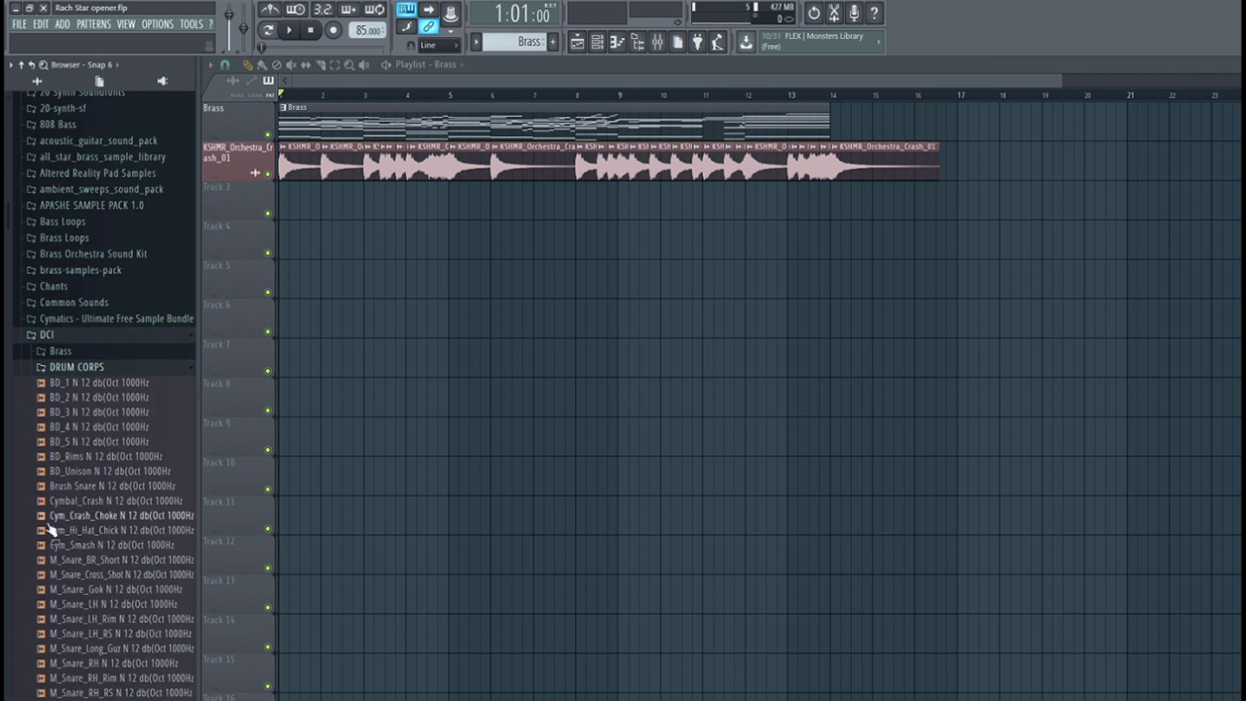
left_click(79, 367)
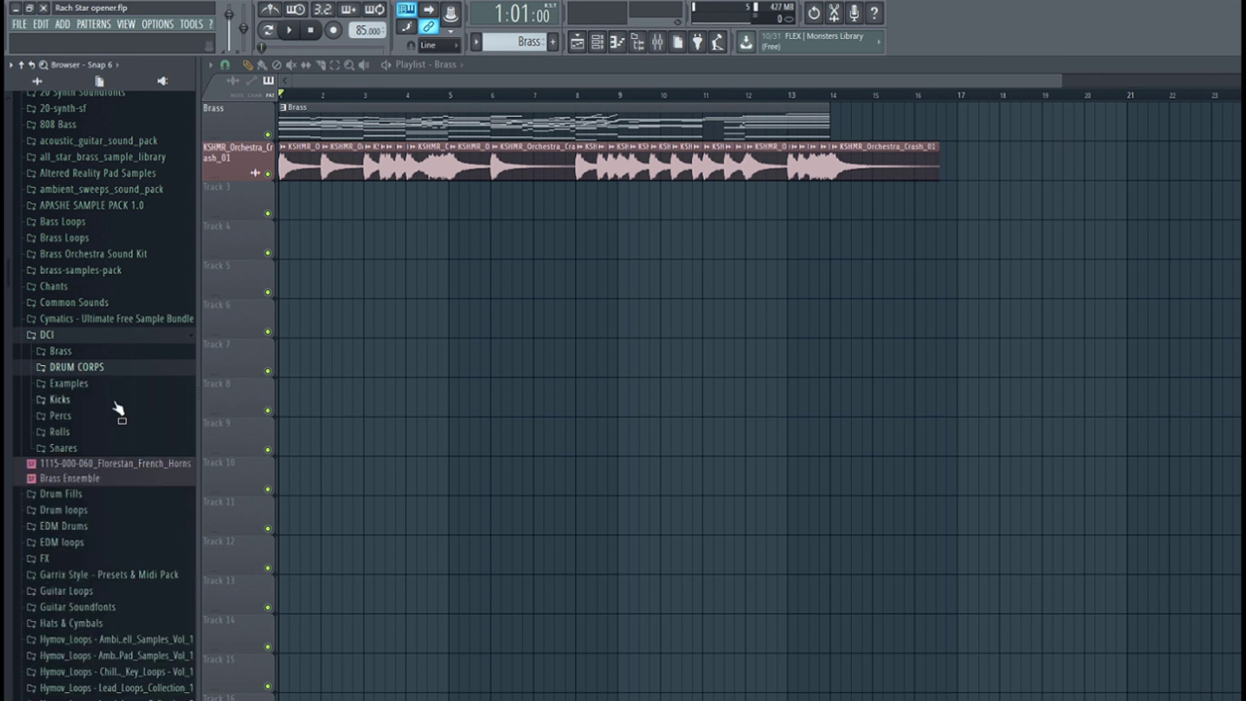
- Open the Snares folder inside DCI and preview the snare samples from Snare2 through Snare9
left_click(91, 446)
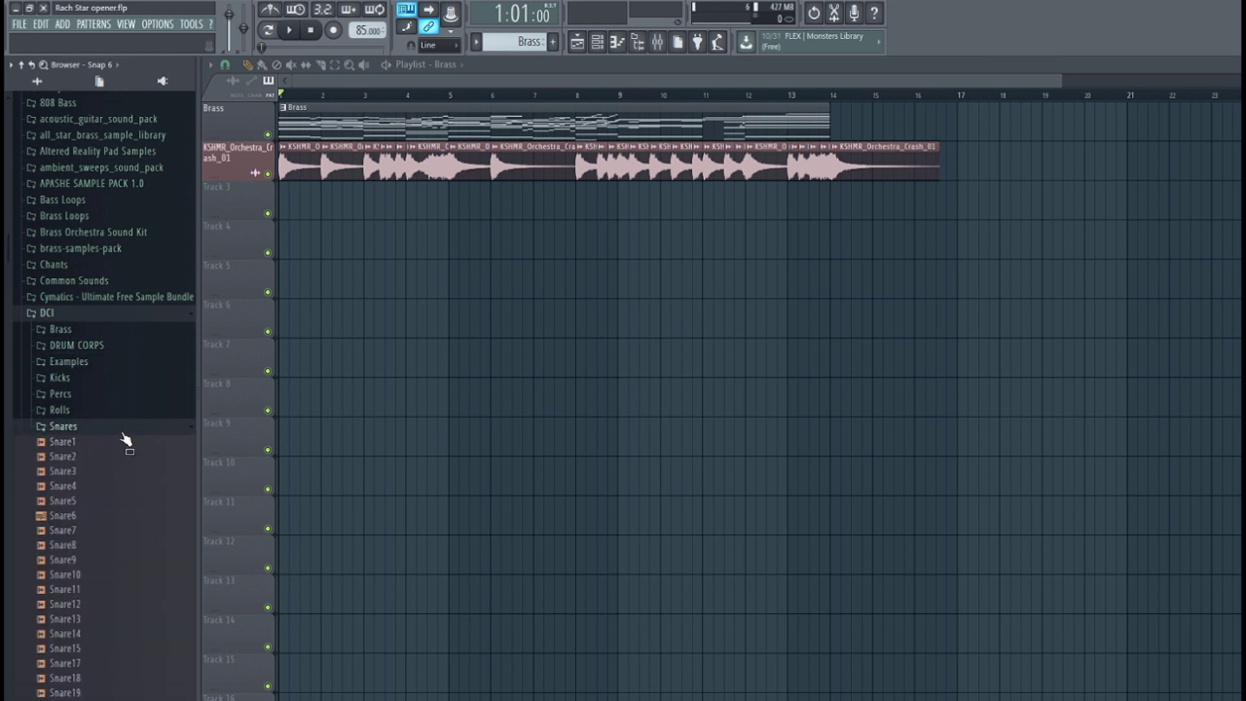
scroll(125, 436, "down", 5)
left_click(96, 203)
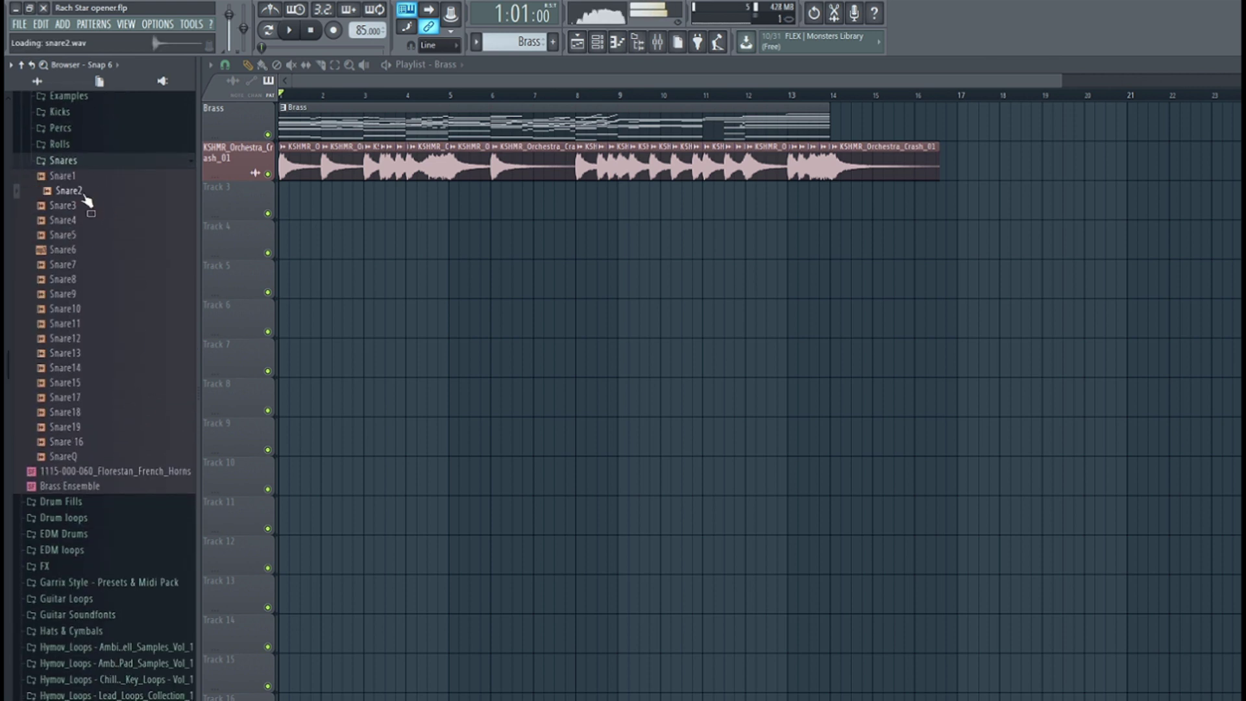
left_click(83, 221)
left_click(83, 236)
left_click(83, 250)
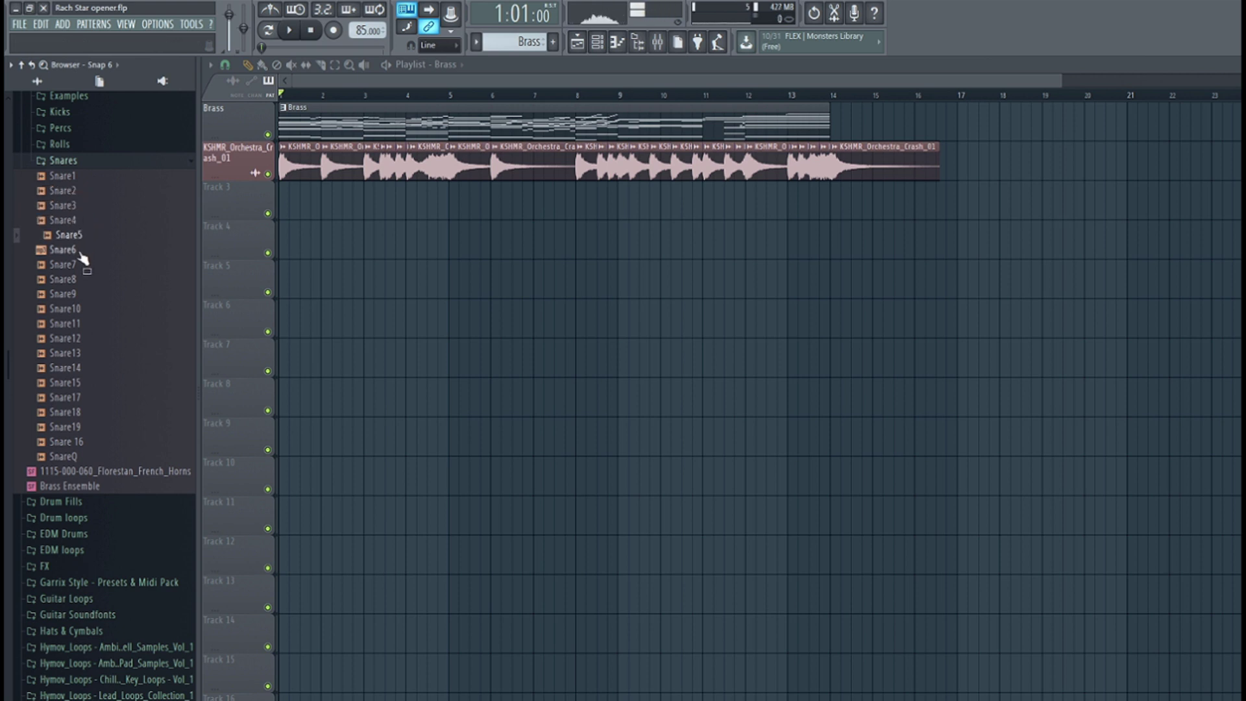
left_click(78, 266)
left_click(76, 280)
left_click(76, 294)
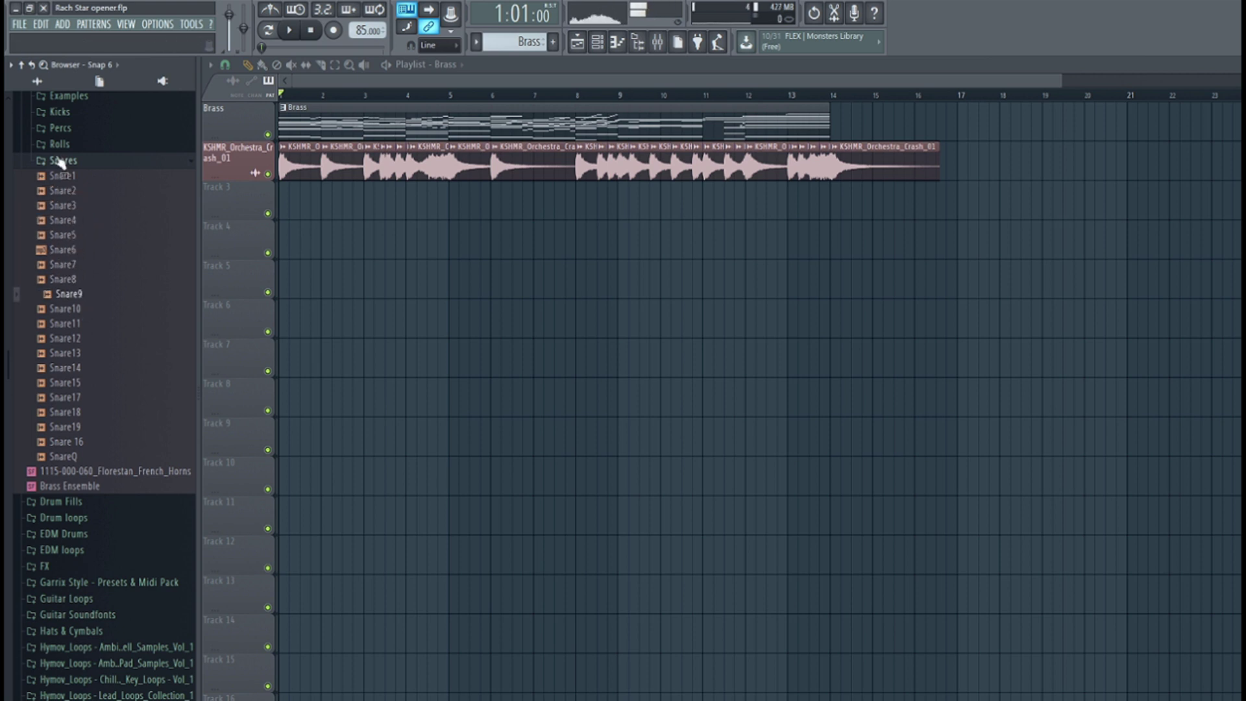
- Collapse the Snares folder and its parent DCI folder in the browser
left_click(64, 161)
scroll(104, 221, "up", 5)
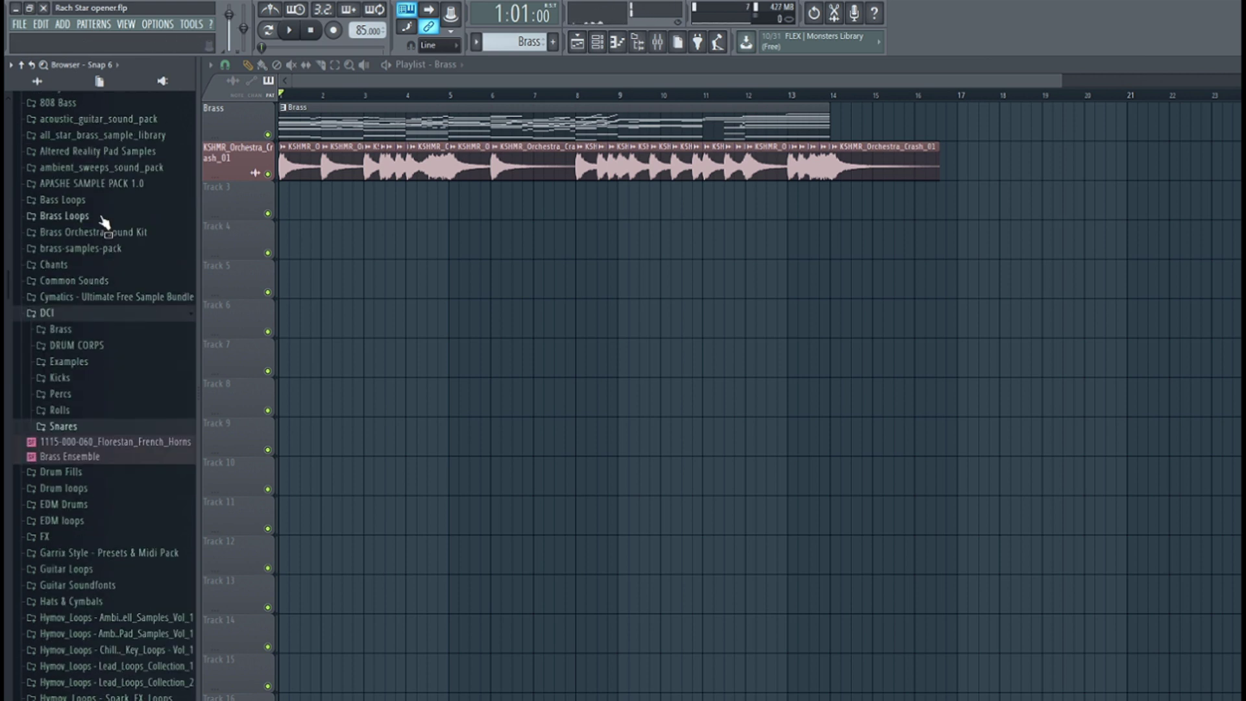
left_click(71, 316)
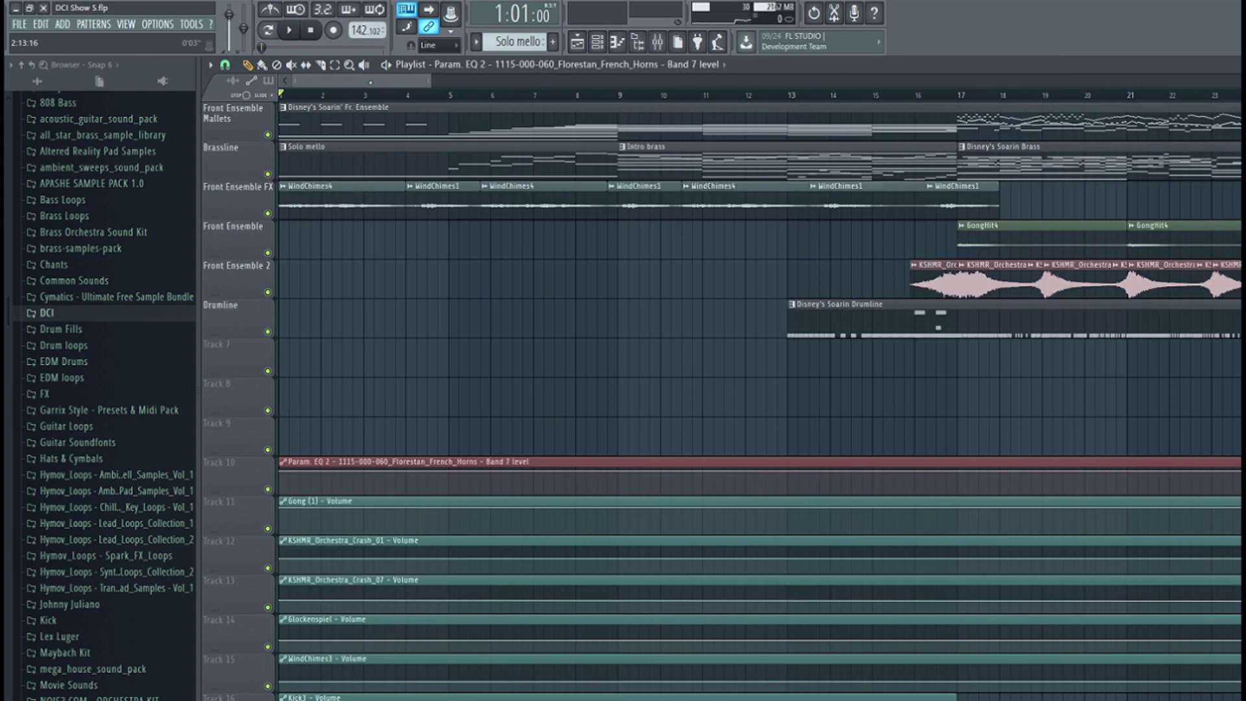
- Examine the Disney's Soarin' and Aurora Awakens sections of the DCI Show 5 playlist across the front ensemble, brass and drumline tracks
scroll(394, 99, "down", 3)
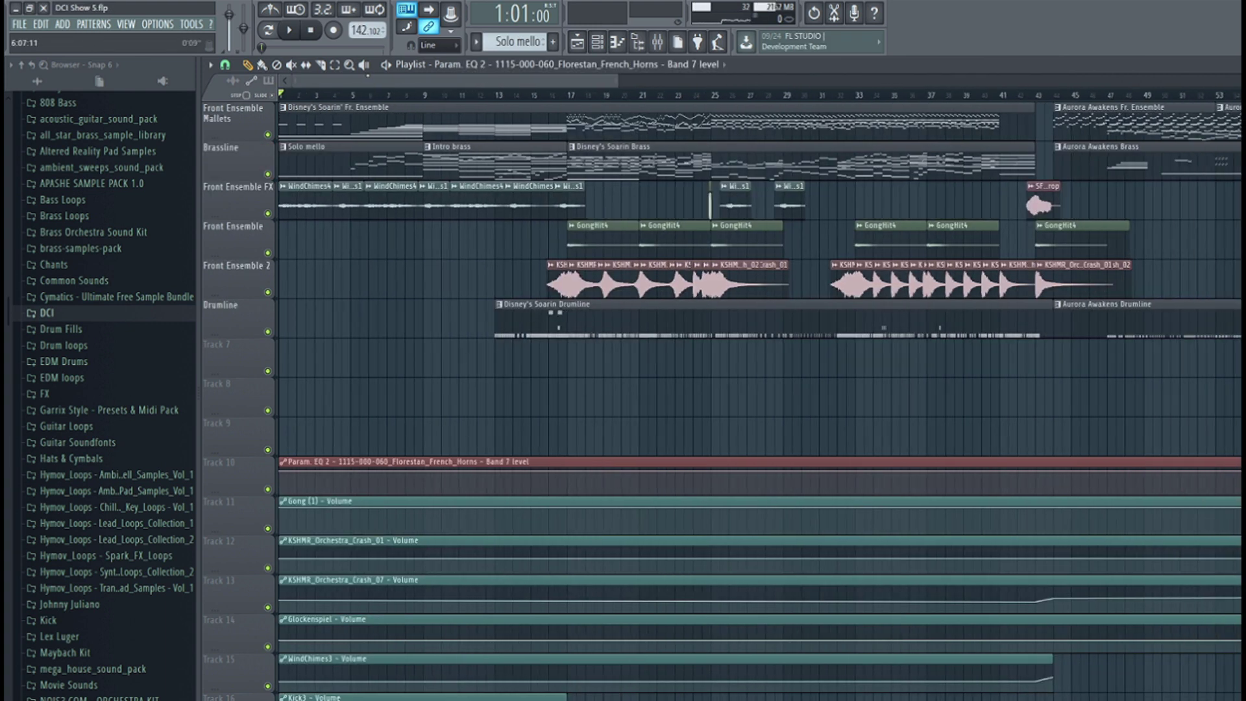
scroll(373, 101, "up", 3)
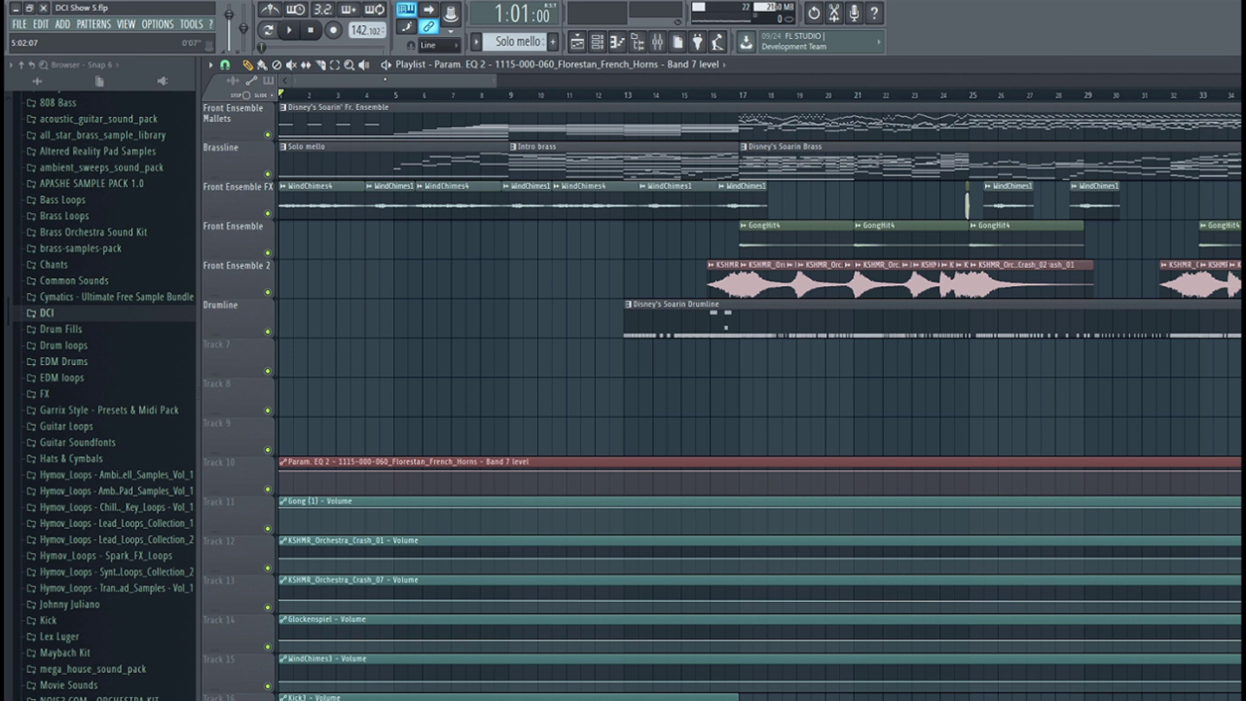
left_click_drag(385, 79, 590, 82)
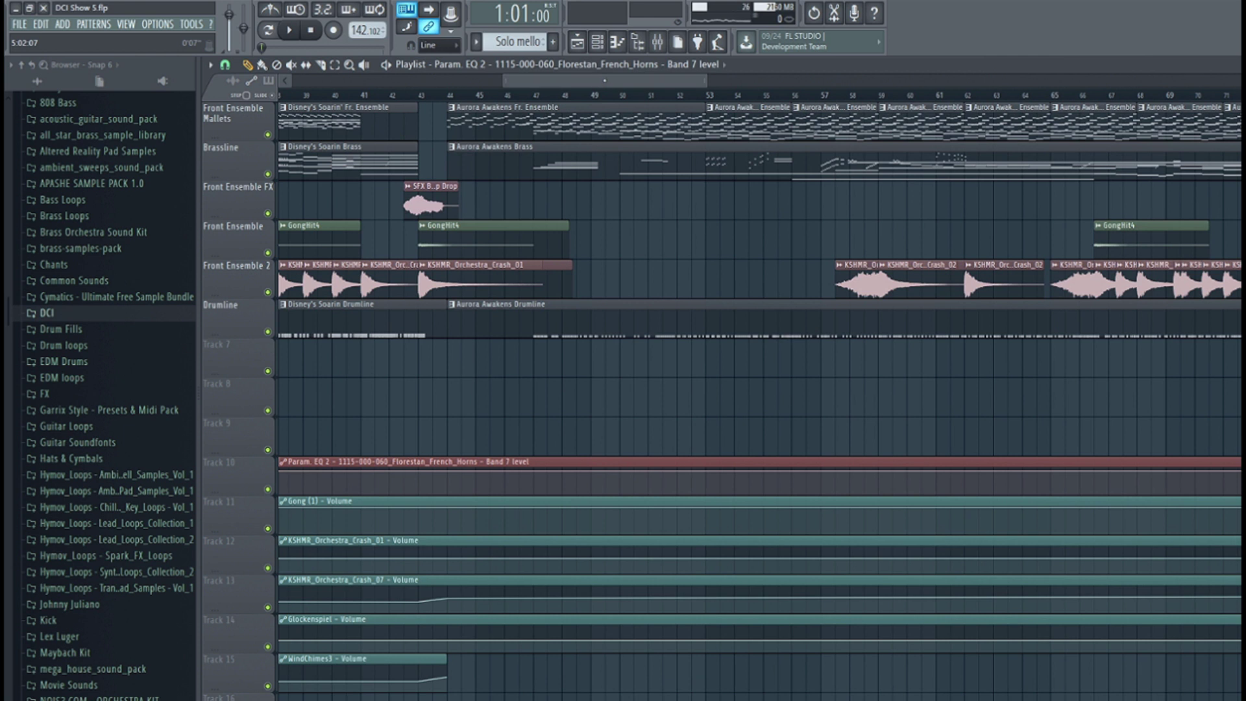
scroll(758, 389, "right", 4)
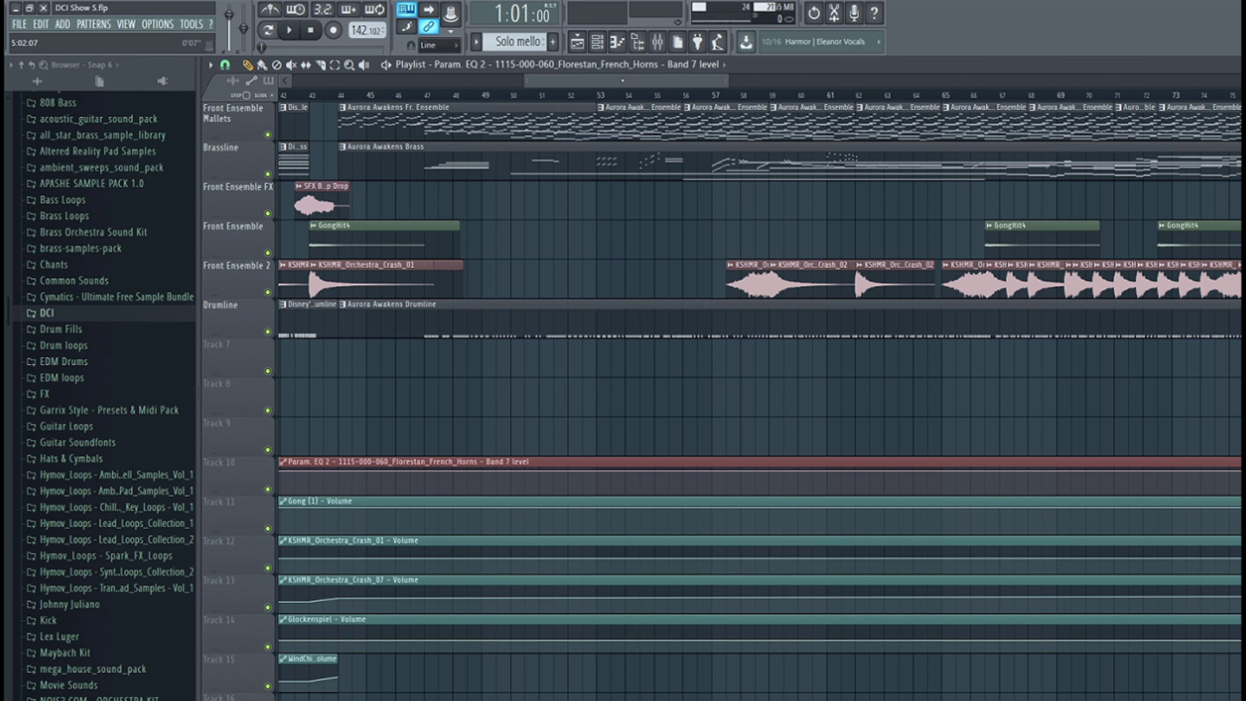
scroll(760, 386, "right", 6)
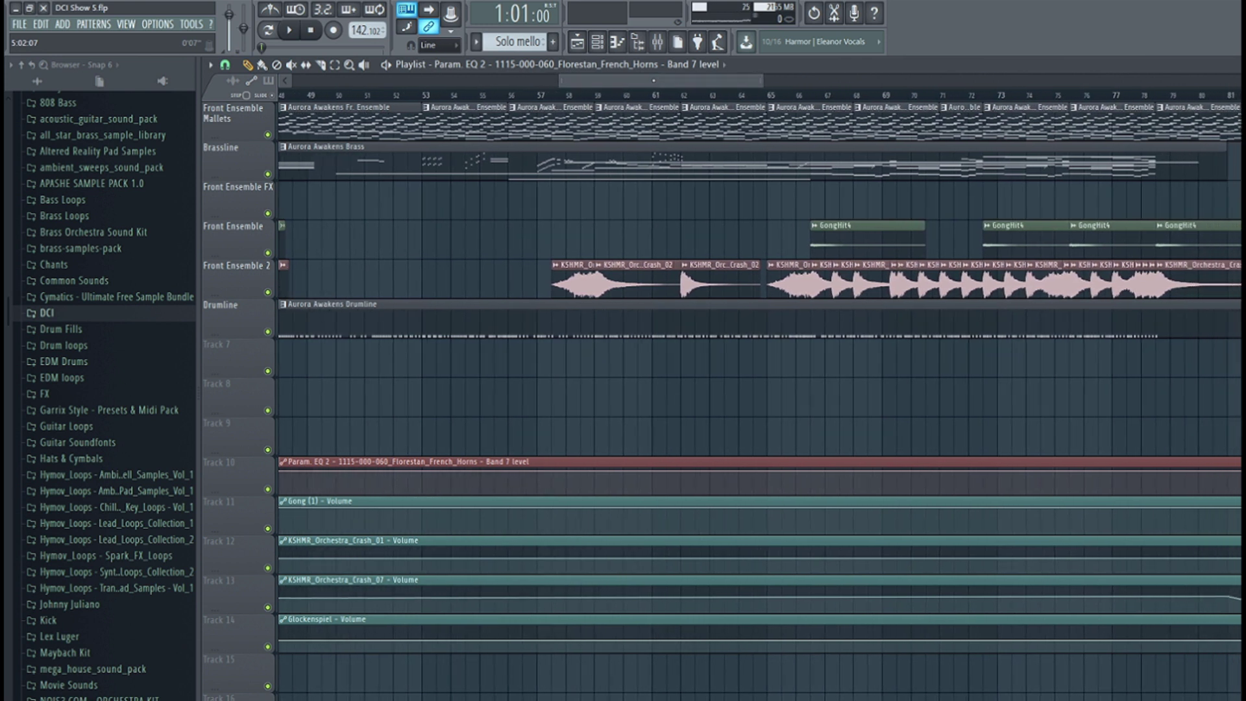
scroll(760, 386, "right", 2)
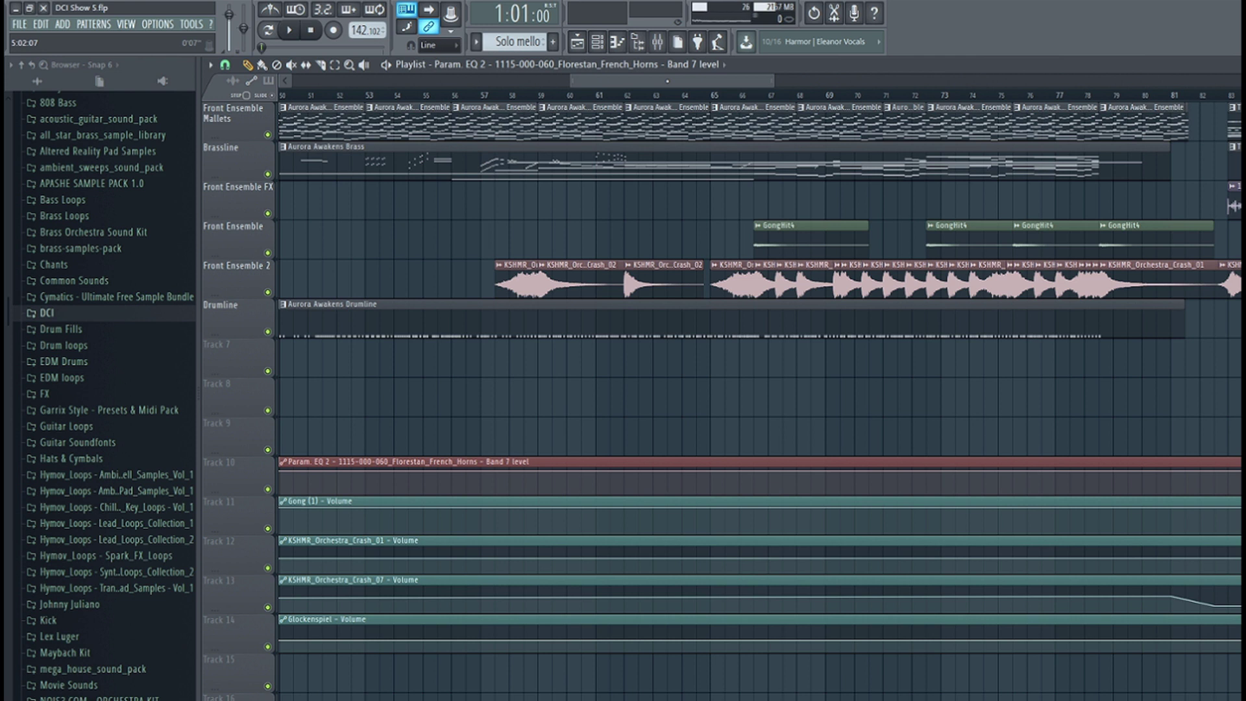
- Examine The Call and RCM sections of the playlist, and return to the beginning of the arrangement
scroll(760, 386, "right", 16)
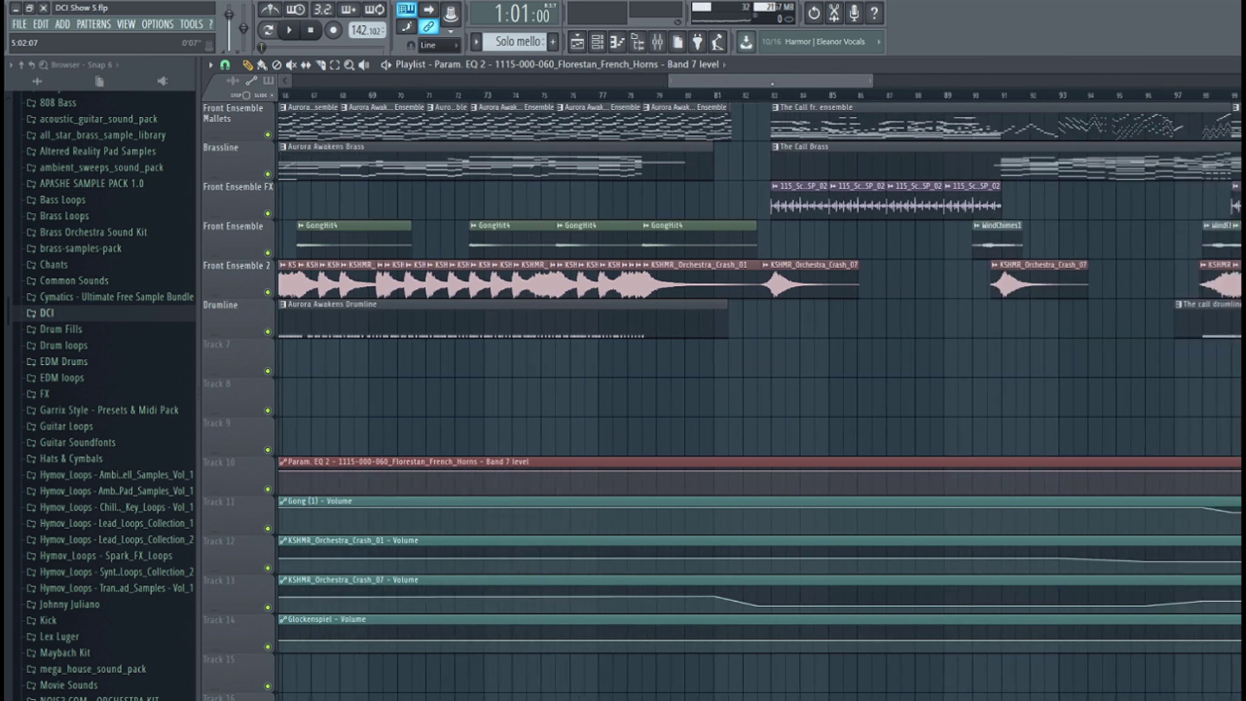
scroll(760, 386, "right", 10)
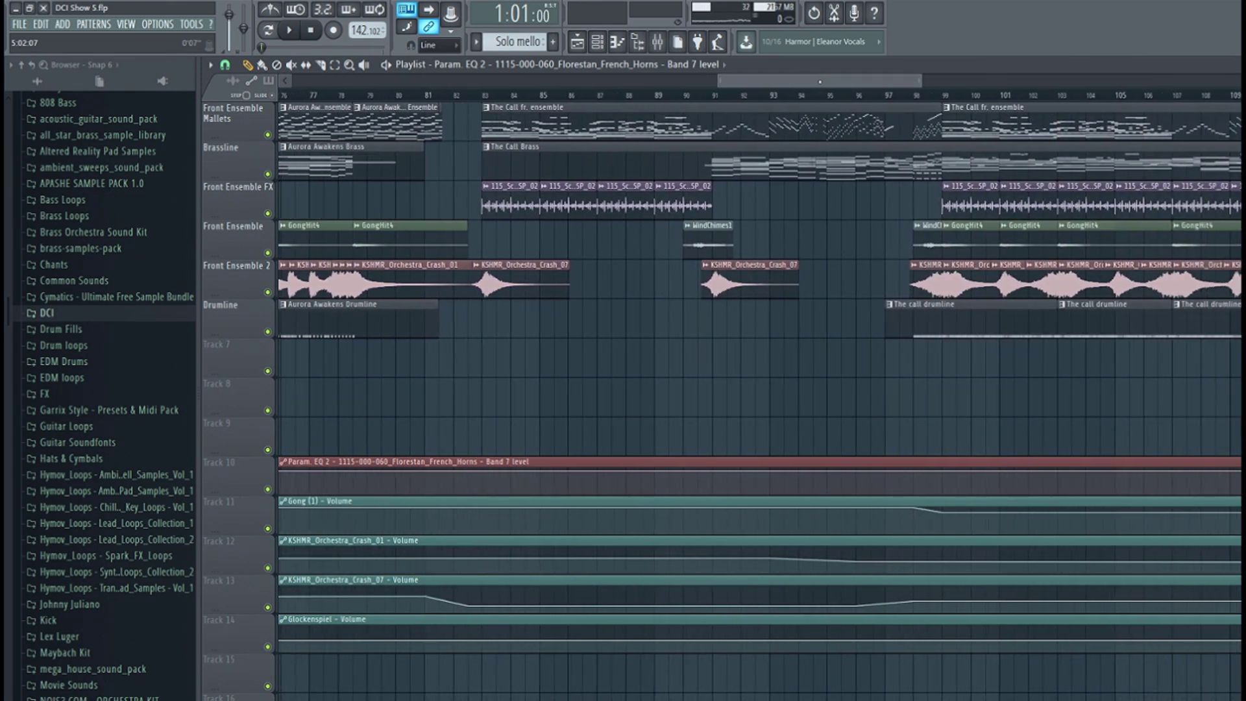
scroll(759, 386, "right", 1)
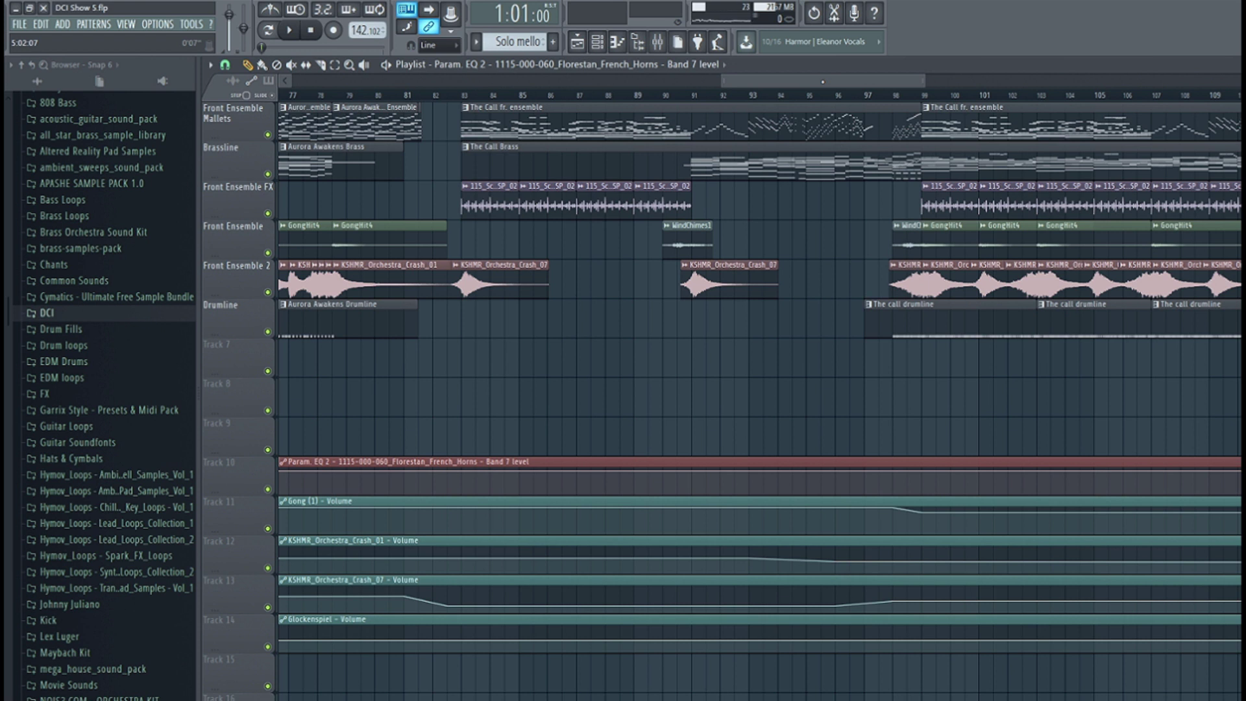
scroll(760, 386, "right", 4)
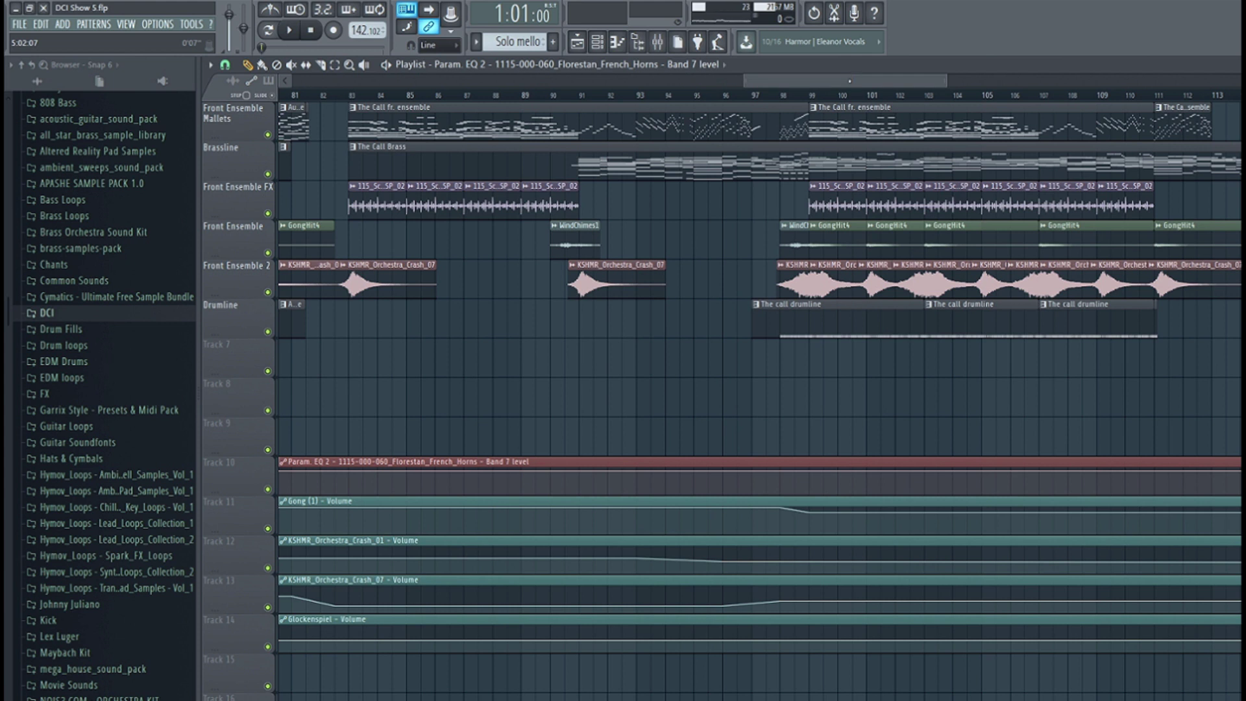
scroll(759, 386, "right", 7)
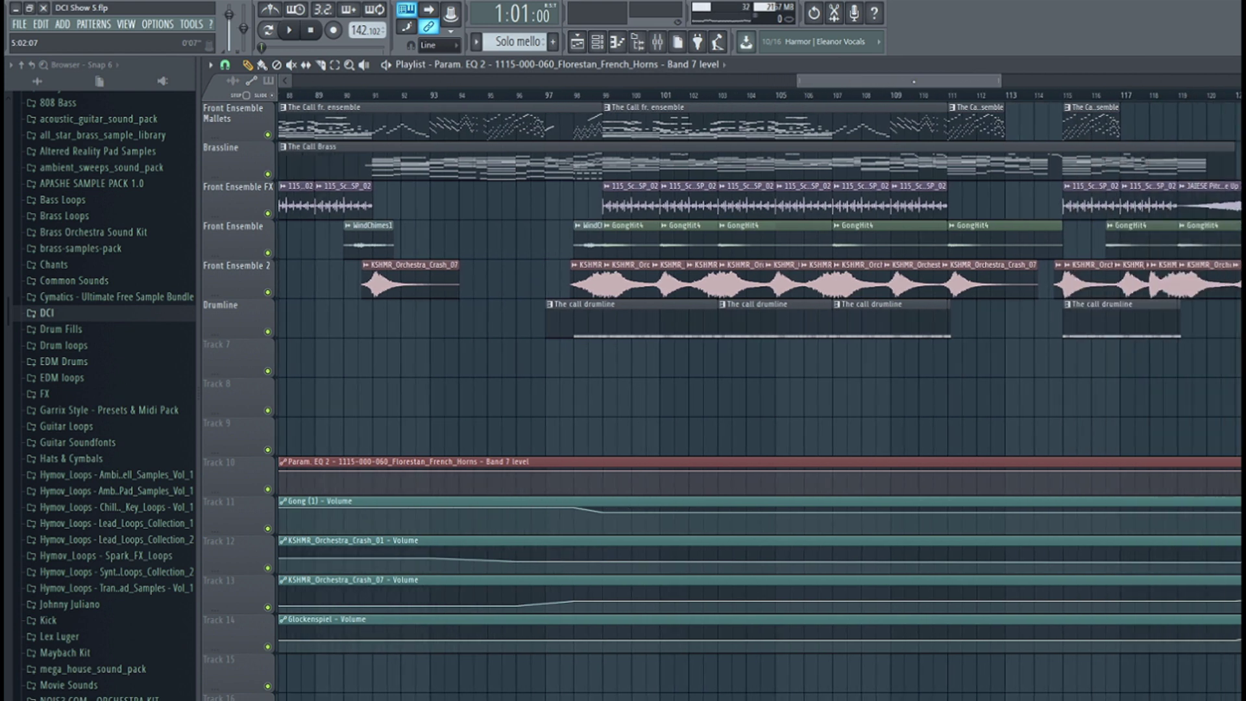
left_click_drag(903, 81, 1037, 98)
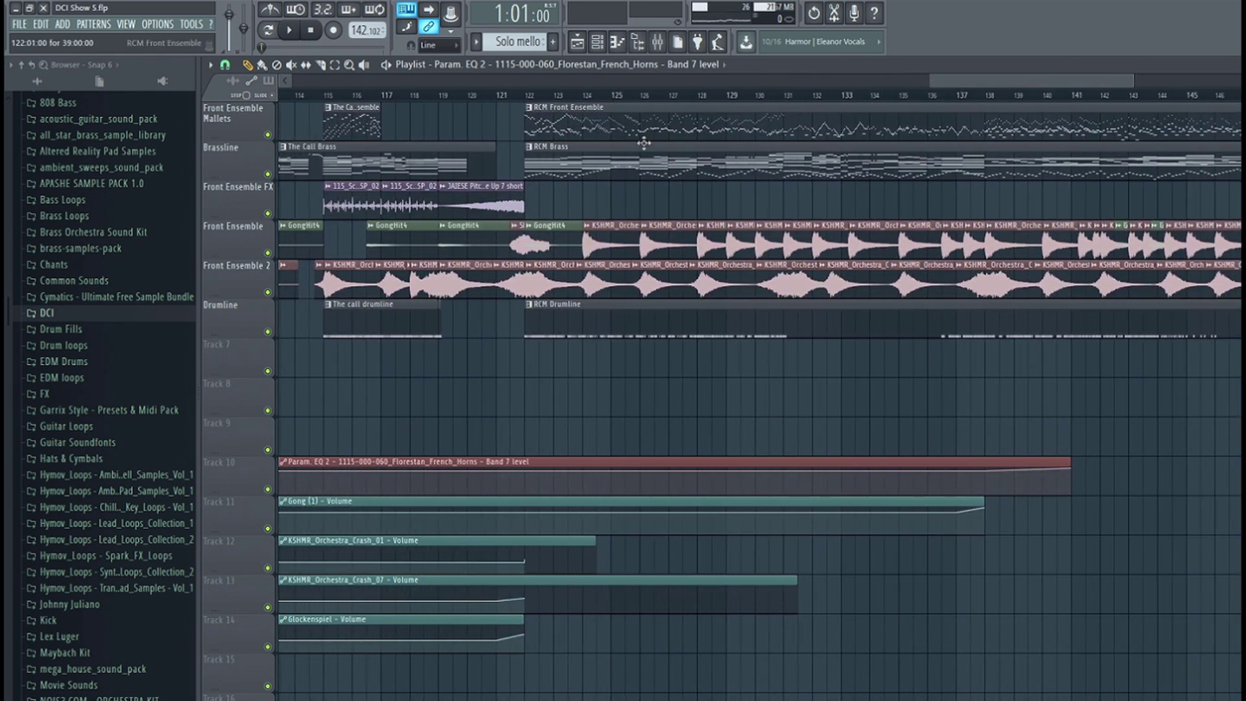
scroll(759, 389, "right", 1)
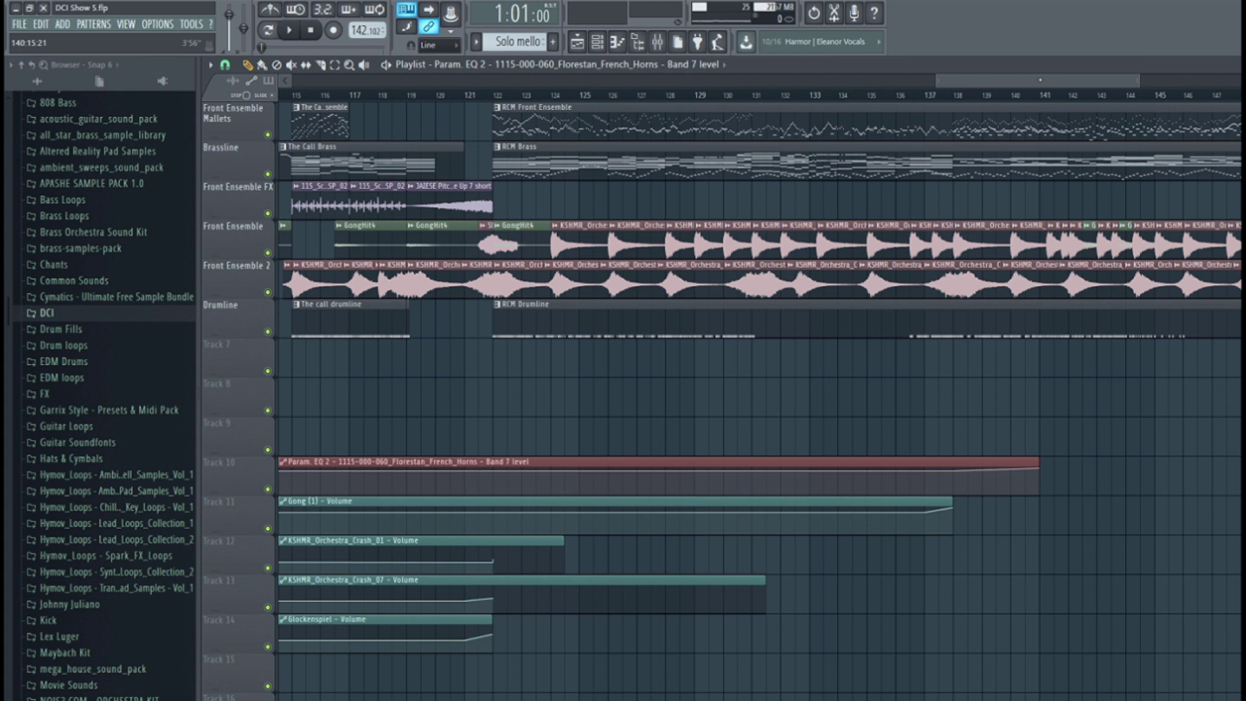
left_click_drag(1039, 79, 370, 77)
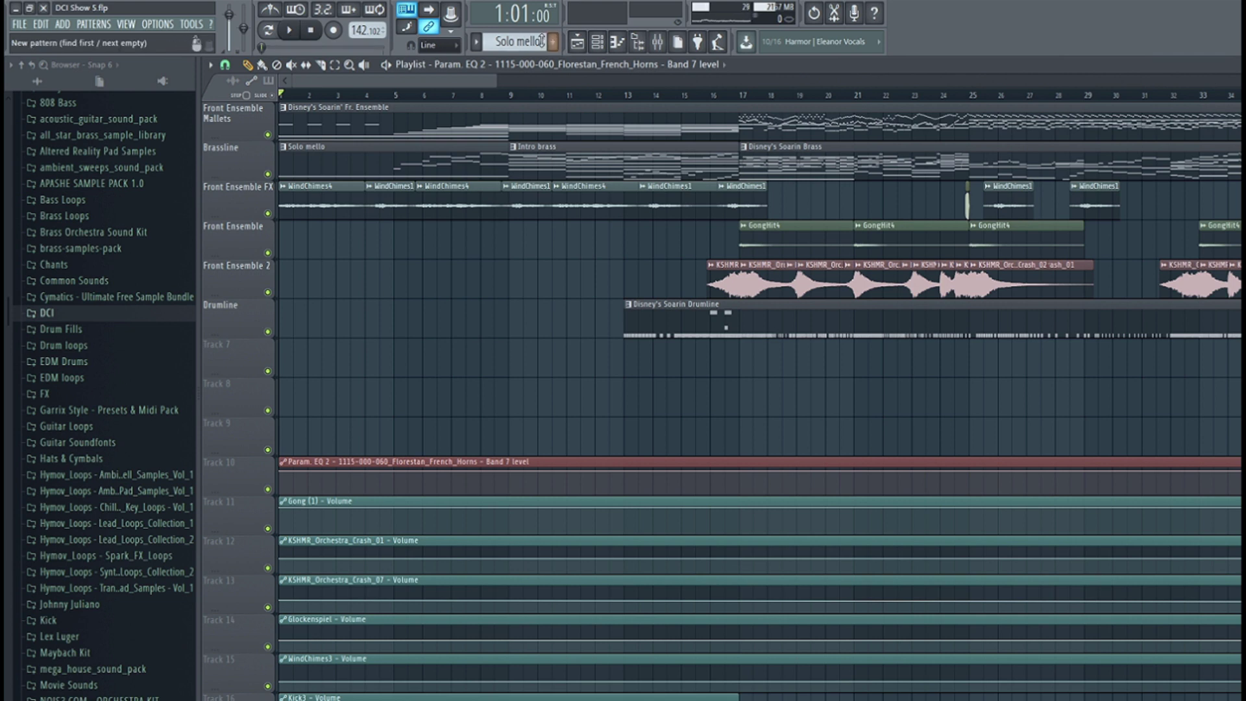
- Show the channel rack, examine the soundfonts in the browser's Ultimate SoundFont Pack folder, and collapse the folder
left_click(597, 41)
scroll(130, 428, "down", 10)
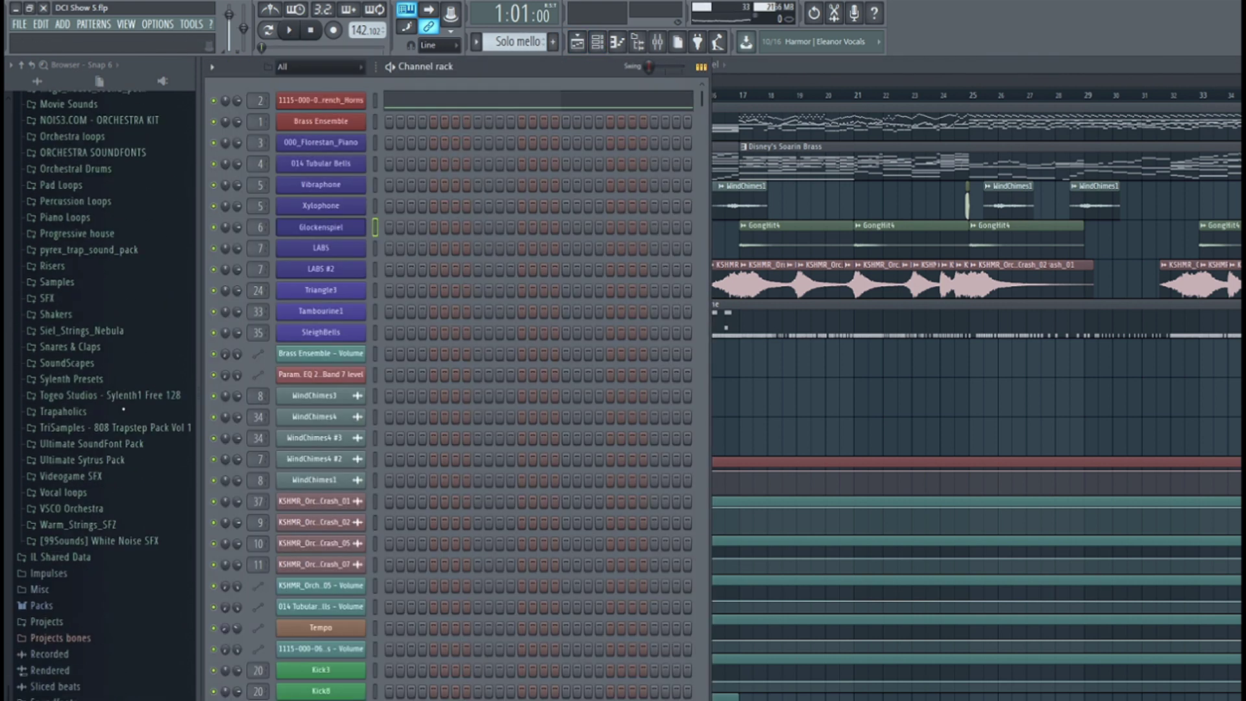
left_click(120, 431)
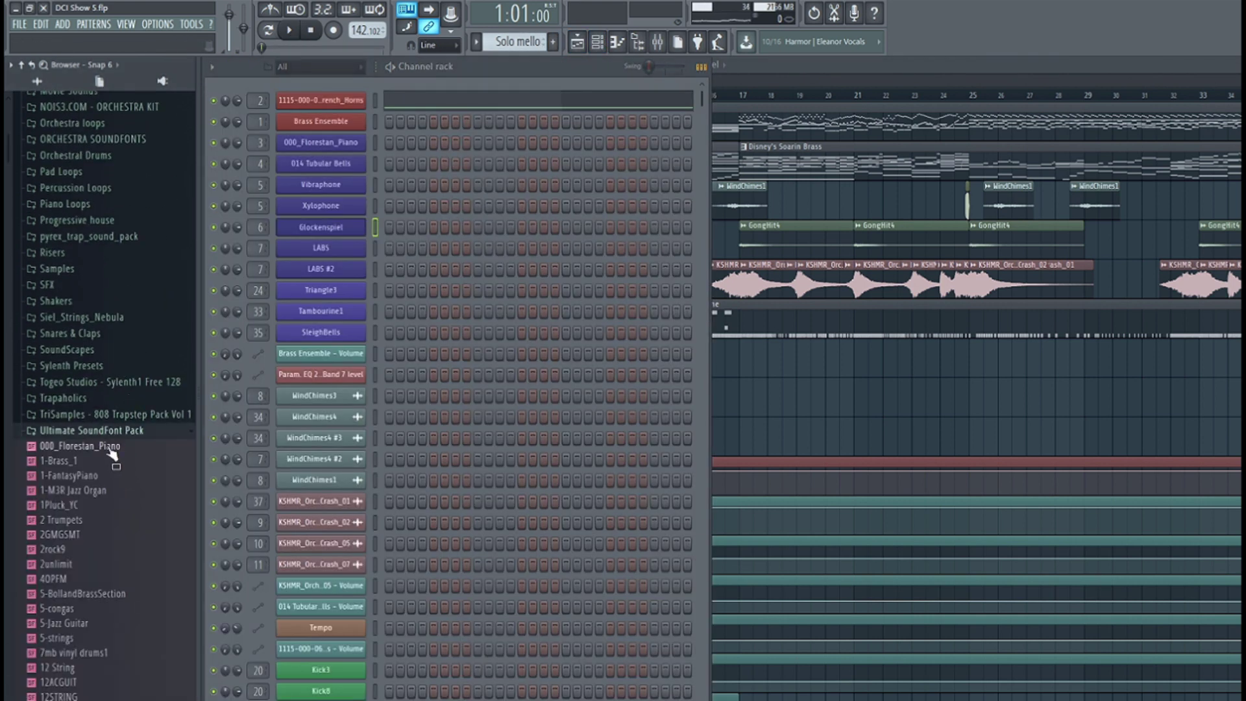
scroll(100, 463, "down", 5)
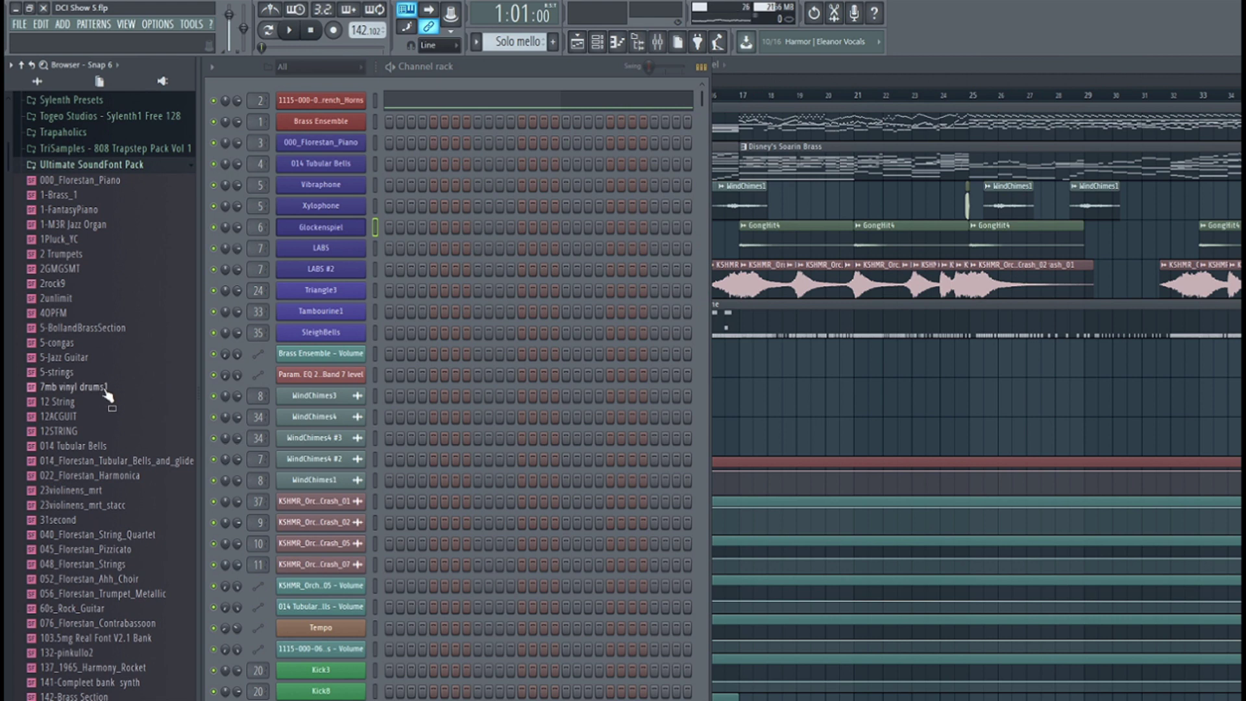
scroll(107, 394, "up", 5)
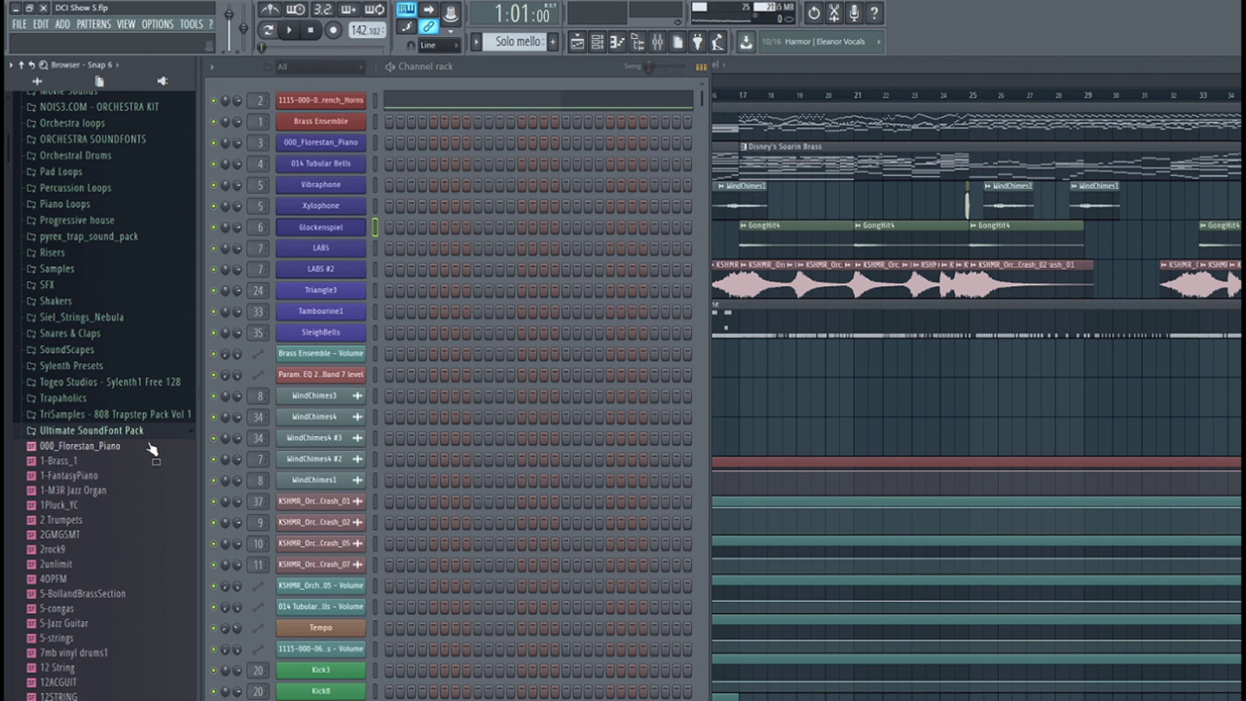
scroll(151, 449, "down", 20)
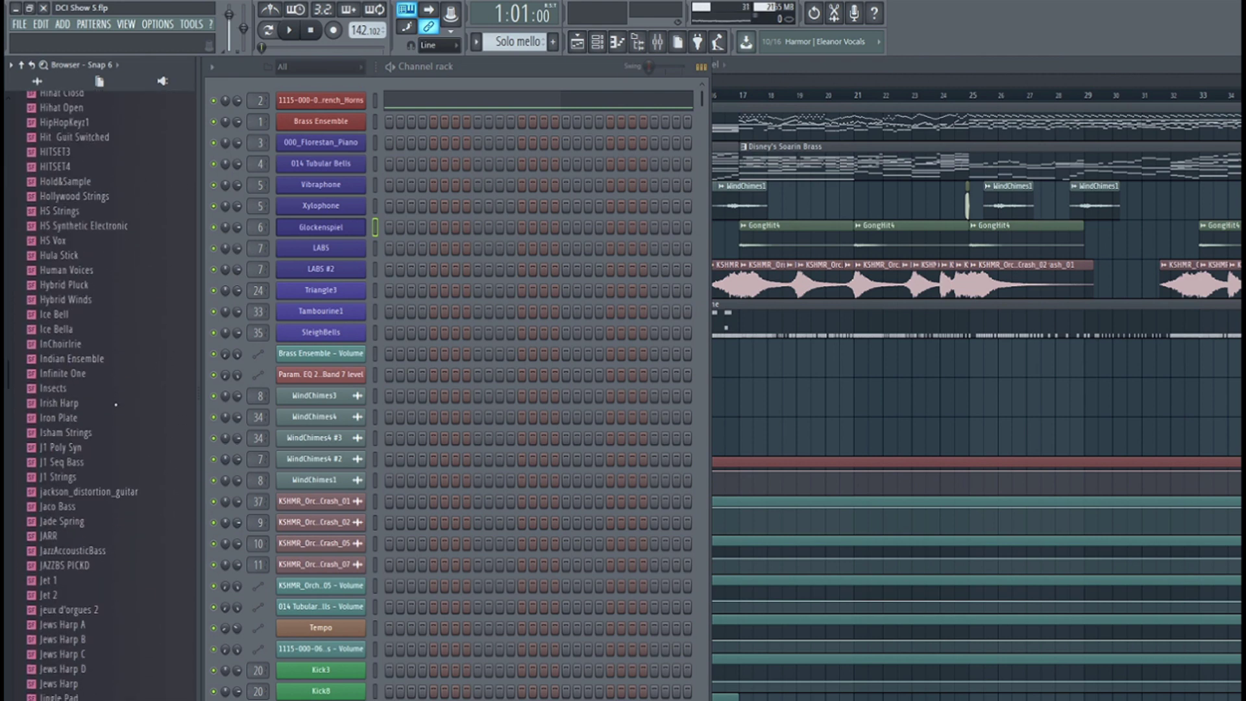
scroll(116, 404, "down", 20)
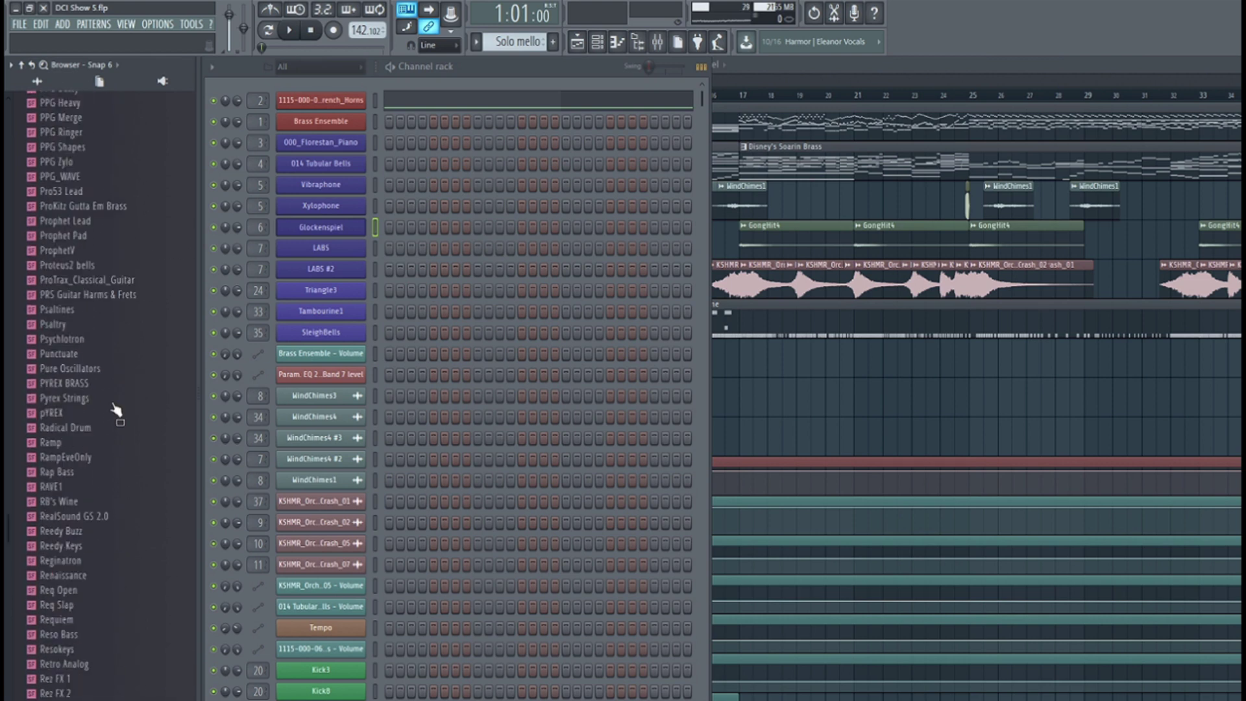
scroll(116, 409, "up", 20)
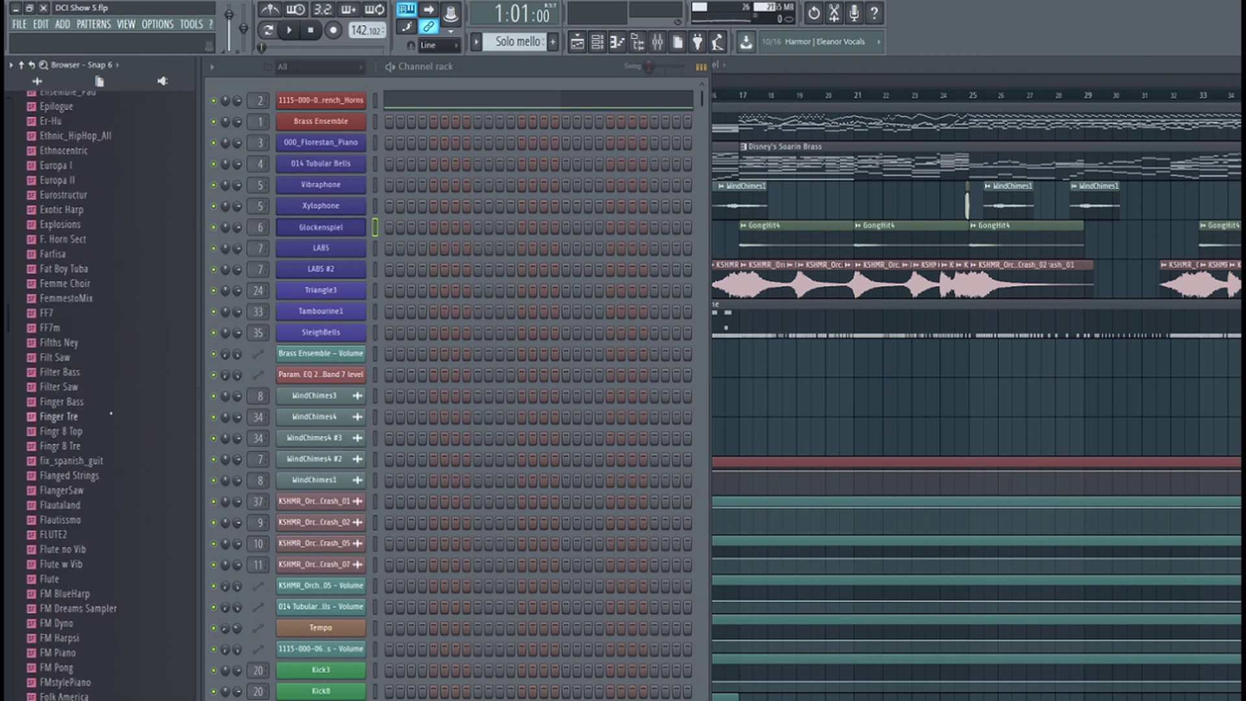
scroll(111, 413, "up", 20)
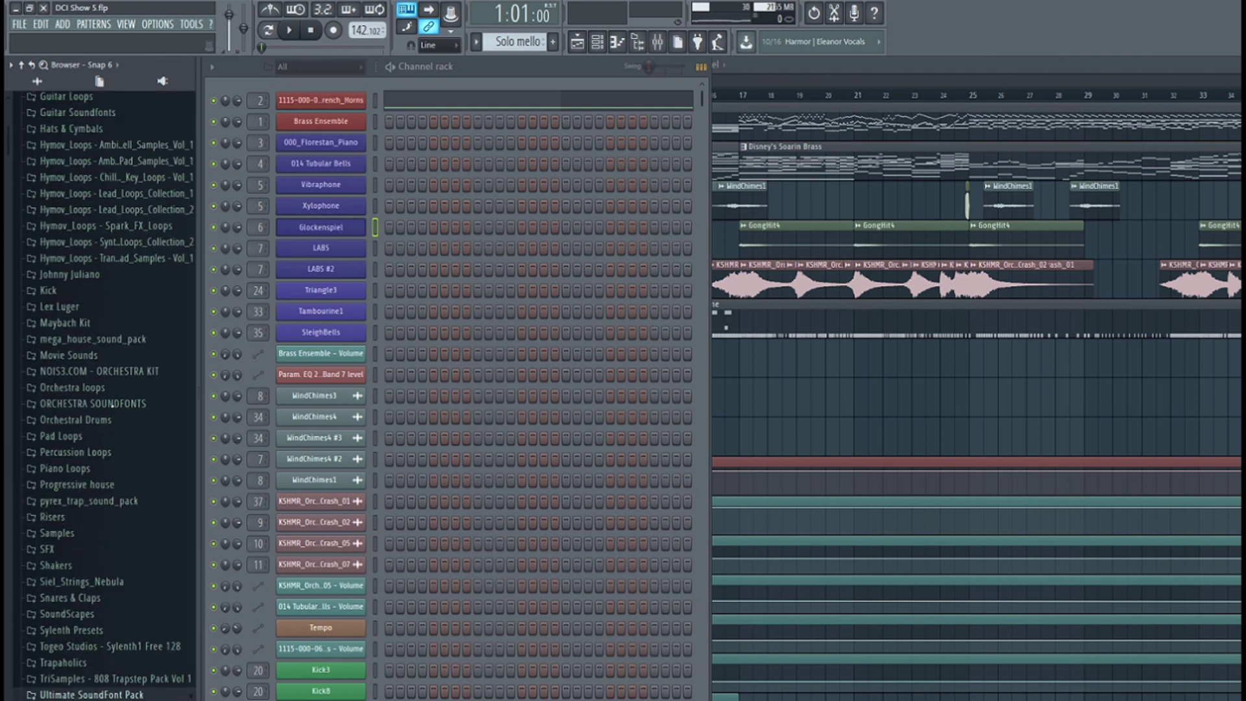
left_click(99, 167)
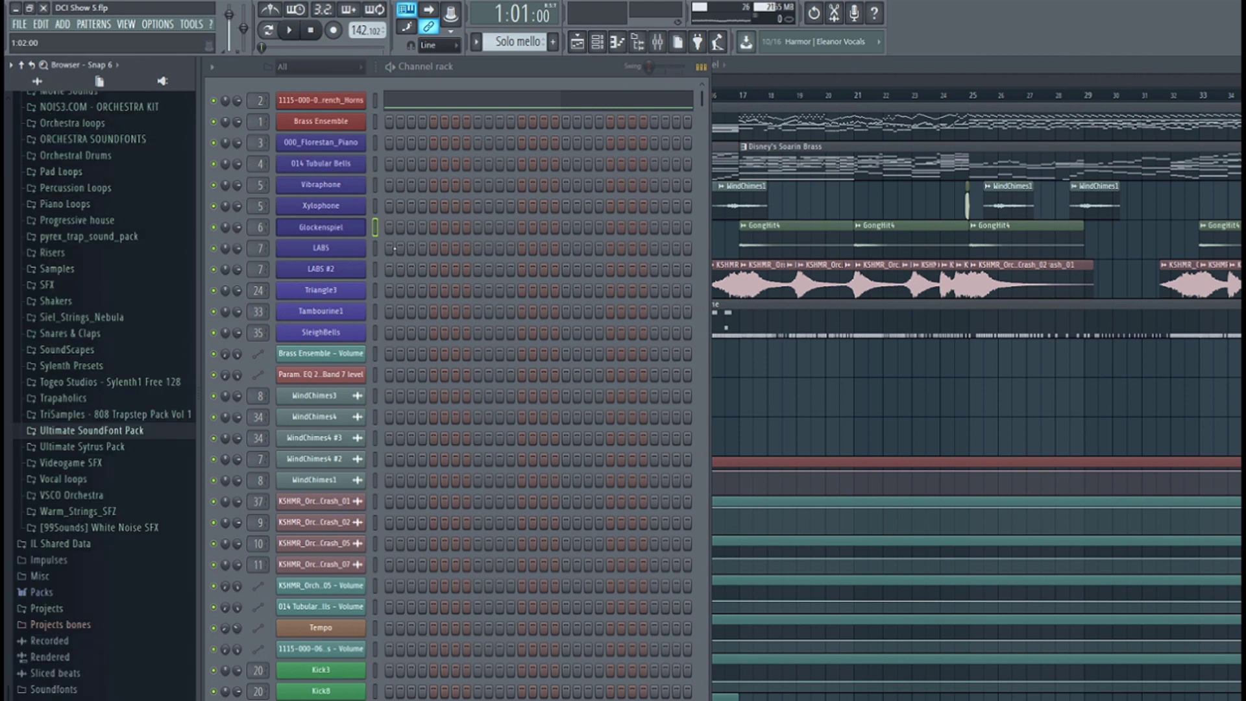
- Return to the playlist, play the Disney's Soarin' arrangement from the beginning past bar 15, and stop playback
left_click(577, 42)
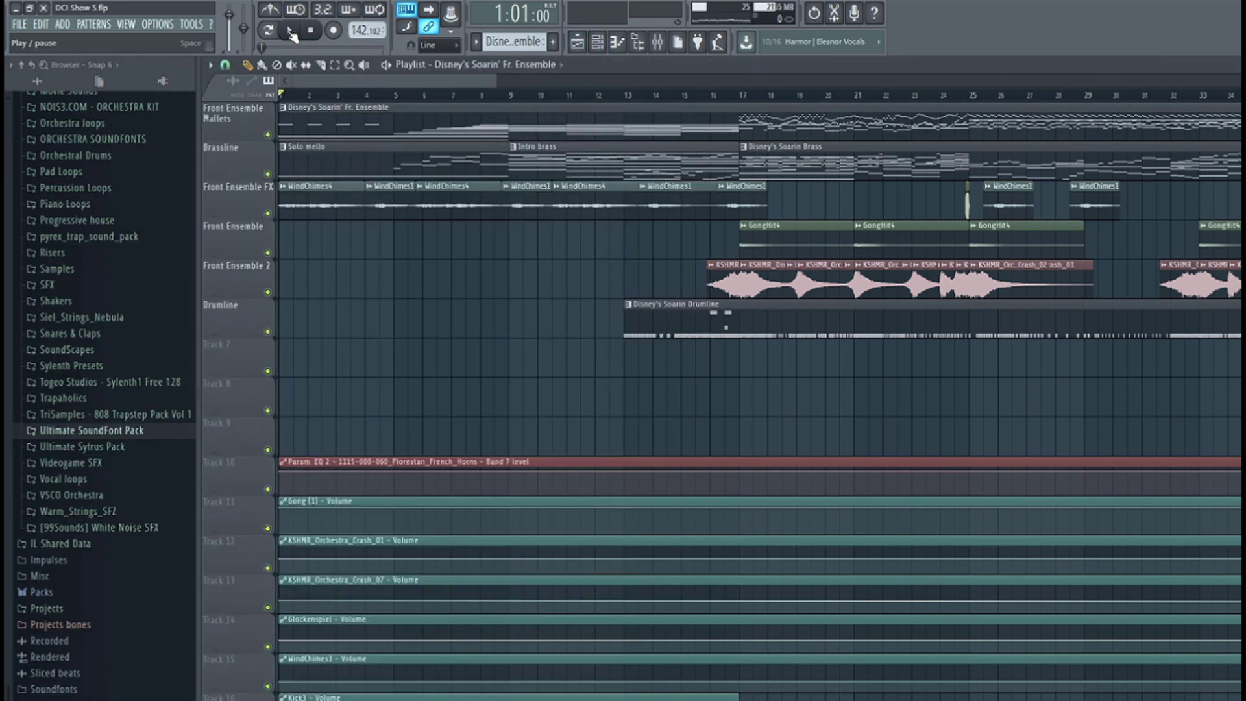
left_click(290, 33)
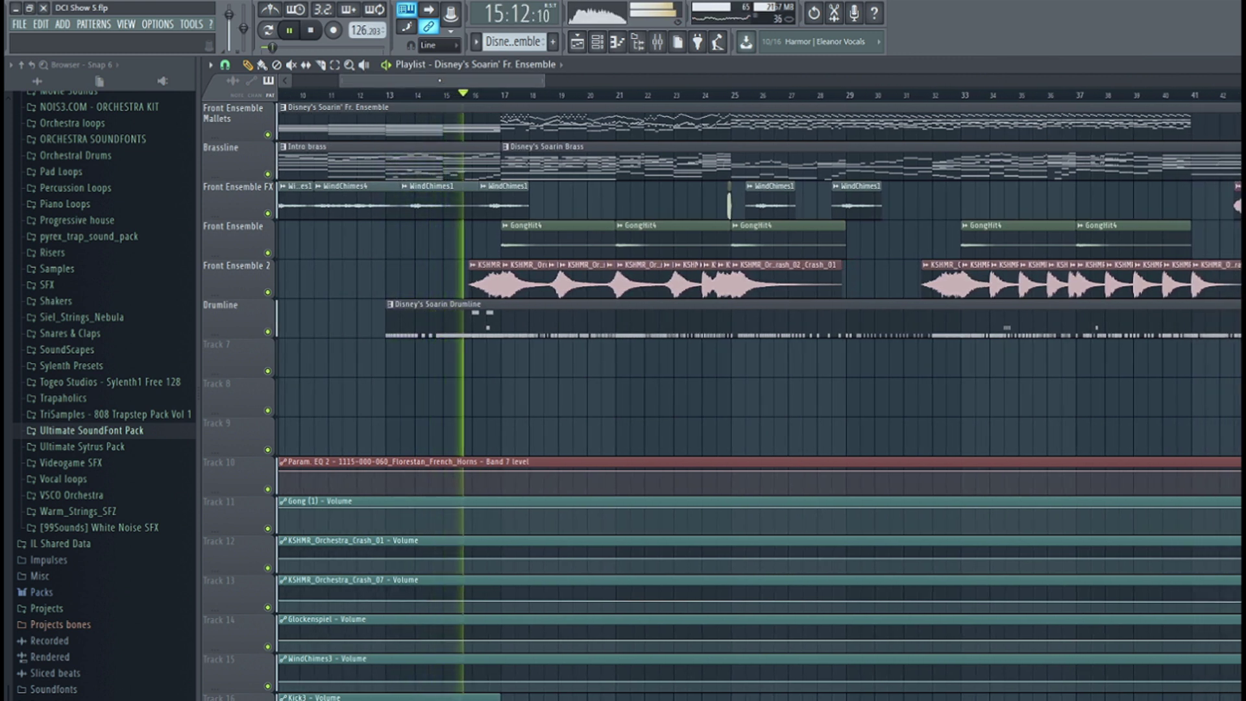
left_click(312, 31)
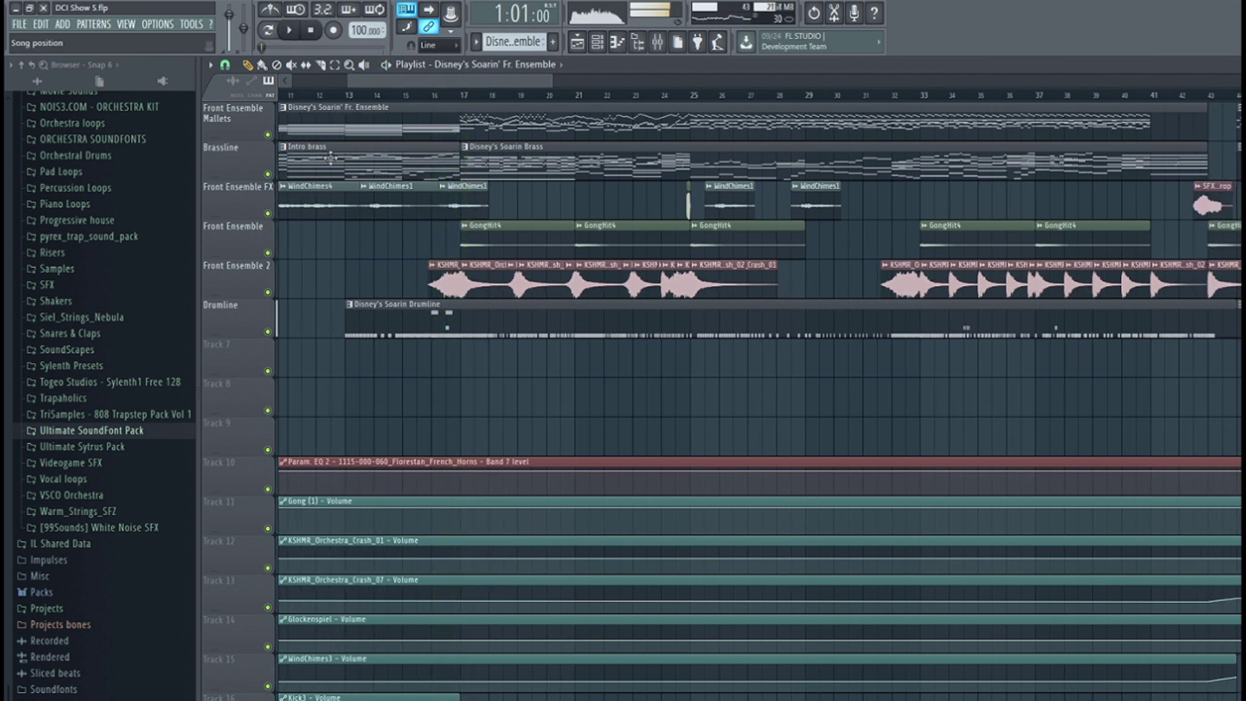
- Mute the Front Ensemble Mallets and Brassline tracks in the playlist
scroll(426, 84, "left", 2)
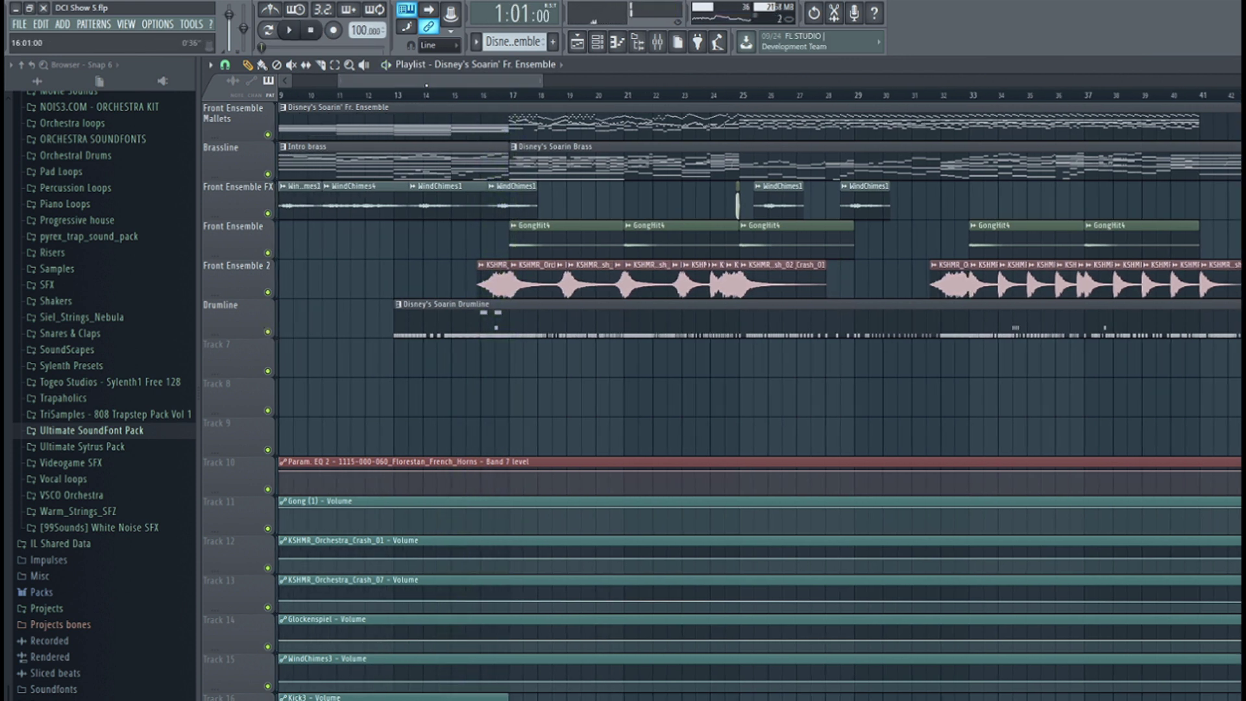
left_click(267, 136)
left_click(267, 174)
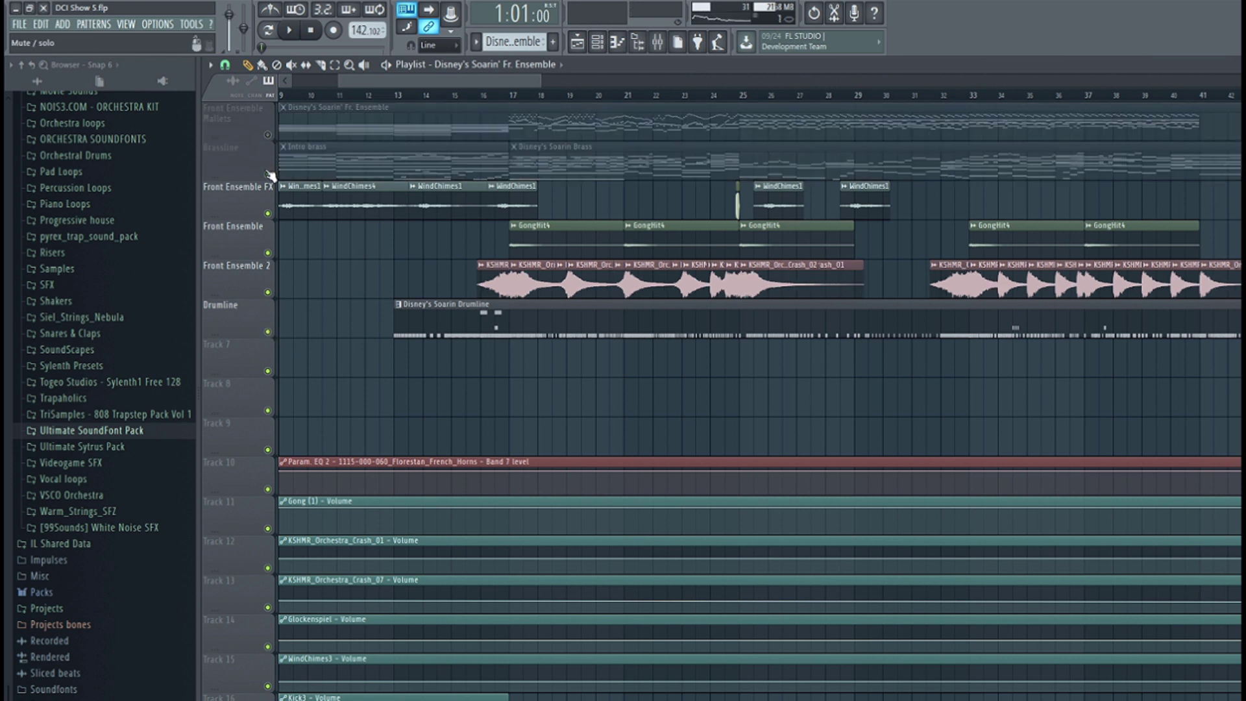
- Play the drumline and front ensemble effects from bar 13 of the playlist, and stop playback
left_click(401, 96)
scroll(759, 389, "right", 1)
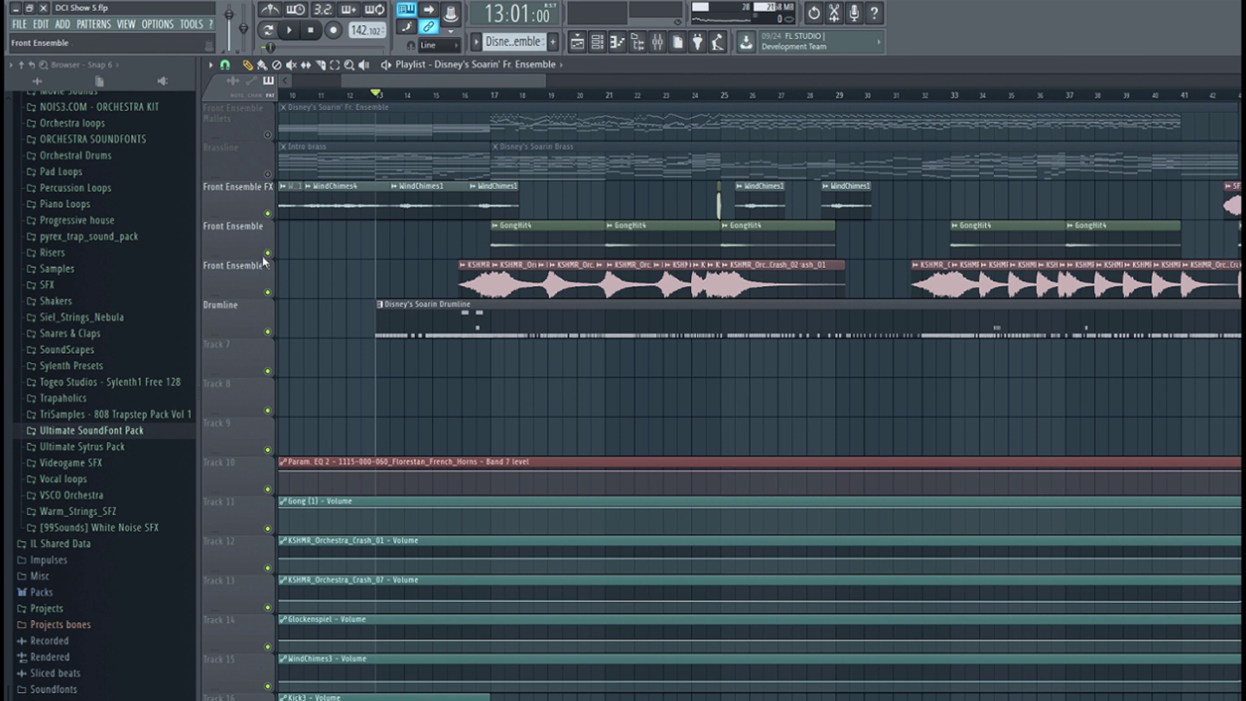
scroll(759, 390, "right", 2)
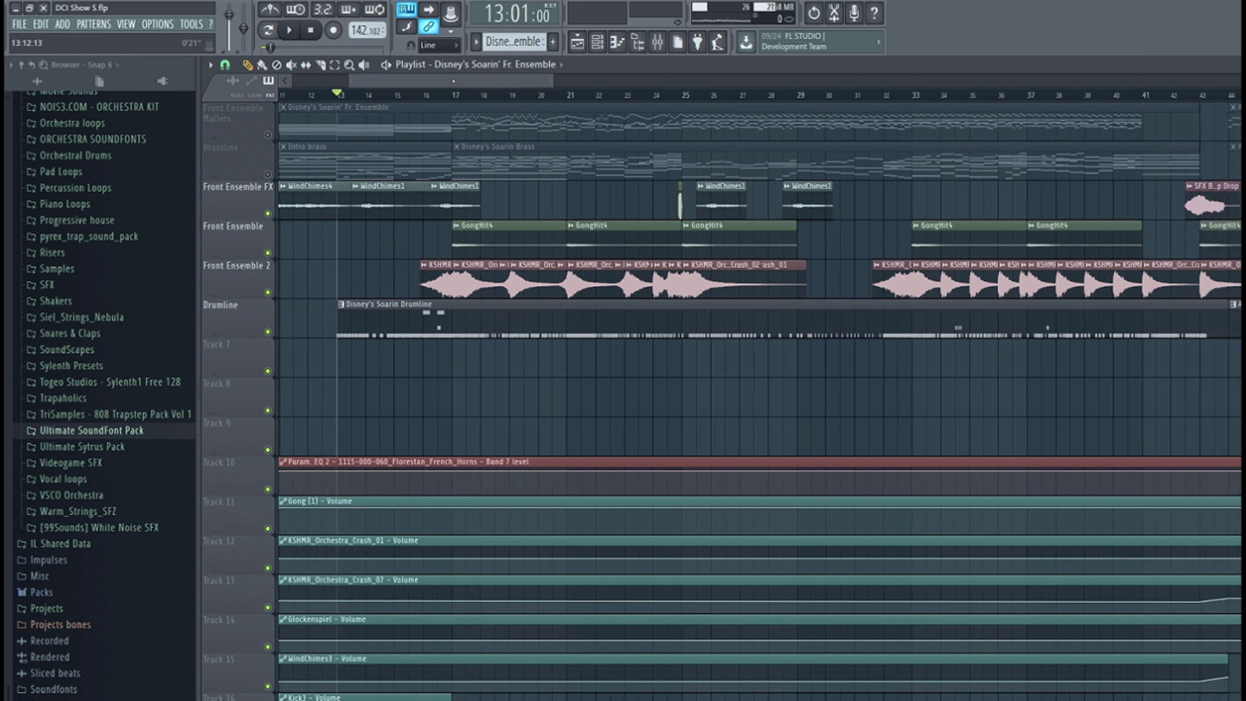
key("space")
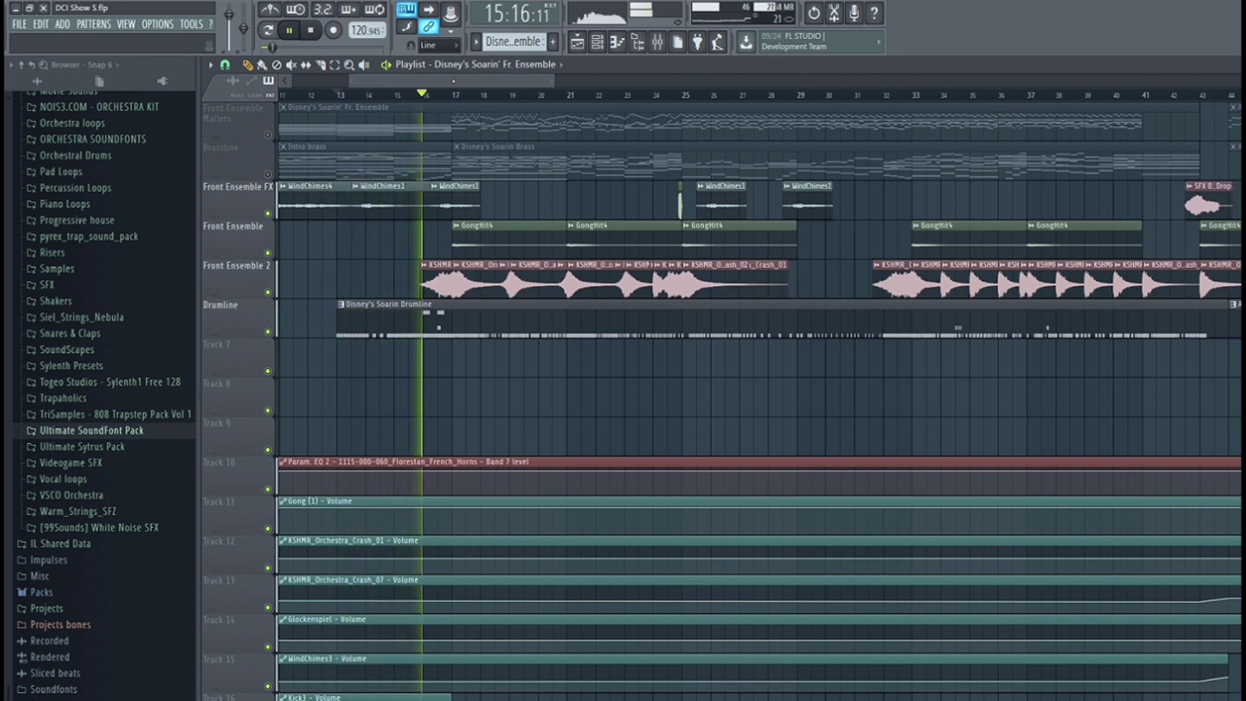
left_click(312, 33)
- Play the unmuted percussion tracks from bar 16, bring up the channel rack during playback, and stop
left_click(426, 96)
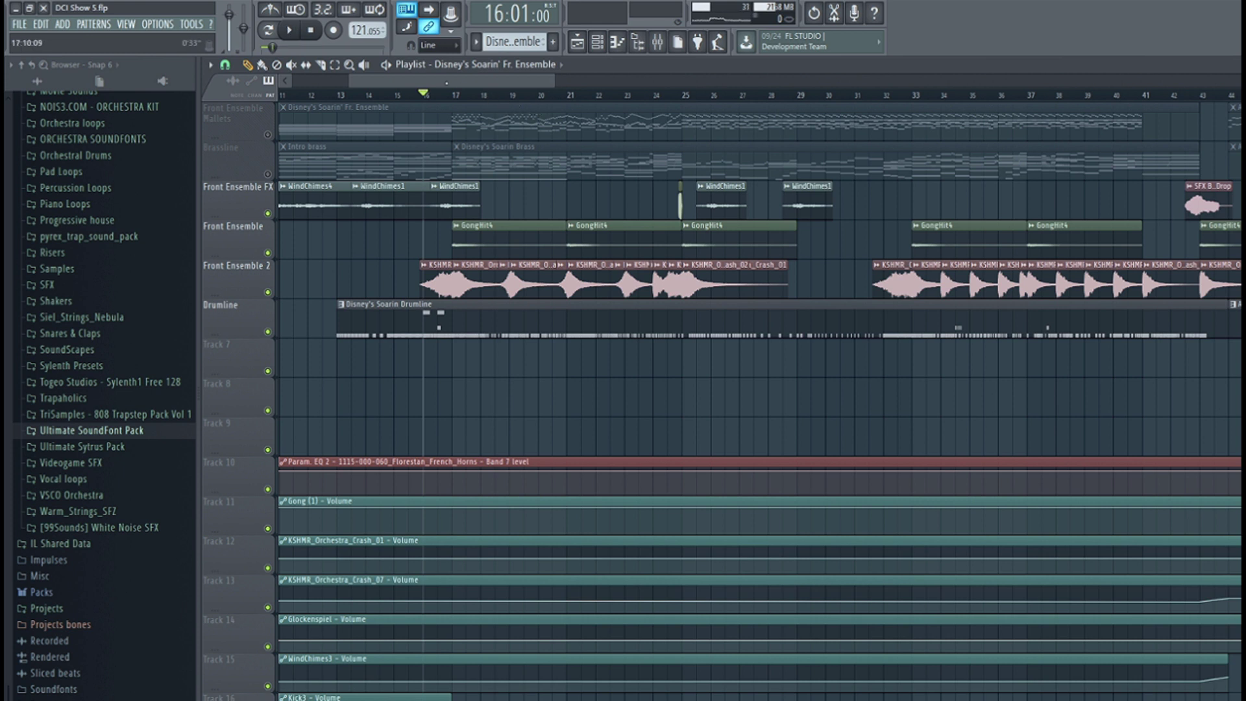
left_click_drag(446, 82, 456, 83)
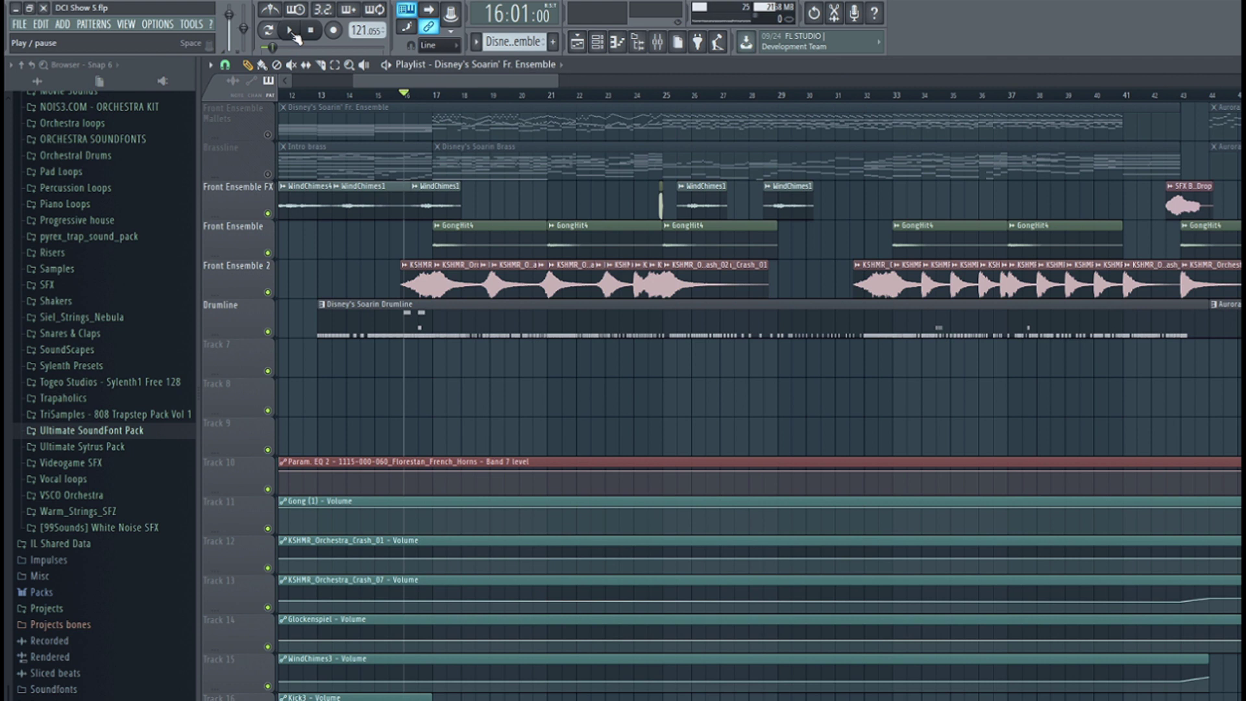
left_click(291, 32)
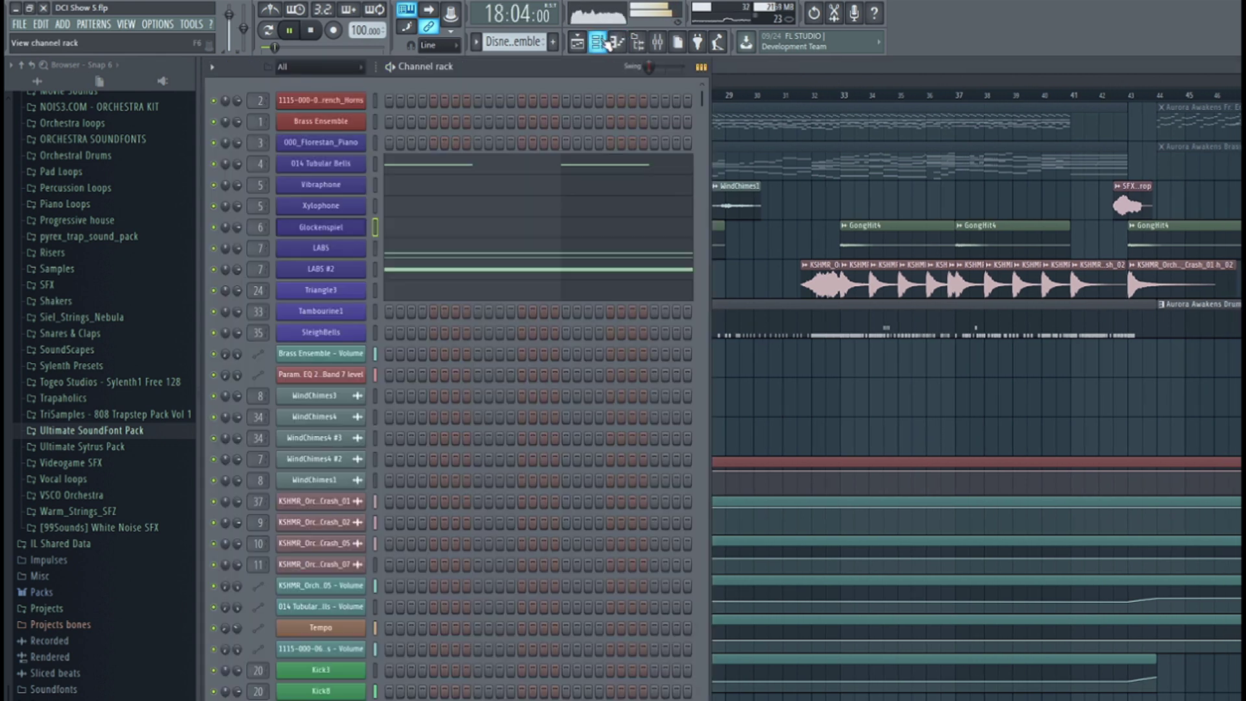
left_click(616, 42)
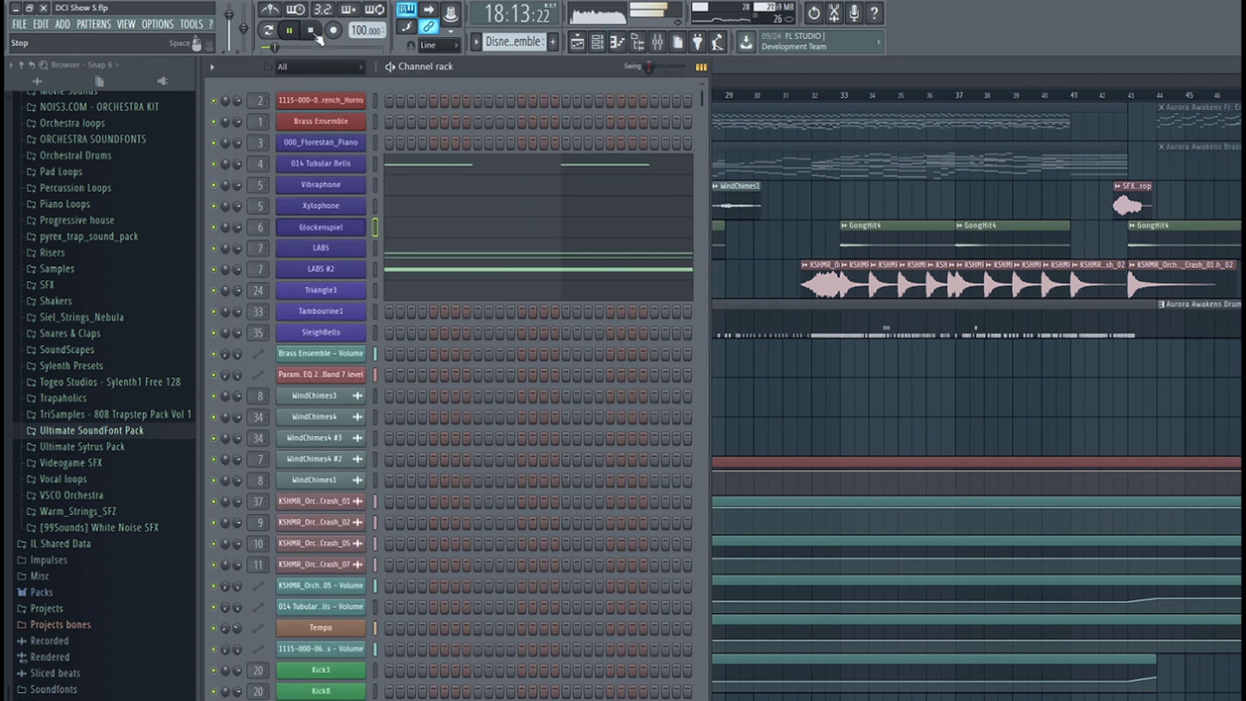
left_click(313, 32)
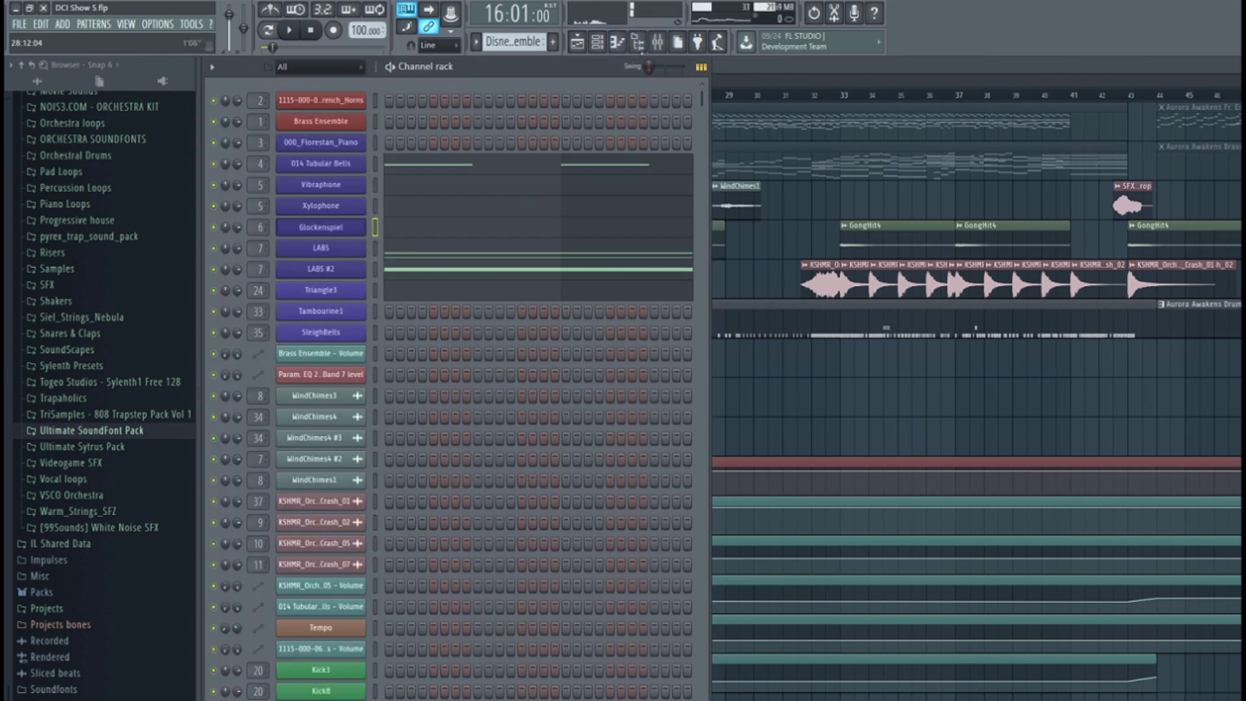
- Select the Disney's Soarin Drumline pattern in the playlist and examine its kick, snare and bass drum channels in the channel rack
scroll(434, 339, "down", 9)
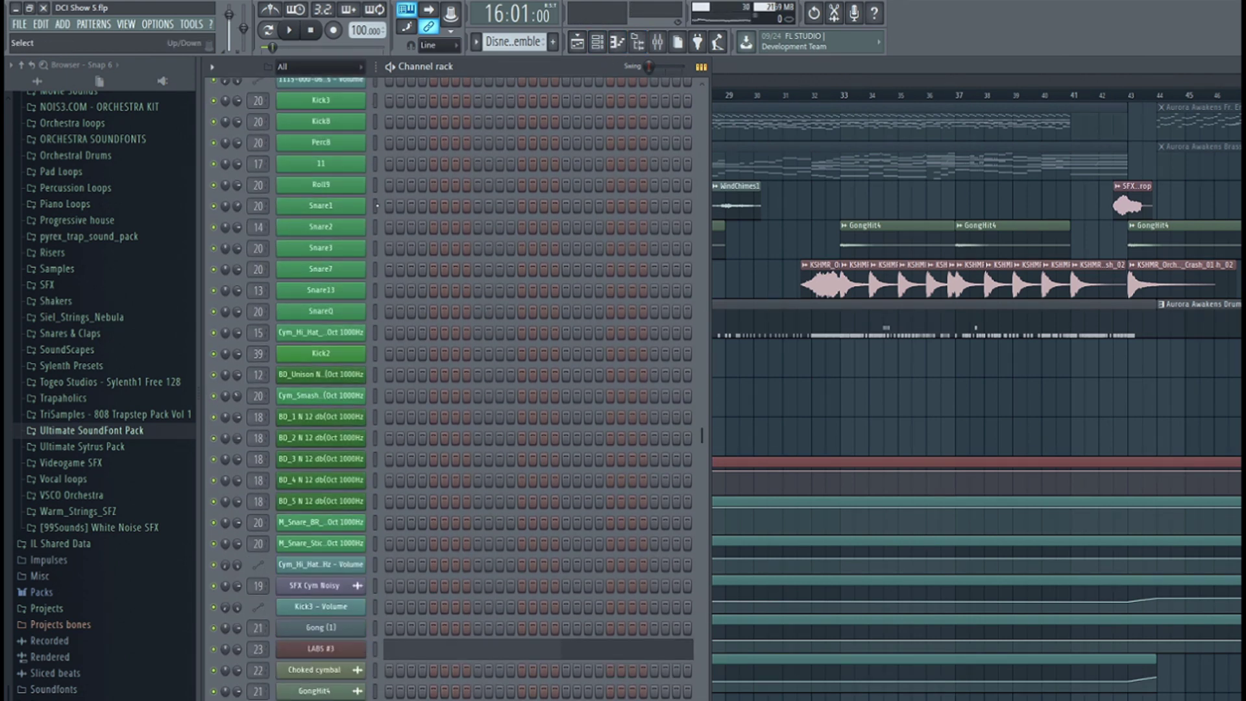
left_click(579, 44)
left_click(373, 313)
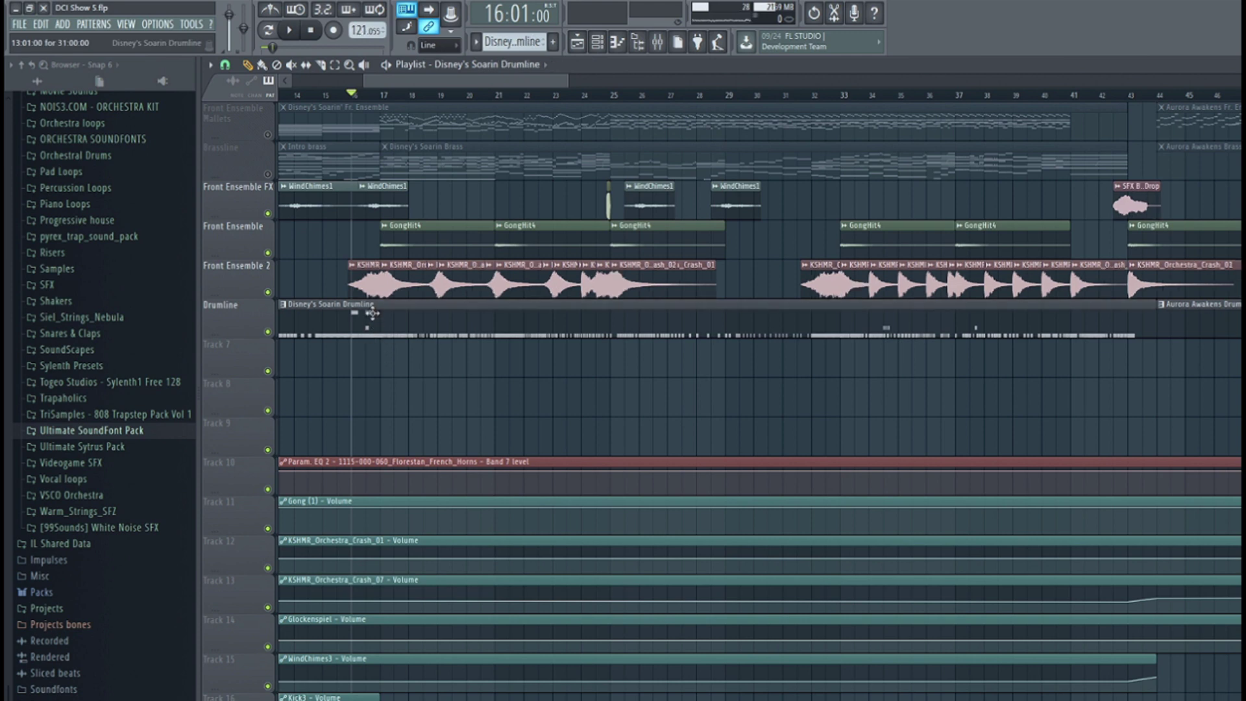
left_click(617, 43)
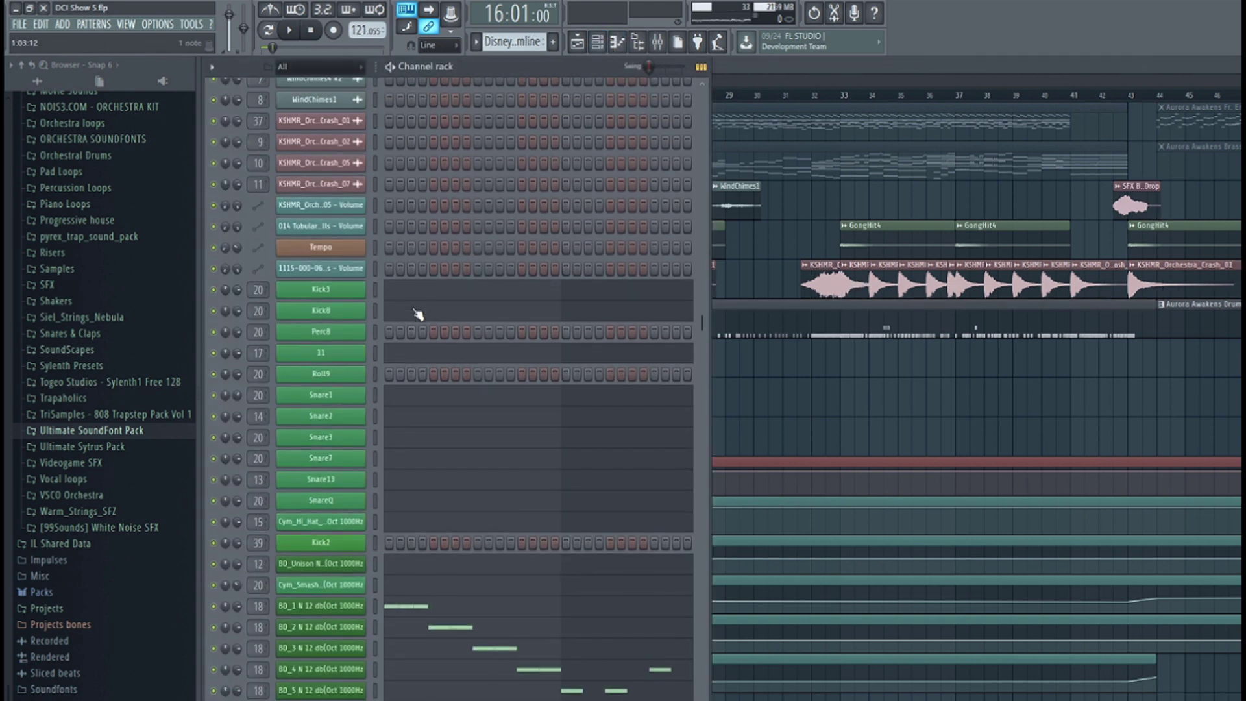
scroll(418, 314, "down", 3)
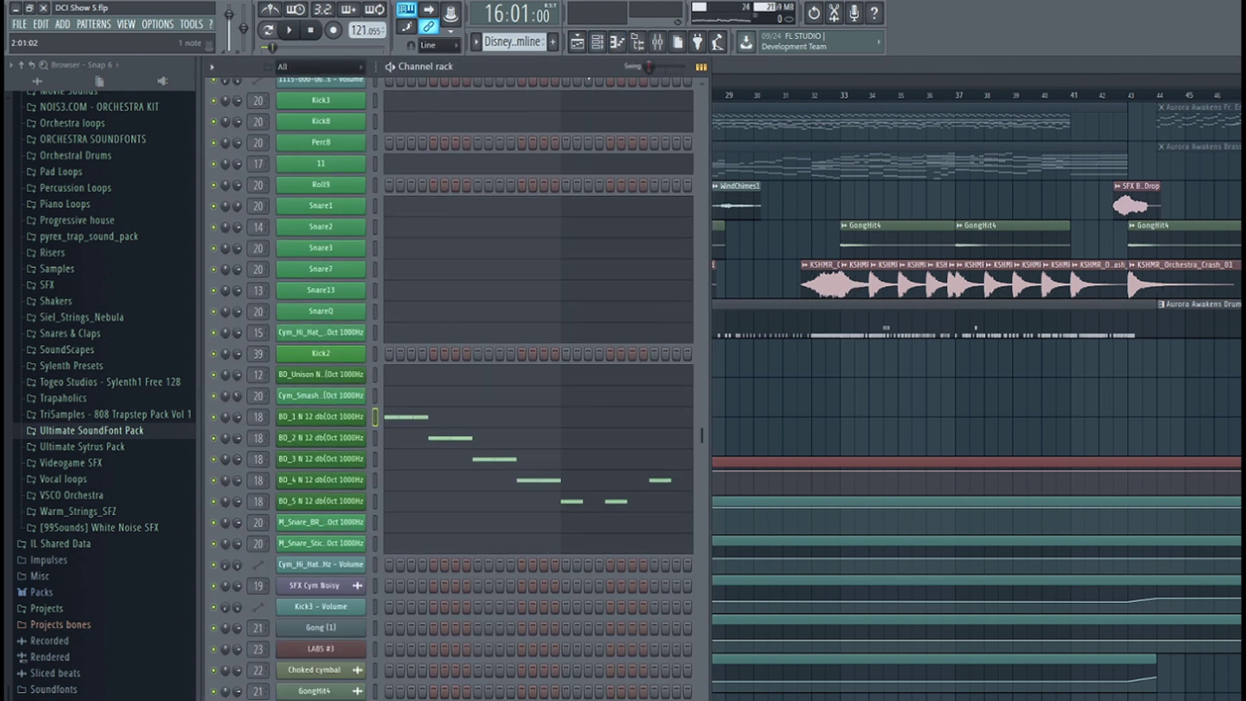
- Examine the notes of the drumline pattern's BD_1 and Snare1 channels in the piano roll
left_click(617, 43)
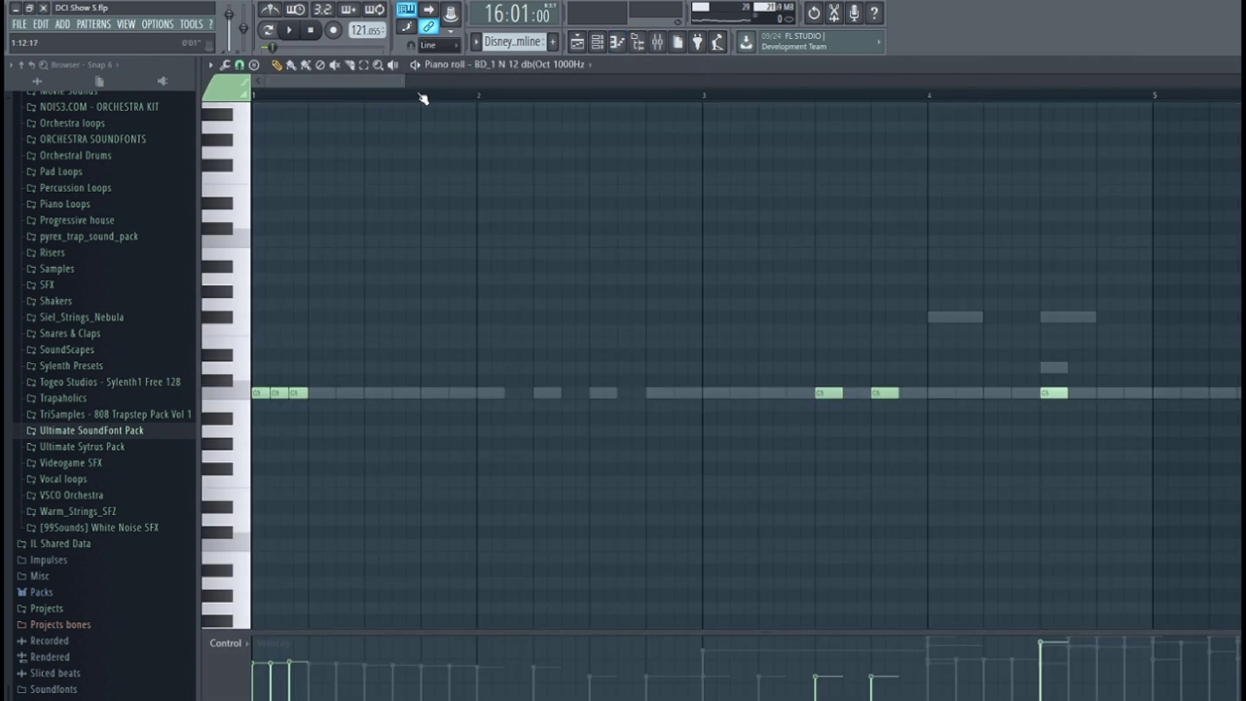
scroll(423, 99, "down", 3)
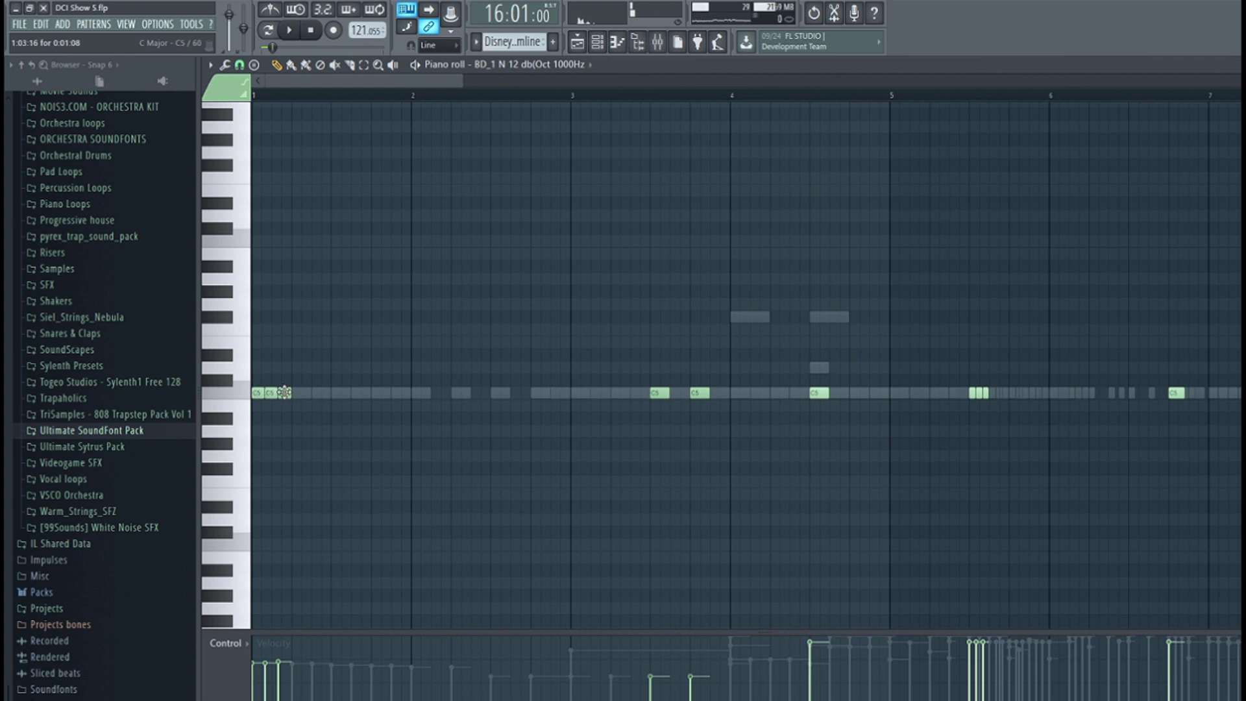
left_click(597, 43)
scroll(373, 253, "up", 3)
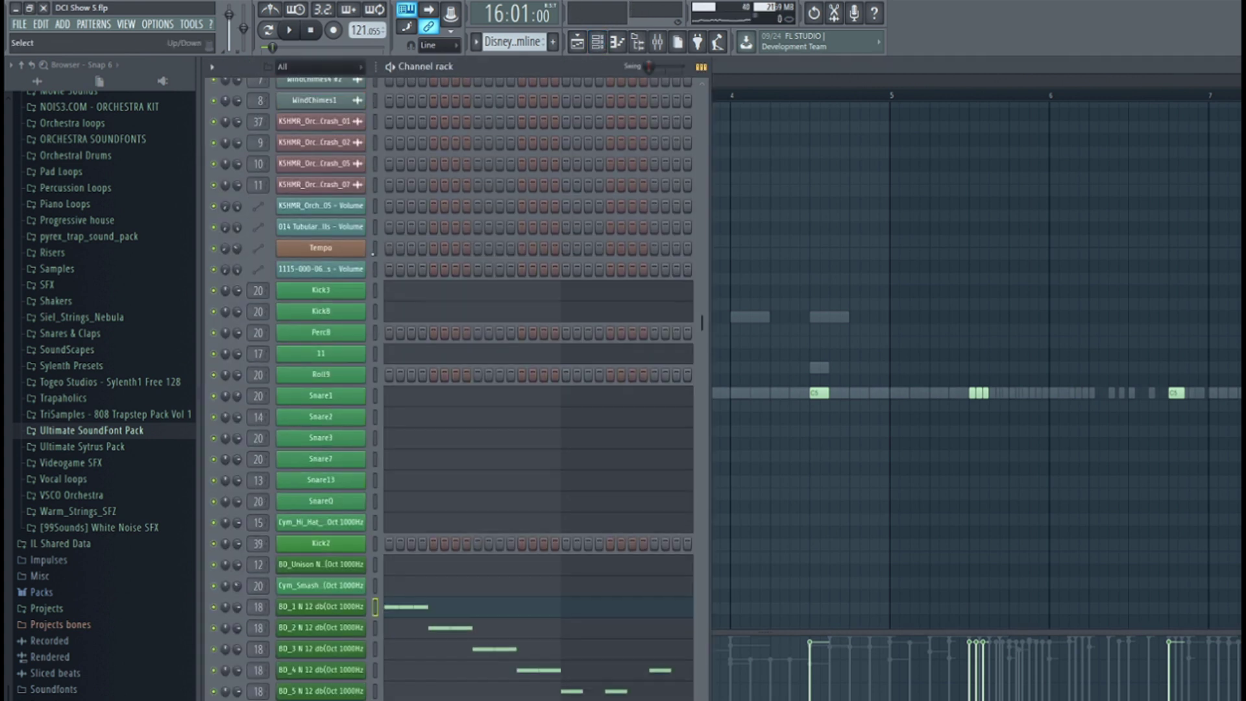
left_click(616, 43)
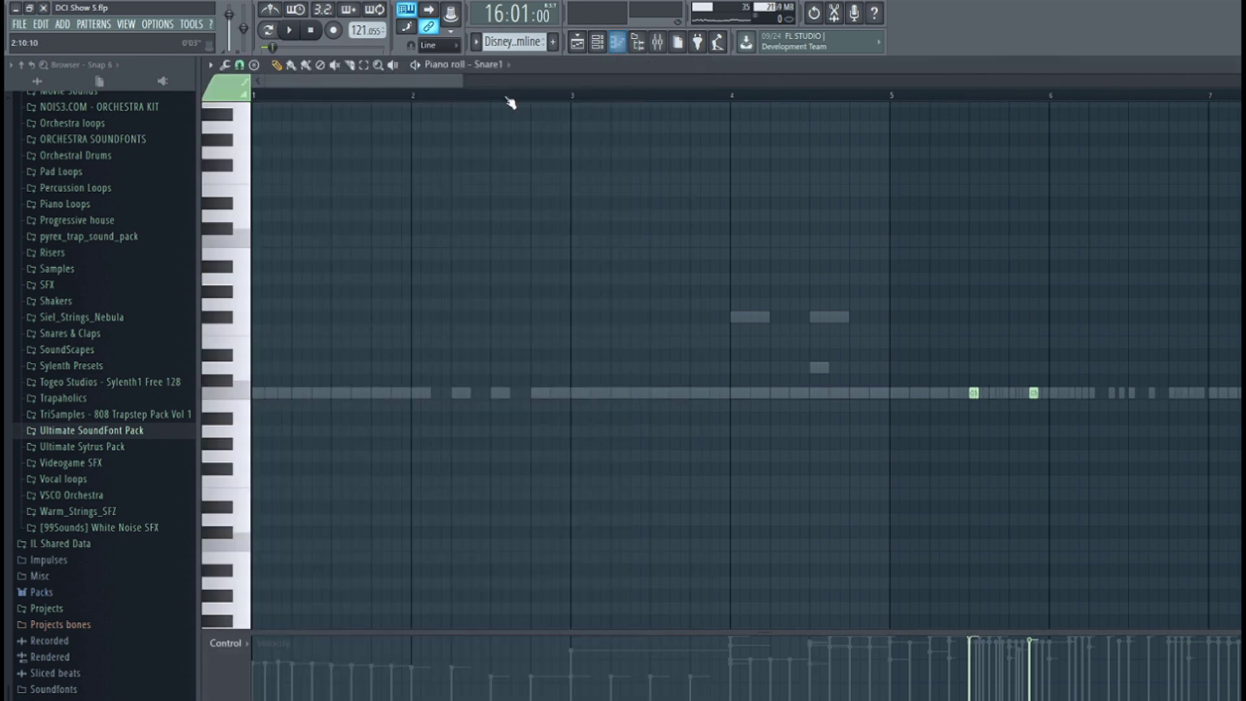
left_click_drag(391, 81, 491, 80)
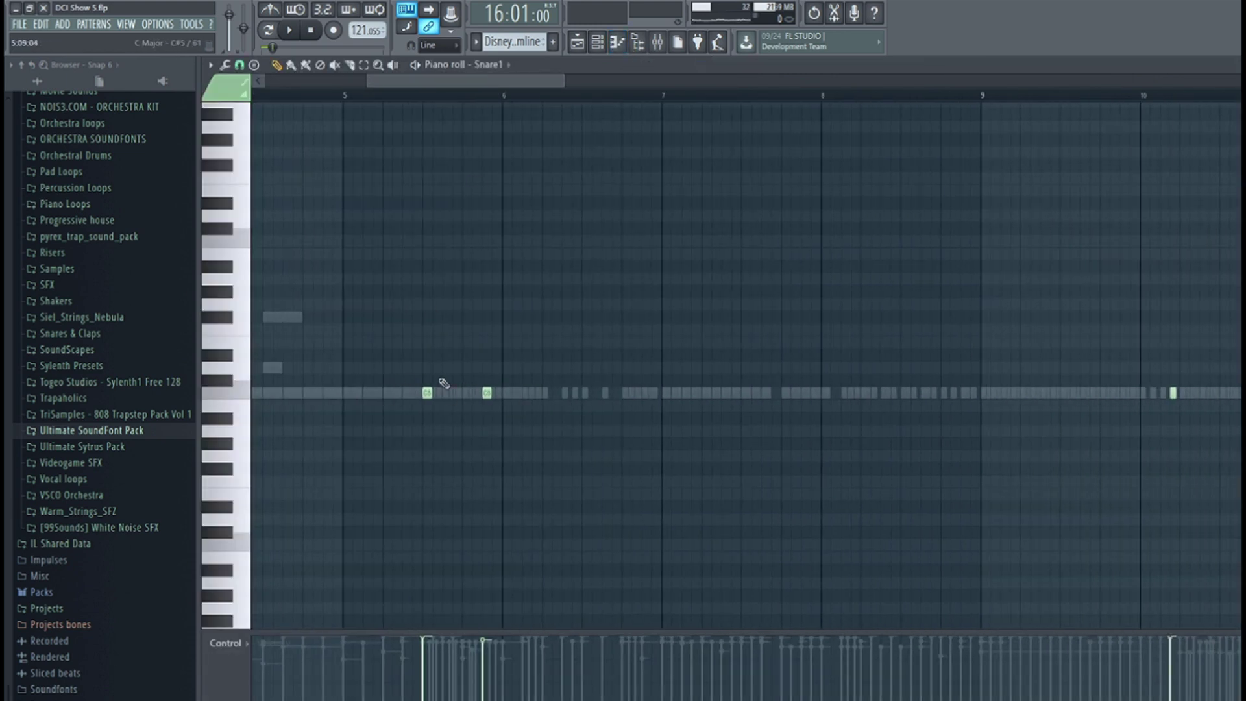
- Return to the playlist and unmute the Front Ensemble Mallets and Brassline tracks
left_click(577, 43)
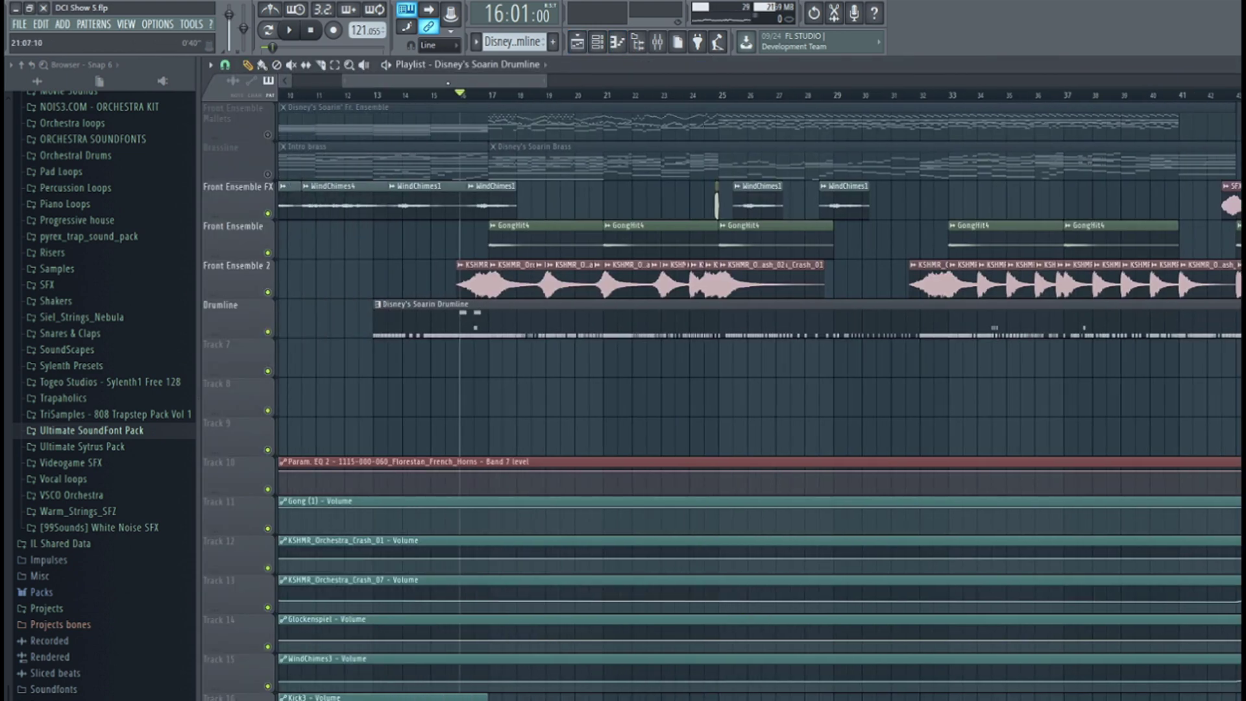
scroll(389, 129, "left", 1)
left_click(268, 135)
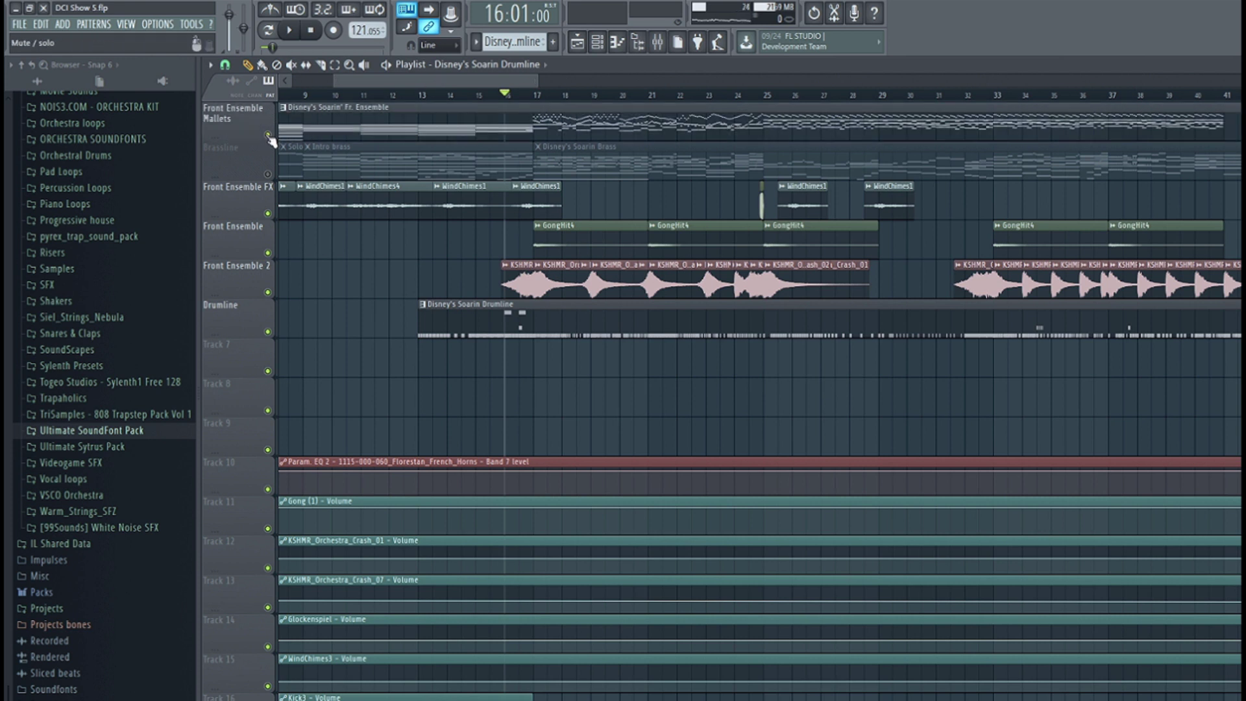
left_click(268, 175)
- Play the full arrangement from bar 37 toward the Aurora Awakens section
left_click_drag(446, 80, 523, 76)
left_click(456, 96)
left_click(712, 97)
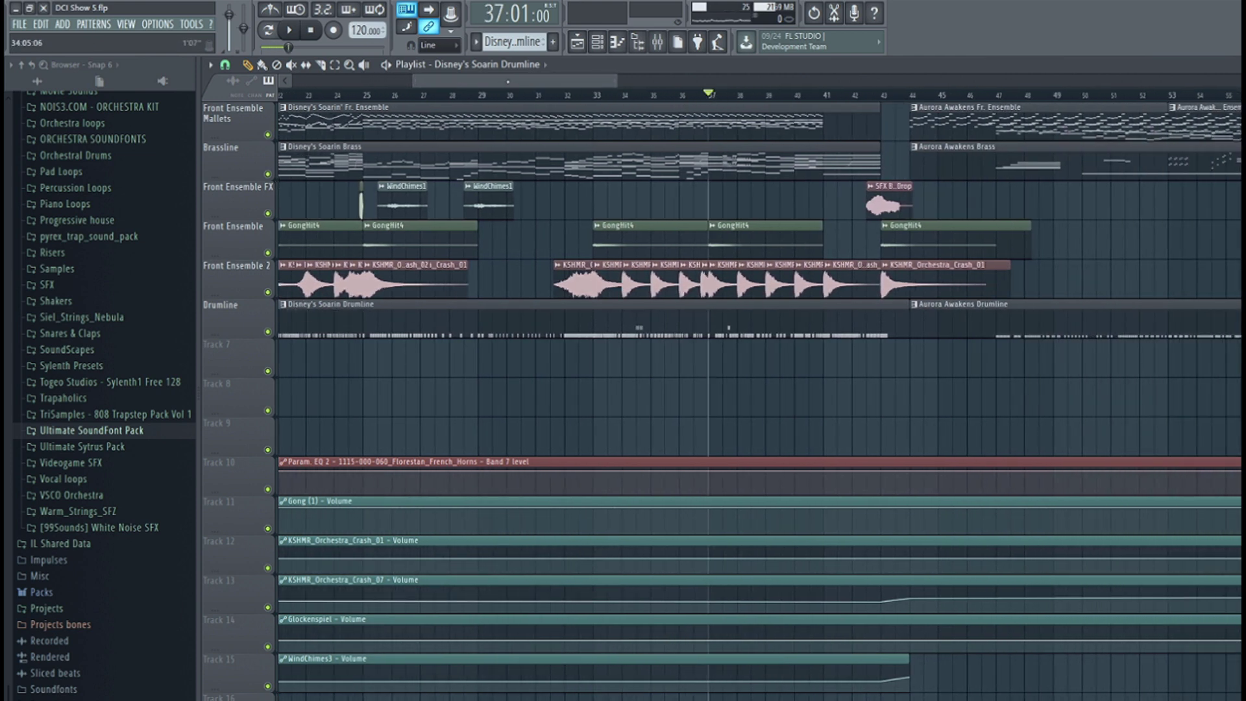
key("space")
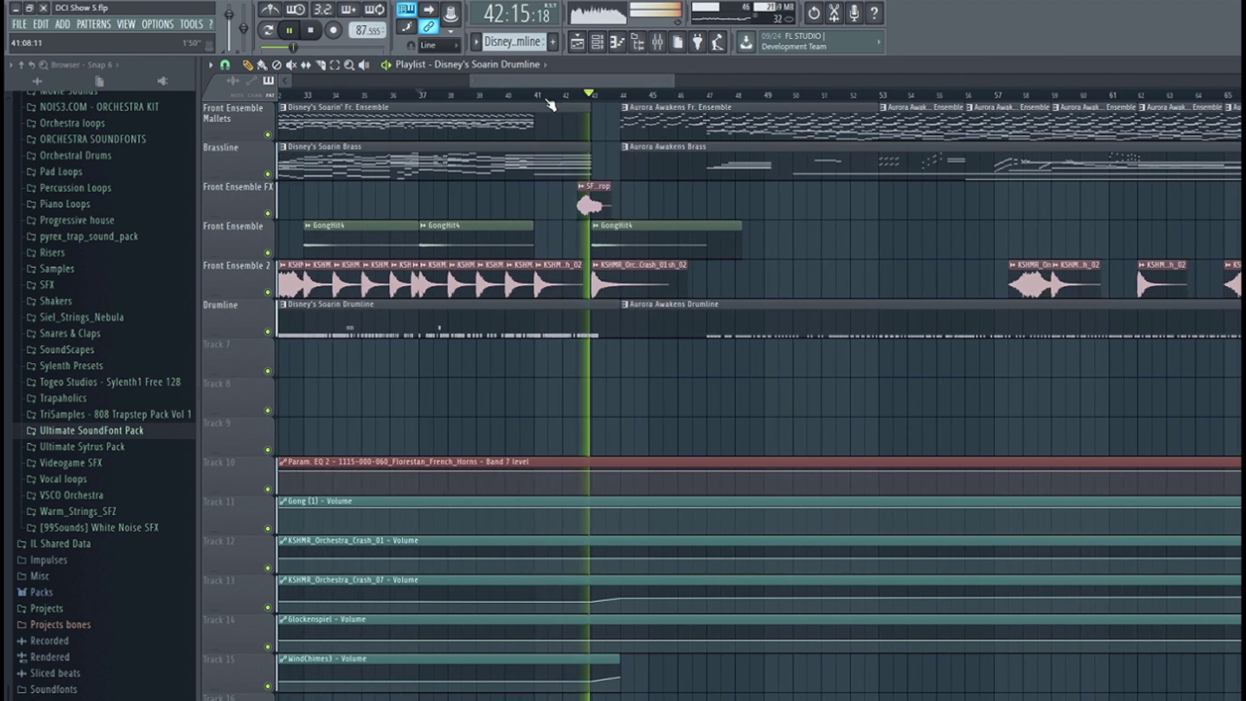
- Stop playback, set the playback start to bar 41, and look through the channel rack's channels
key("space")
left_click(539, 96)
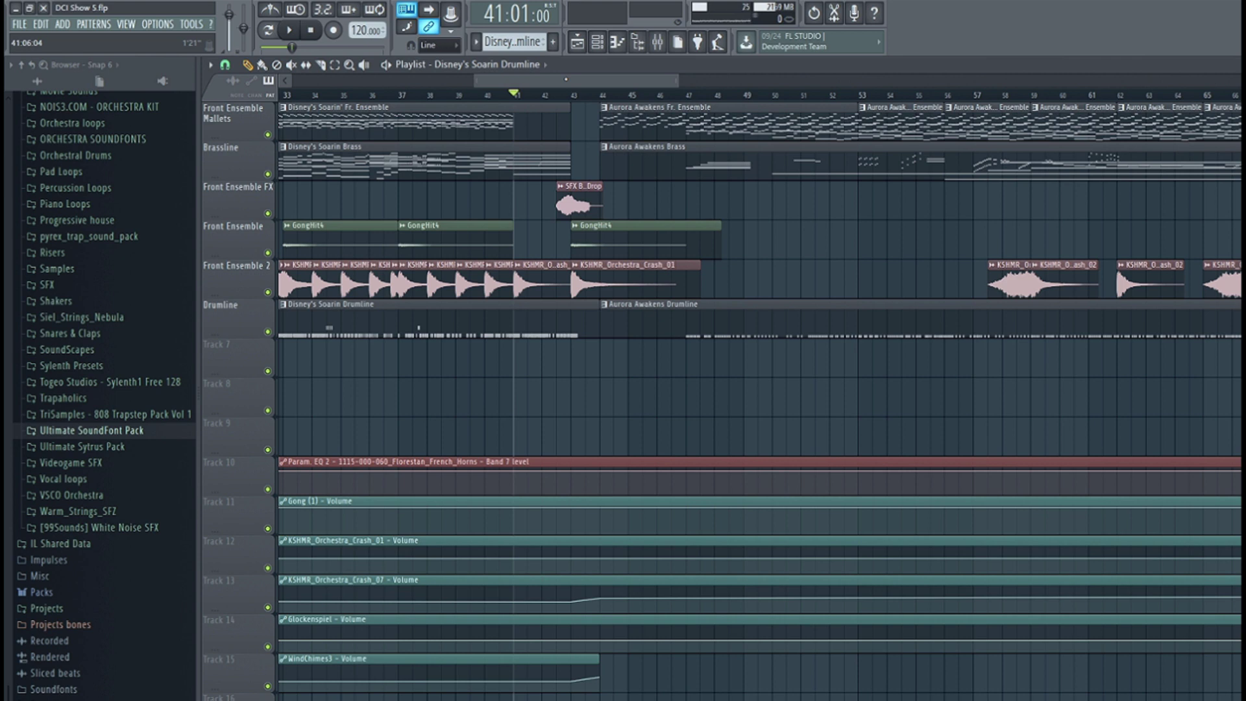
left_click(597, 42)
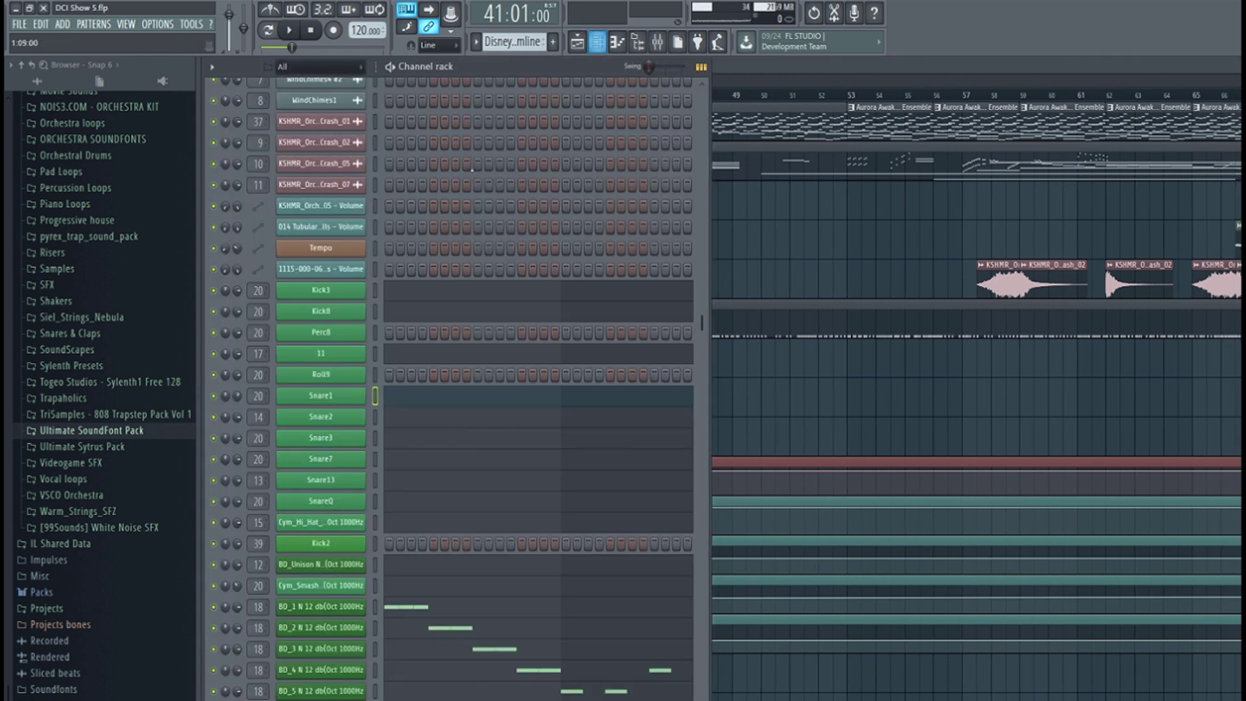
scroll(415, 169, "down", 5)
scroll(409, 160, "up", 5)
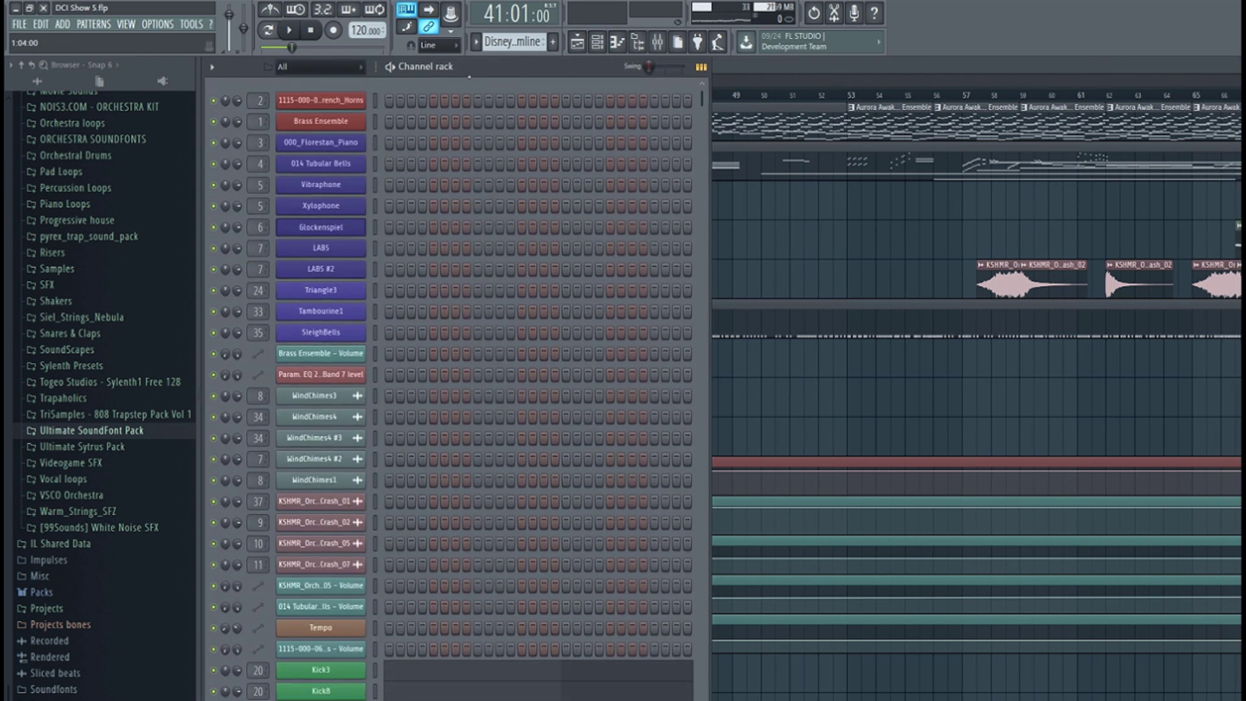
- Select the Disney's Soarin Brass pattern in the playlist and examine its Brass Ensemble notes in the piano roll
left_click(579, 44)
left_click(454, 153)
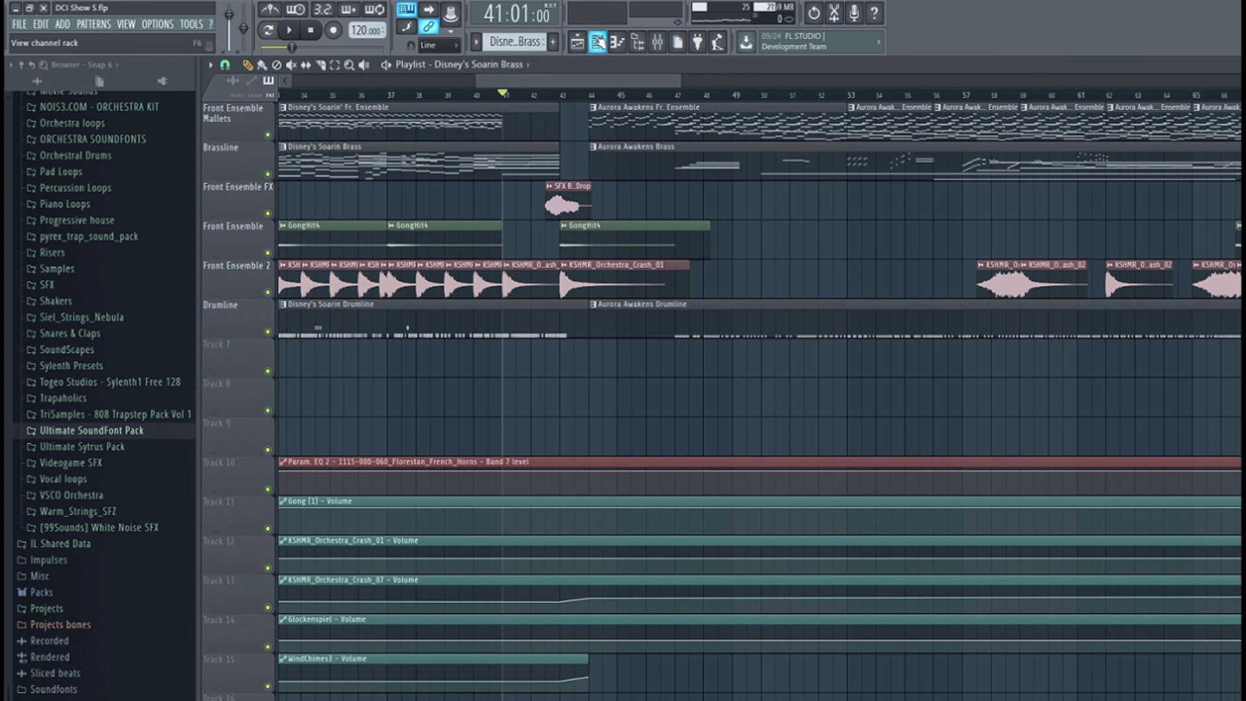
left_click(597, 42)
left_click(617, 43)
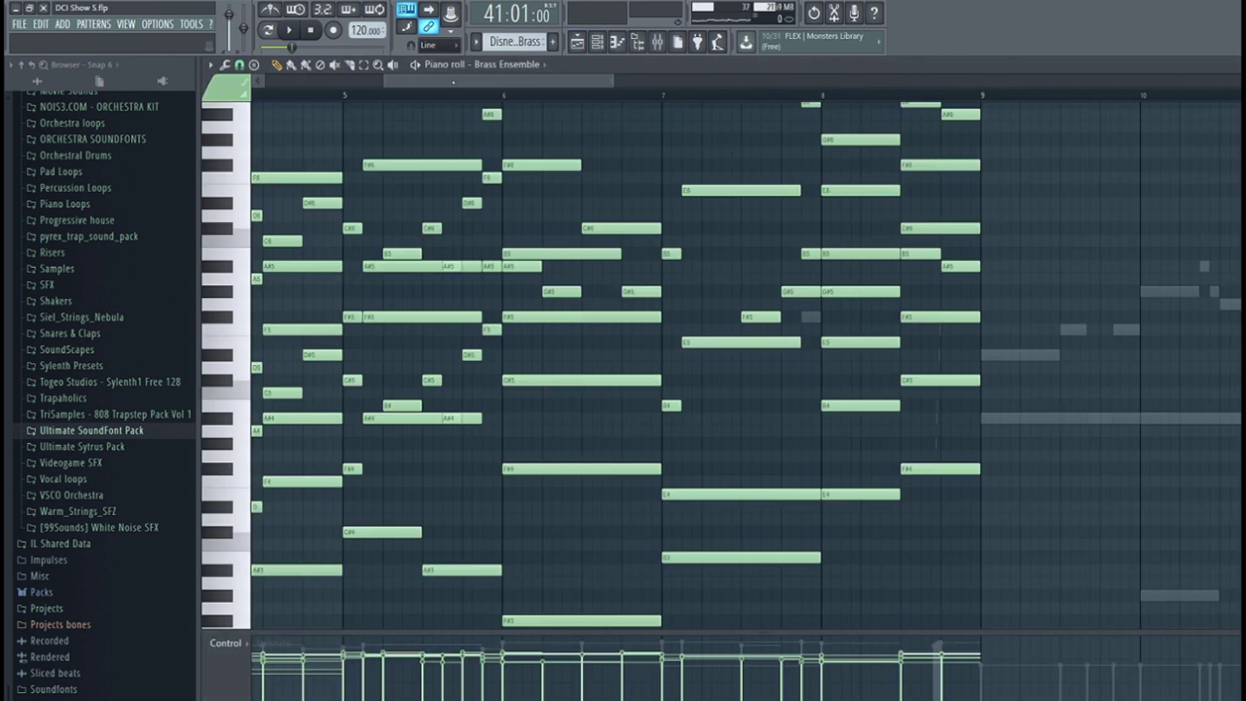
scroll(556, 90, "left", 4)
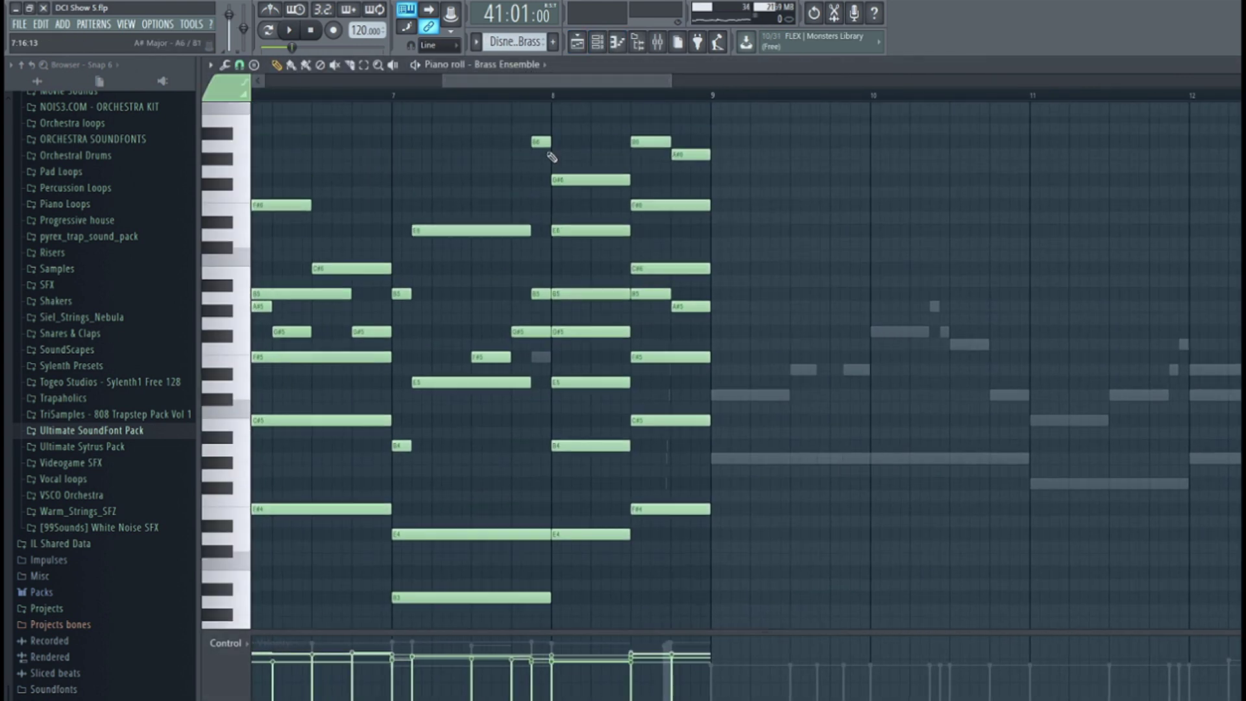
scroll(589, 139, "down", 3)
- Play the ending of the Brass Ensemble part from the pattern's bar 25
key("space")
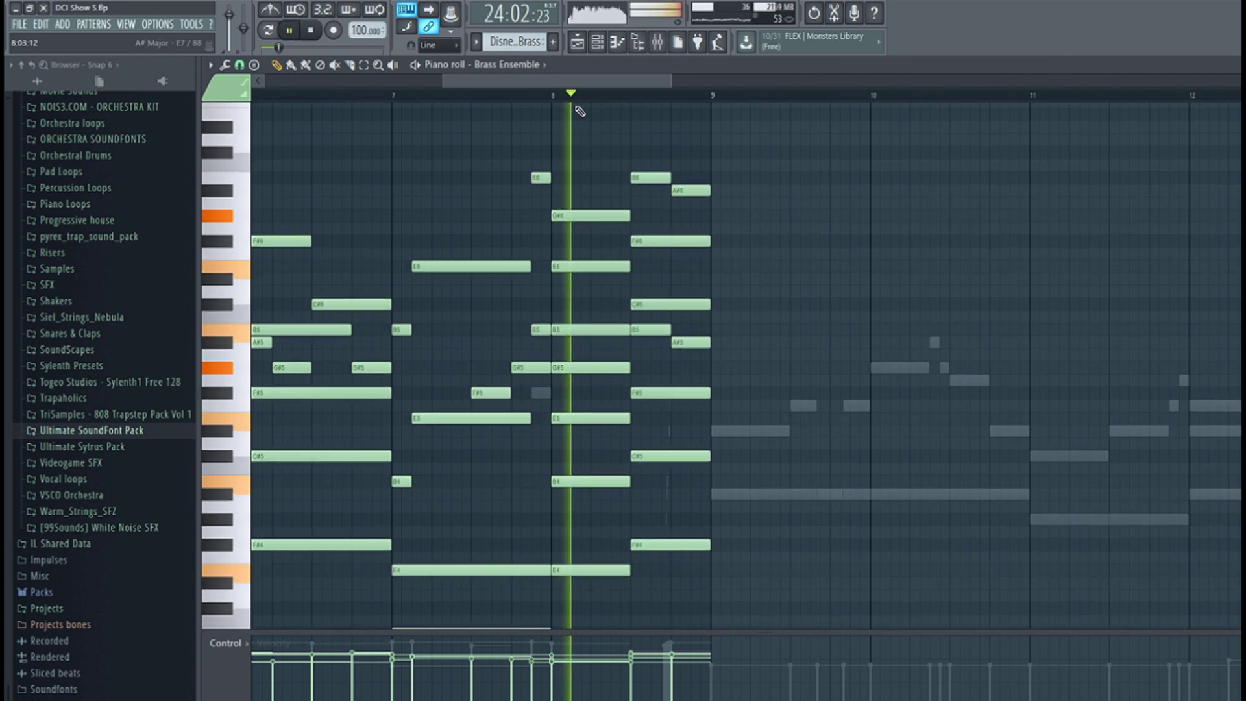
scroll(575, 103, "right", 3)
left_click_drag(635, 79, 1112, 72)
key("space")
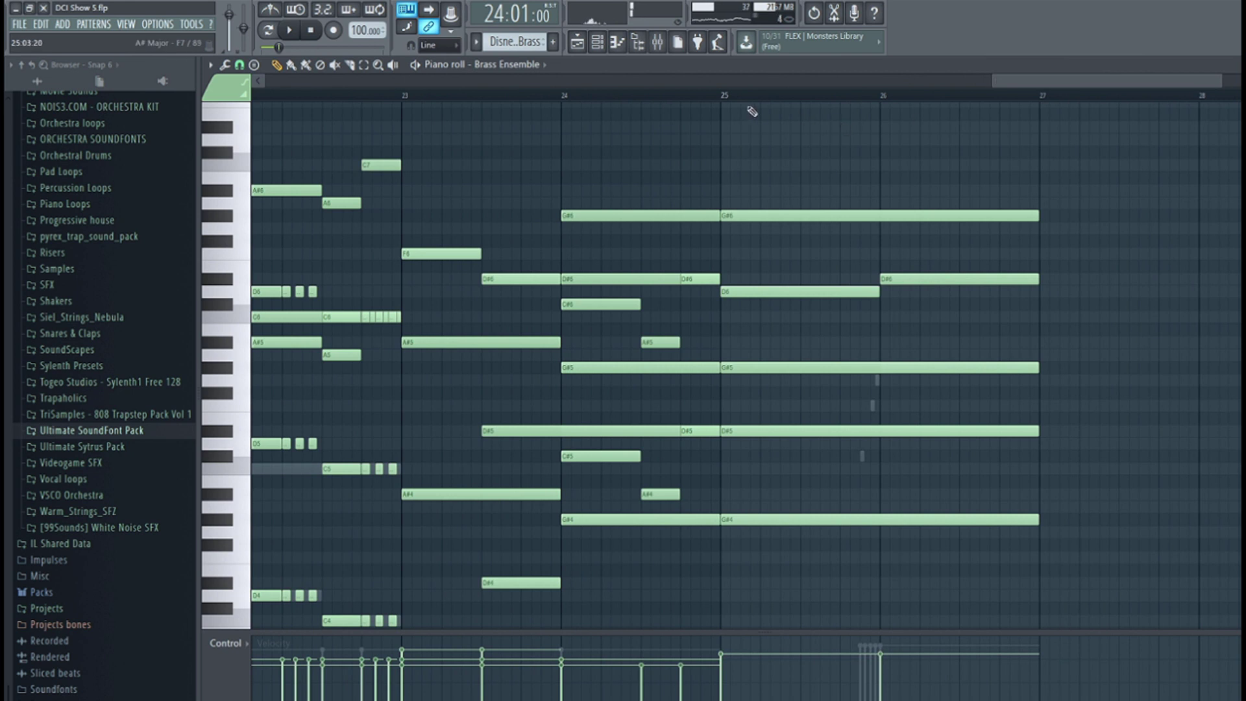
left_click(725, 97)
key("space")
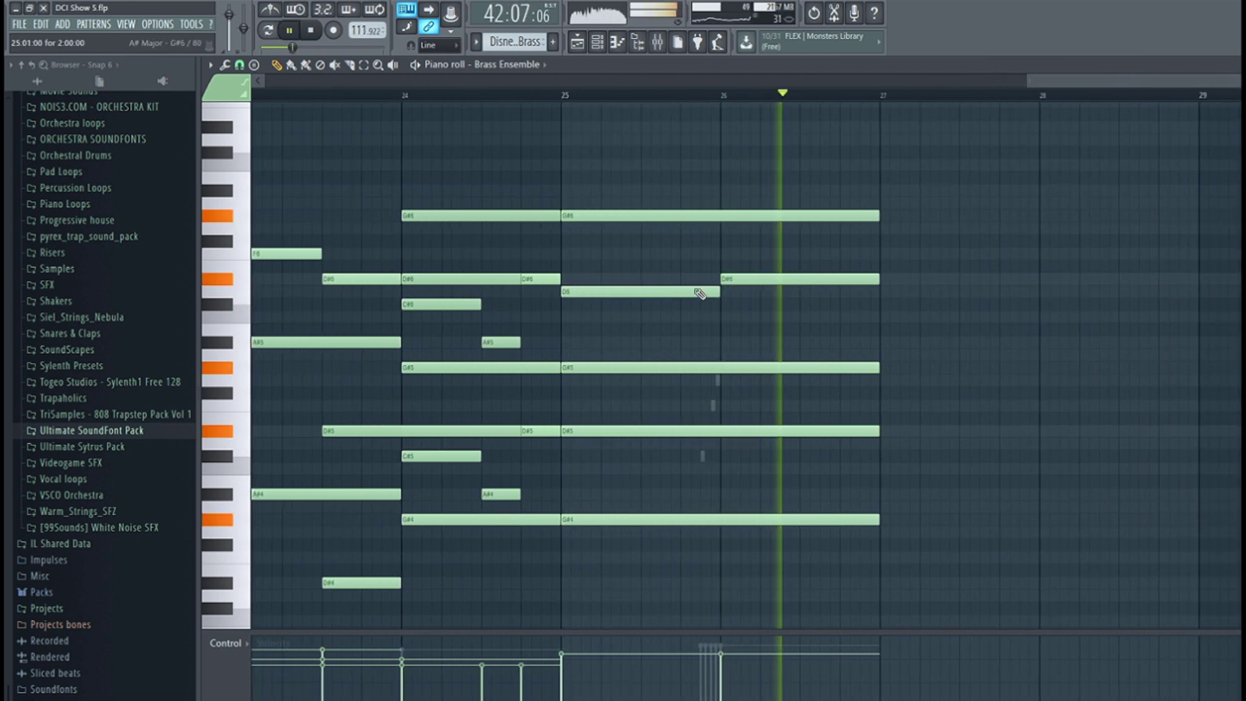
key("space")
- Audition the D6 note at bar 25 and replay the Brass Ensemble passage from there
left_click(590, 288)
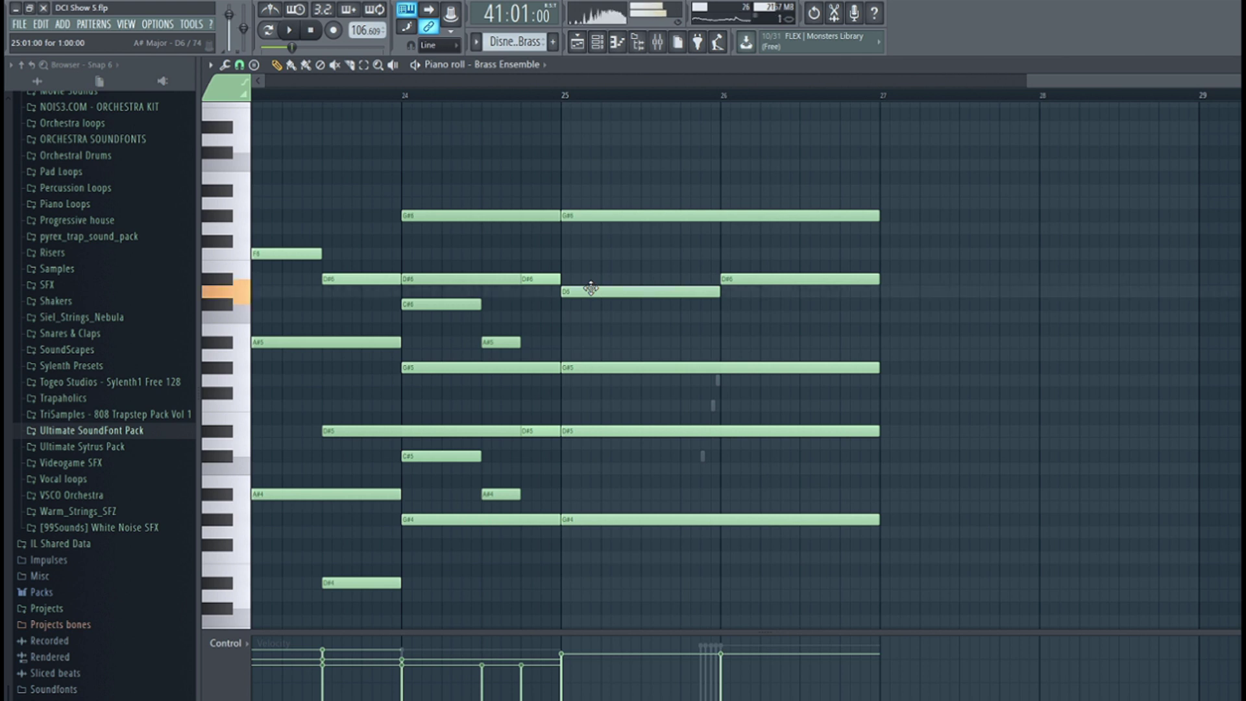
left_click(591, 288)
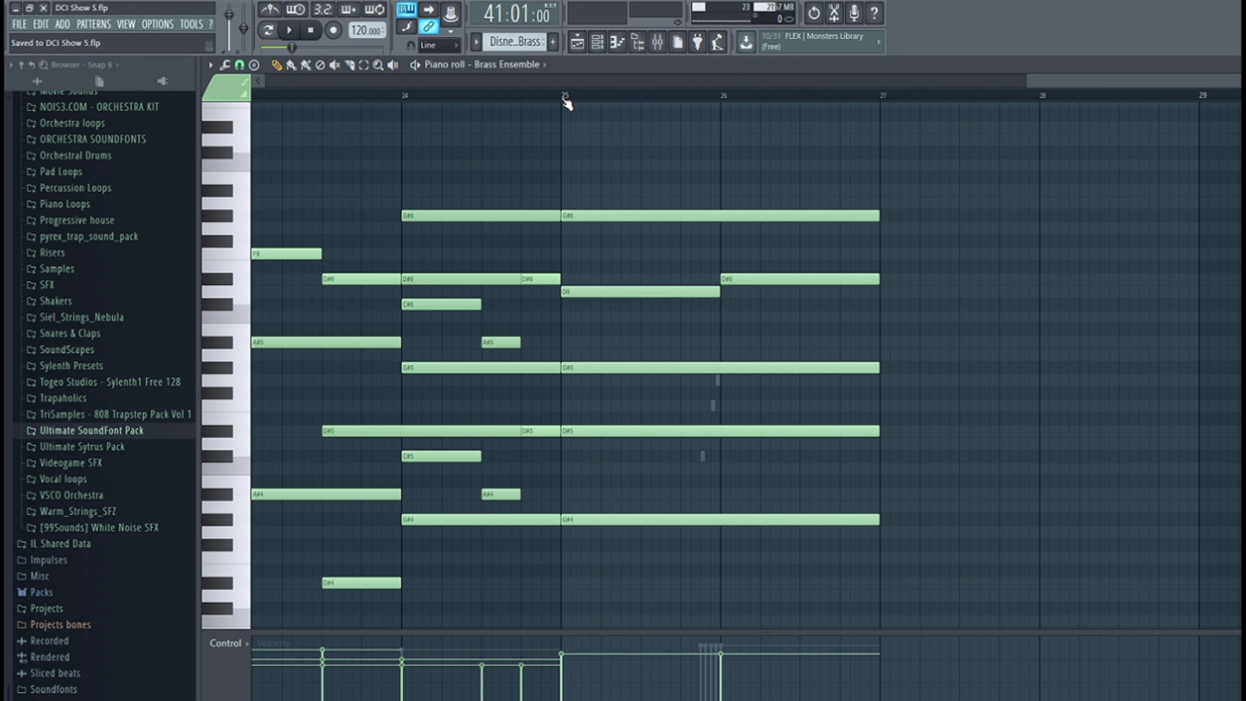
key("space")
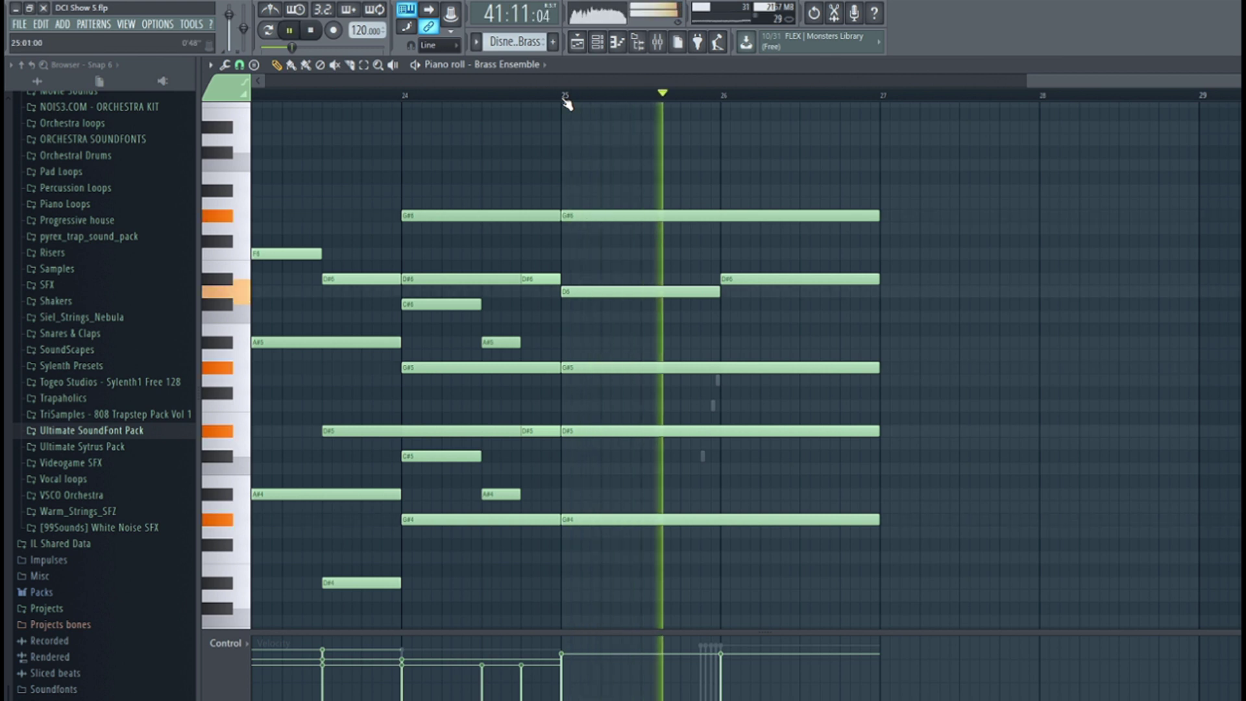
key("F6")
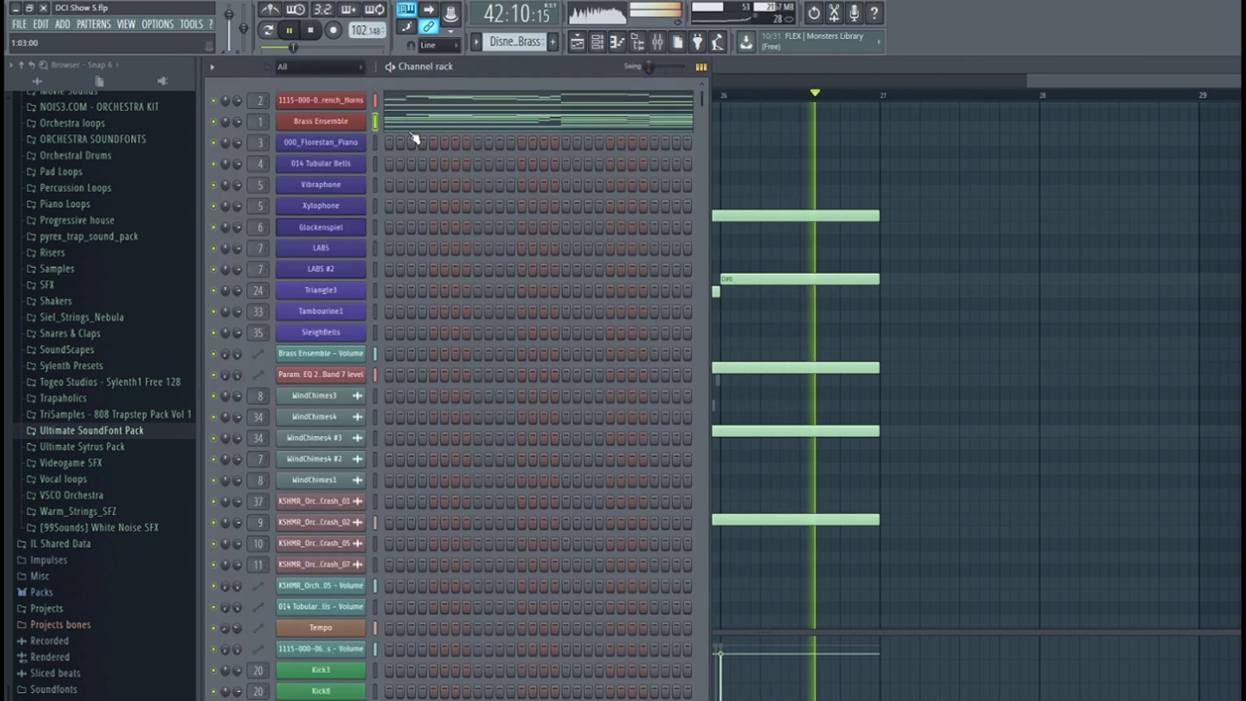
key("F6")
key("space")
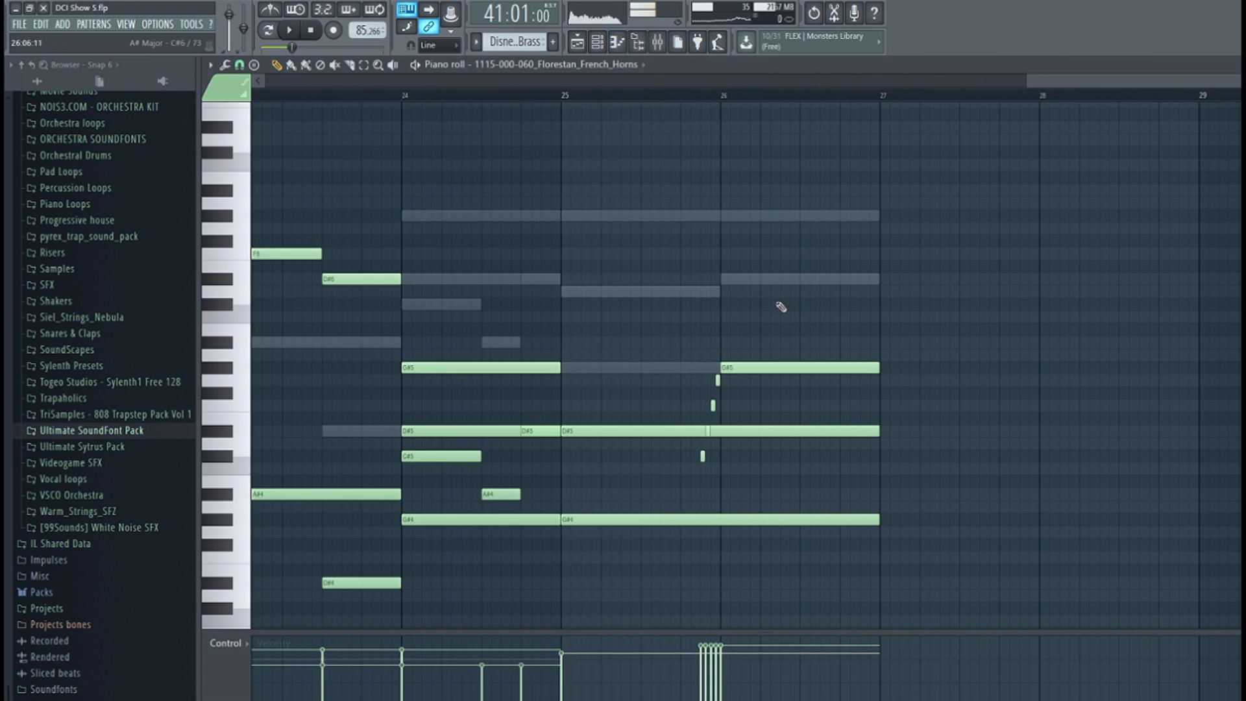
- Examine the French horns' short ascending run into the G#5 note at bar 26 and play the passage from bar 25
scroll(754, 320, "down", 1)
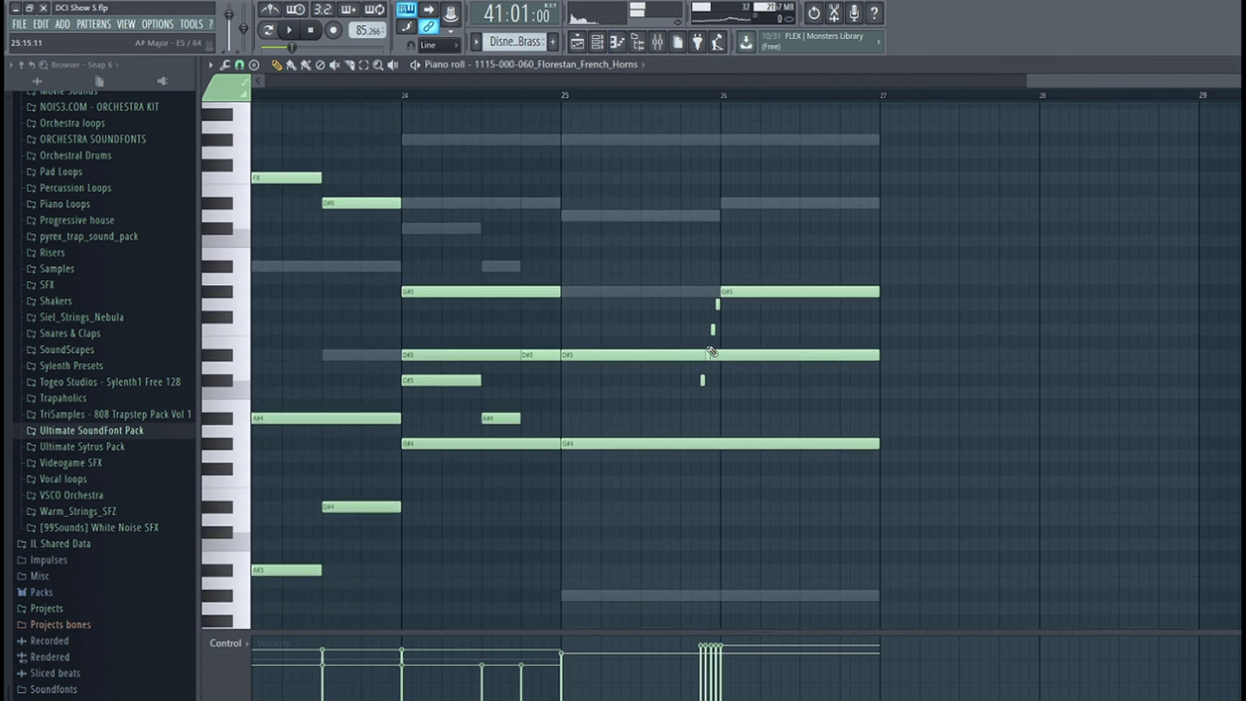
left_click(736, 291)
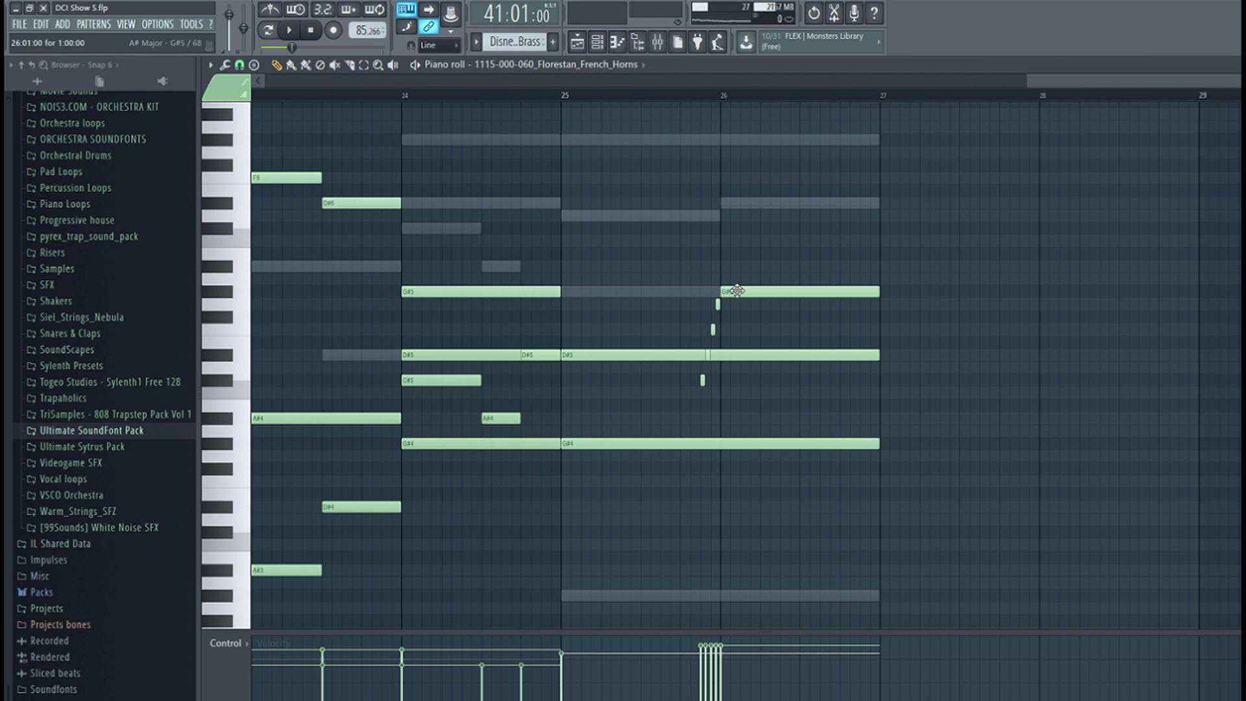
scroll(726, 356, "up", 5)
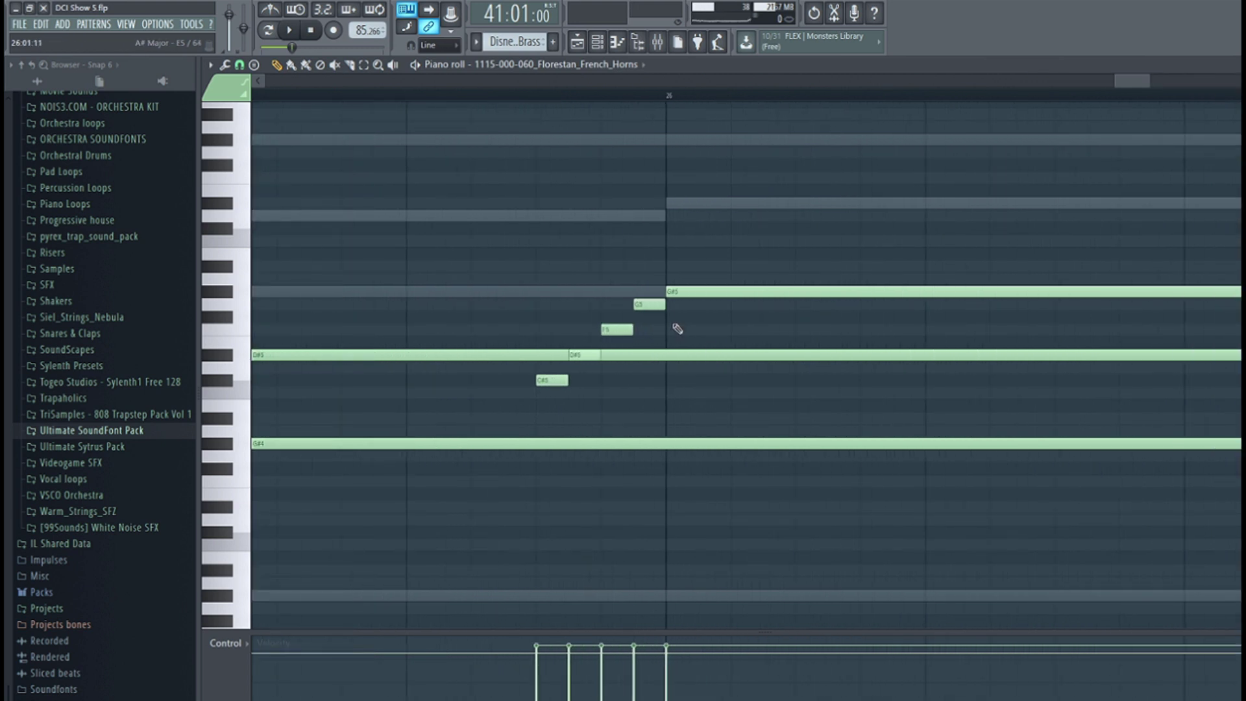
left_click(649, 304)
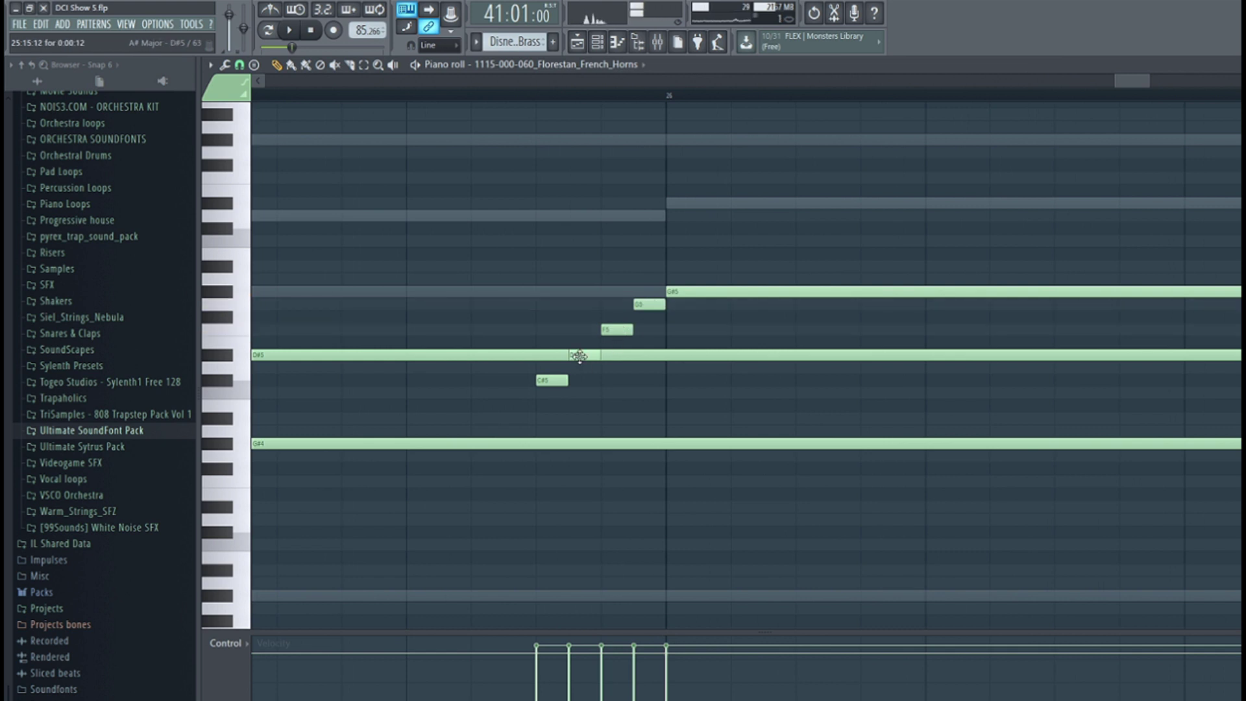
scroll(660, 375, "down", 5)
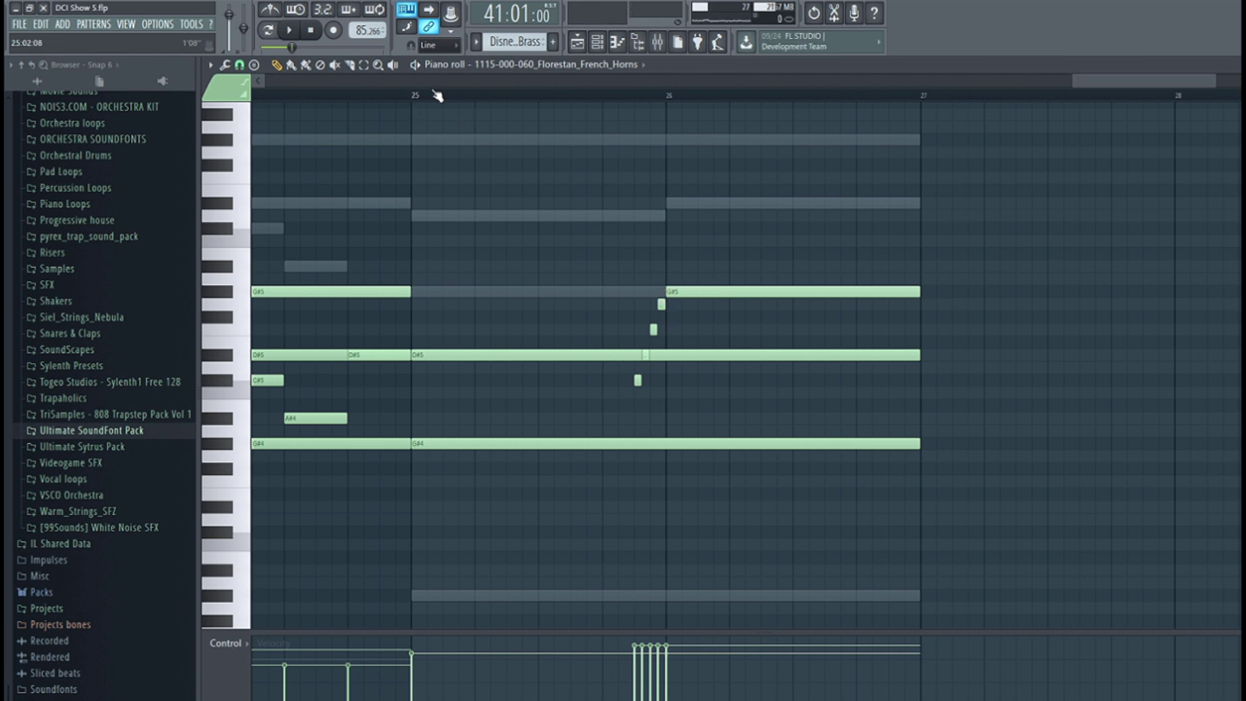
key("space")
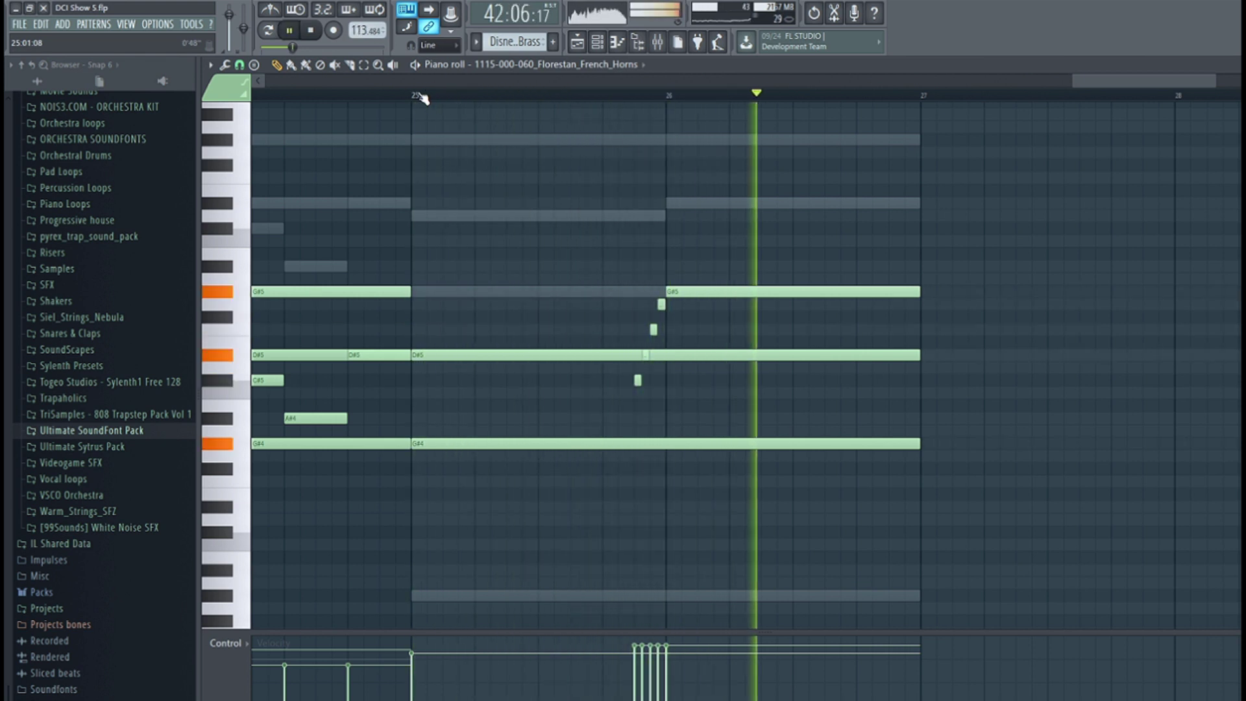
key("space")
- Mute the Front Ensemble Mallets and Brassline tracks in the playlist and play the section from bar 41
left_click(576, 41)
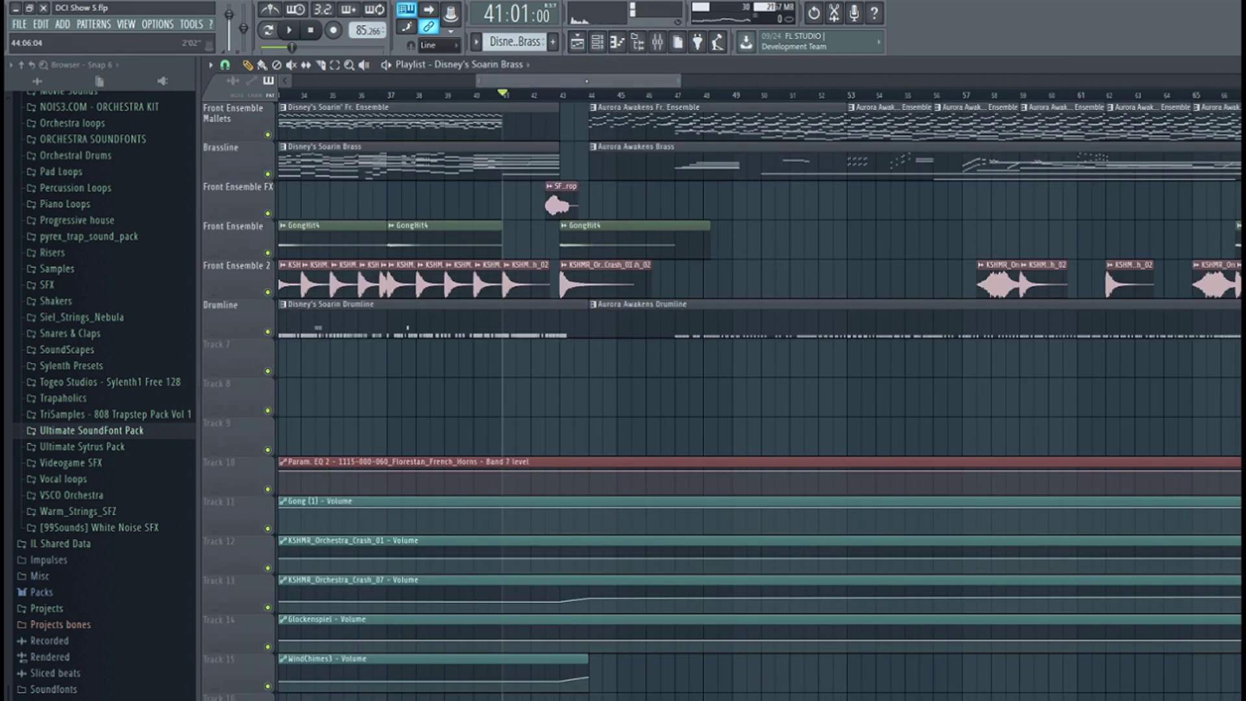
left_click_drag(608, 81, 591, 81)
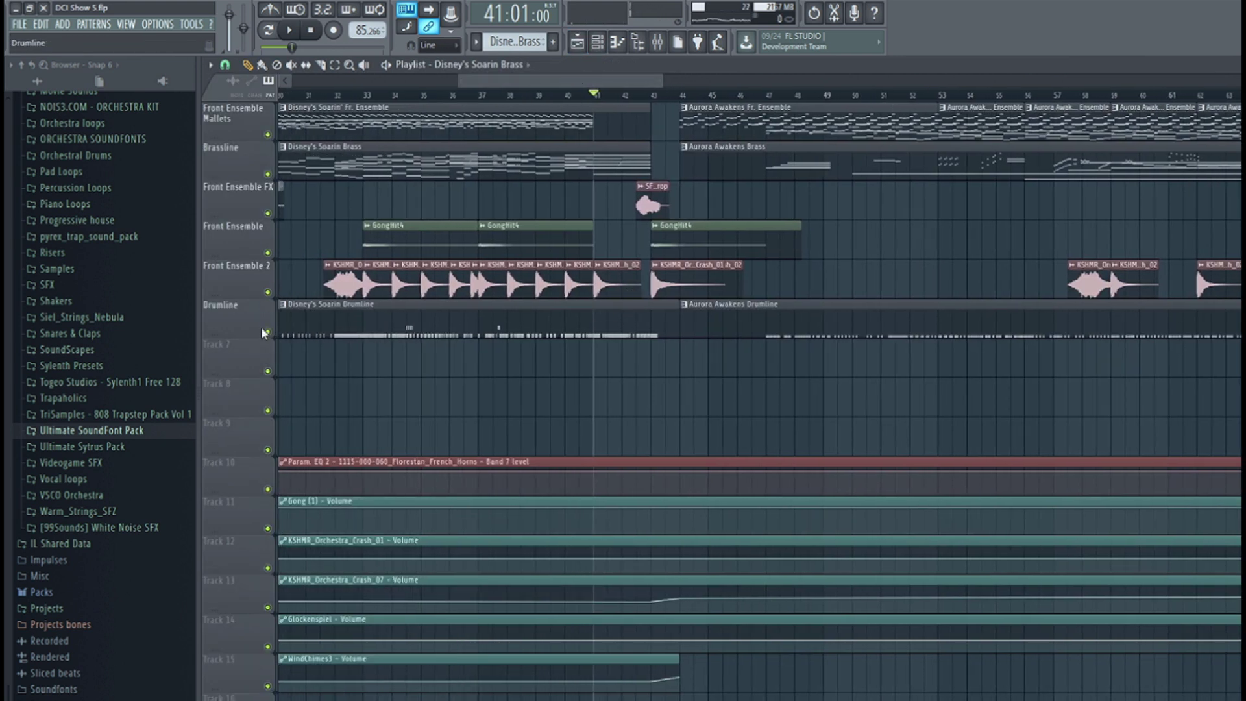
left_click(268, 135)
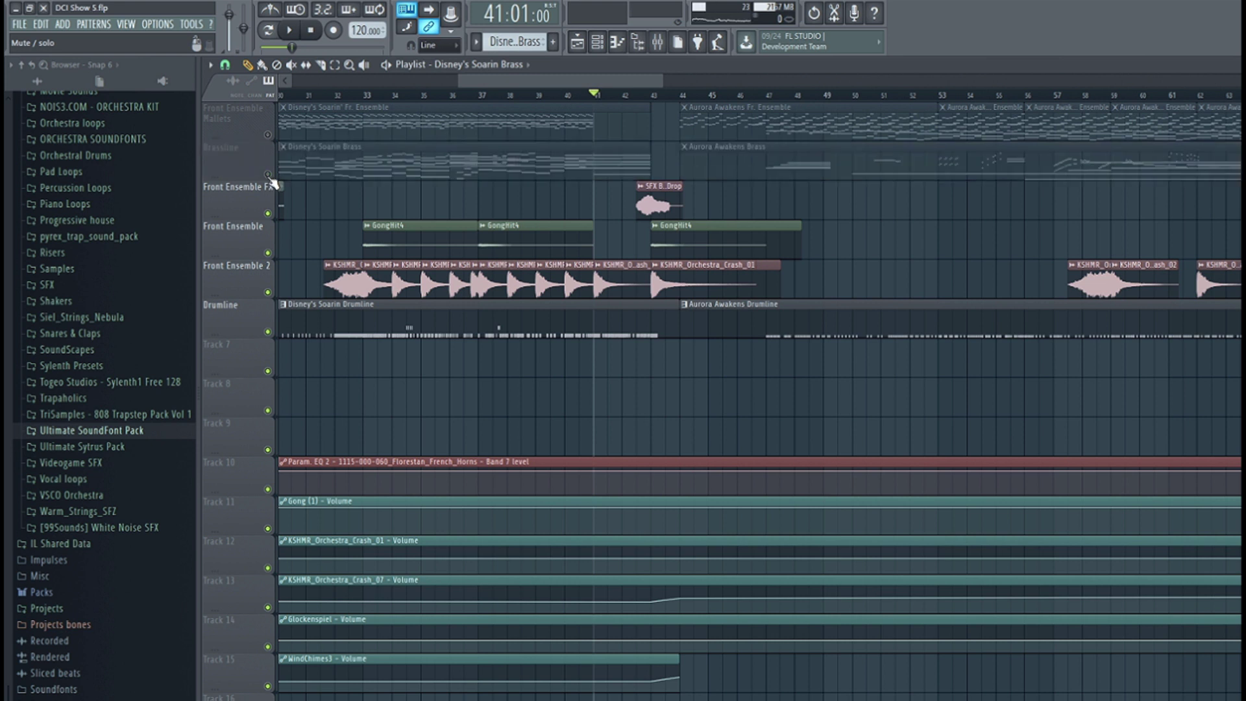
left_click(267, 174)
scroll(759, 389, "right", 2)
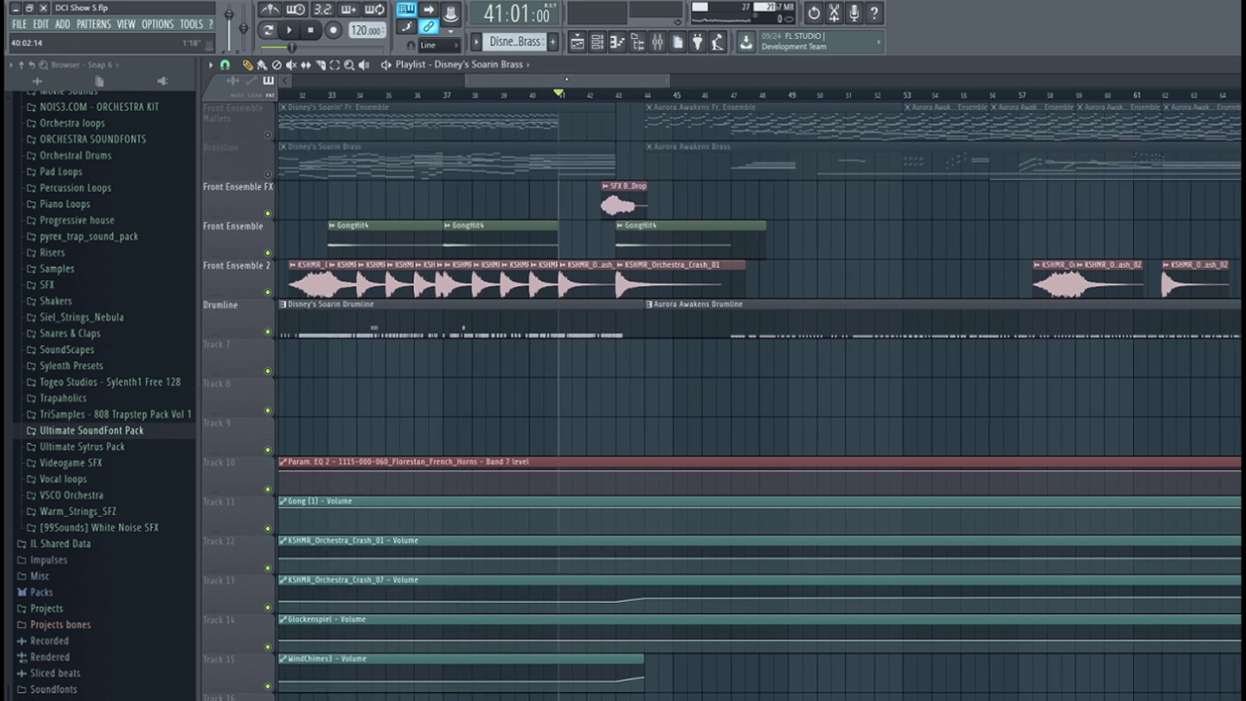
key("space")
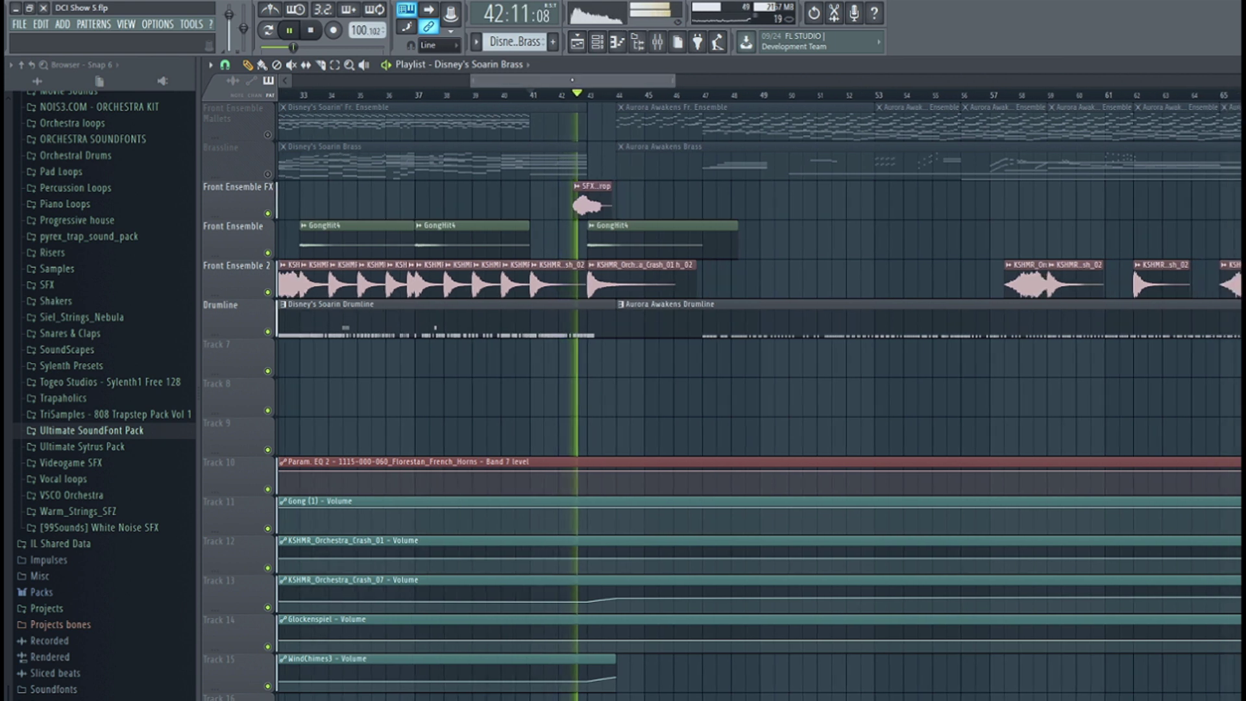
key("space")
- Unmute the Brassline and Front Ensemble Mallets tracks and save the project
left_click(267, 174)
left_click(267, 134)
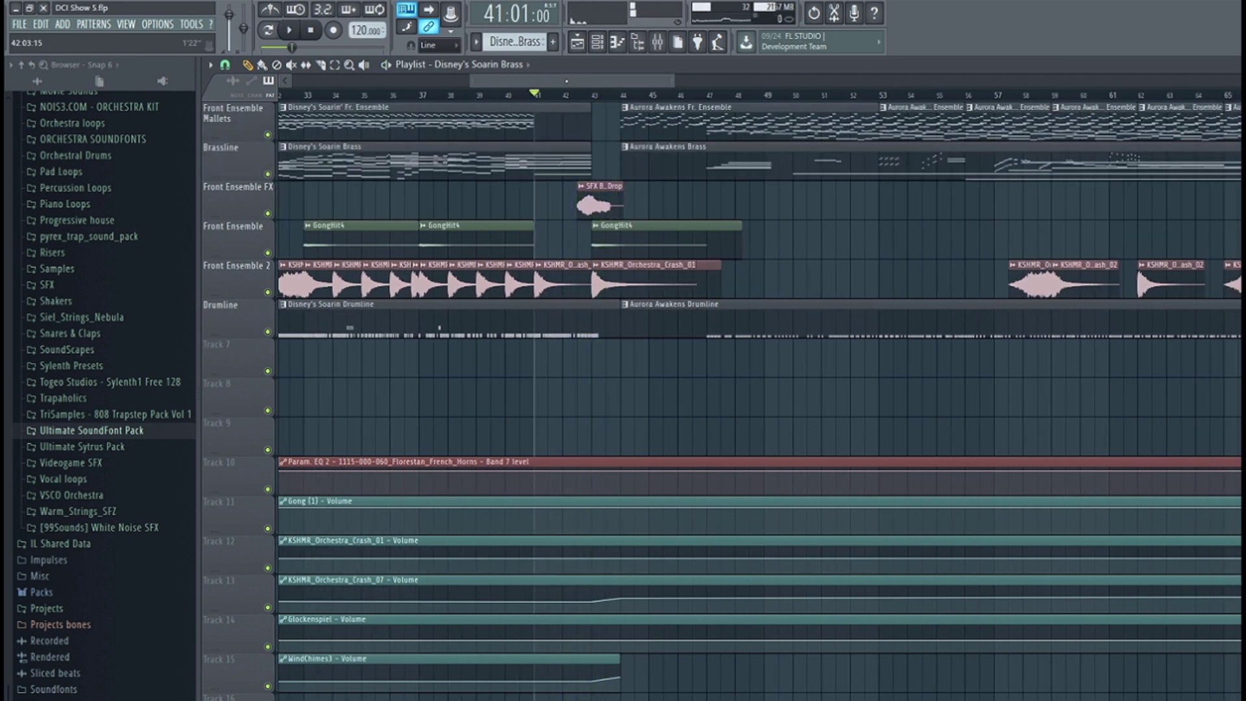
key("ctrl+s")
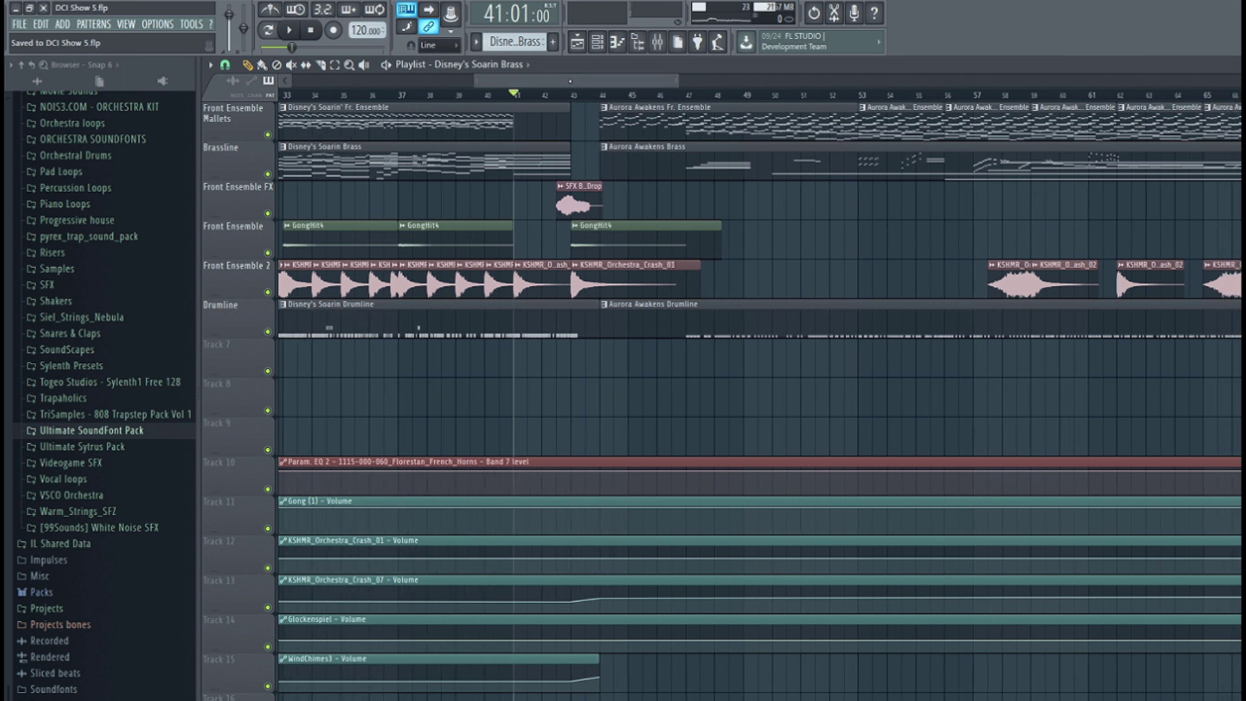
- Examine the volume, tempo and effect automation tracks below the Drumline track, and save the project
left_click_drag(577, 80, 579, 80)
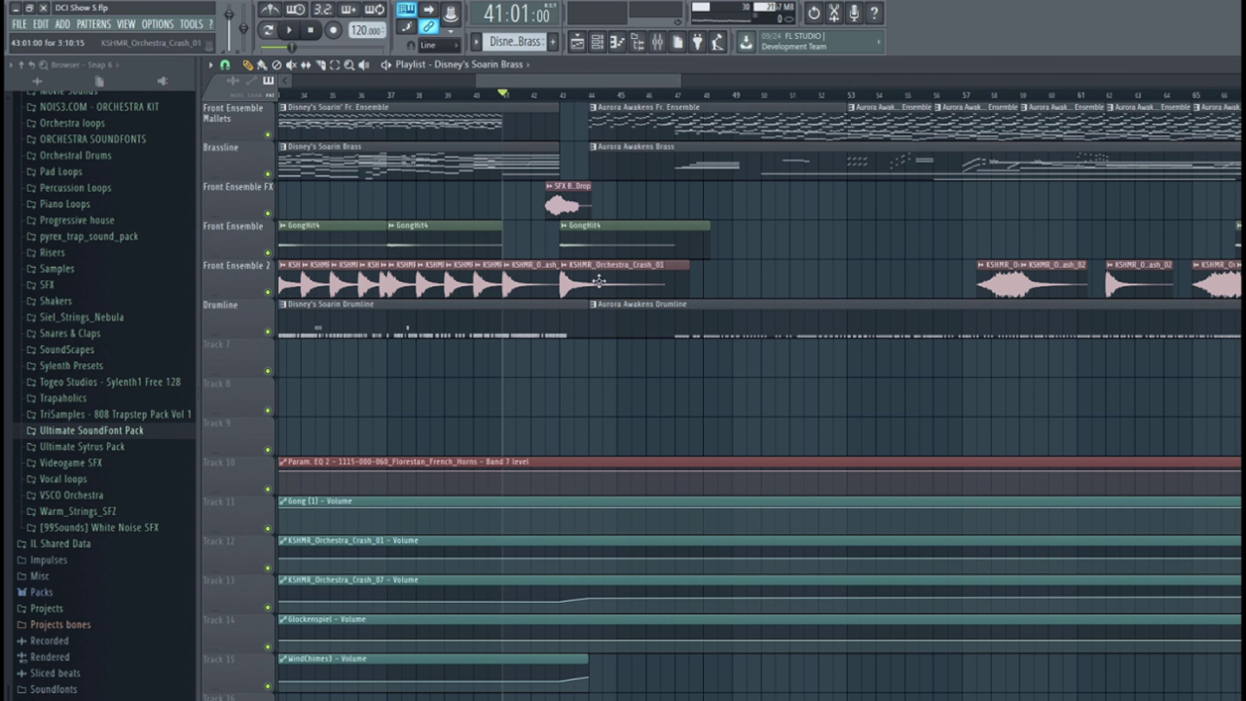
scroll(562, 208, "down", 1)
scroll(564, 236, "up", 1)
scroll(567, 237, "down", 10)
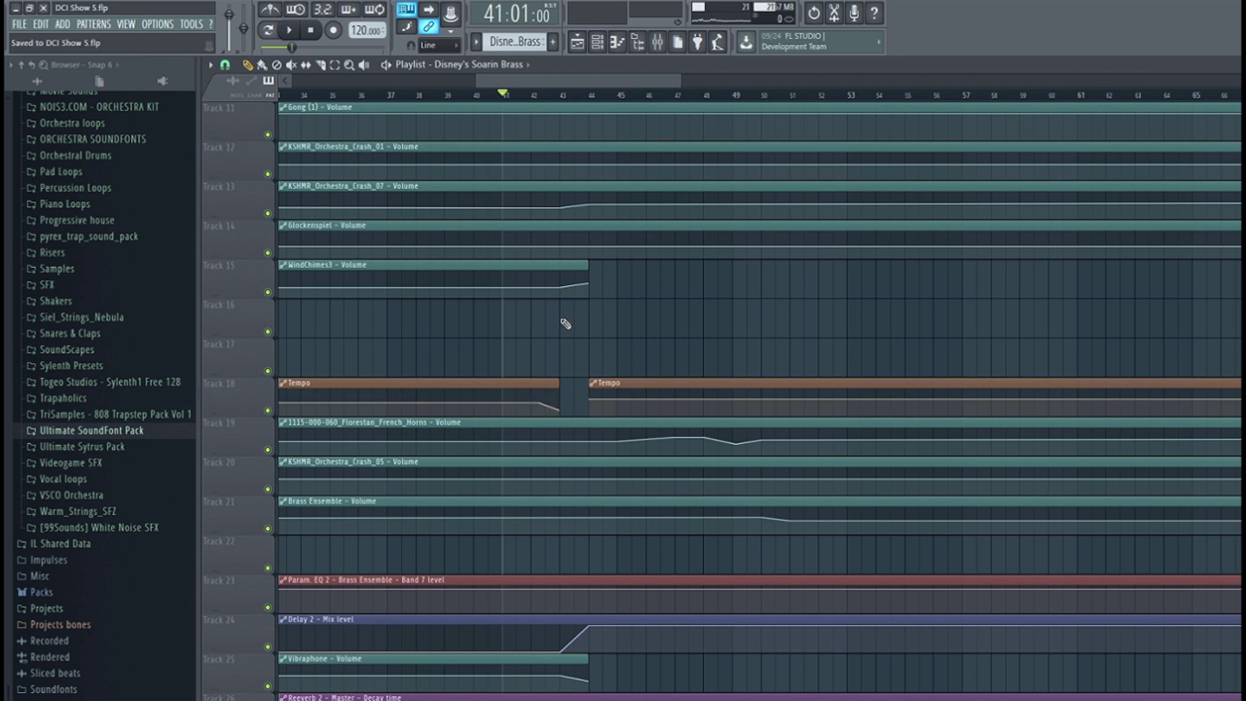
scroll(565, 324, "up", 10)
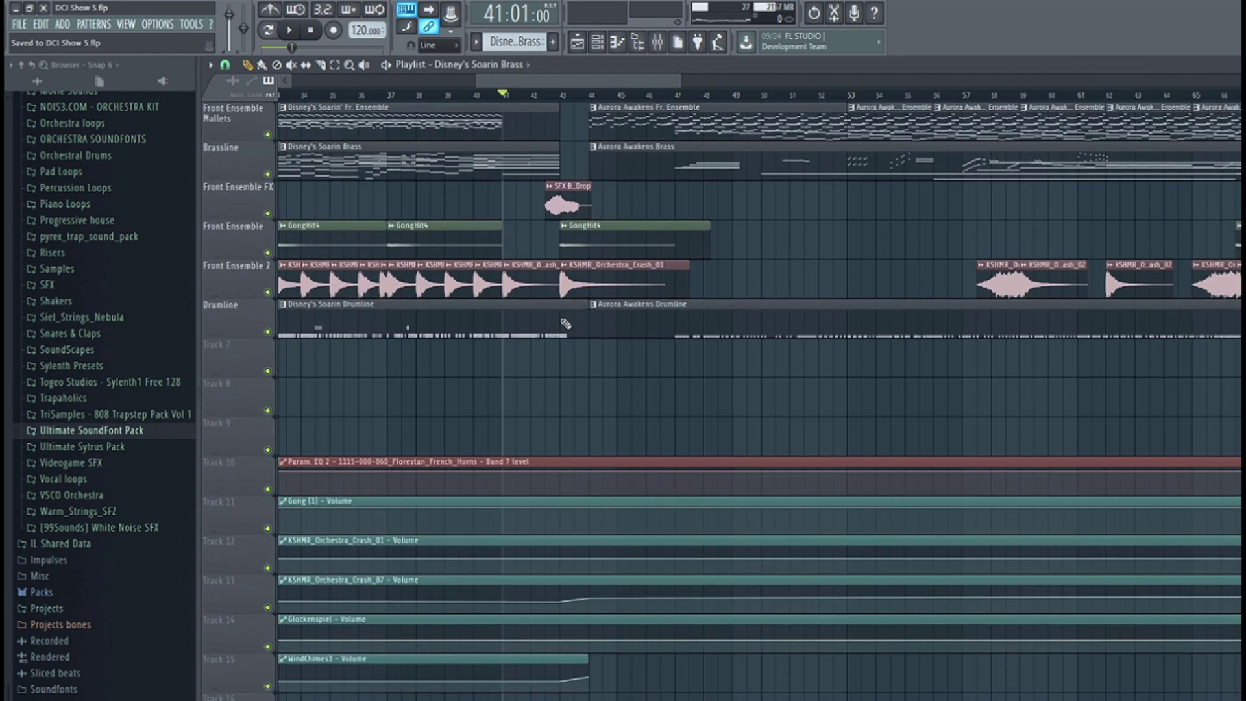
key("ctrl+s")
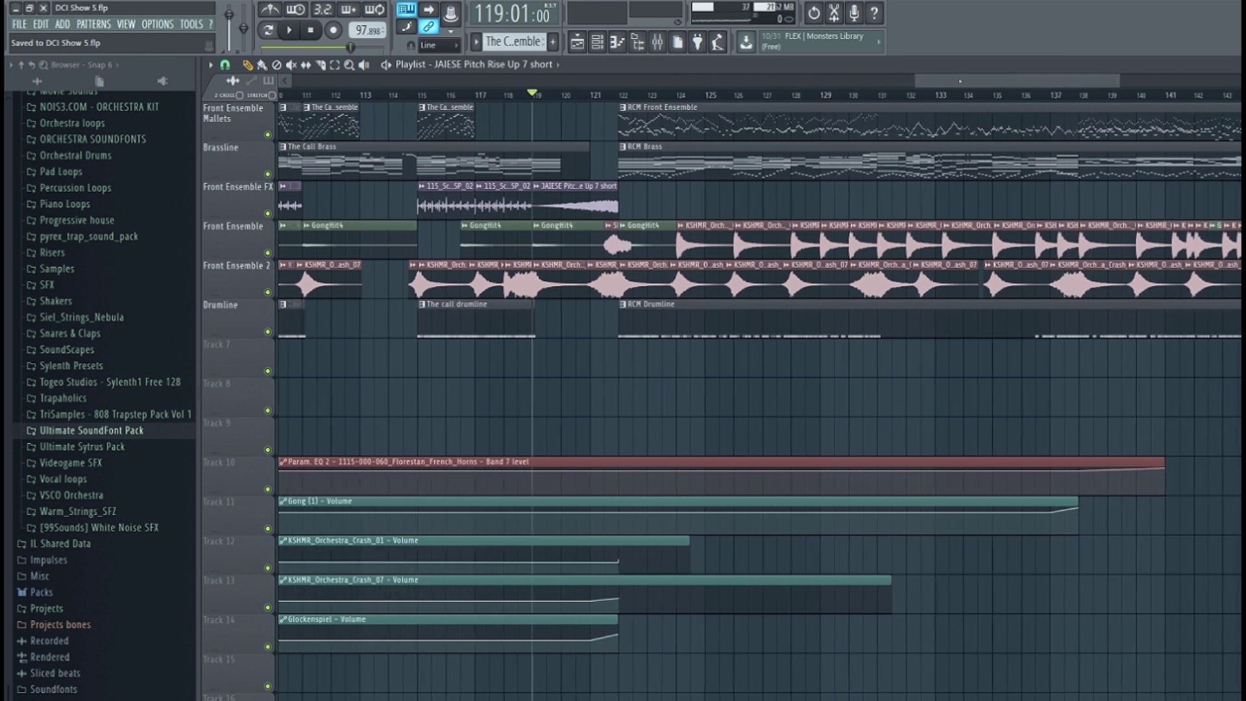
- Set the playback start to bar 122 at the beginning of the RCM section and mute the Brassline track
left_click(622, 95)
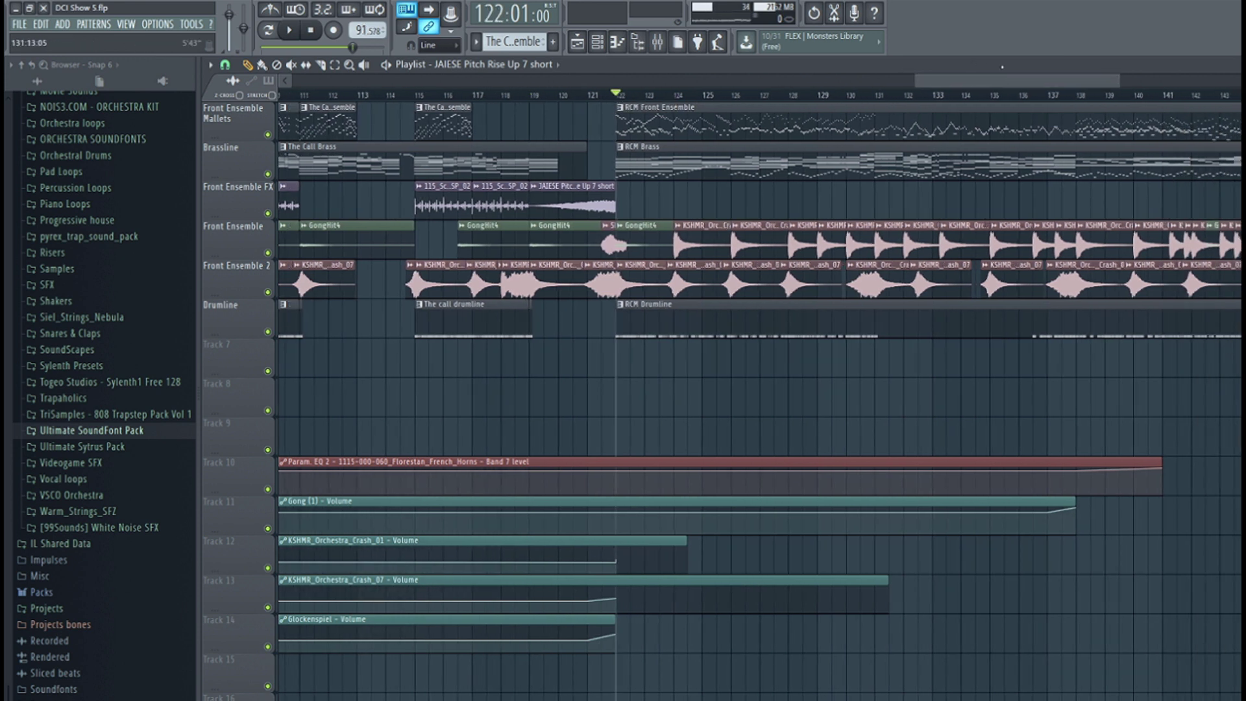
left_click_drag(1012, 82, 1038, 82)
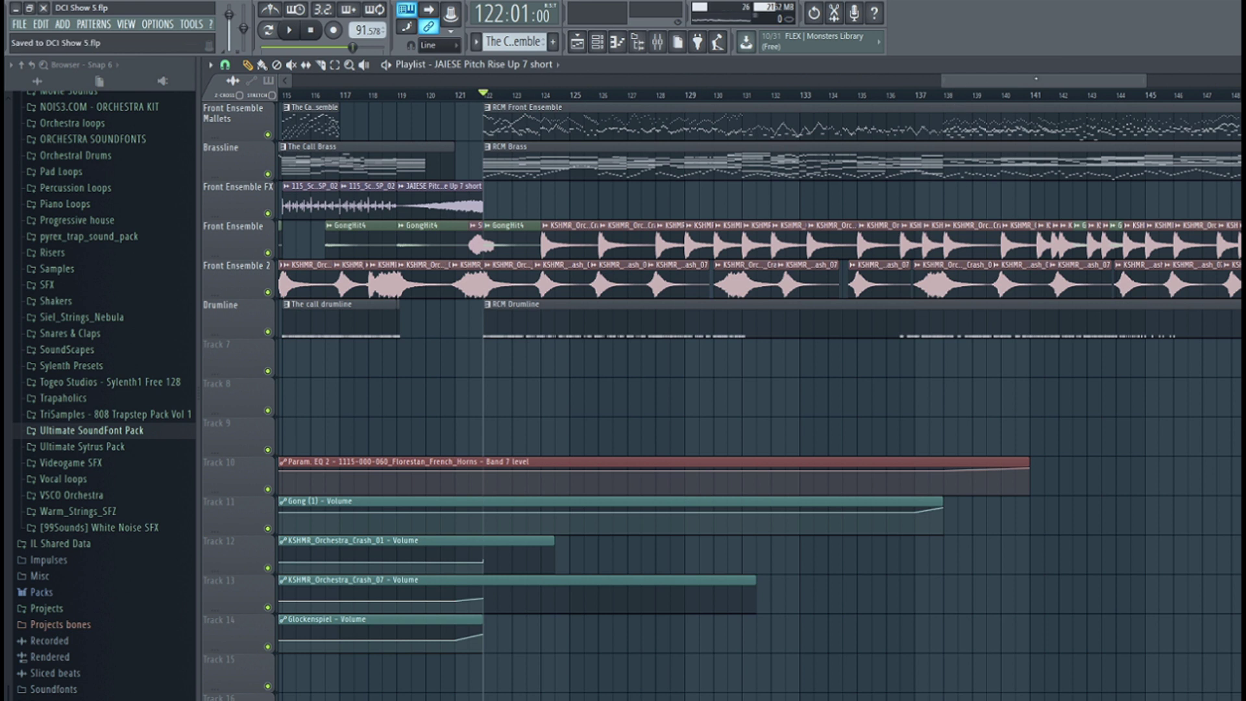
left_click_drag(1035, 79, 1045, 81)
left_click(267, 174)
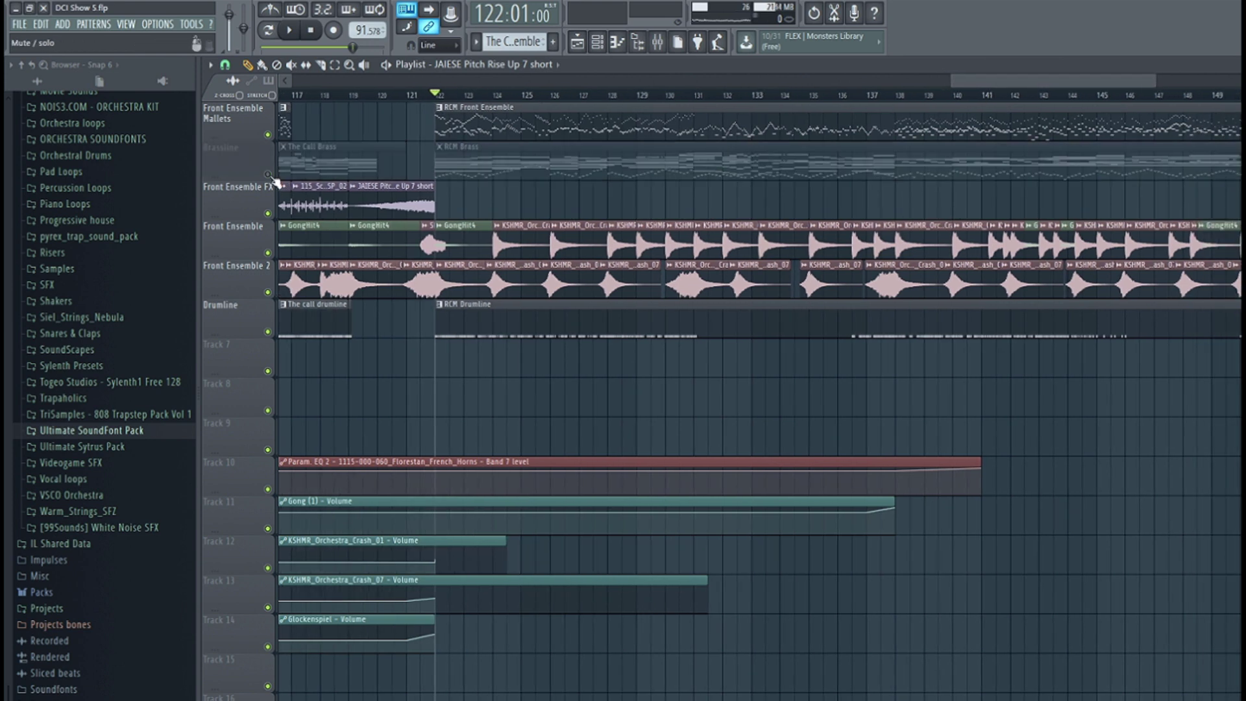
- Open the Vibraphone part of the RCM Front Ensemble pattern in the piano roll and show it from bar 1
left_click(597, 41)
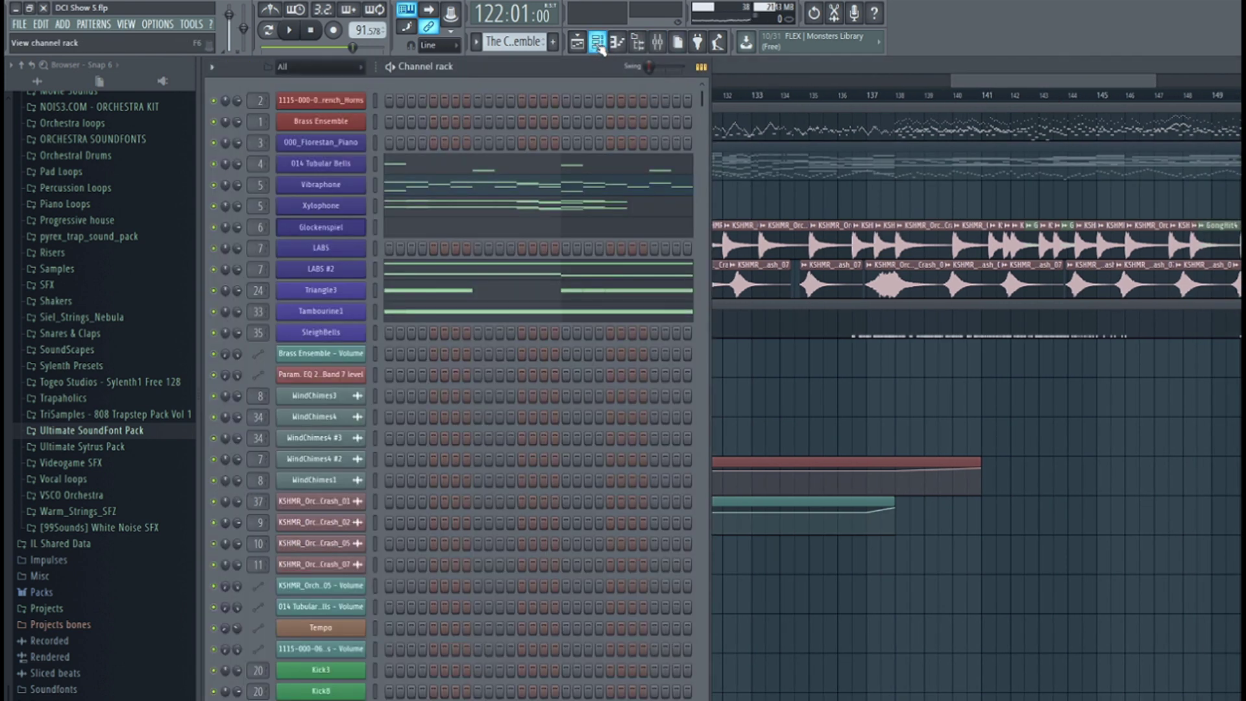
left_click(597, 41)
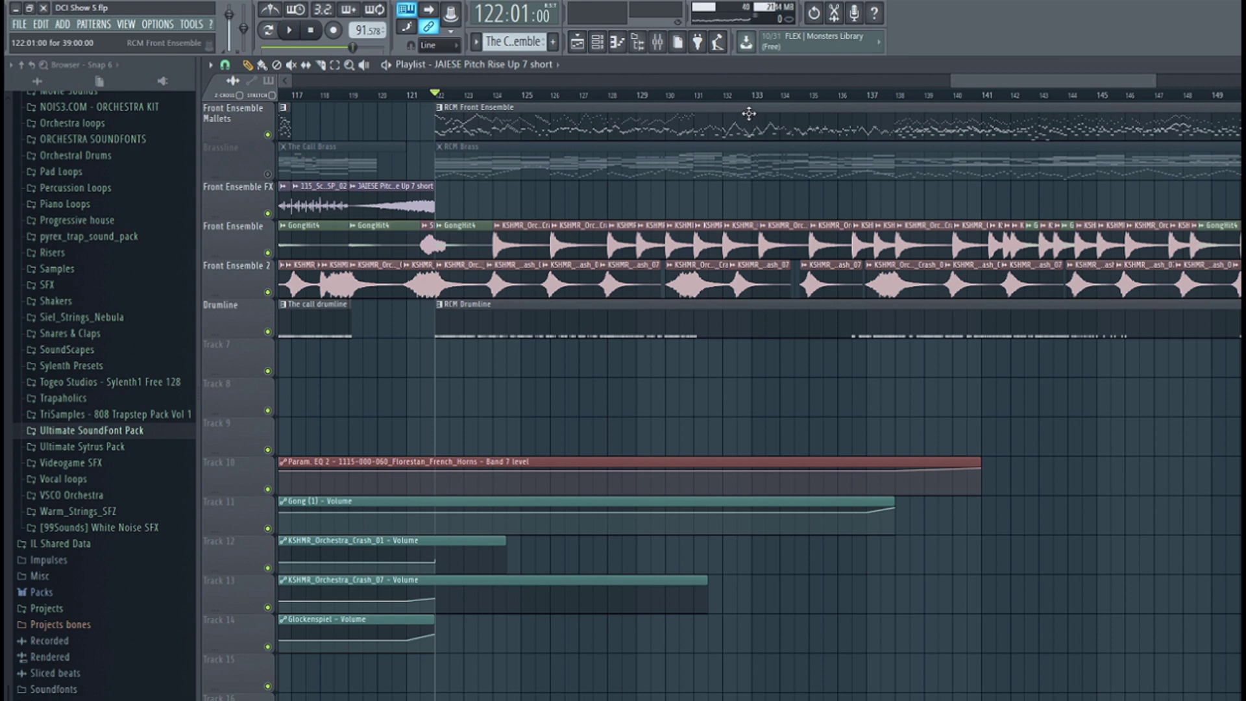
left_click(597, 42)
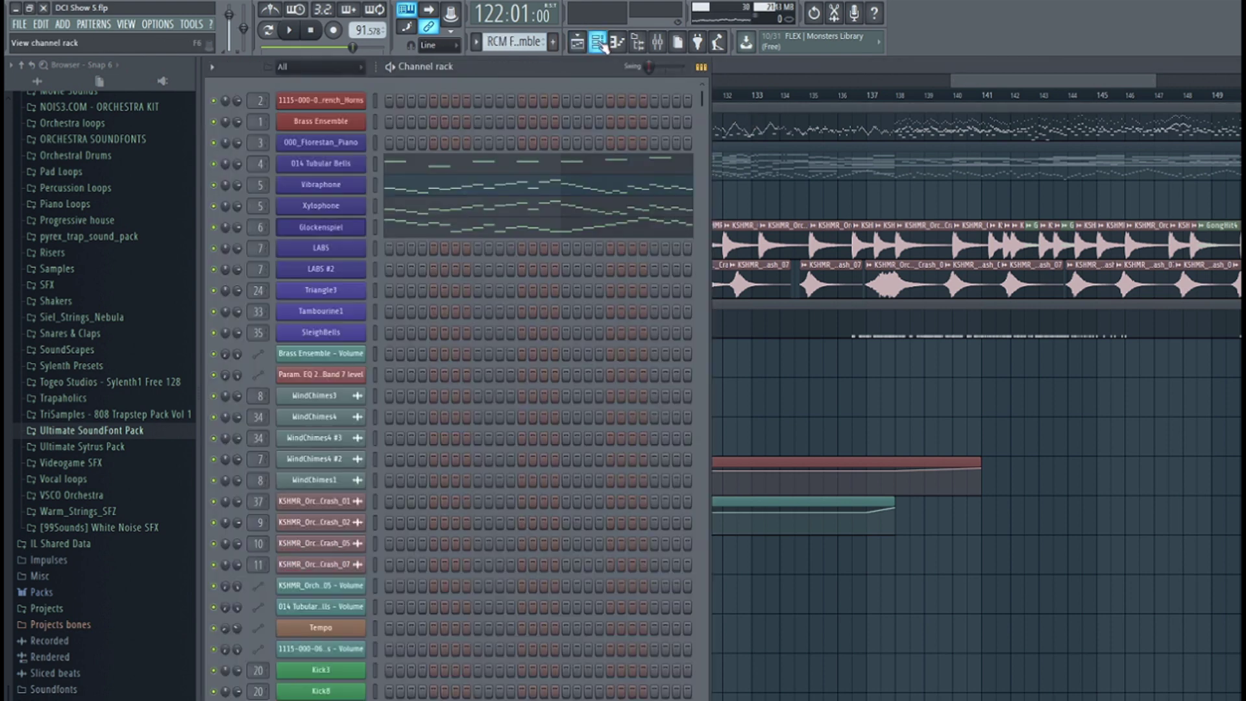
left_click(617, 42)
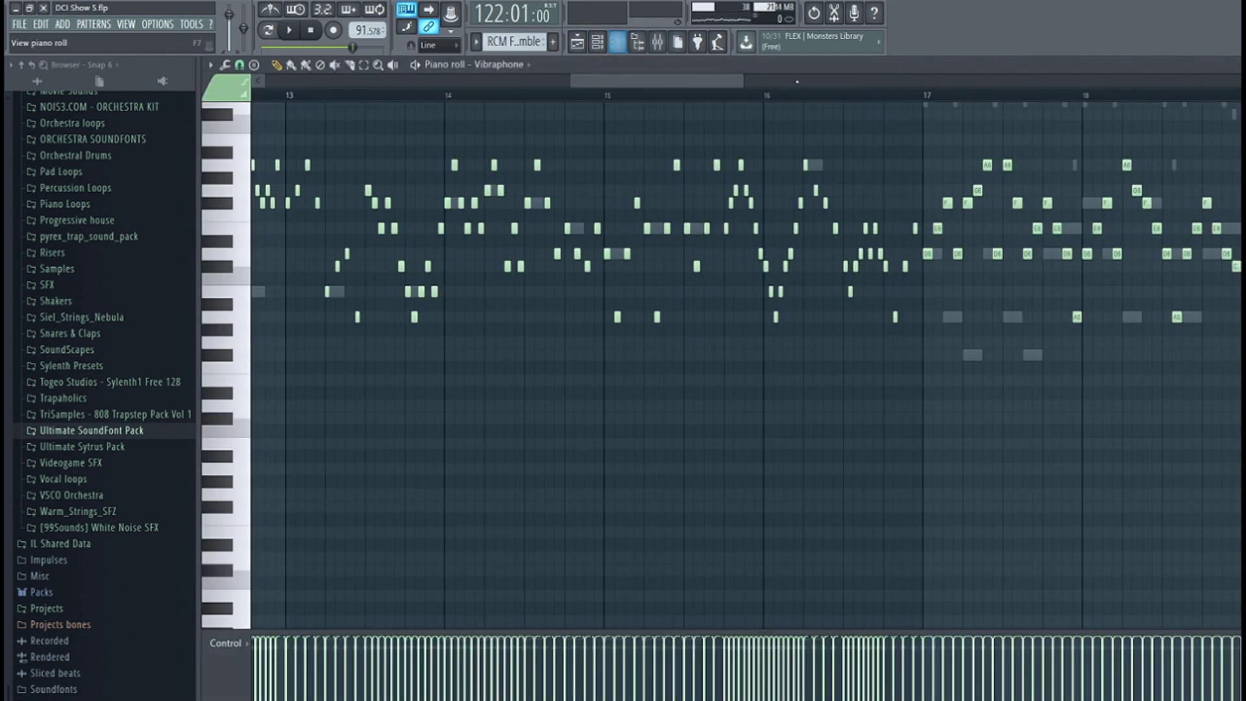
left_click_drag(610, 81, 253, 80)
scroll(328, 208, "up", 4)
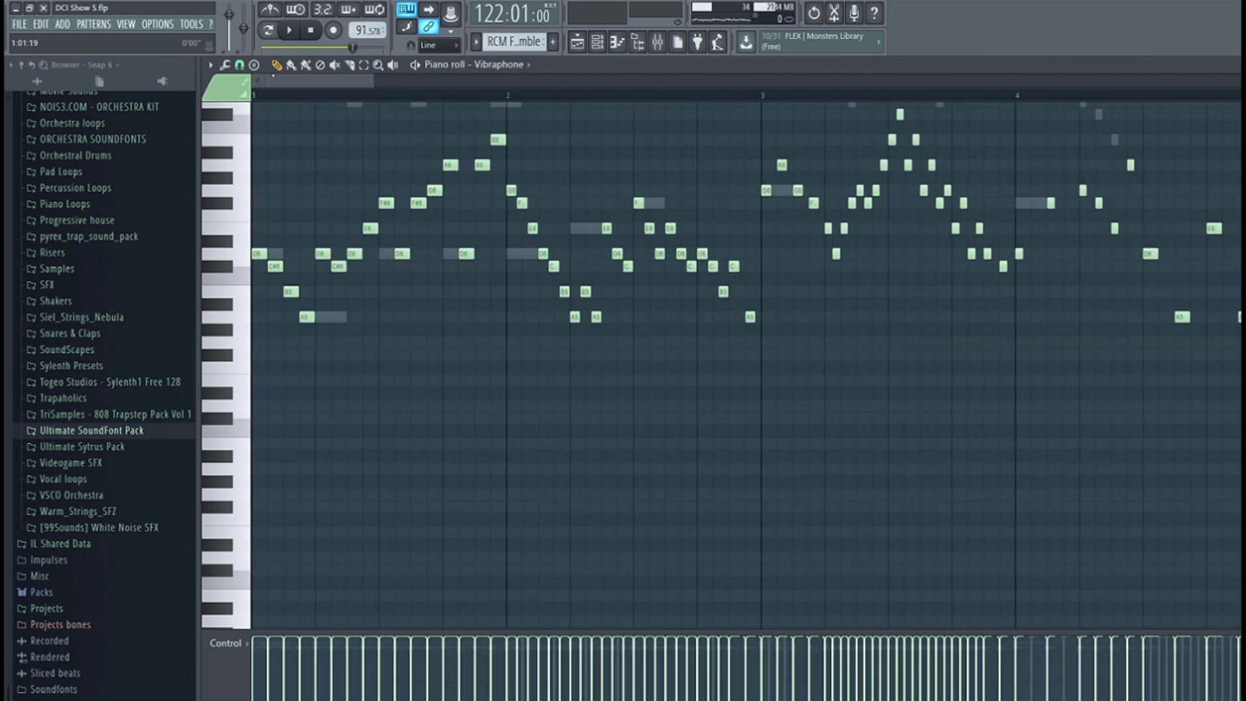
- Play the opening of the Vibraphone part from bar 122 briefly, stop, and return to the playlist
key("space")
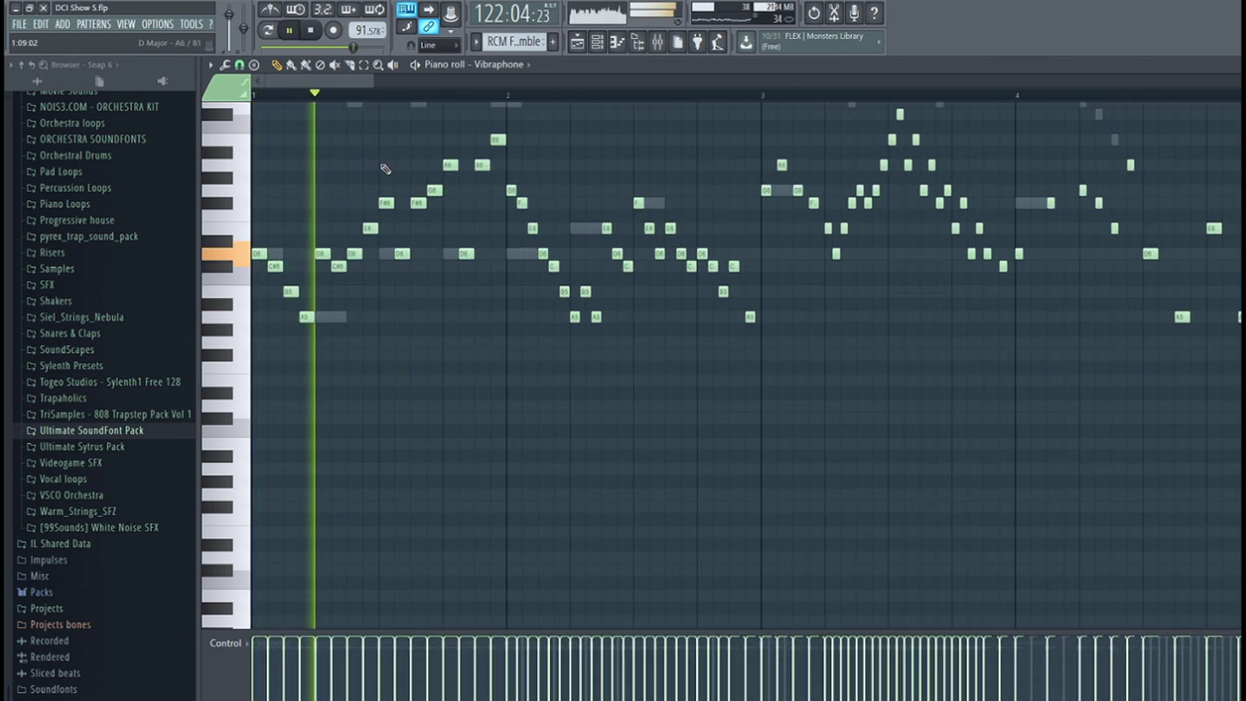
scroll(380, 166, "up", 3)
key("space")
key("F5")
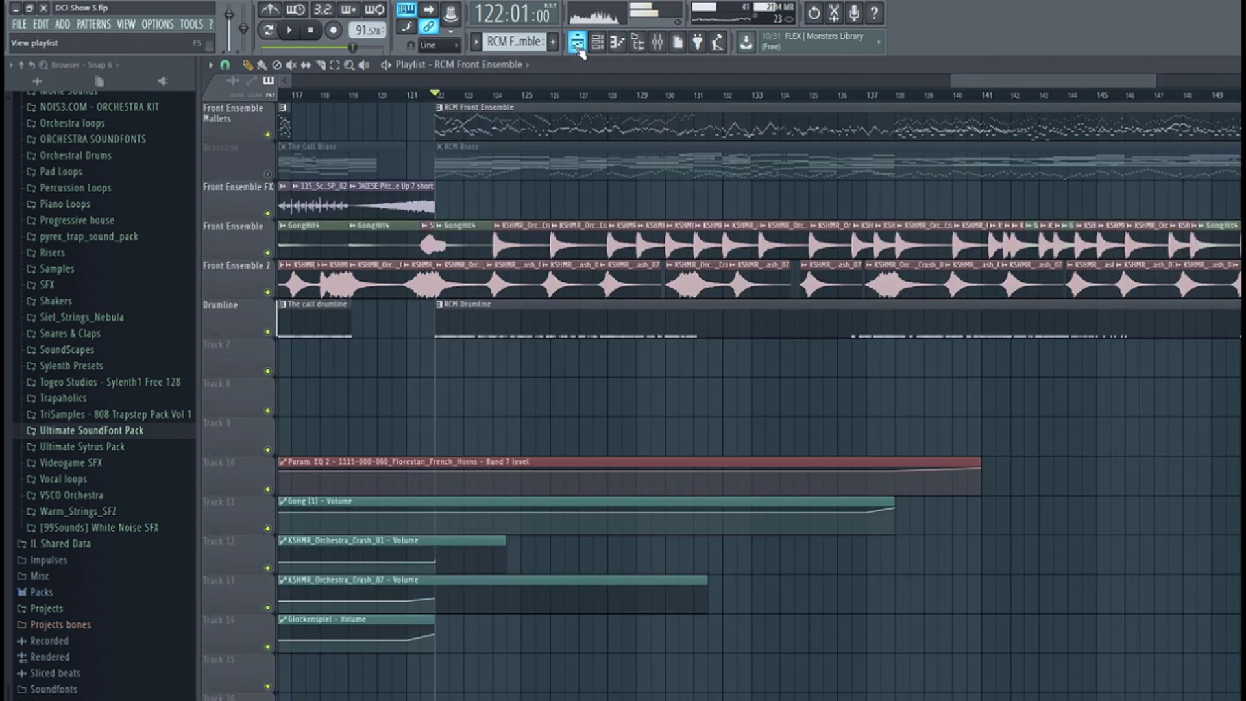
- With the Drumline track muted, play from bar 122 while following the Vibraphone notes in the piano roll, and save the project
key("space")
key("F7")
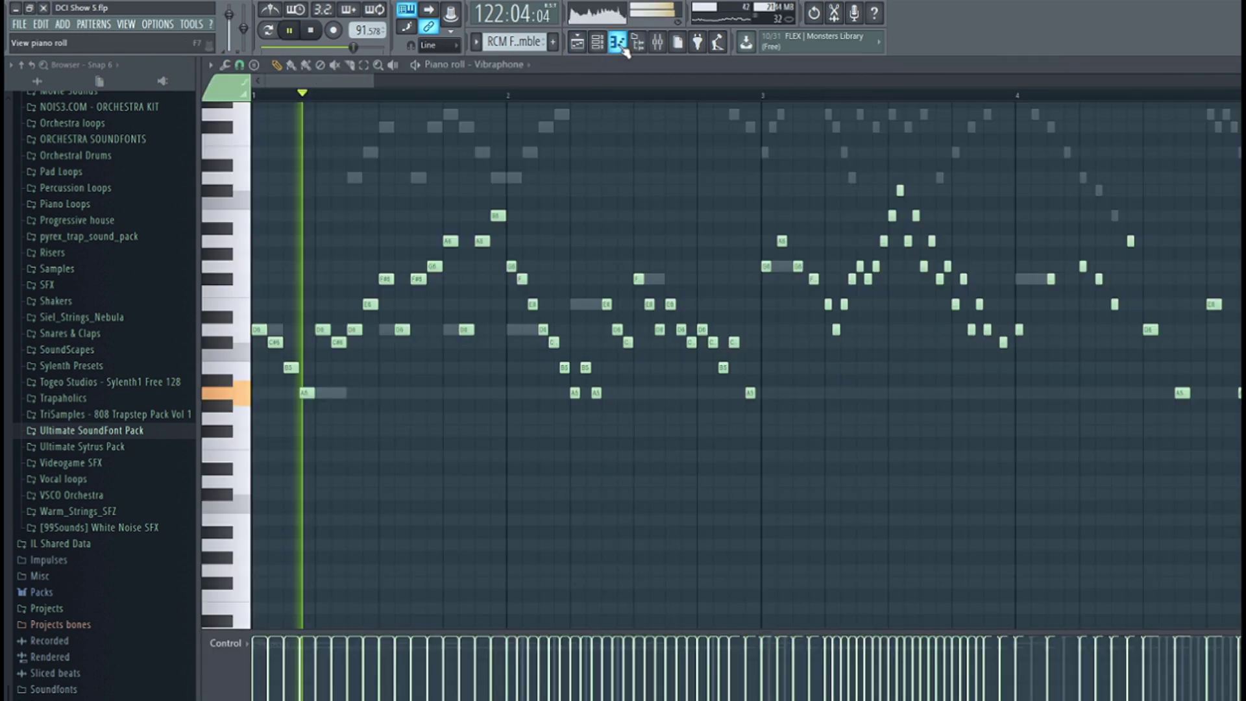
scroll(548, 211, "down", 3)
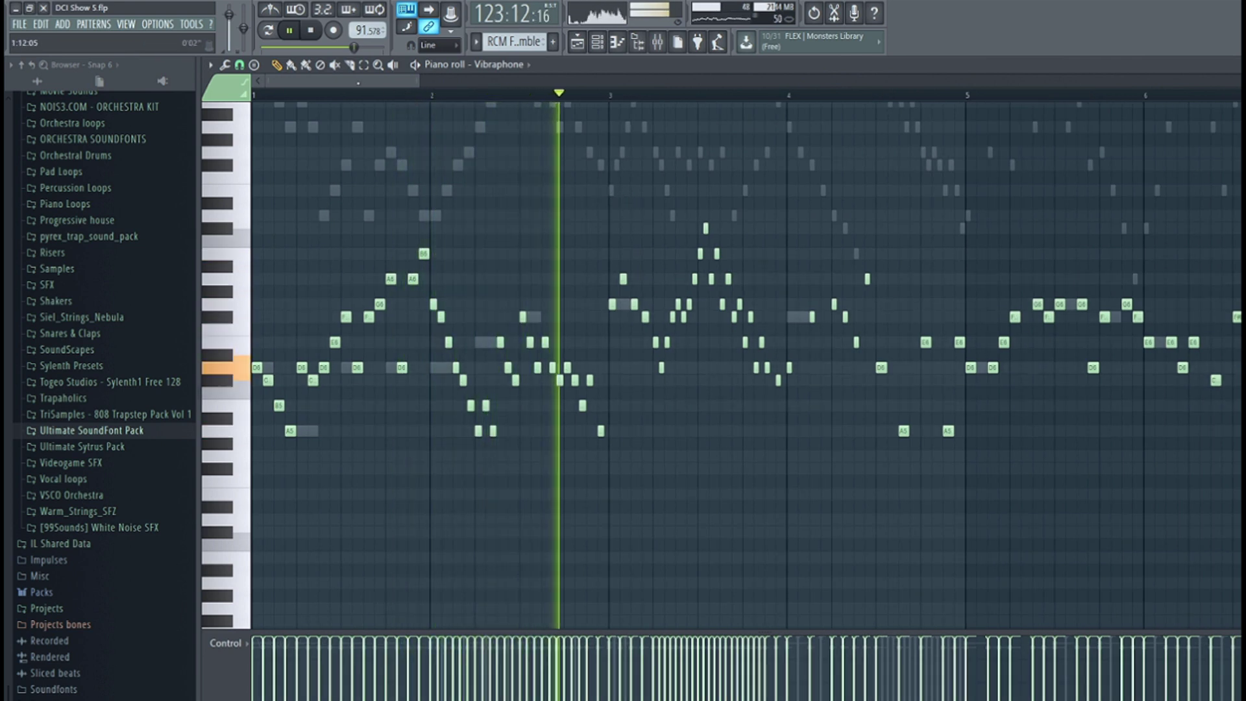
key("ctrl+s")
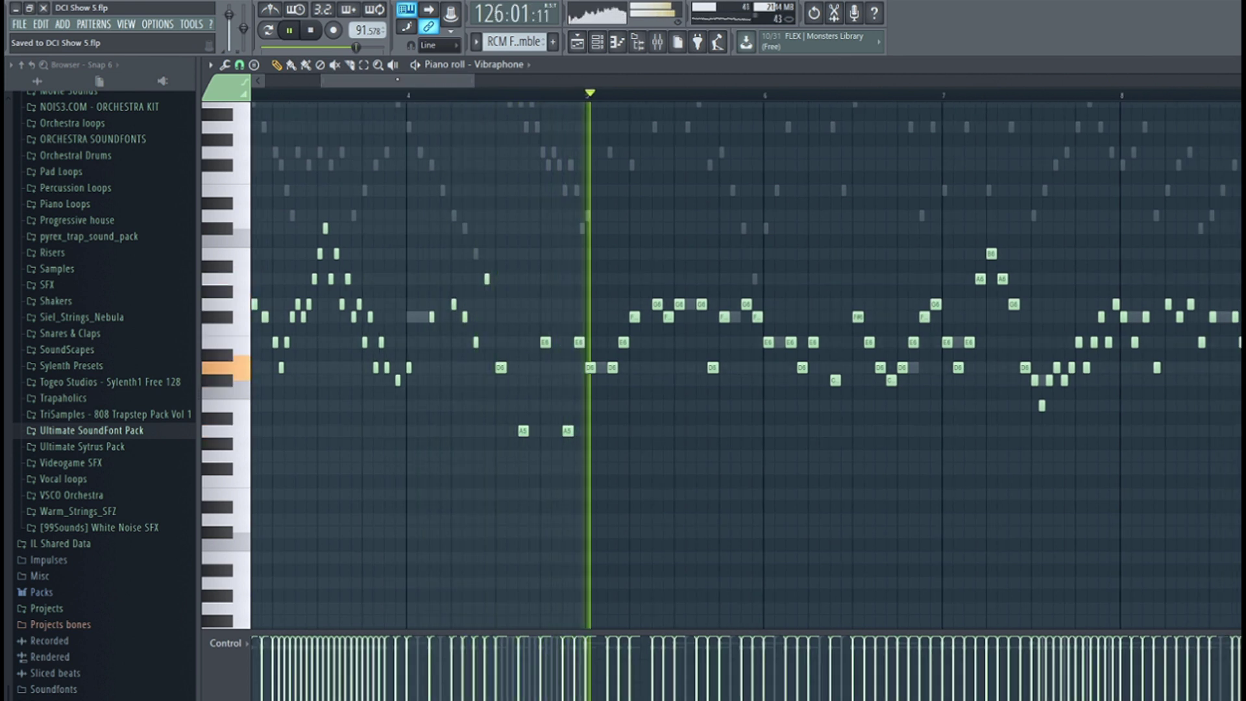
key("space")
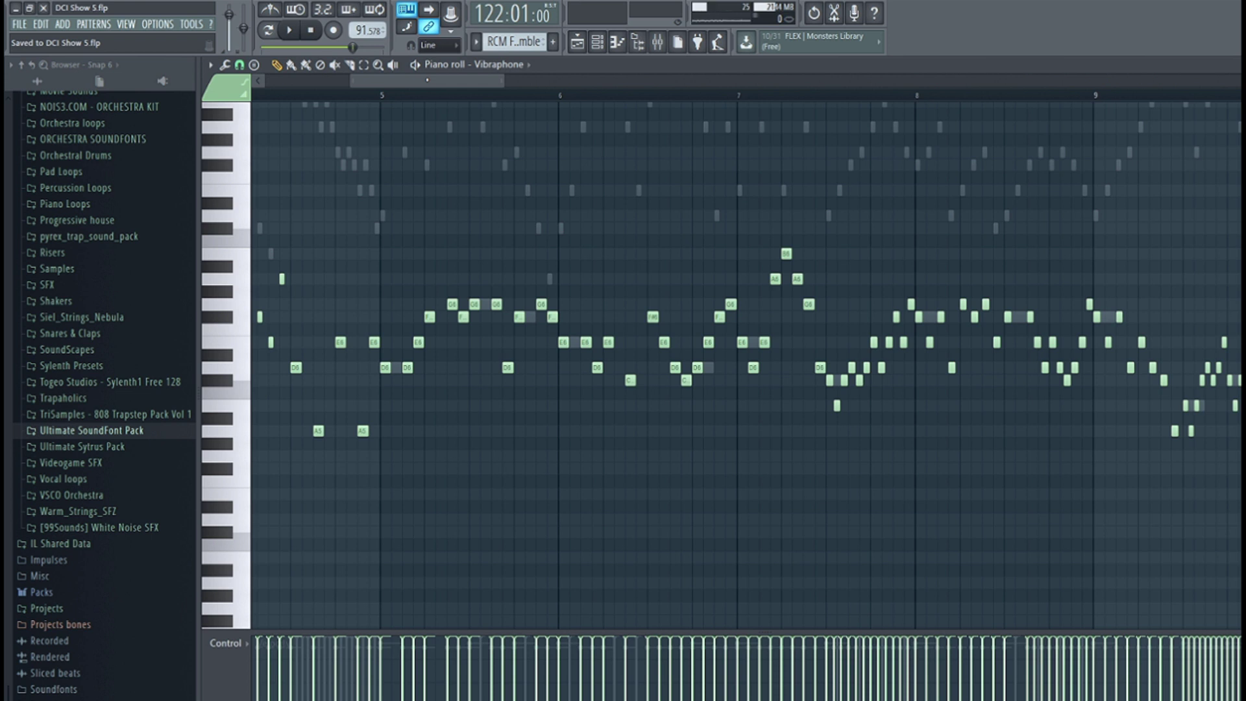
left_click_drag(426, 80, 380, 76)
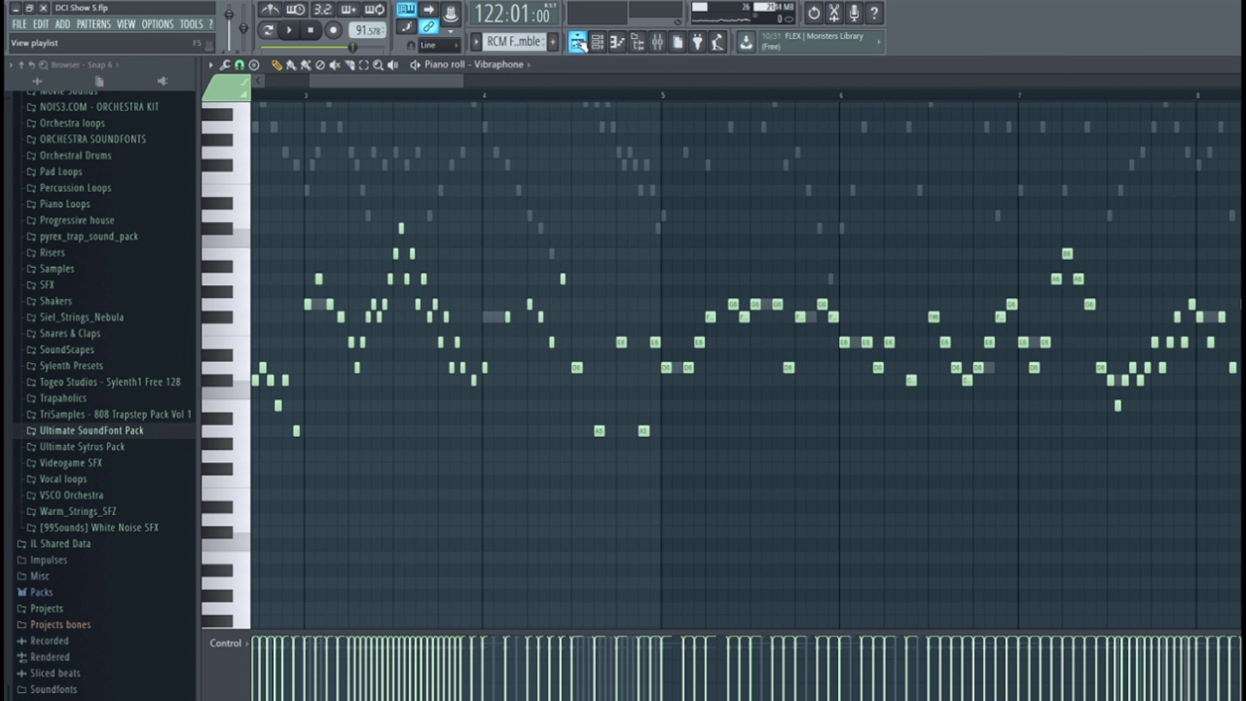
- Mute the Front Ensemble Mallets track and unmute the Brassline track in the playlist
left_click(576, 42)
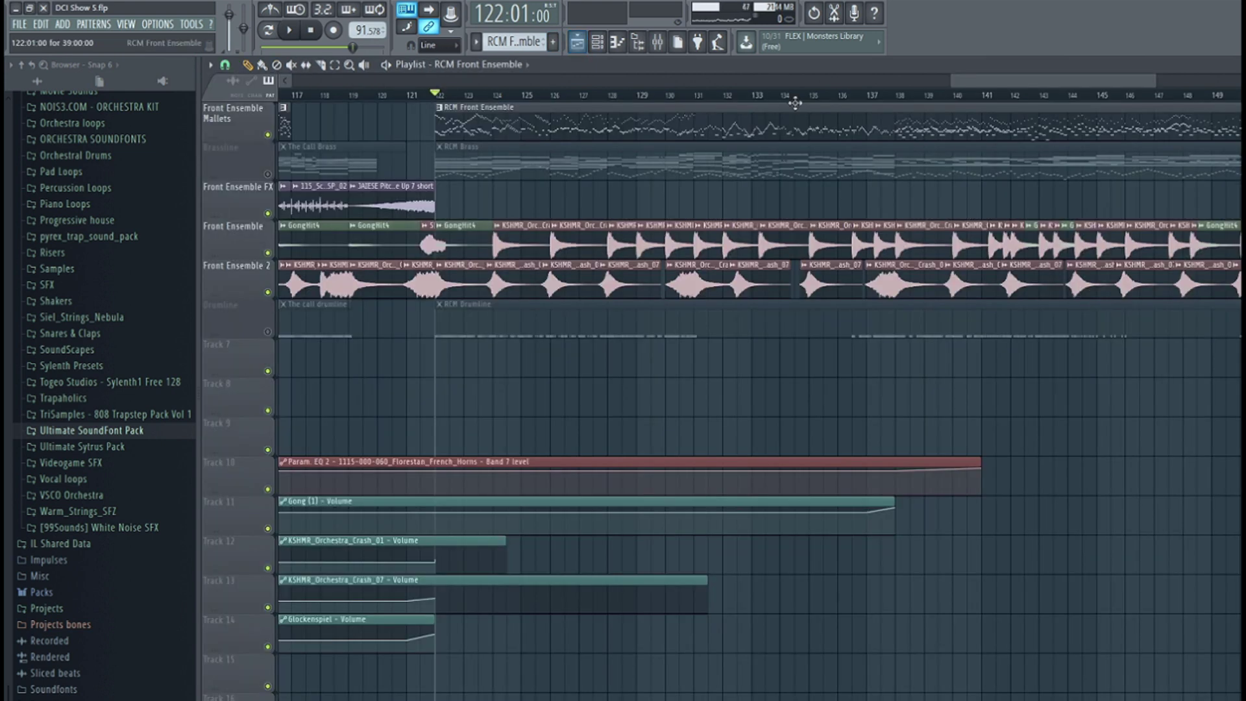
left_click(267, 134)
left_click(267, 174)
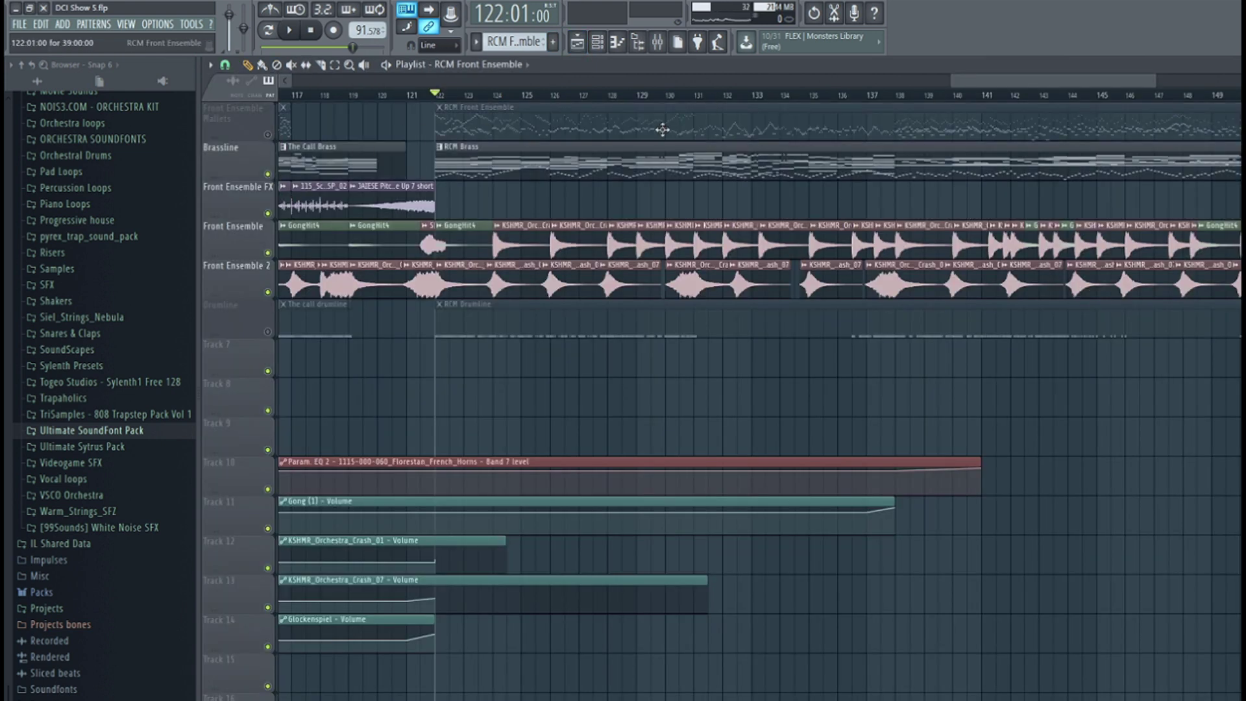
- Open the Brass Ensemble part of the RCM Brass pattern in the piano roll
left_click(600, 46)
left_click(597, 43)
scroll(515, 40, "up", 1)
left_click(597, 42)
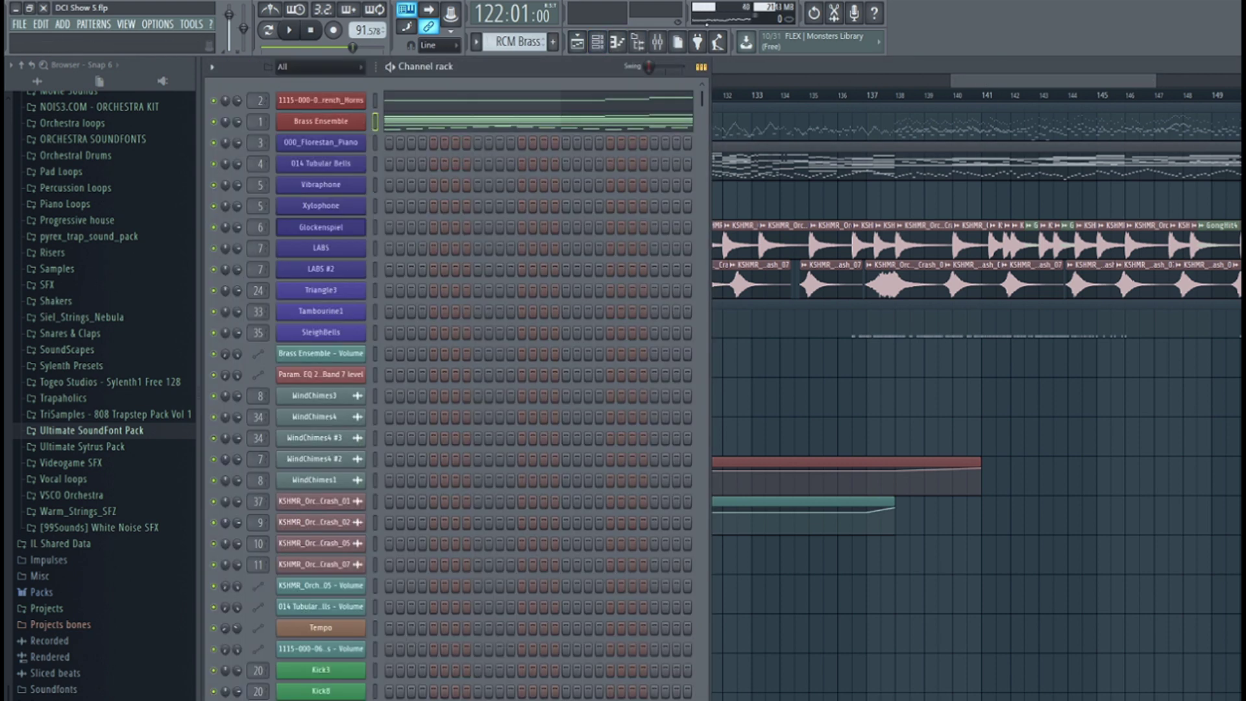
left_click(529, 121)
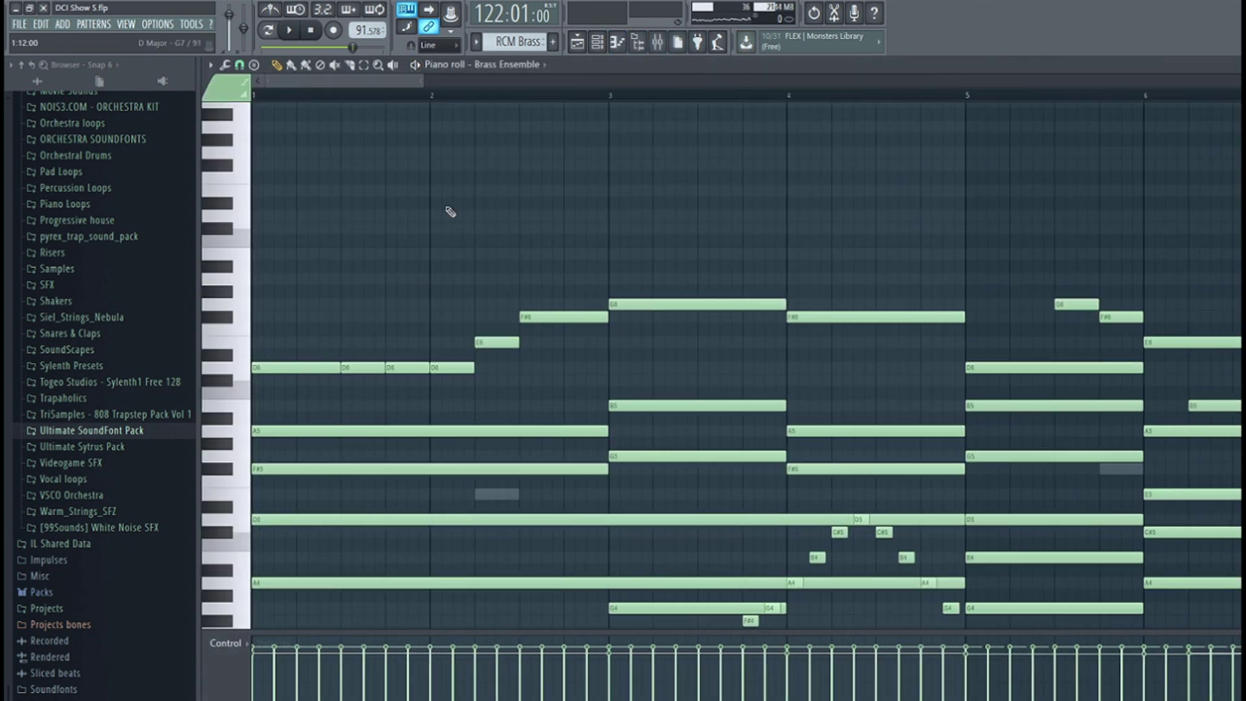
- Play from bar 122 while following the Brass Ensemble chords and low moving line in the piano roll
key("space")
scroll(496, 209, "down", 3)
scroll(496, 209, "down", 1)
scroll(496, 201, "down", 2)
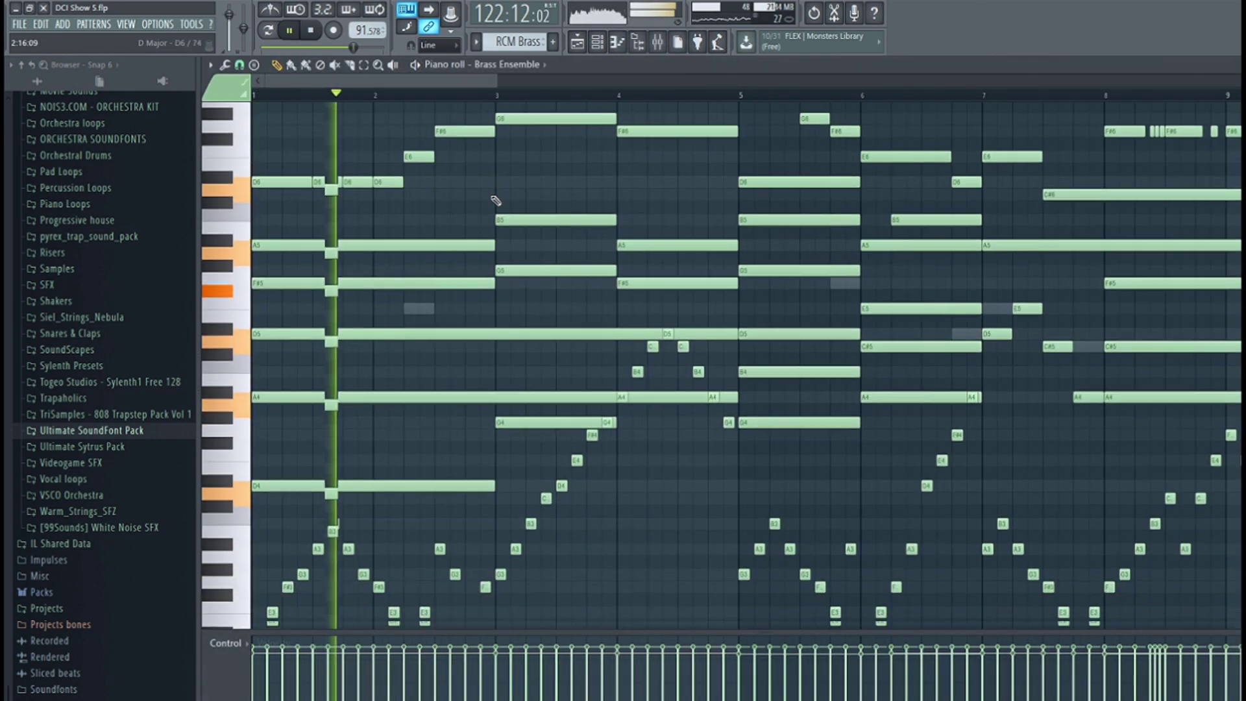
scroll(495, 200, "down", 1)
scroll(500, 196, "up", 1)
scroll(512, 186, "down", 2)
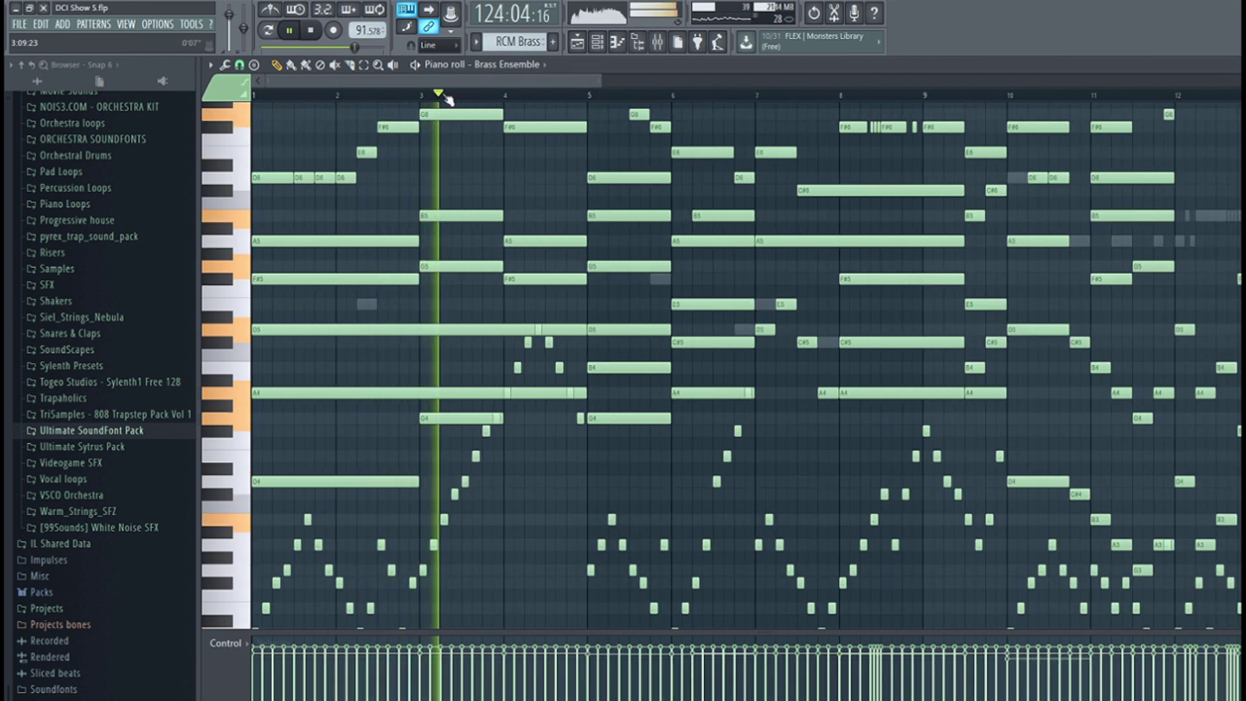
key("space")
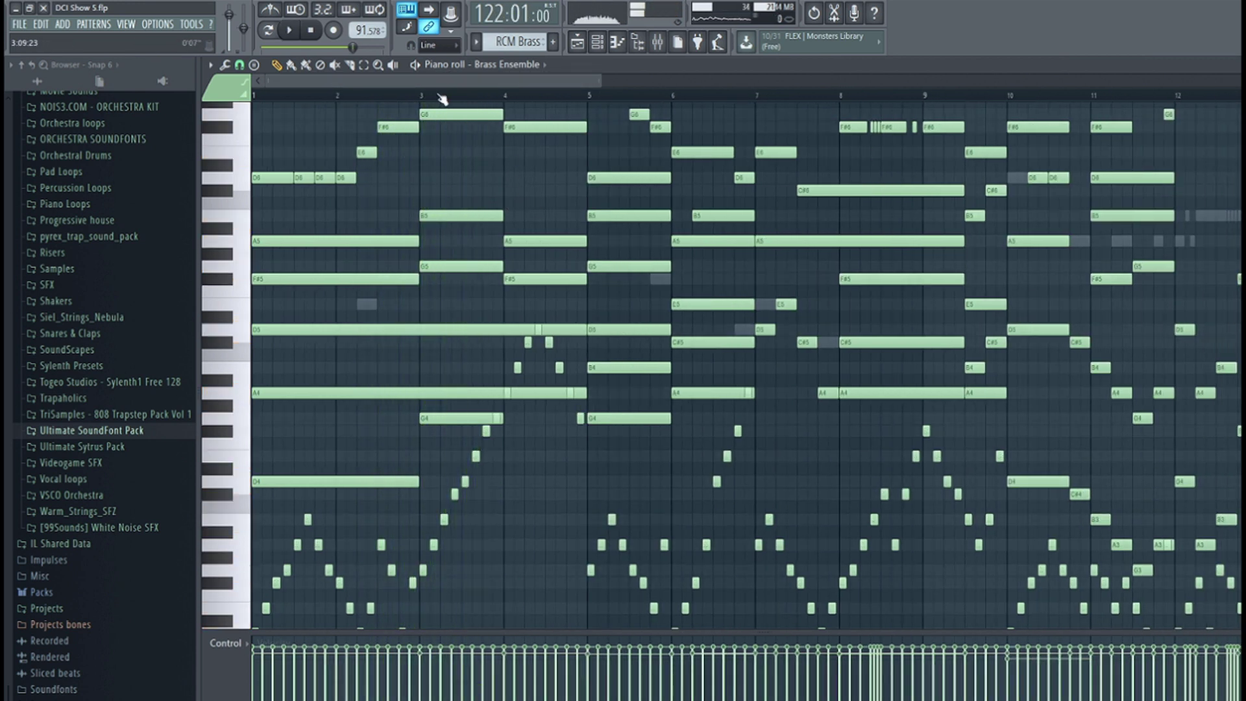
- Sound out the low moving line's notes in the first bars of the Brass Ensemble part, and save the project
scroll(431, 181, "up", 2)
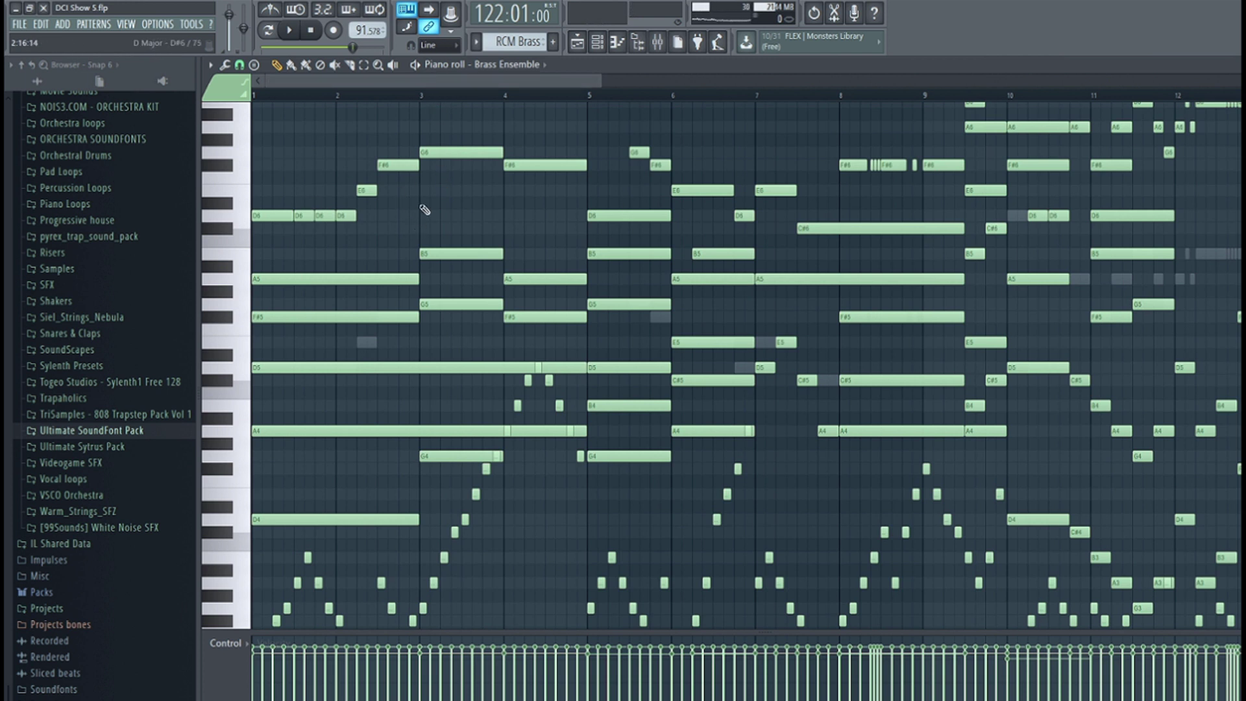
scroll(390, 181, "down", 10)
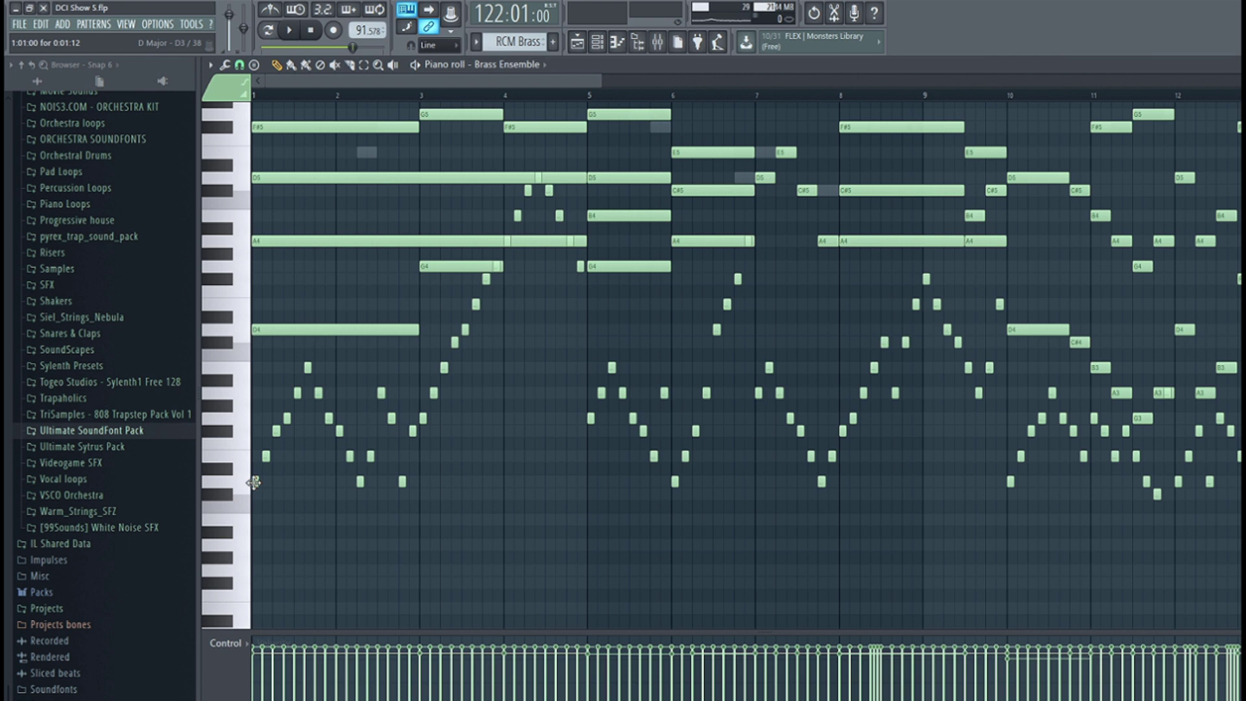
left_click(256, 482)
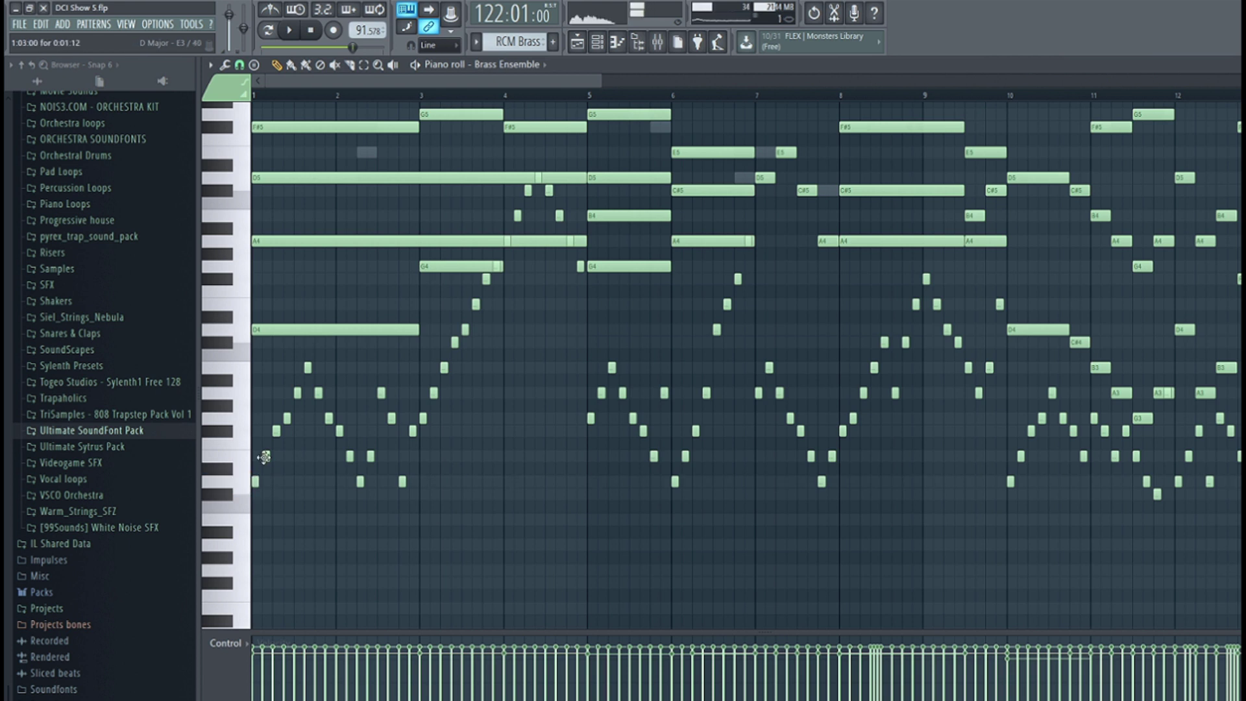
left_click(265, 457)
left_click(287, 418)
left_click(307, 367)
left_click(317, 392)
left_click(329, 418)
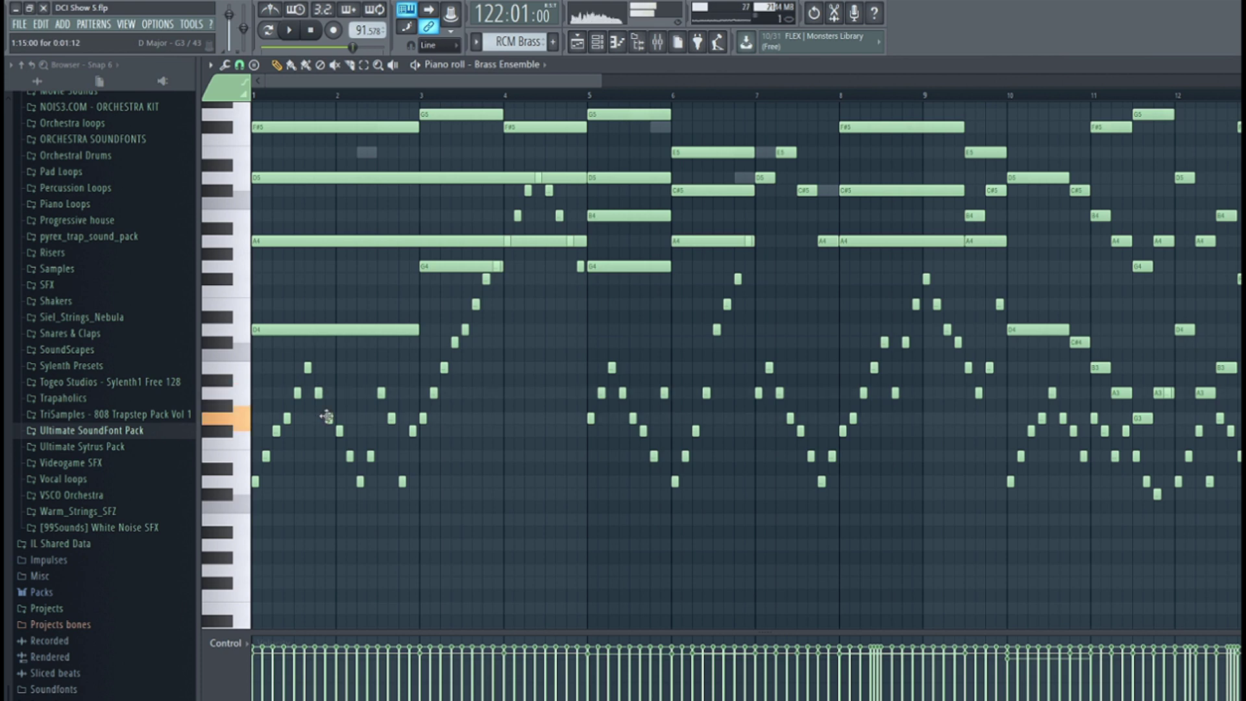
left_click(339, 430)
key("ctrl+s")
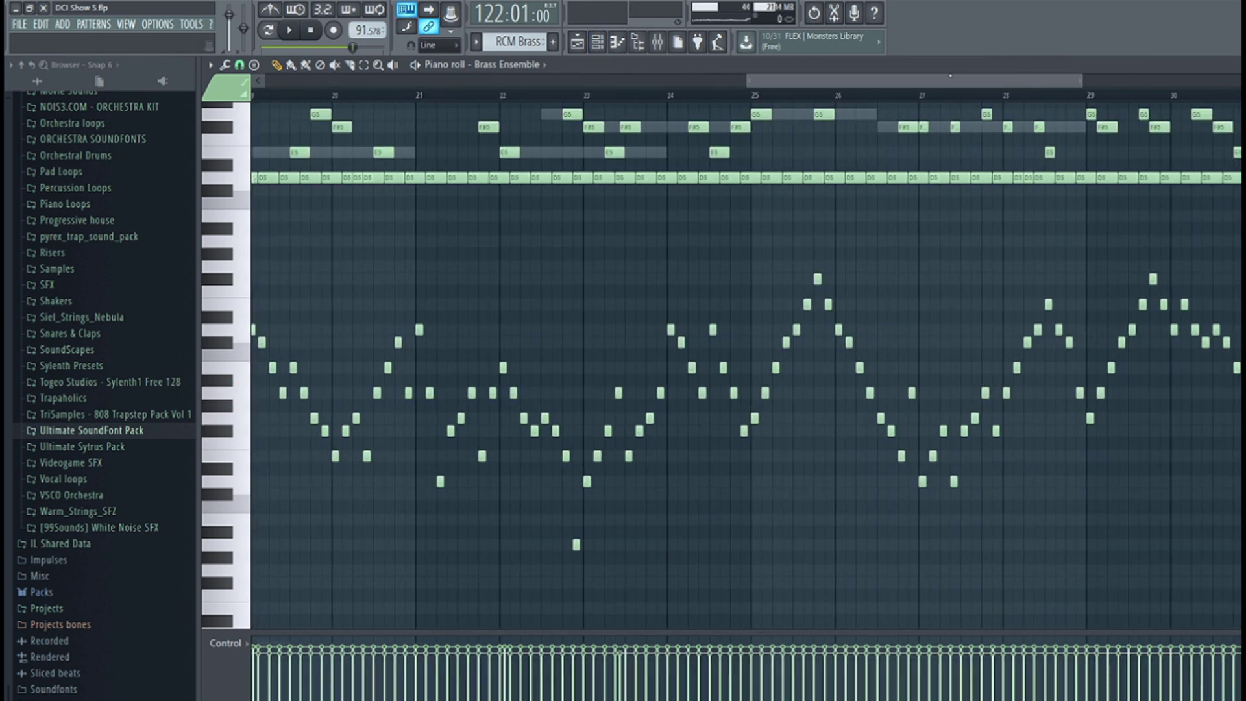
- Open the Florestan French Horns part of RCM Brass in the piano roll and compare it with the ghosted low brass line
left_click(597, 42)
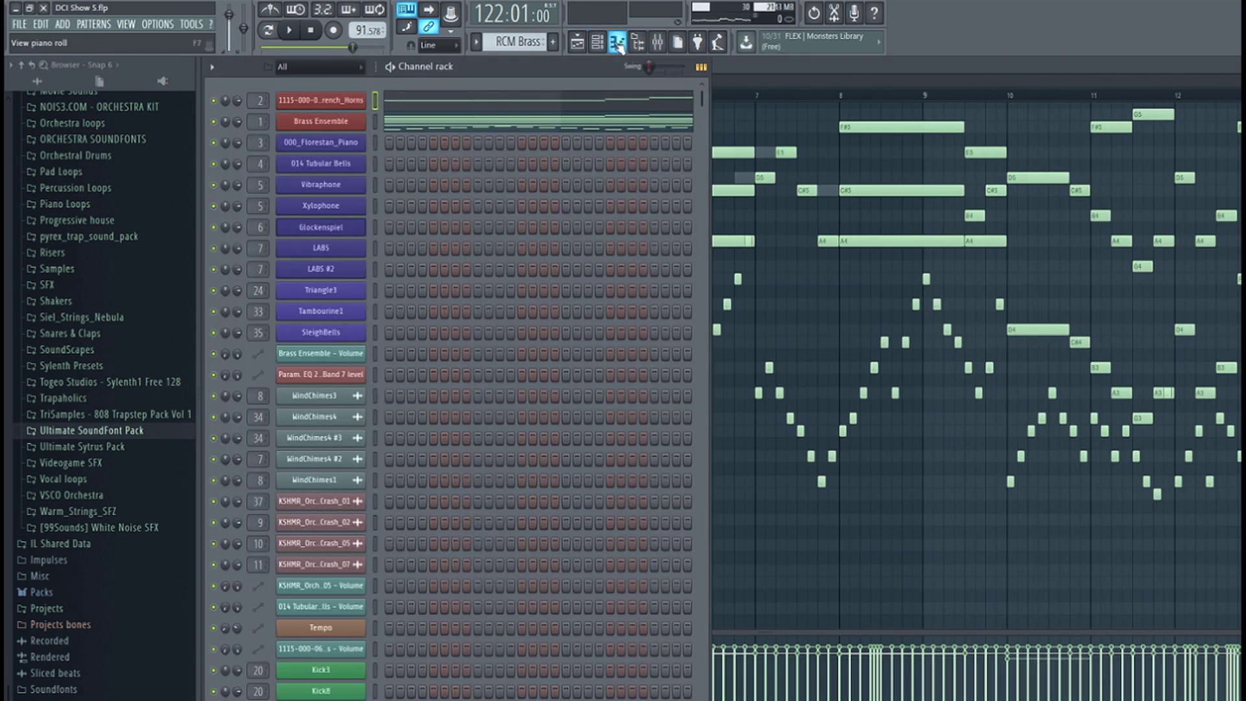
left_click(597, 41)
scroll(373, 269, "down", 1)
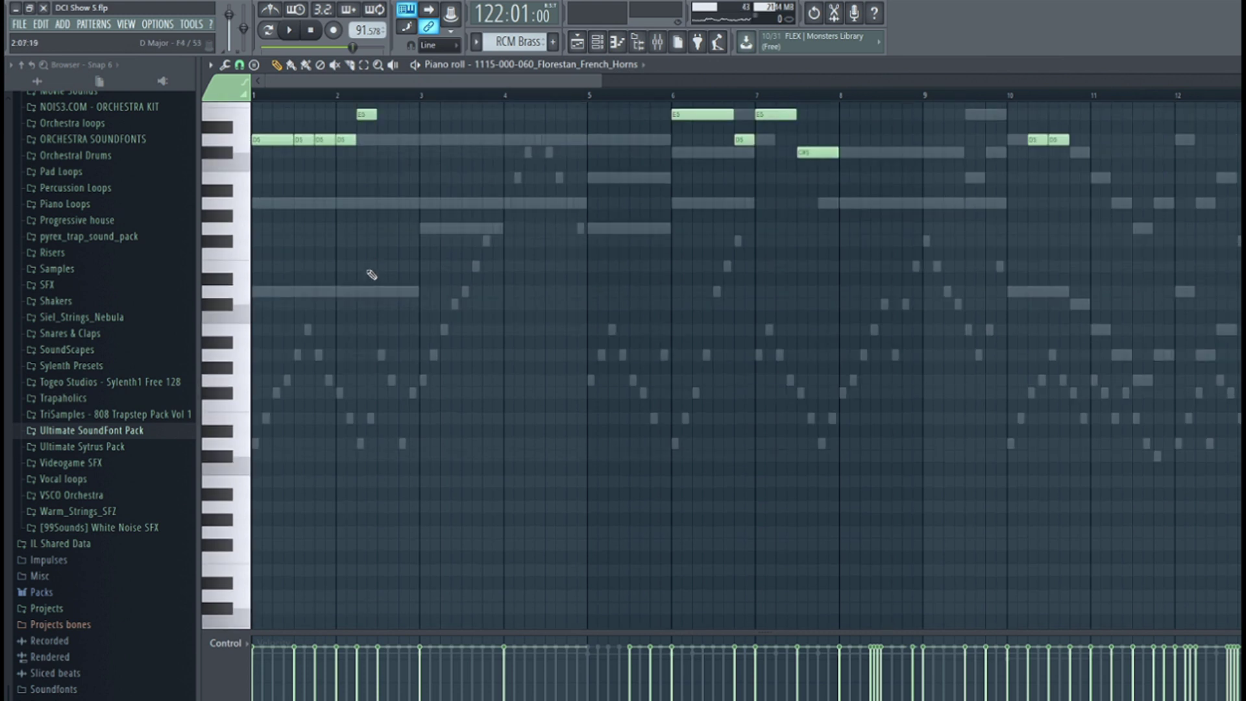
left_click(255, 443)
left_click(254, 568)
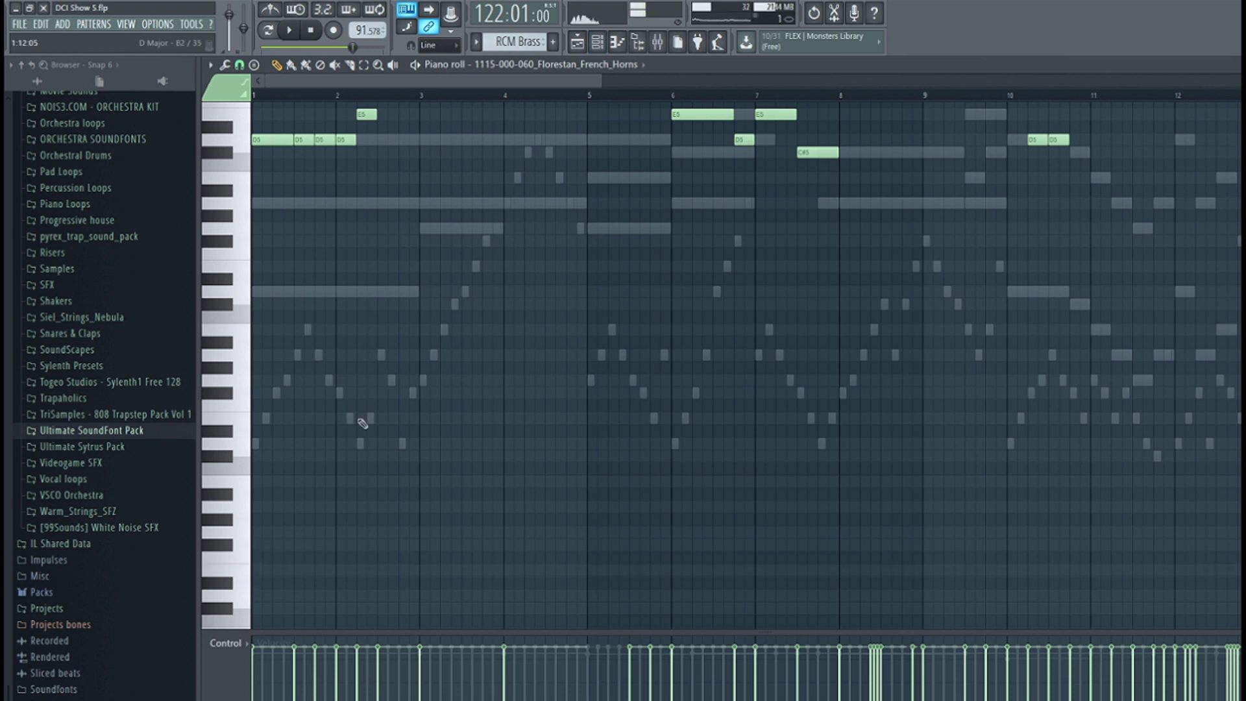
- Return to the playlist and unmute the Front Ensemble Mallets and Drumline tracks
left_click(598, 43)
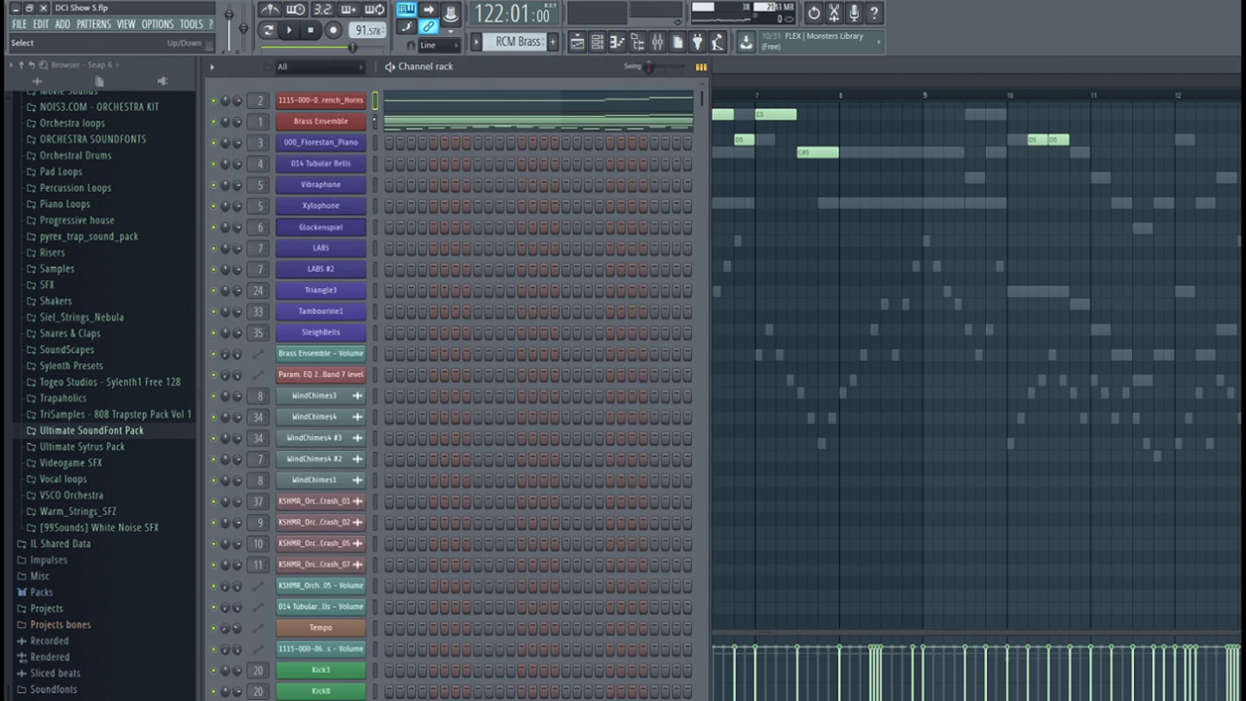
left_click(577, 43)
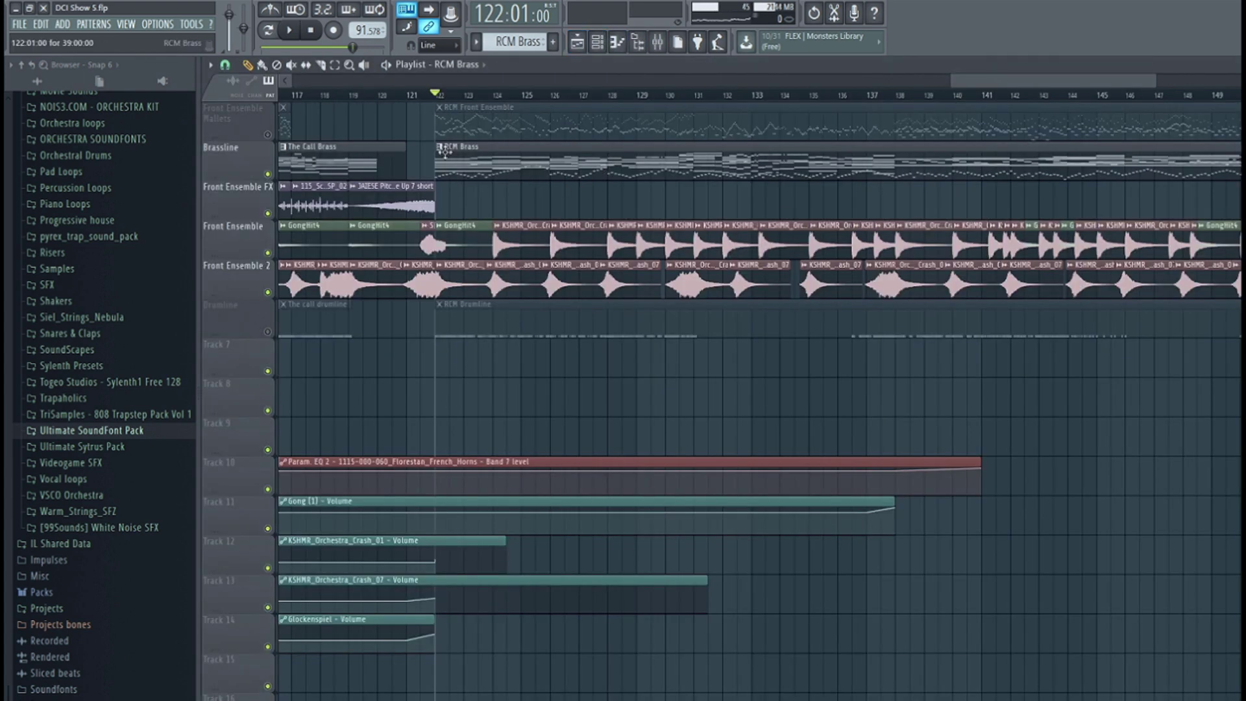
left_click(268, 333)
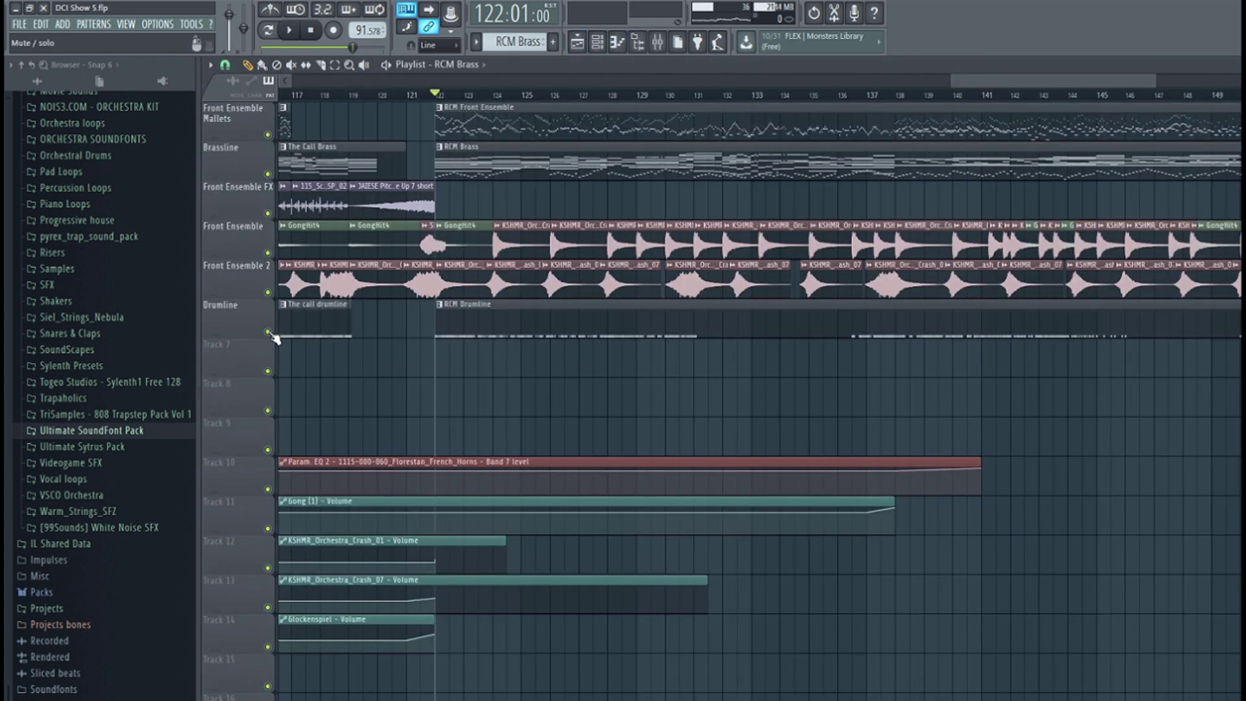
- Play the full RCM section from bar 122 with all tracks active, stop playback, and save the project
key("space")
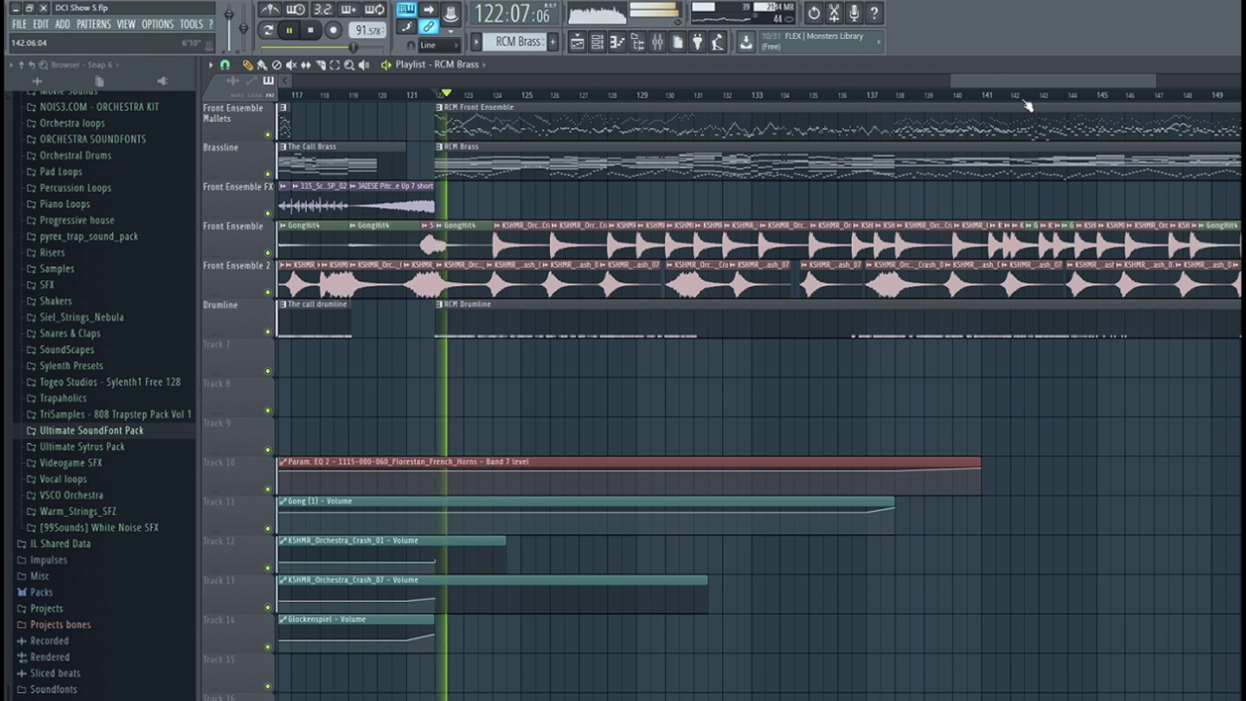
key("ctrl+s")
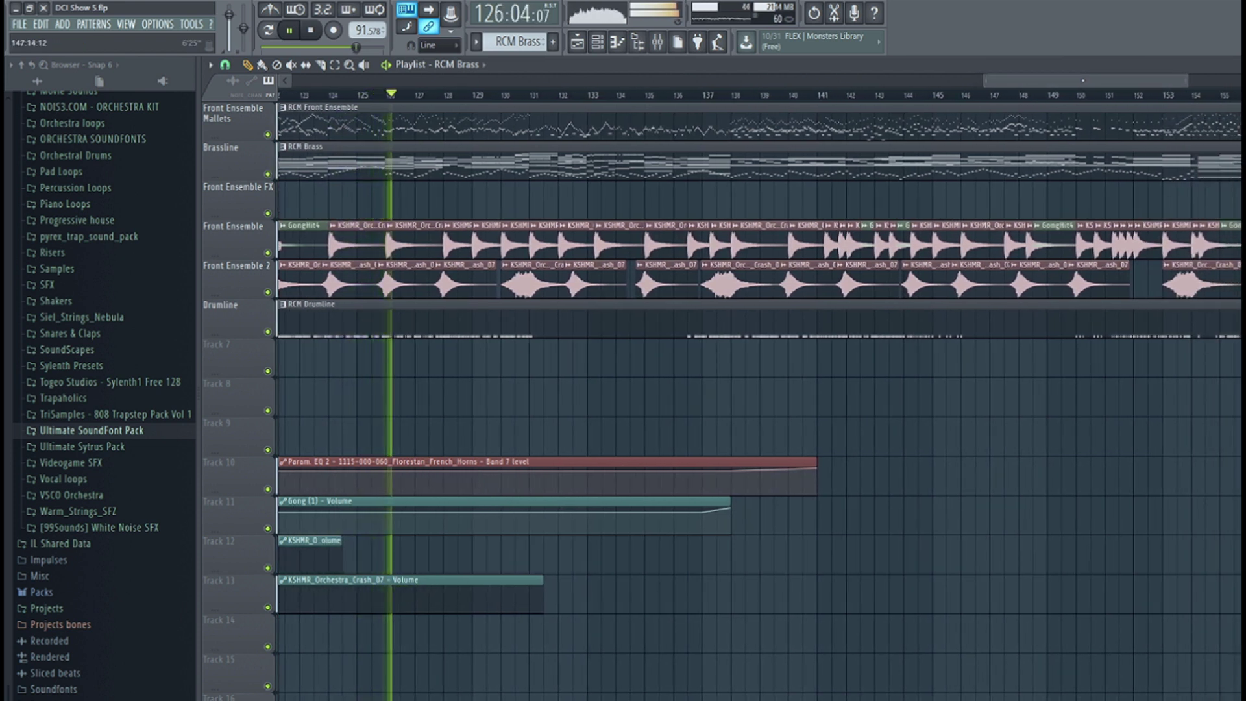
key("space")
key("ctrl+s")
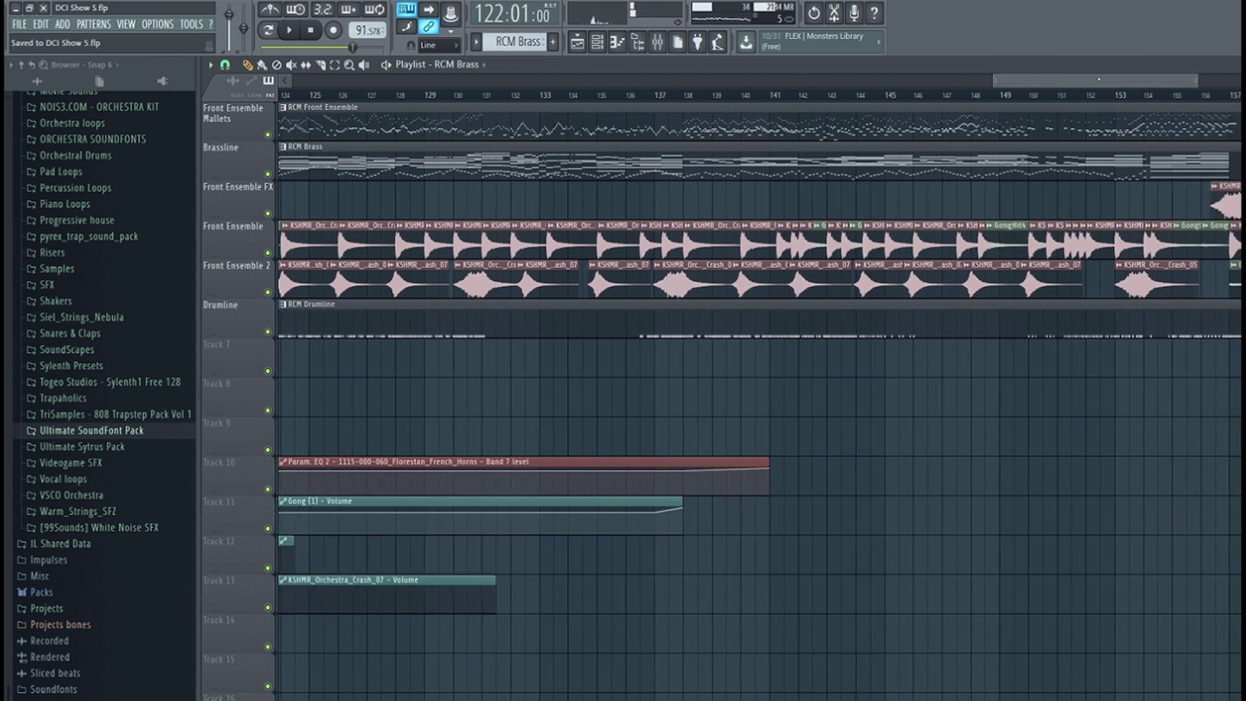
- Set the playback start to bar 154 near the end of the RCM section and save the project
left_click(1031, 96)
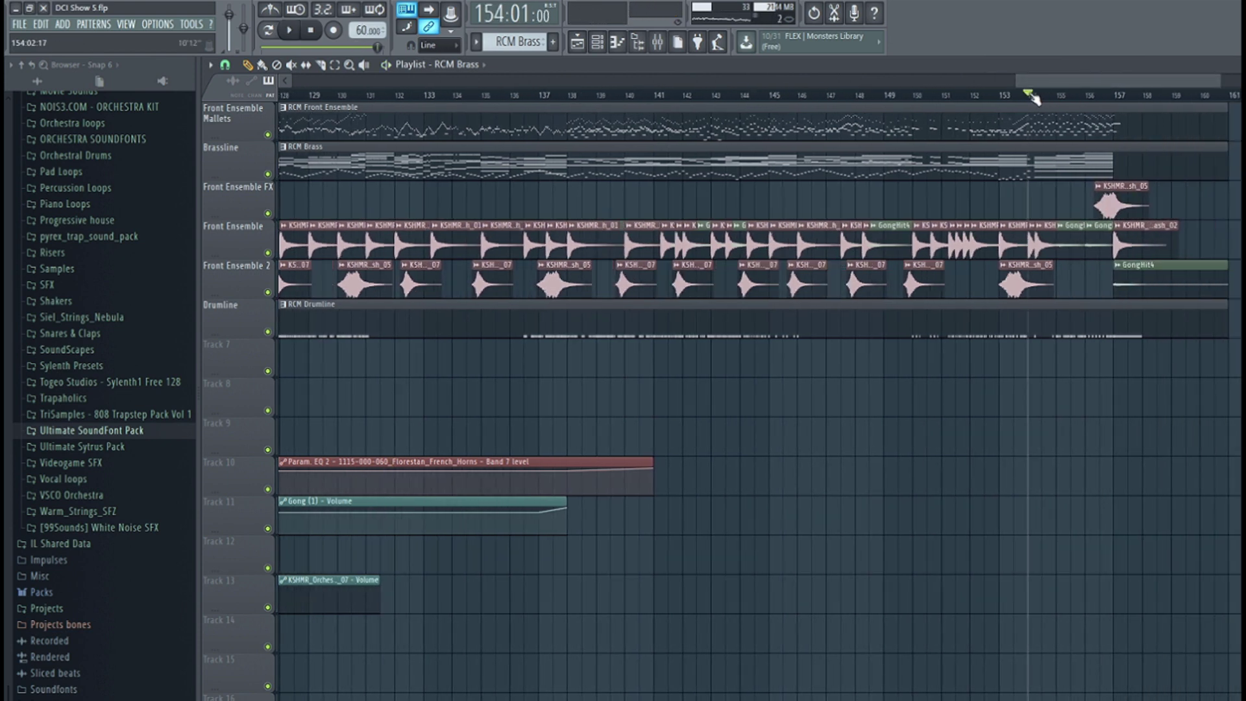
key("ctrl+s")
left_click_drag(1060, 156, 803, 156)
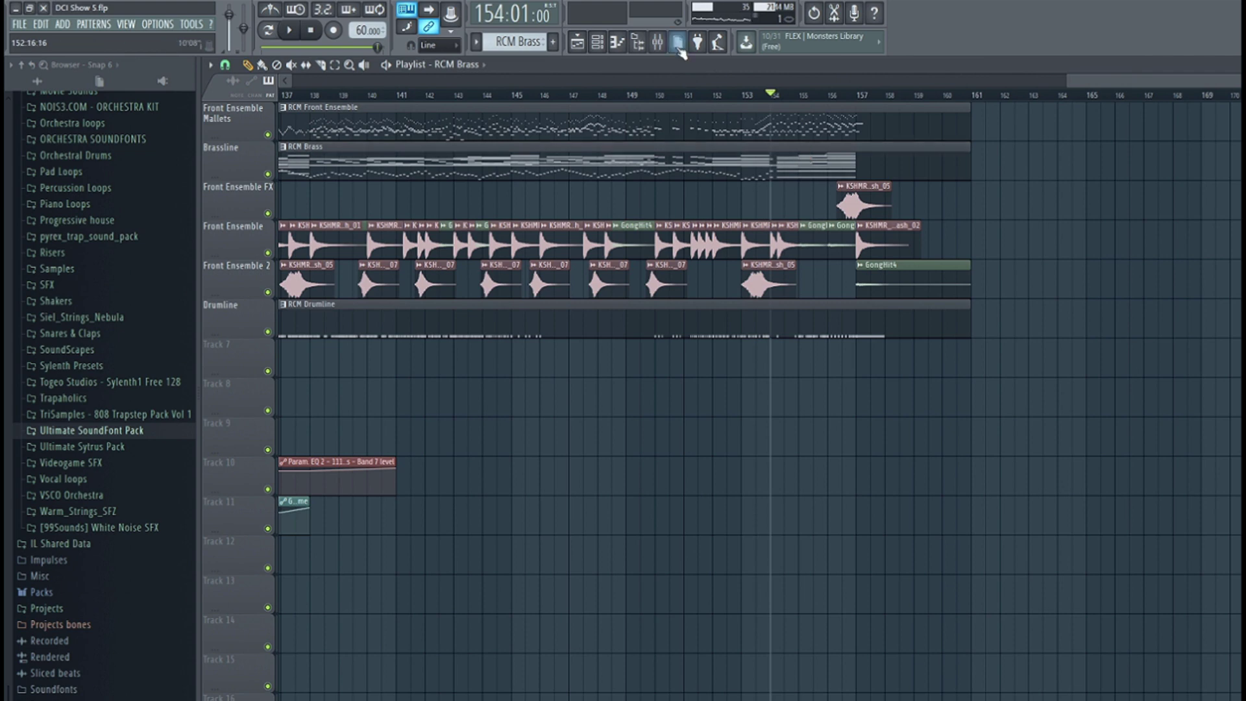
- Open the Brass Ensemble part of RCM Brass in the piano roll at its final chords, bars 33 to 36
left_click(597, 43)
left_click(617, 42)
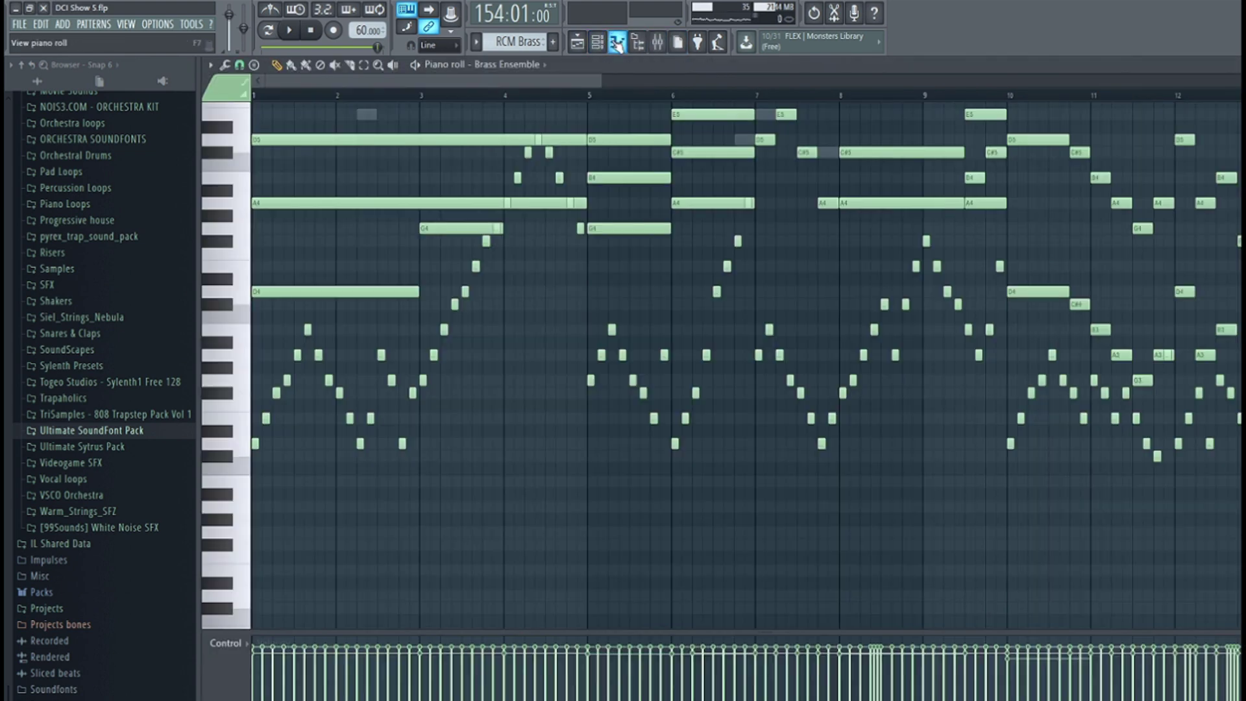
left_click_drag(430, 80, 1207, 81)
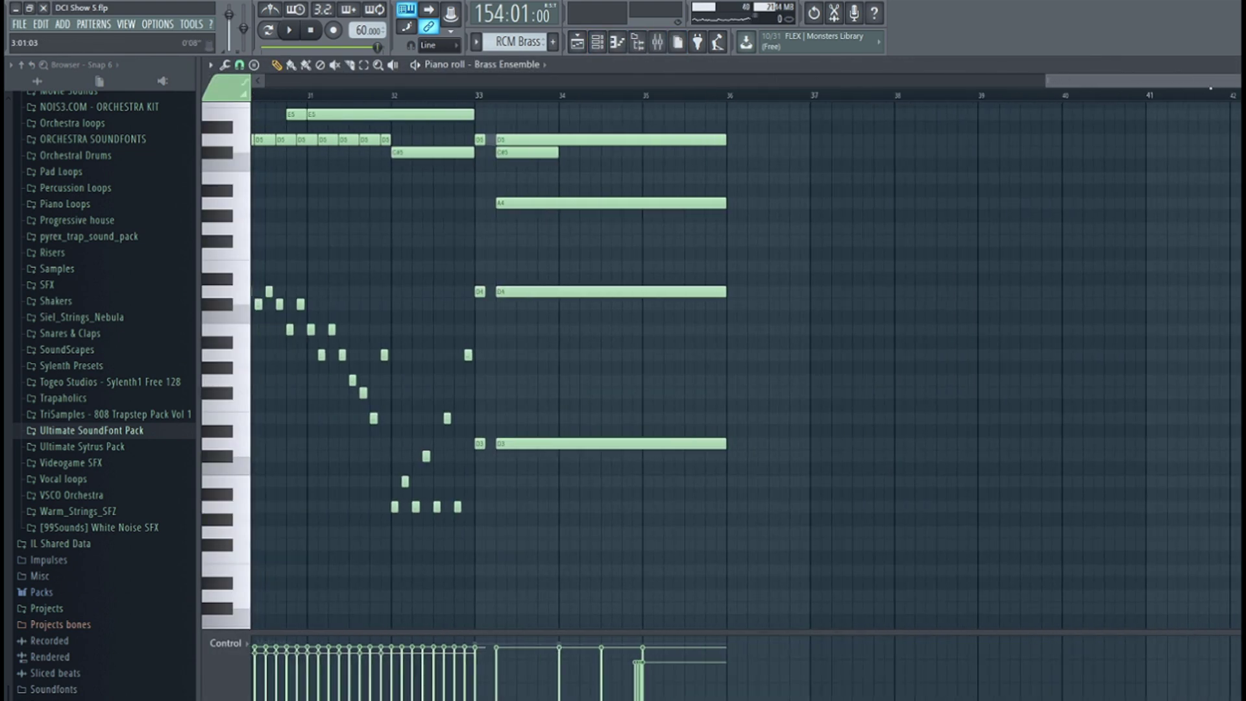
scroll(722, 166, "up", 4)
scroll(722, 166, "up", 3)
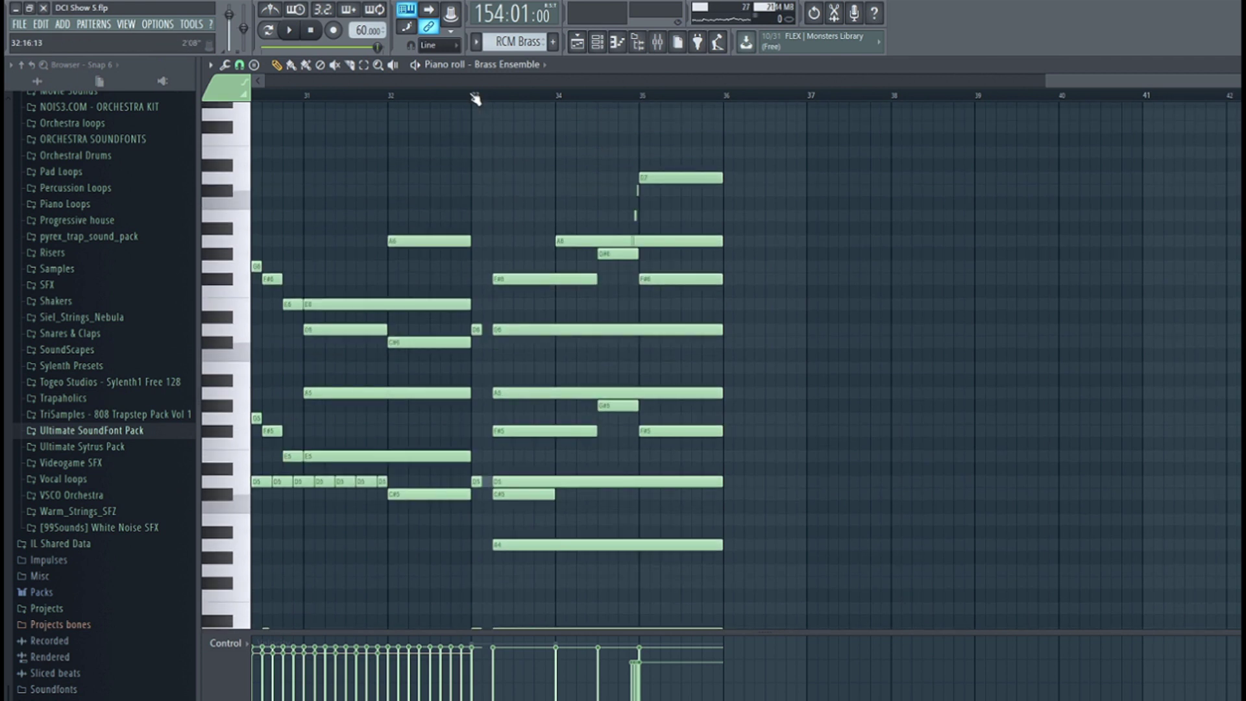
- Save the project, play the brass ending from bar 154, stop playback, and save again
key("ctrl+s")
key("space")
scroll(701, 194, "up", 2)
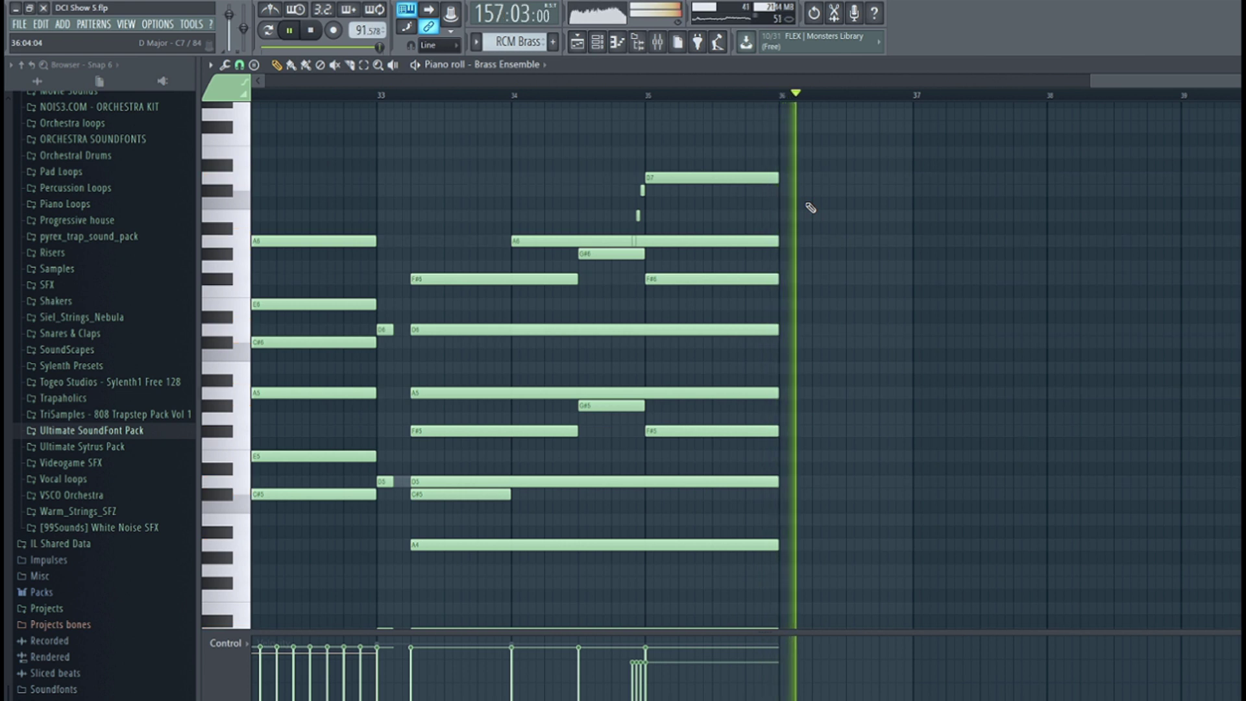
key("space")
key("ctrl+s")
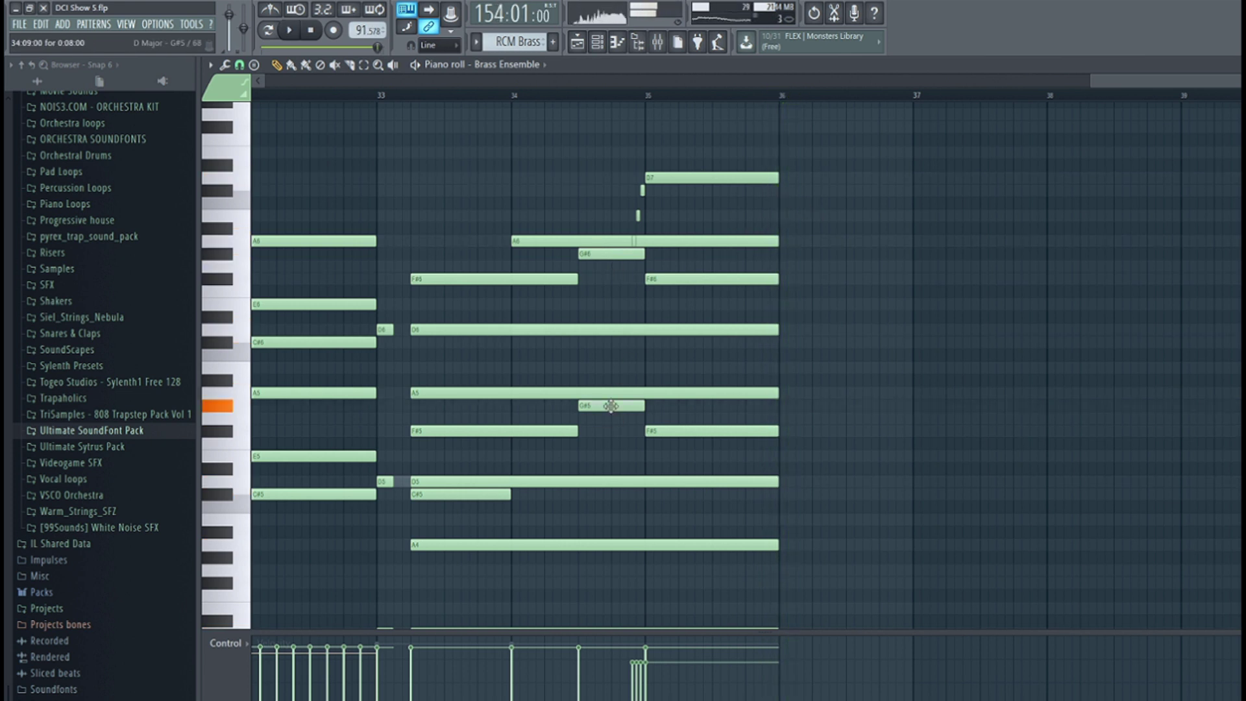
key("ctrl+s")
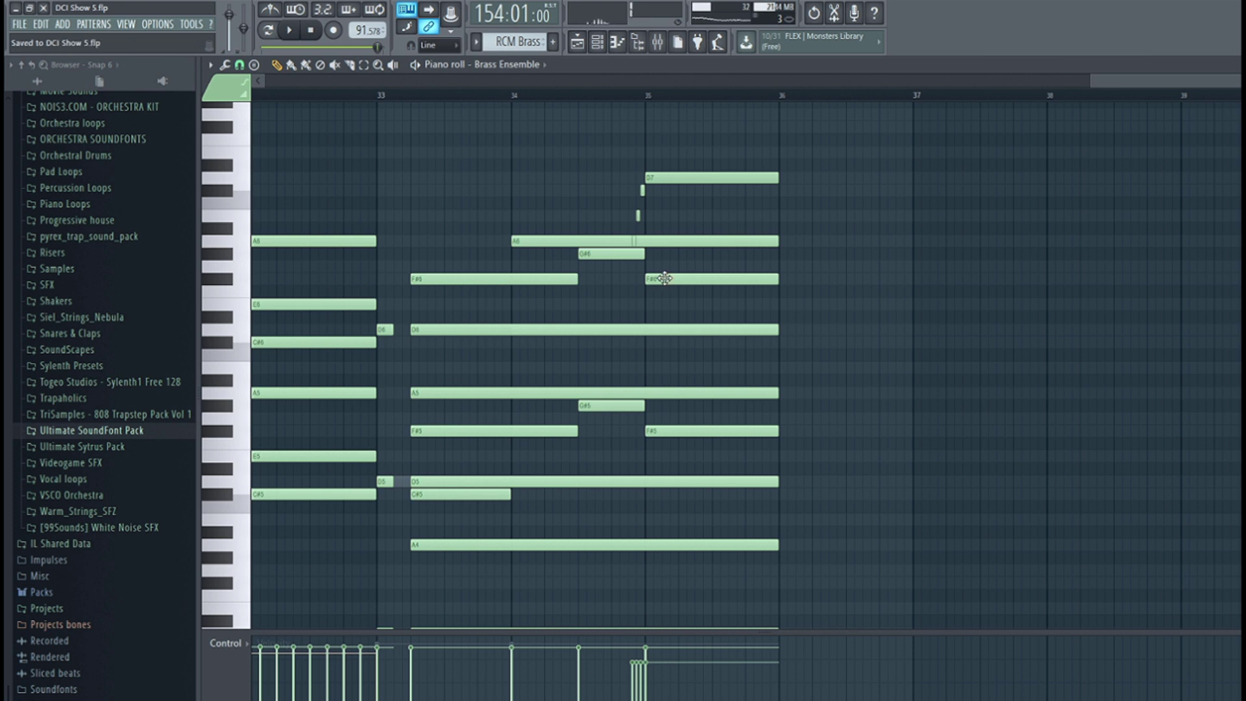
- Audition the F#5 at bar 35, play the brass ending from the middle of pattern bar 34, stop, and save
left_click(659, 430)
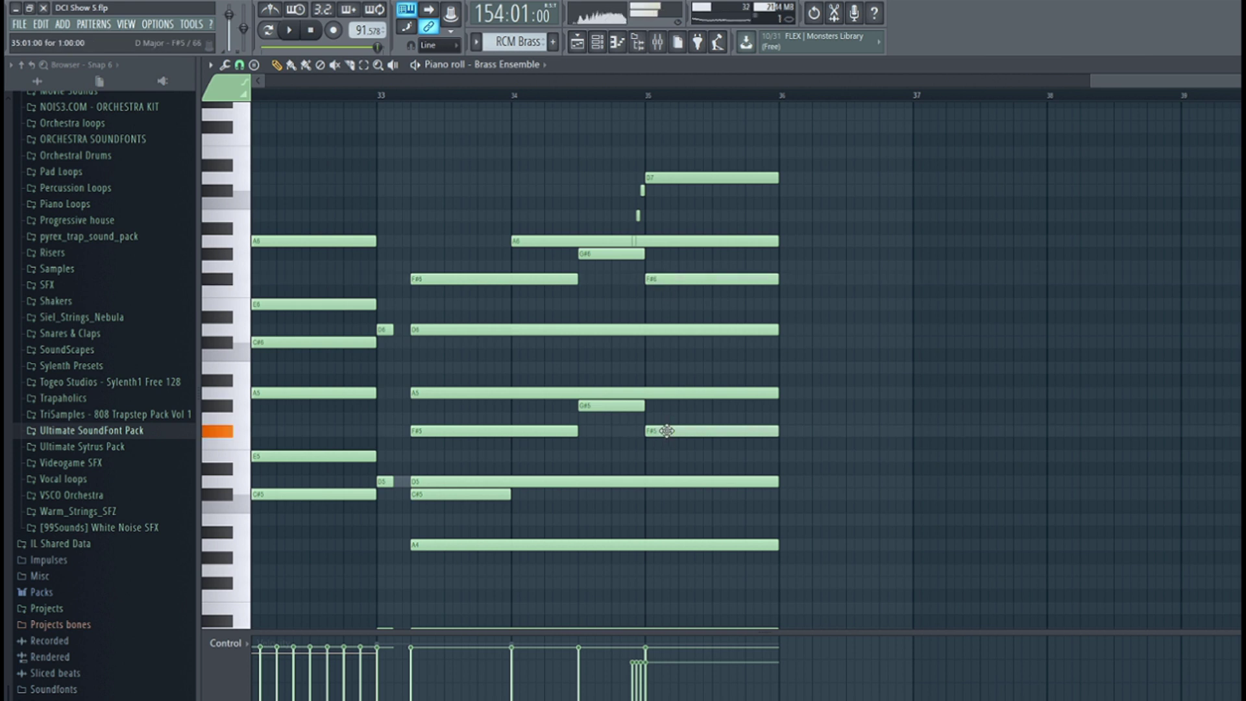
left_click(581, 96)
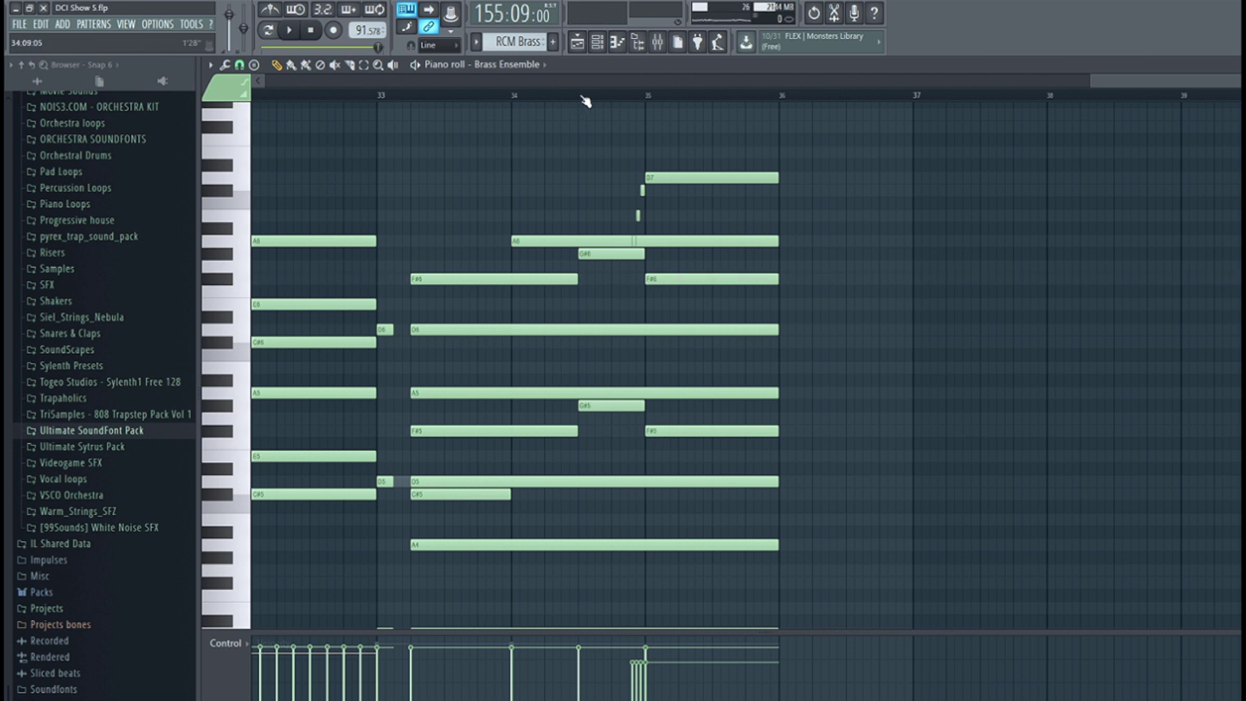
key("space")
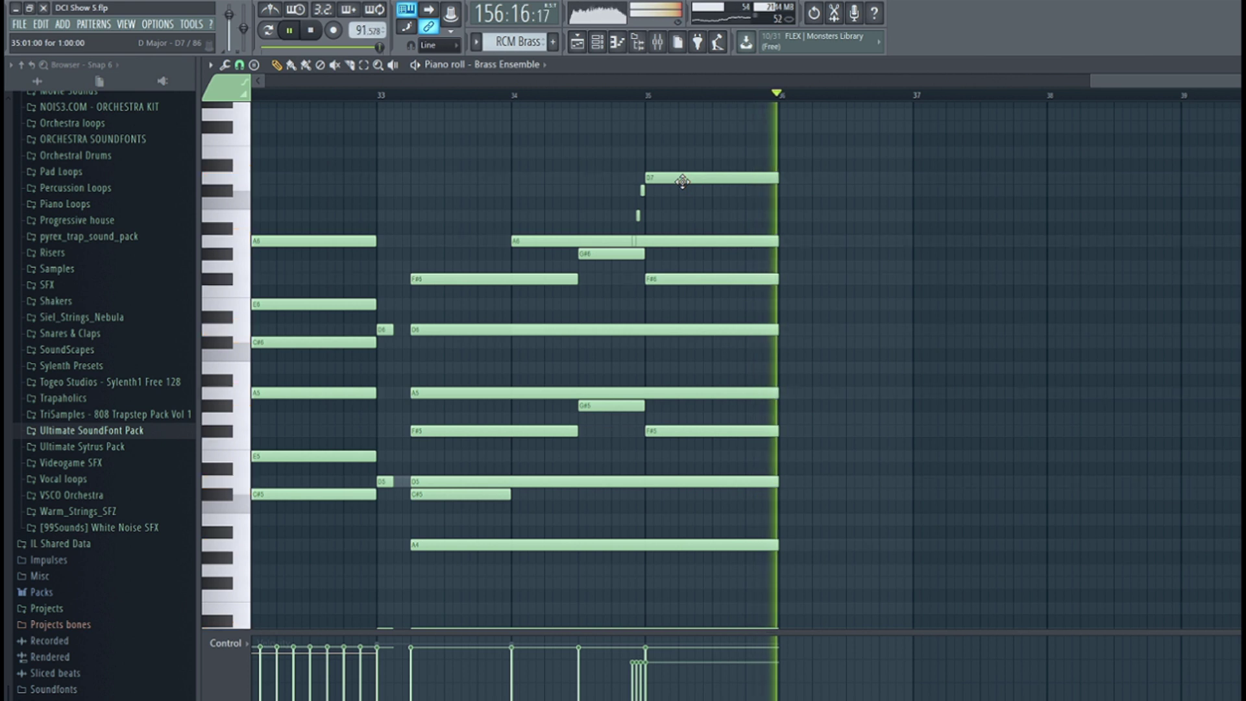
key("space")
key("ctrl+s")
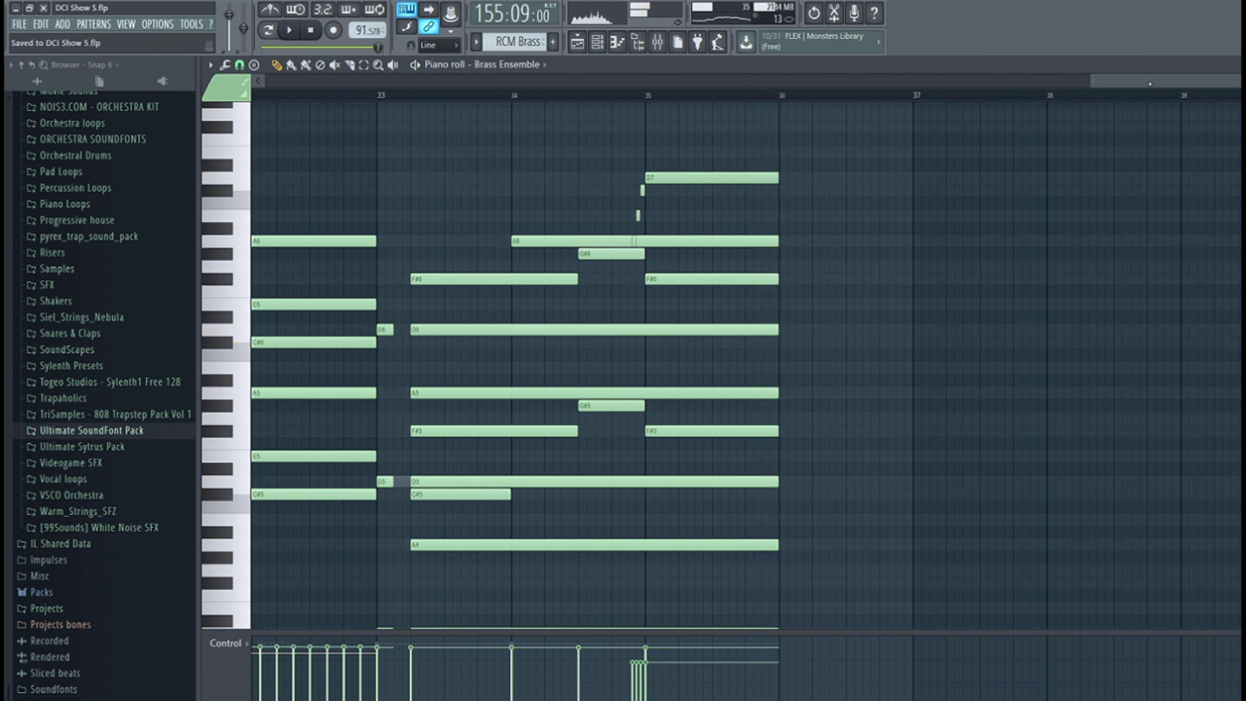
- Briefly select the high D7 and the short note leading into it at bar 35, deselect them, and save the project
scroll(746, 363, "left", 3)
left_click_drag(1125, 76, 1180, 73)
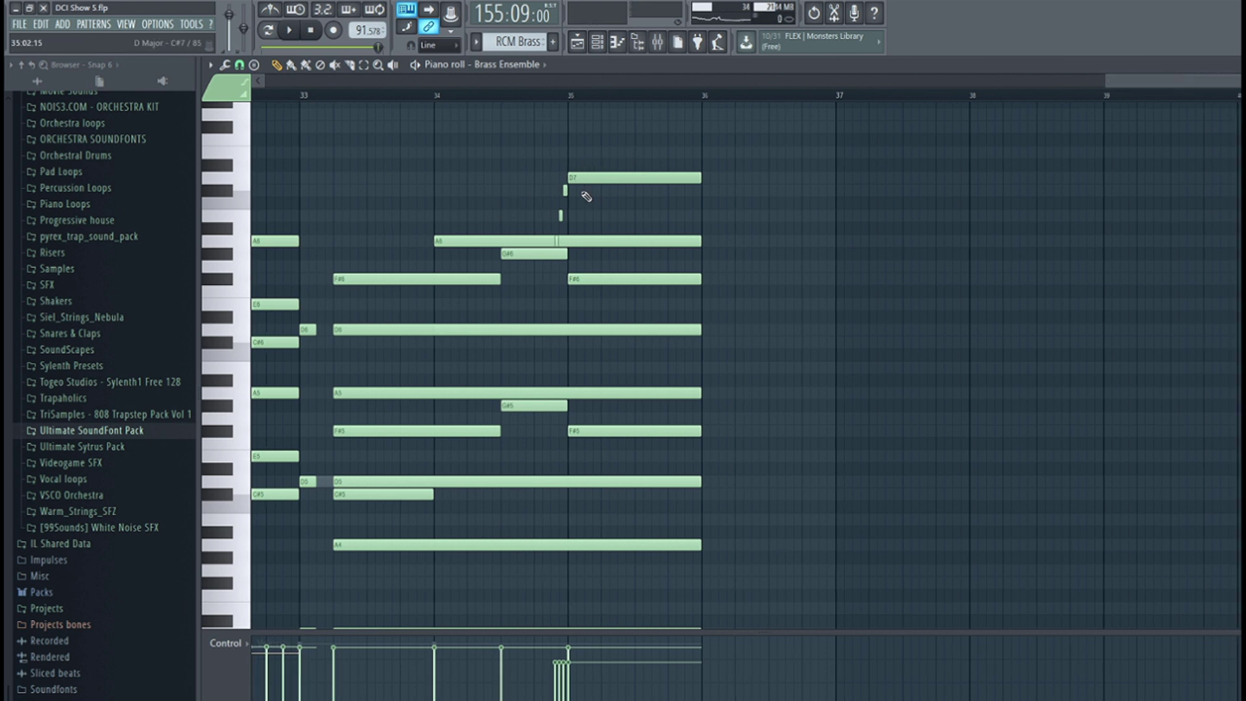
left_click_drag(535, 159, 564, 208)
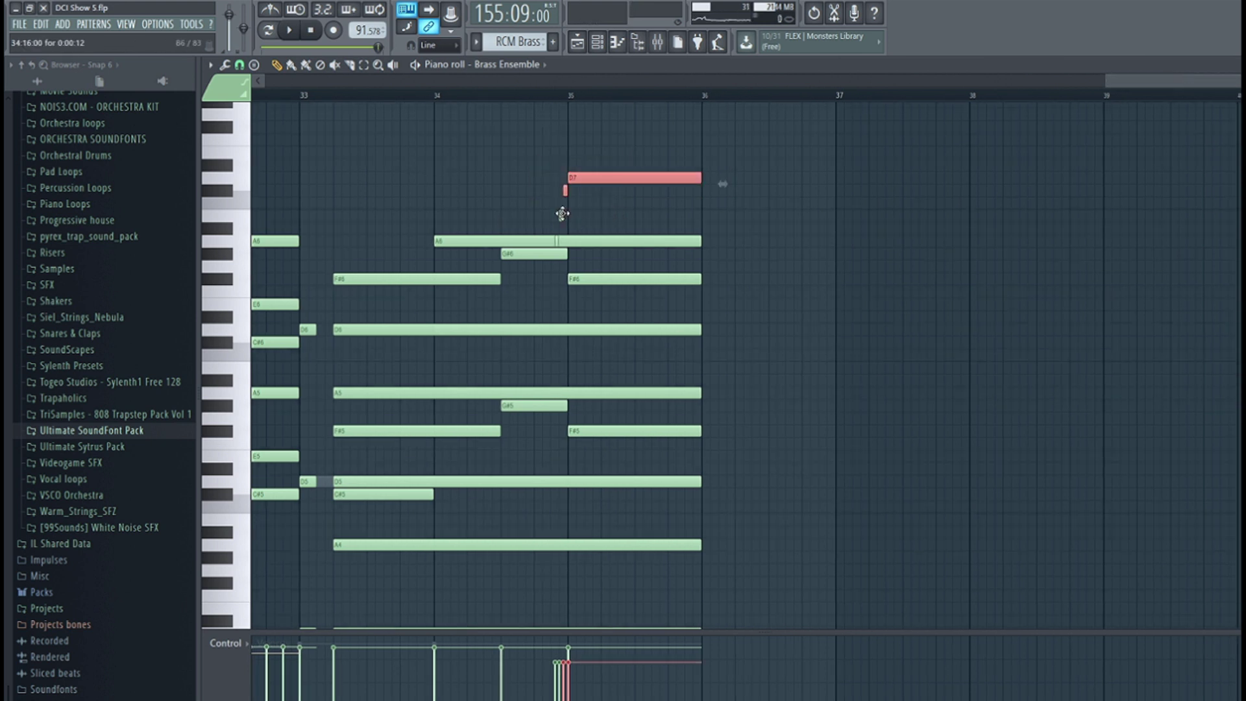
left_click(623, 153)
key("ctrl+s")
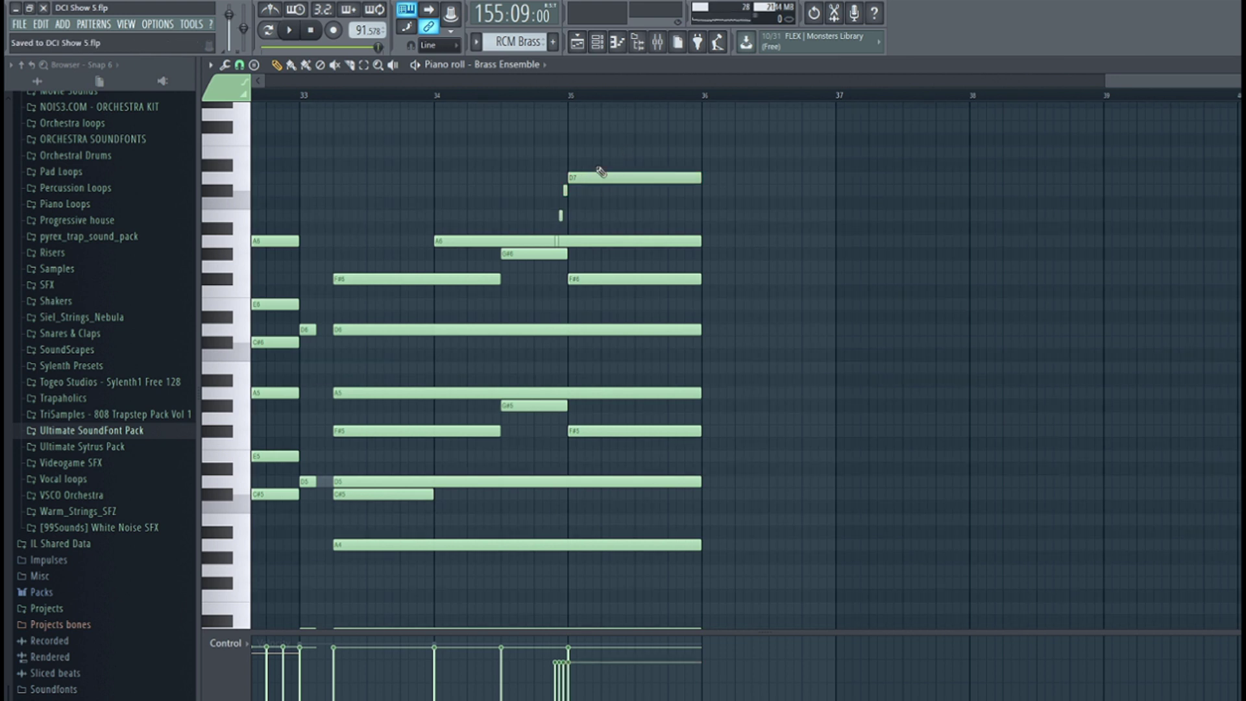
- Open the Florestan French Horns part in the piano roll and compare its closing notes with the ghosted Brass Ensemble chords
key("F6")
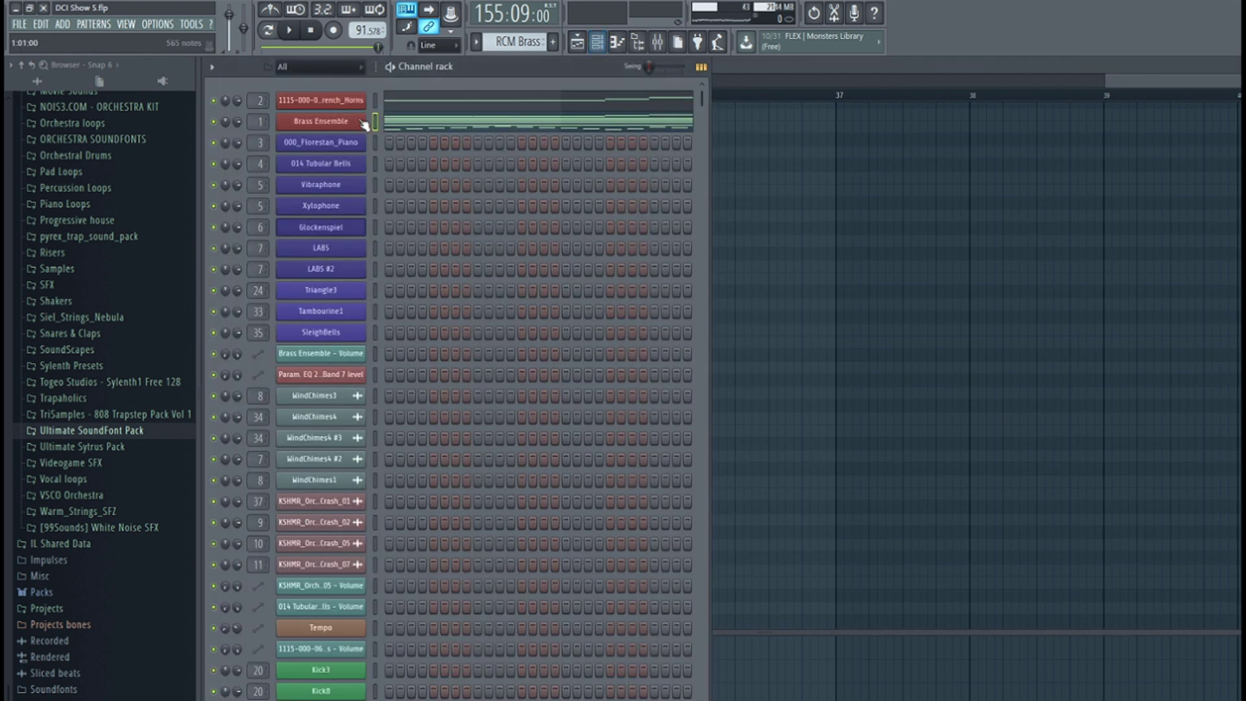
left_click(617, 42)
scroll(622, 250, "down", 3)
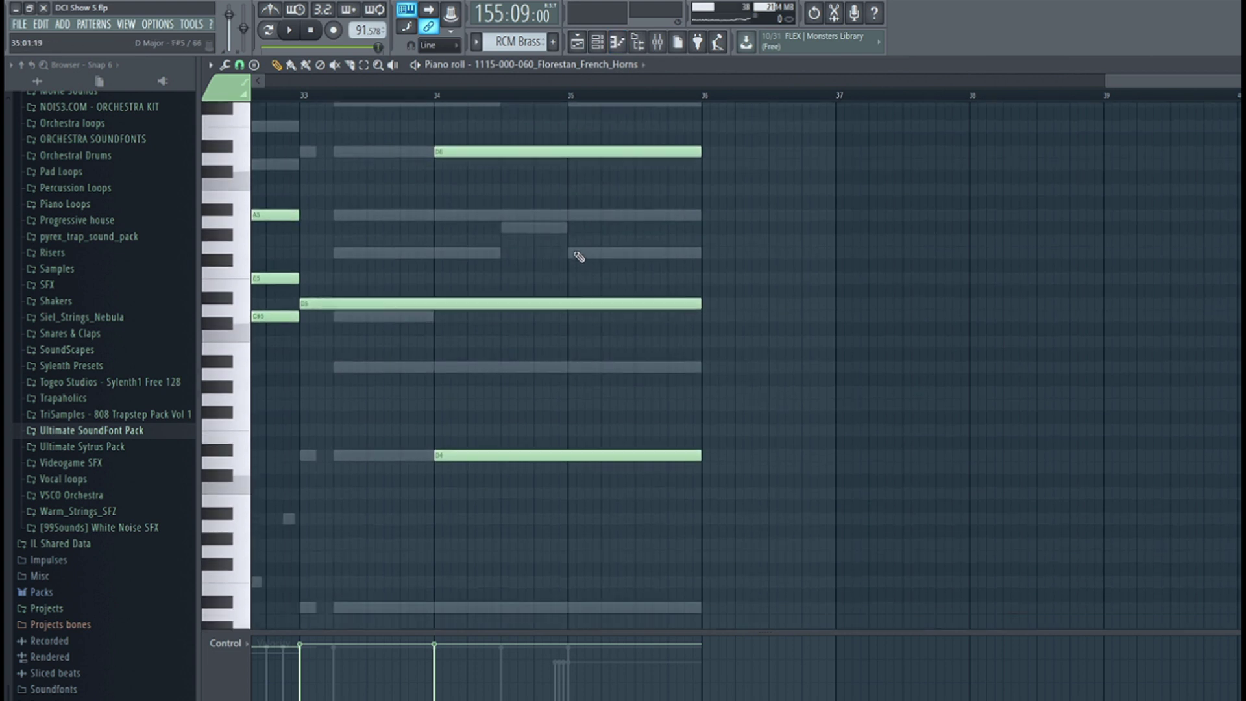
scroll(576, 256, "up", 1)
left_click_drag(1127, 80, 1096, 73)
scroll(731, 233, "up", 3)
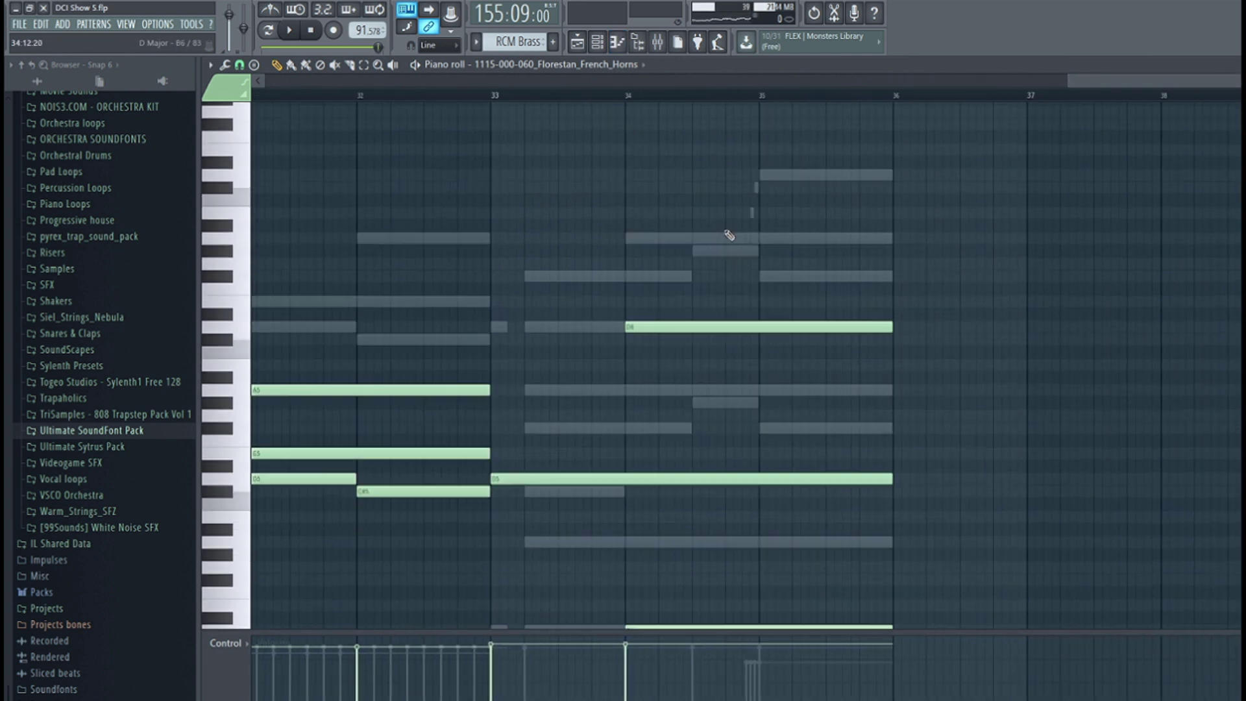
scroll(772, 240, "down", 3)
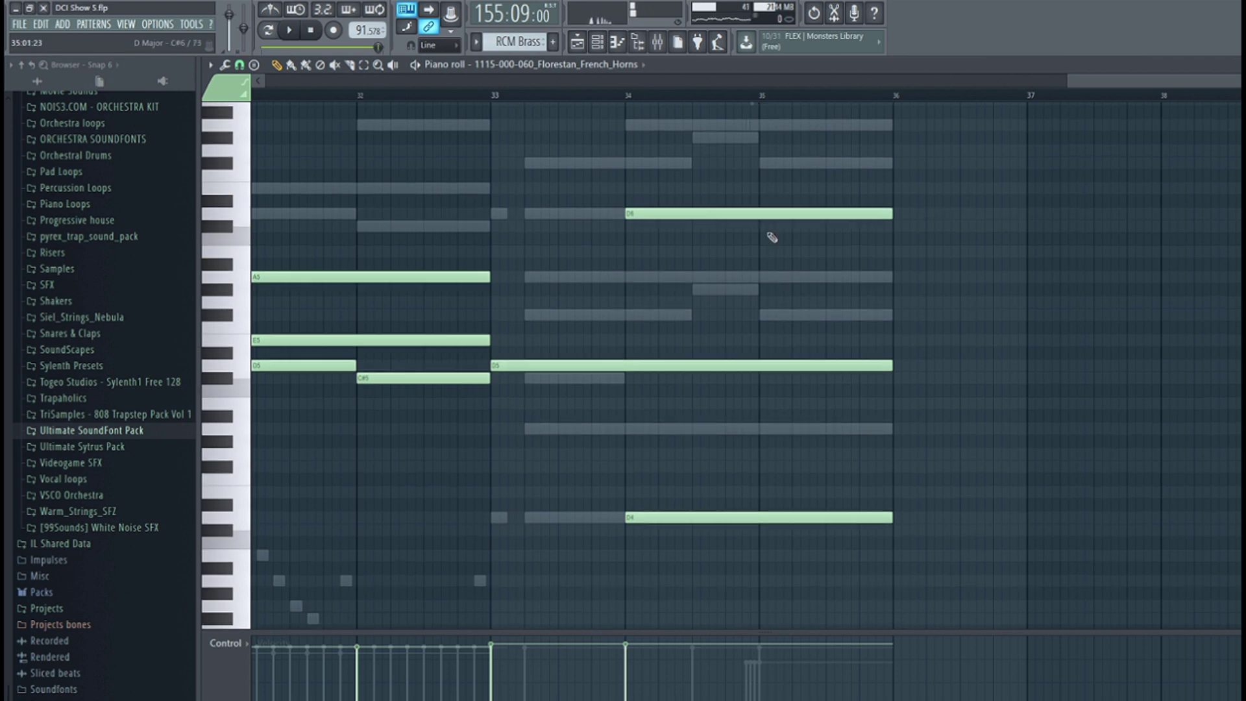
scroll(751, 262, "up", 9)
- Switch the piano roll back to the Brass Ensemble part at bars 32 to 36 and save the project
key("F6")
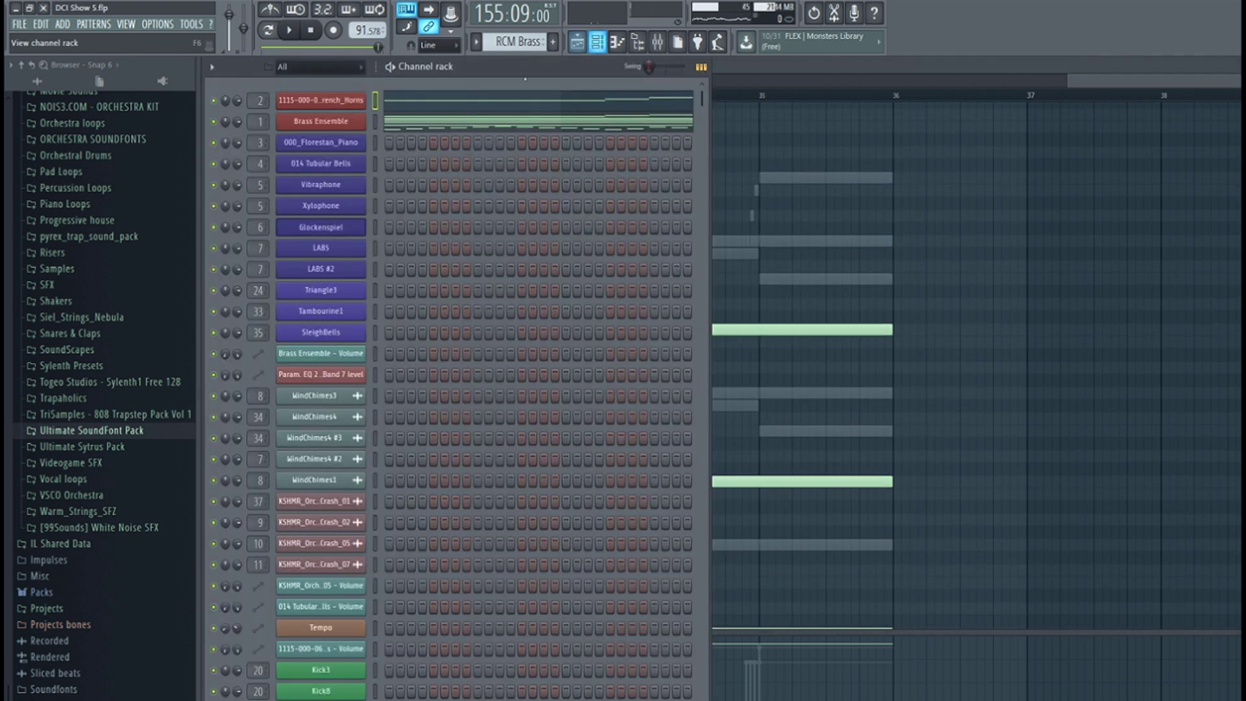
key("F6")
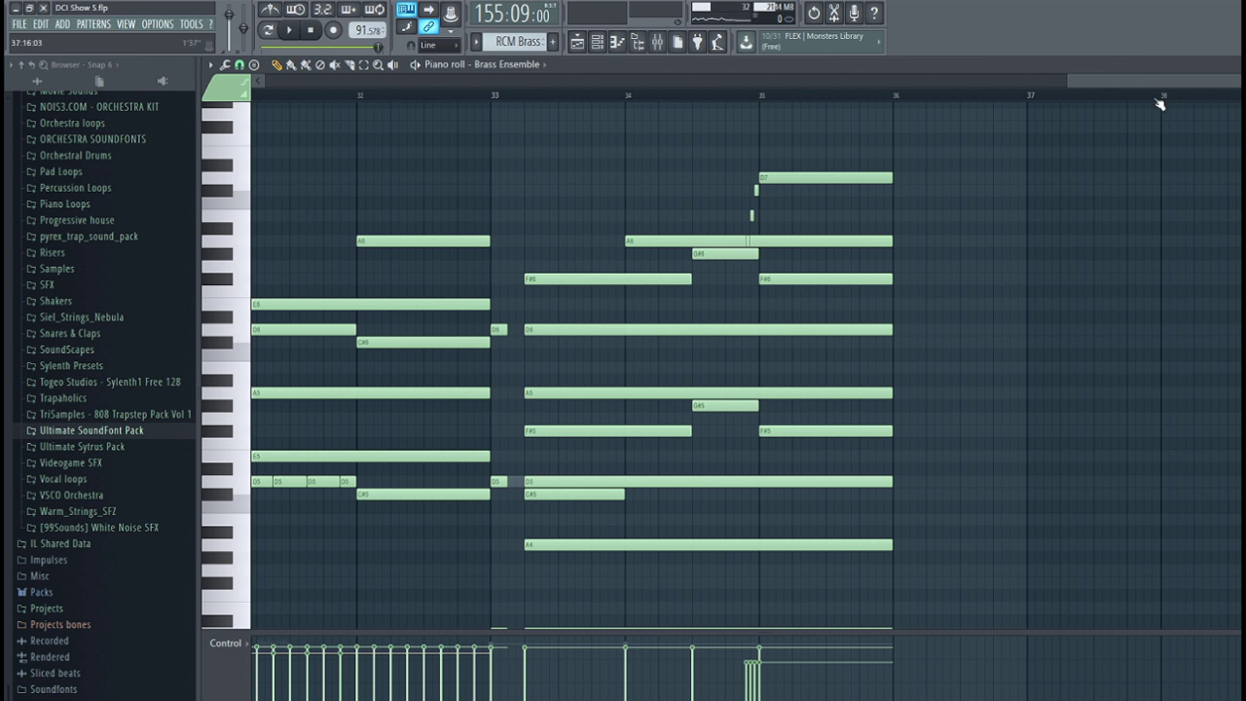
left_click_drag(1168, 78, 1179, 80)
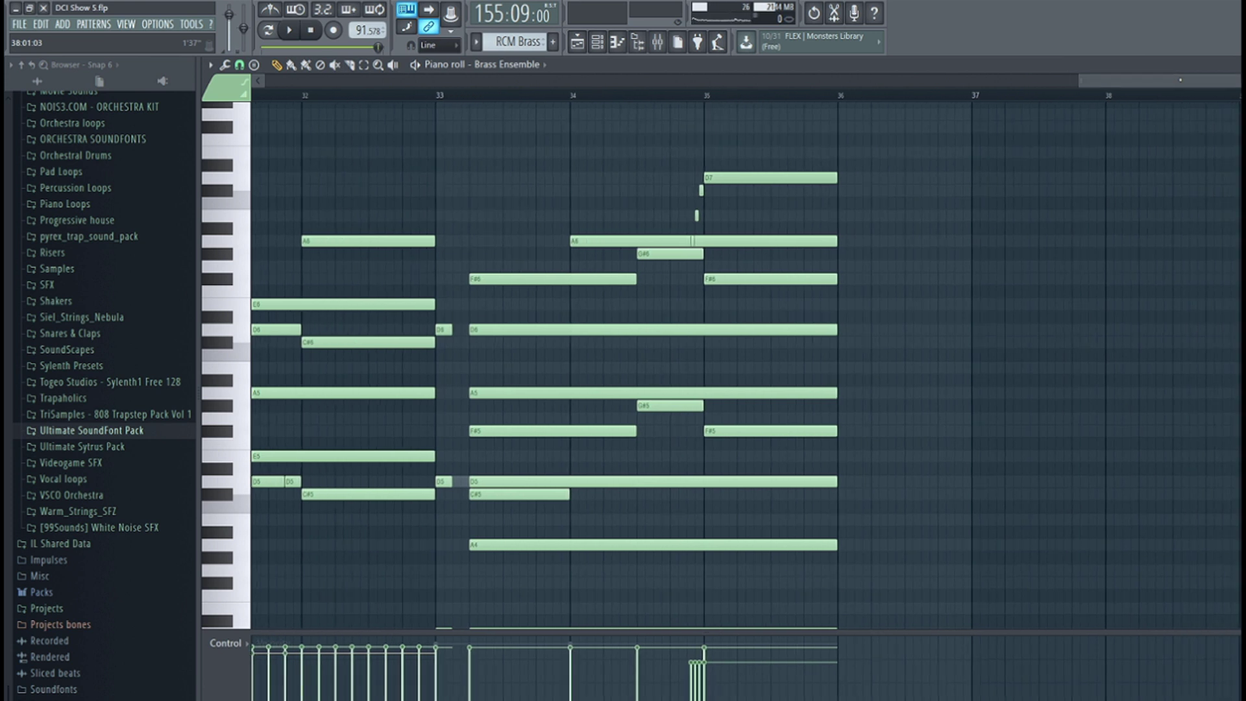
key("ctrl+s")
- Return to the playlist and examine the Tempo and volume automation clips leading up to bar 157
left_click(576, 43)
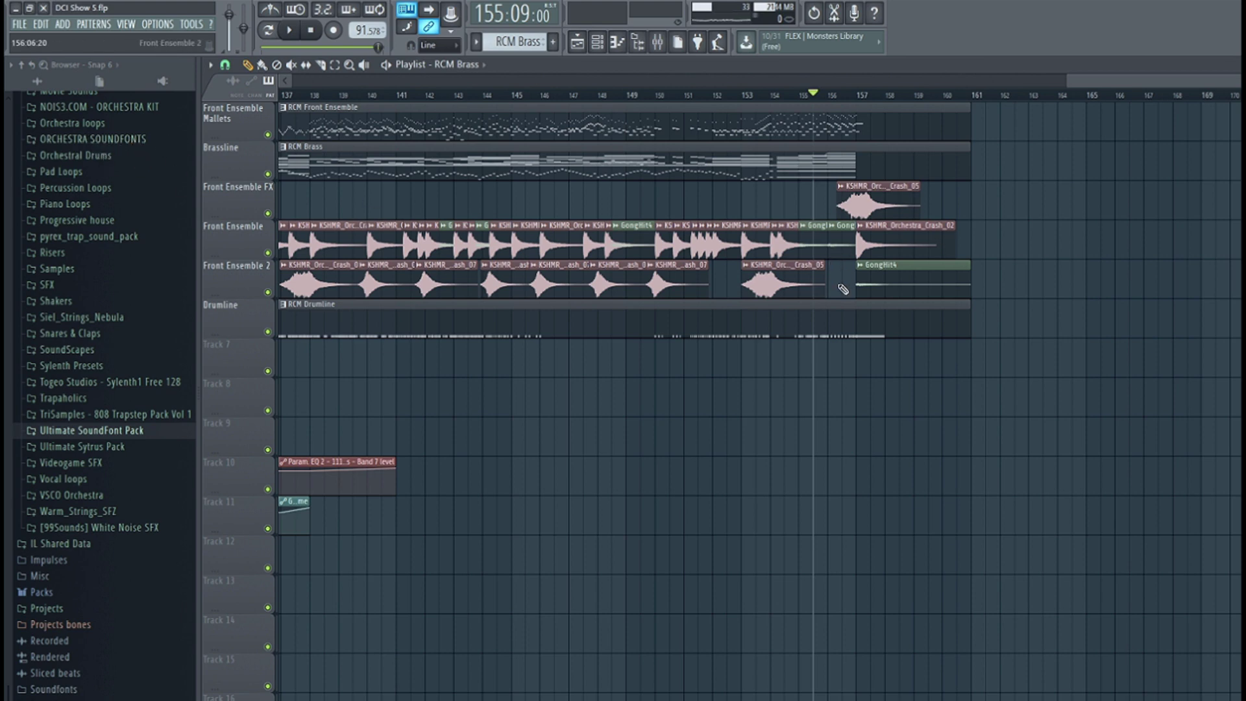
scroll(841, 287, "down", 5)
mouse_move(835, 371)
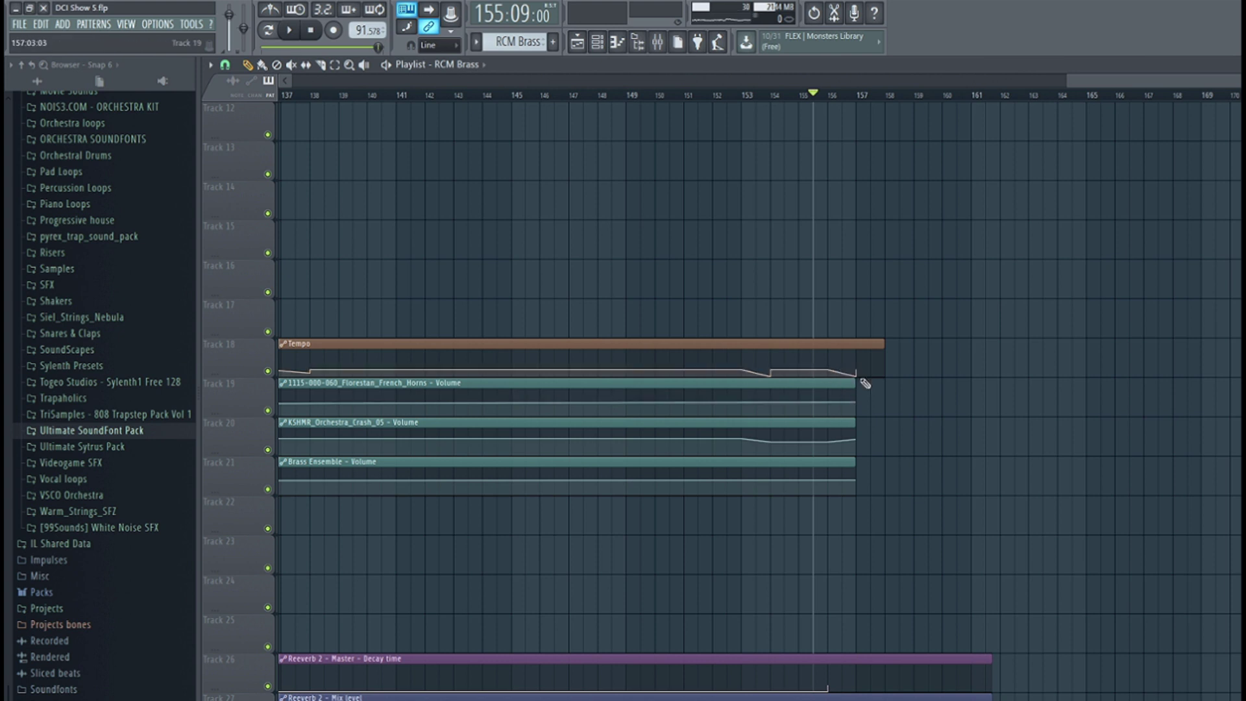
scroll(833, 312, "up", 4)
scroll(833, 307, "up", 2)
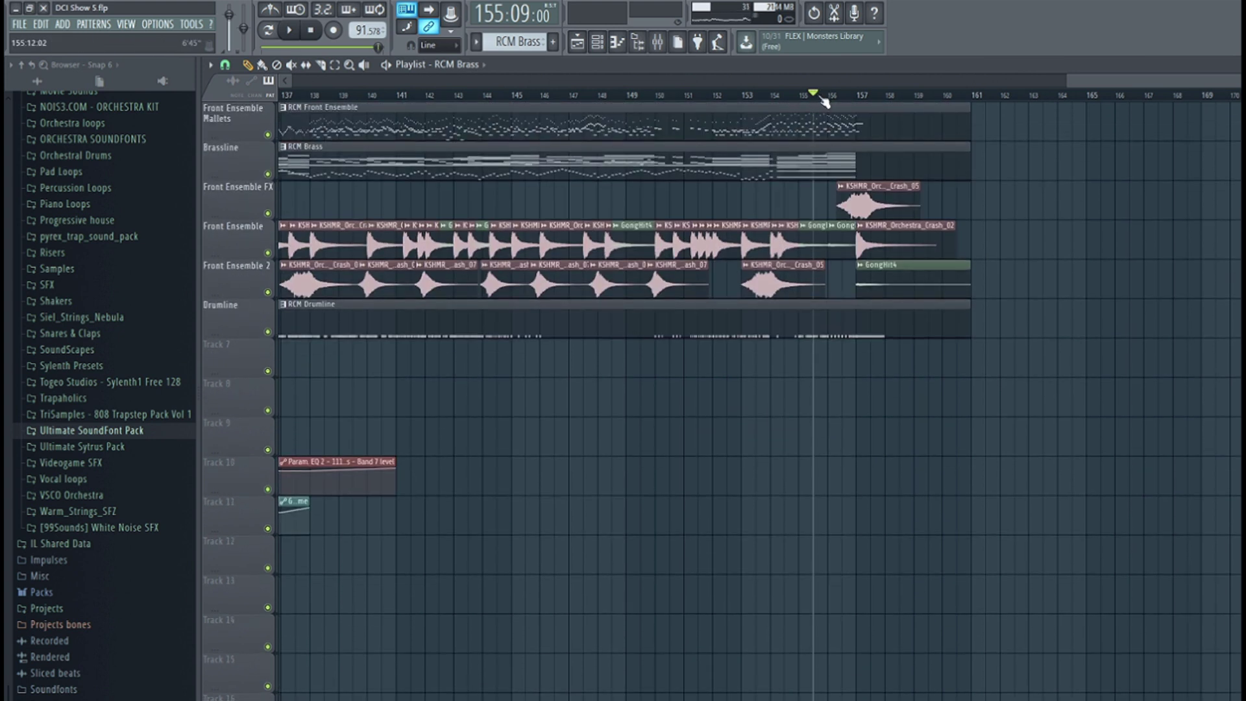
- Set the playback start to bar 156, save the project, and play the ending with all tracks before stopping
left_click(828, 96)
key("ctrl+s")
key("space")
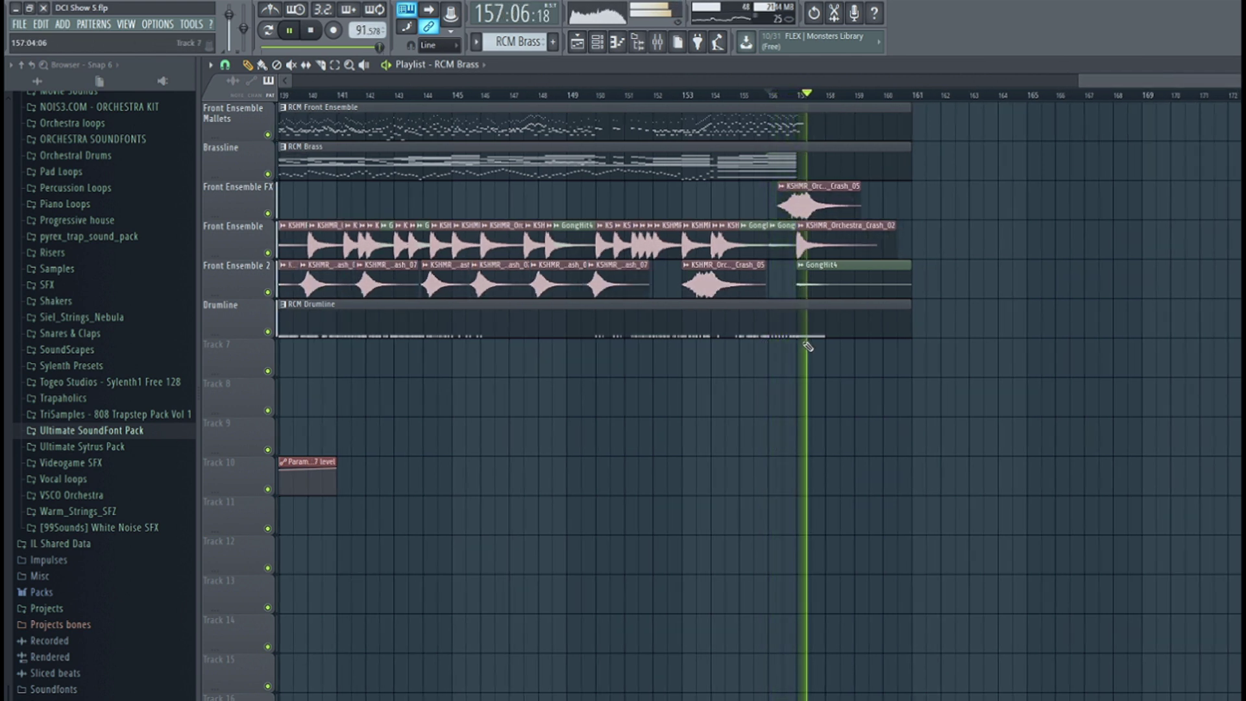
key("space")
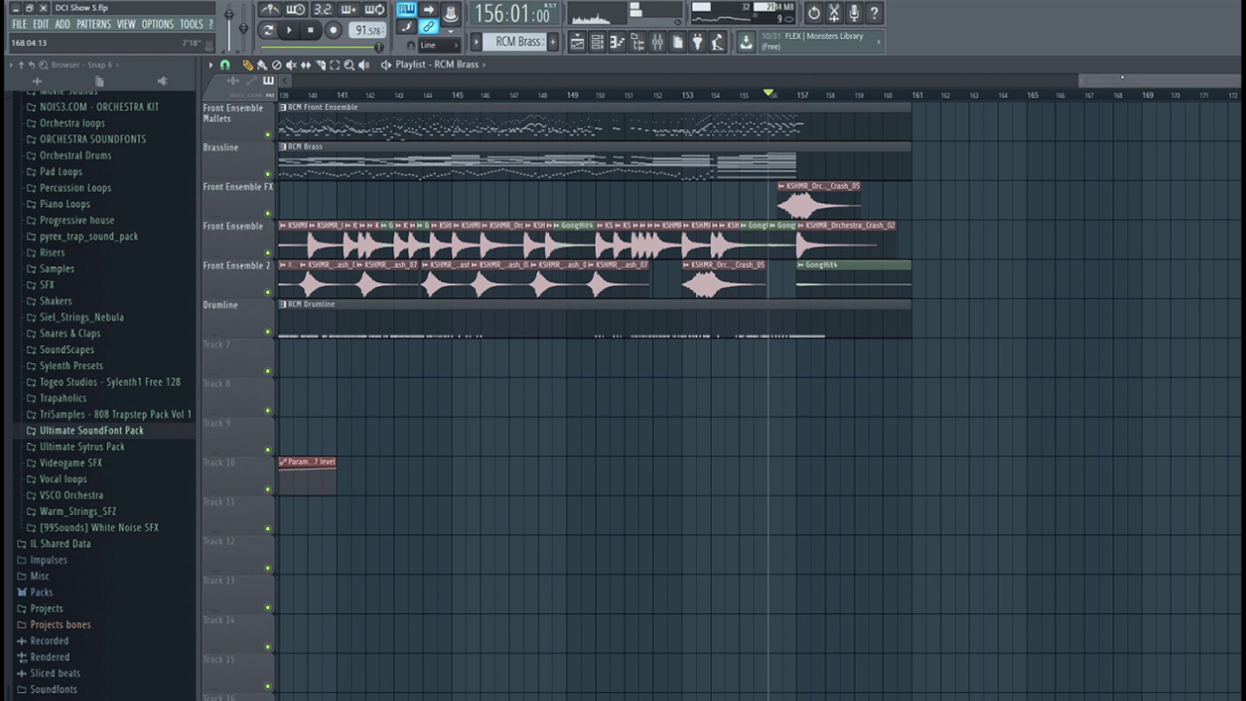
- Examine the Reeverb 2 automation clips and the Fruity Reeverb 2 effect on the Master mixer track, then return to the playlist
scroll(908, 272, "left", 3)
scroll(1003, 213, "right", 4)
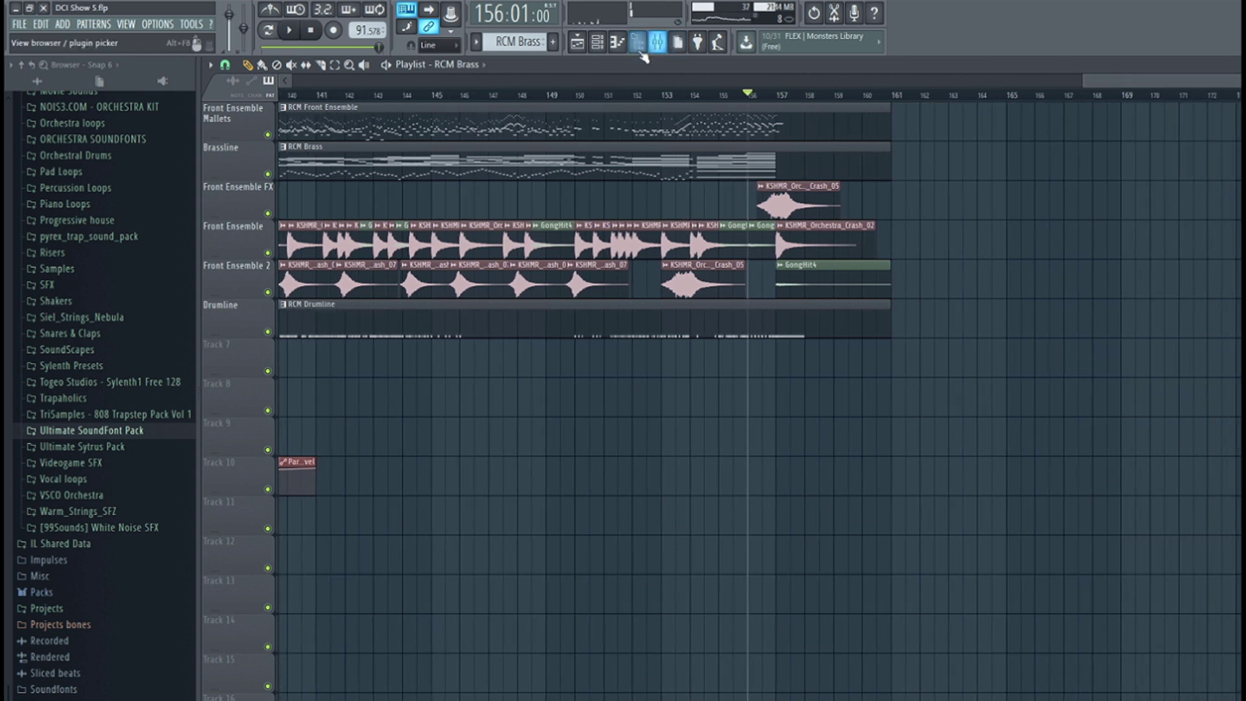
scroll(750, 270, "down", 5)
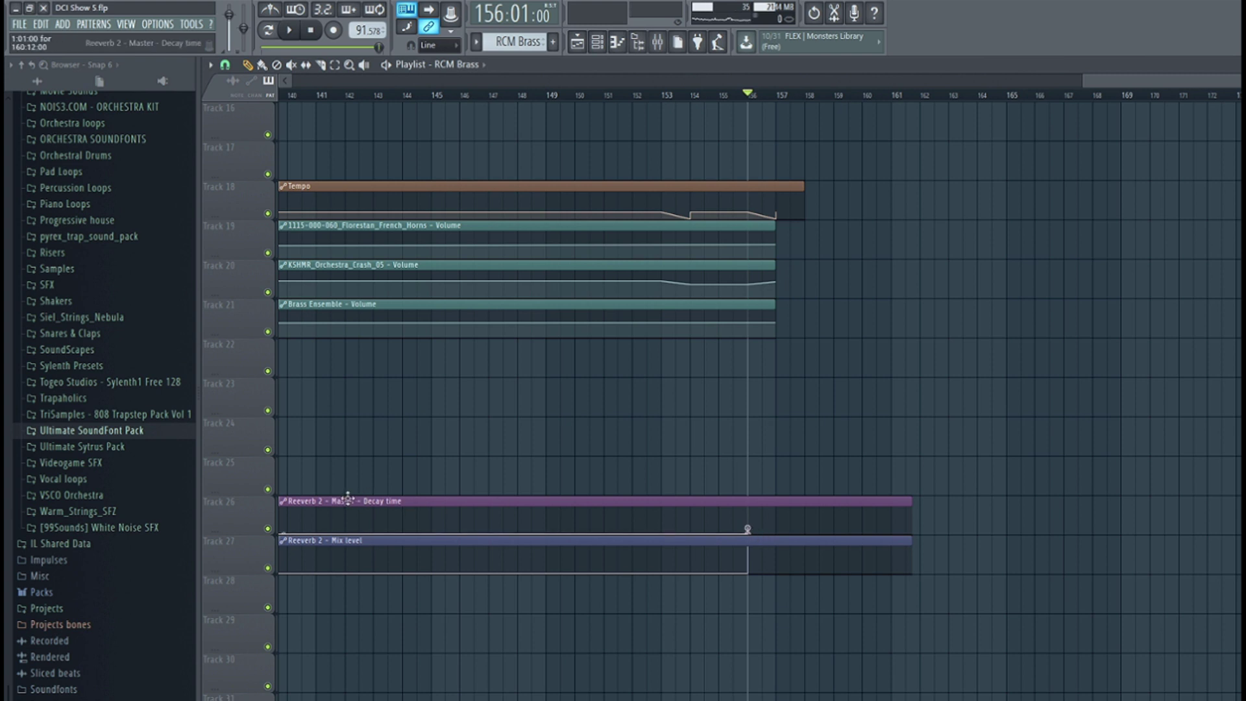
left_click(658, 43)
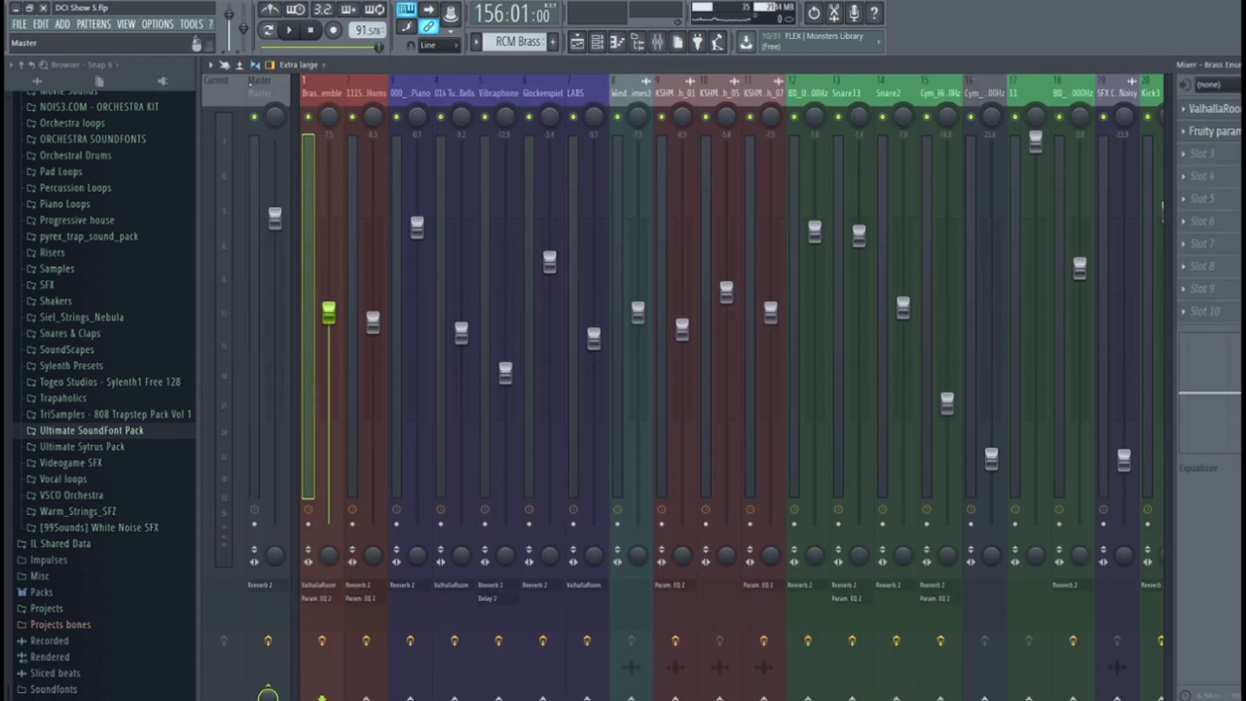
left_click(261, 87)
left_click(1211, 108)
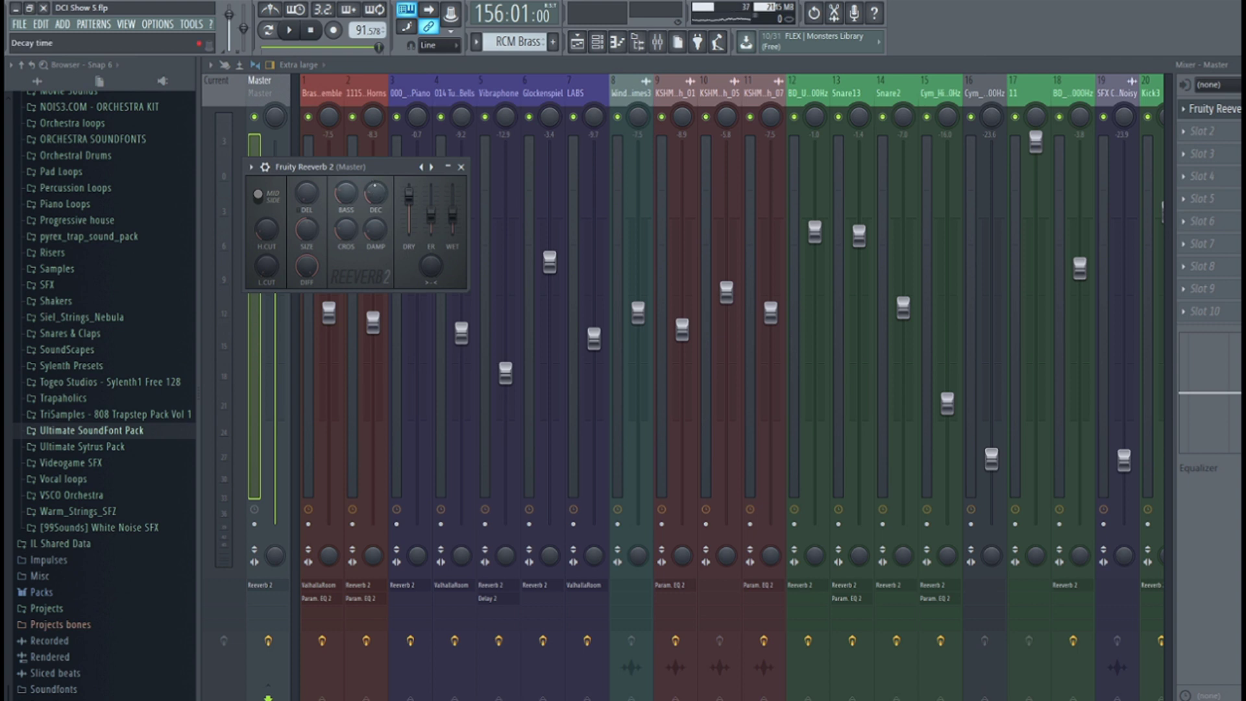
left_click(461, 166)
left_click(577, 43)
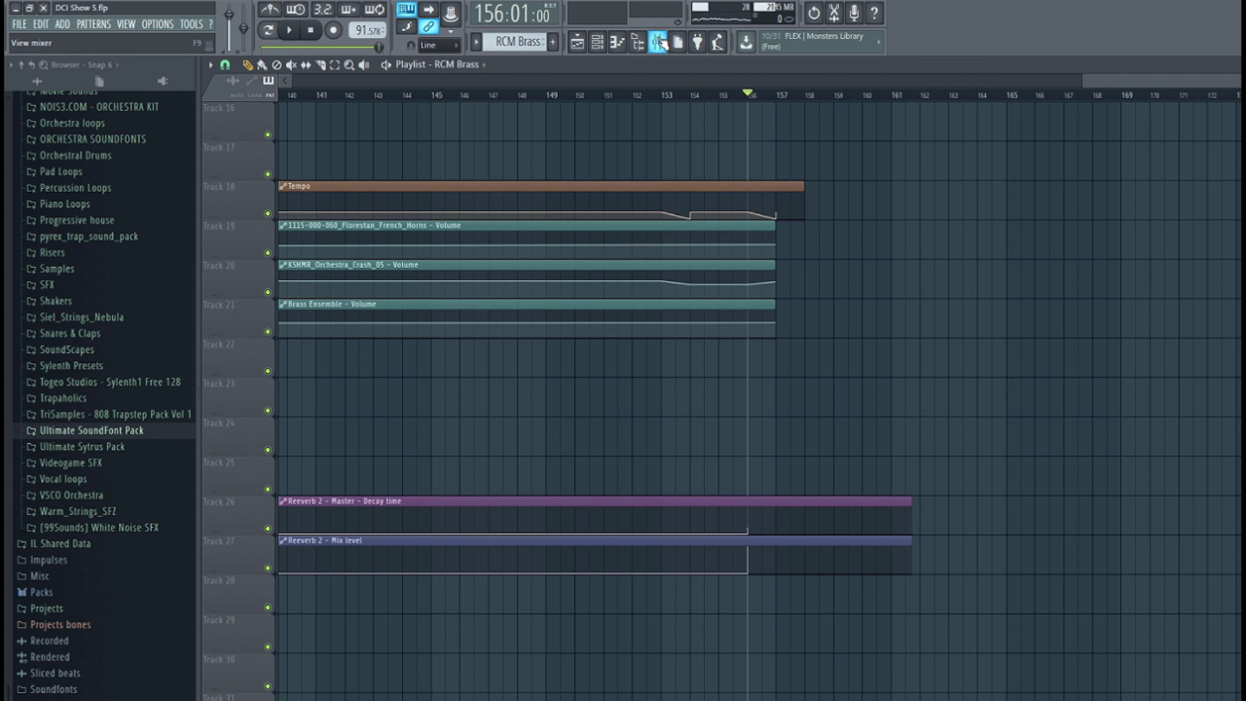
- Save the project, play the closing hit from bar 157, stop, and return to the beginning of the playlist
scroll(756, 494, "up", 5)
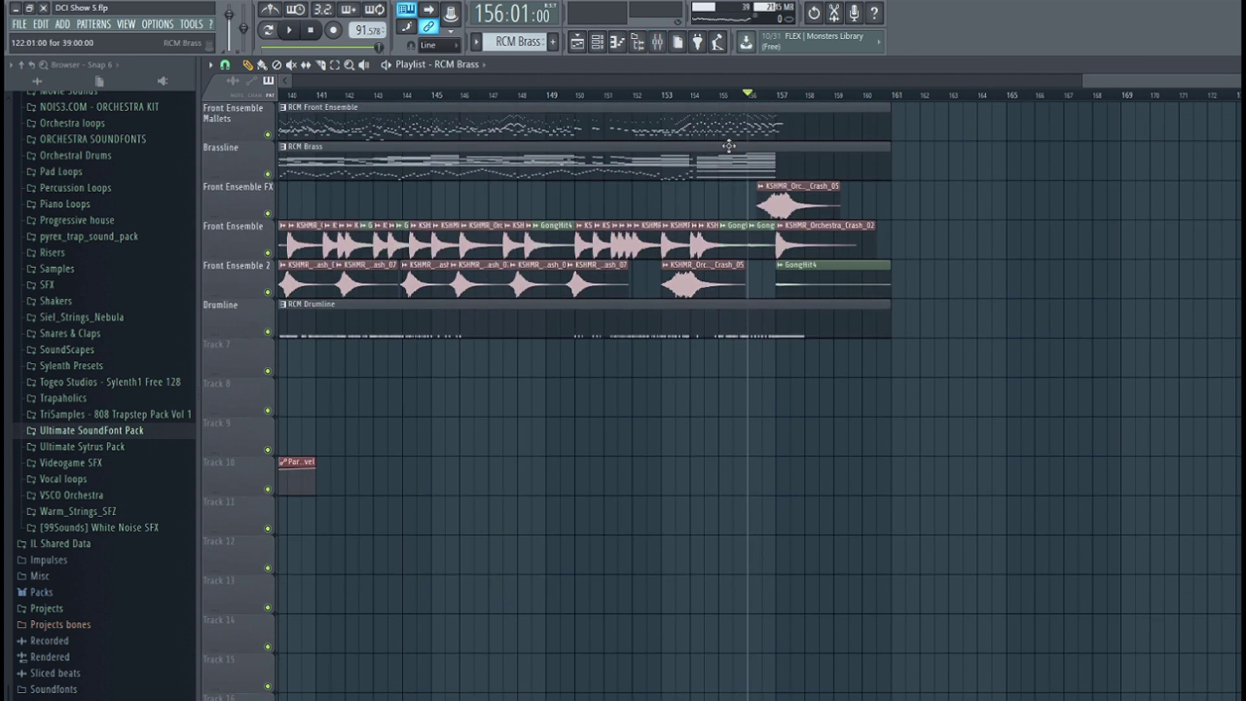
left_click(777, 95)
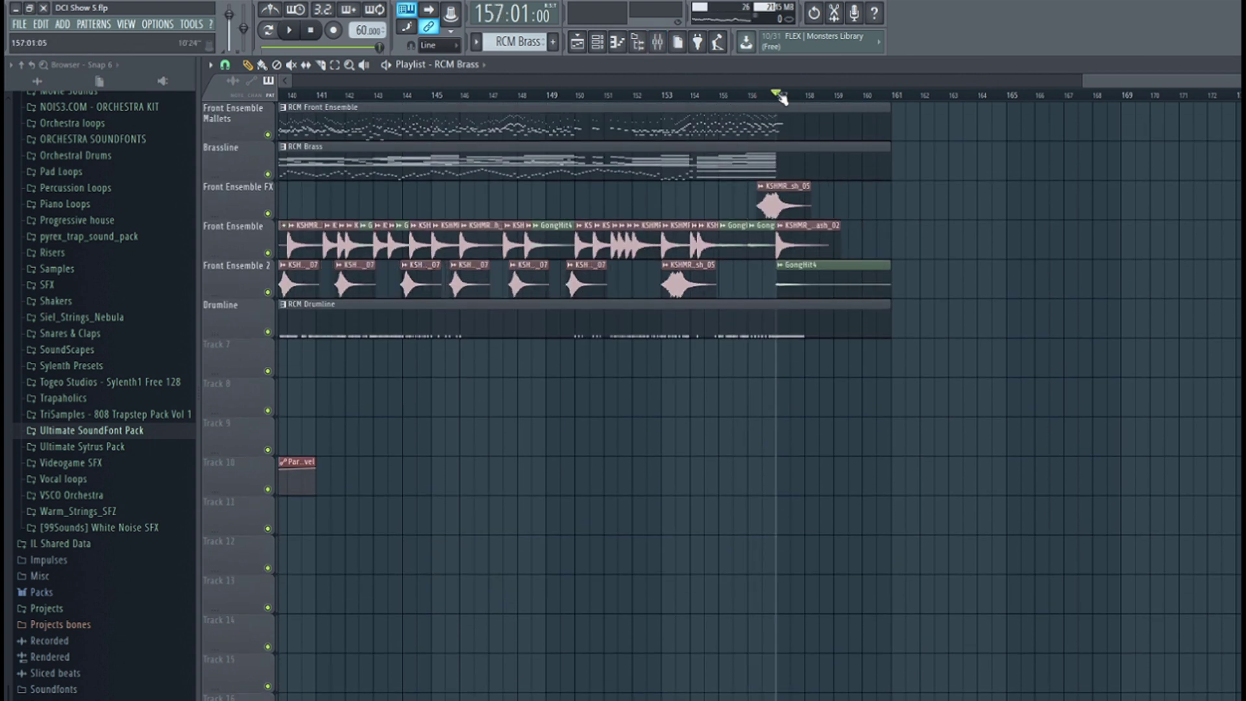
key("ctrl+s")
key("space")
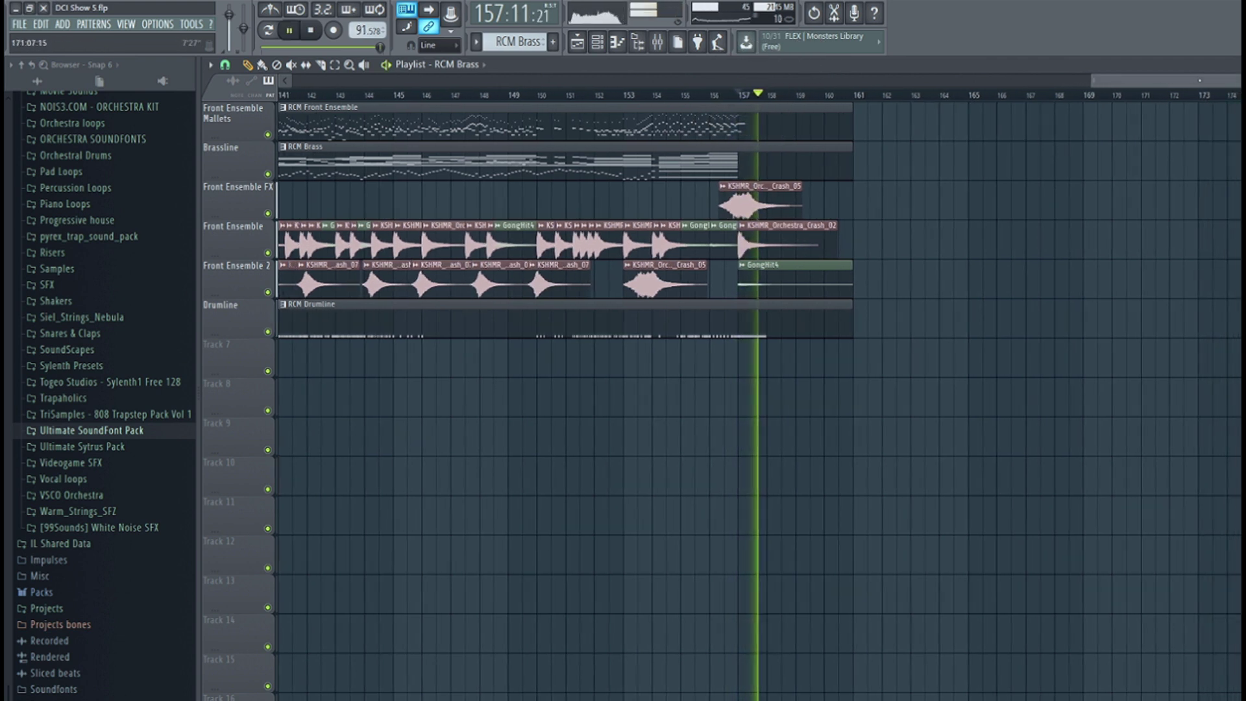
key("space")
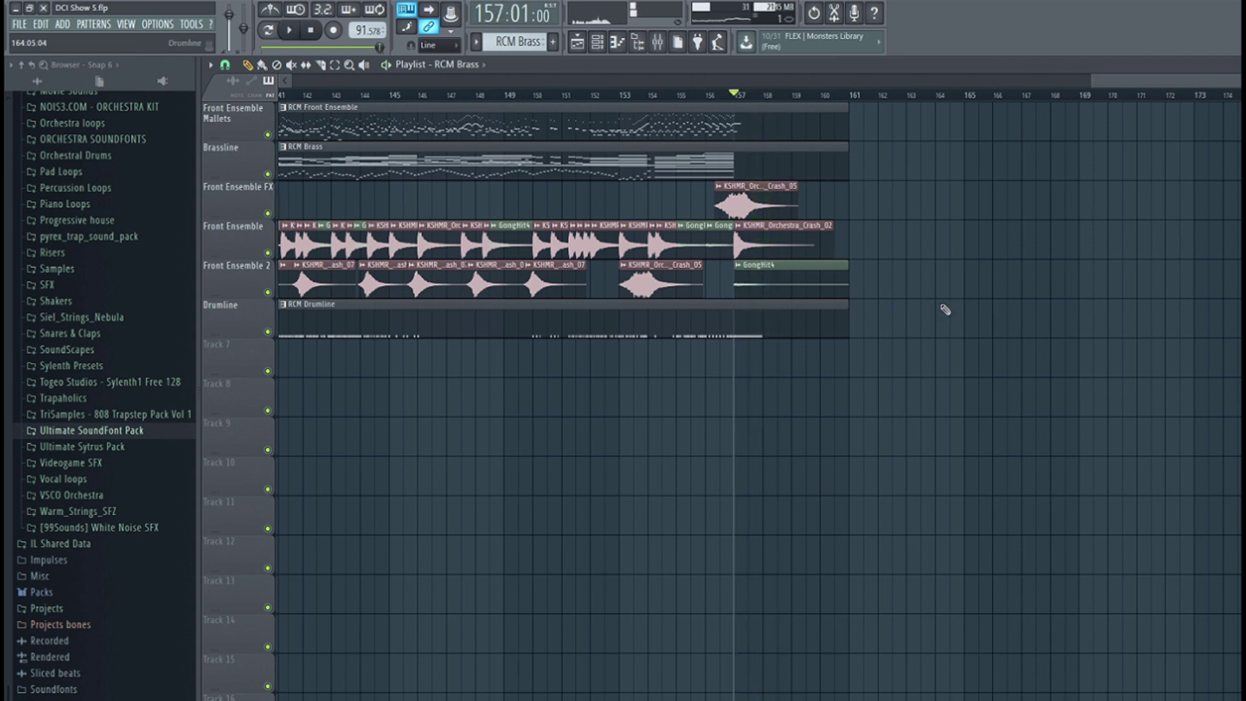
scroll(879, 311, "left", 5)
scroll(759, 279, "left", 8)
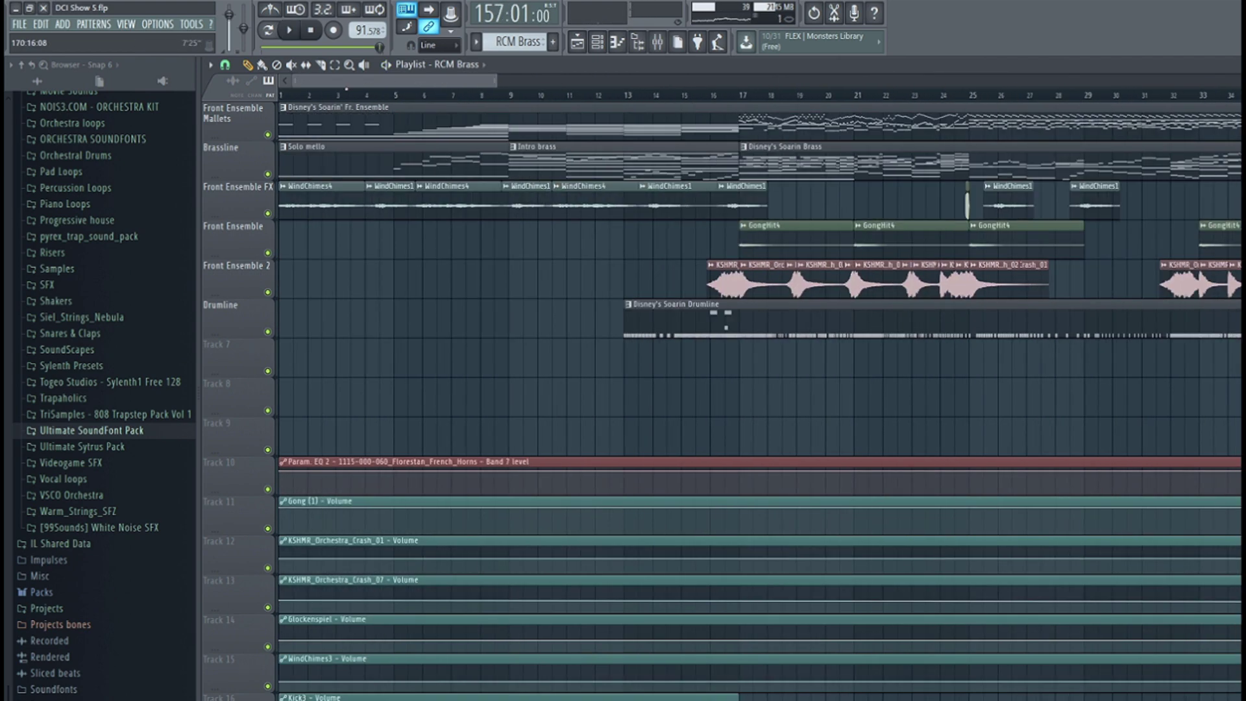
- Save the project and review the whole DCI Show 5 playlist from the Soarin' opening to the RCM ending, finishing back at bar 1
scroll(759, 278, "right", 4)
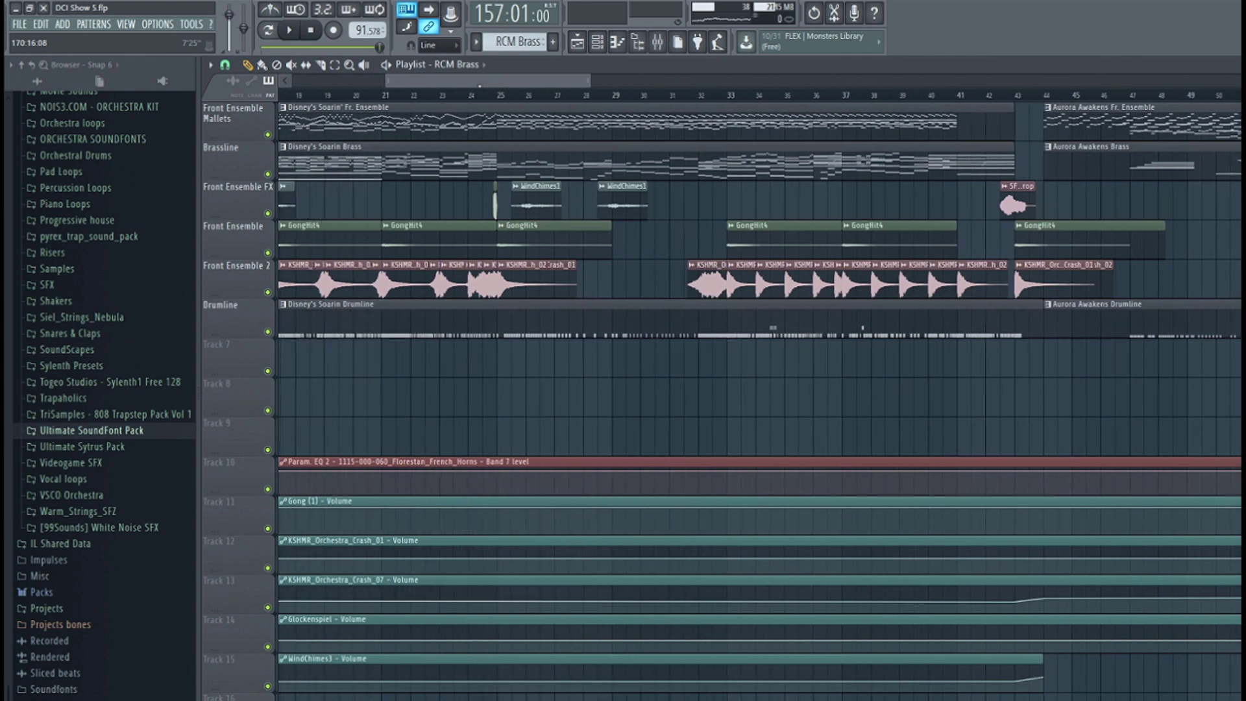
key("ctrl+s")
scroll(759, 279, "right", 5)
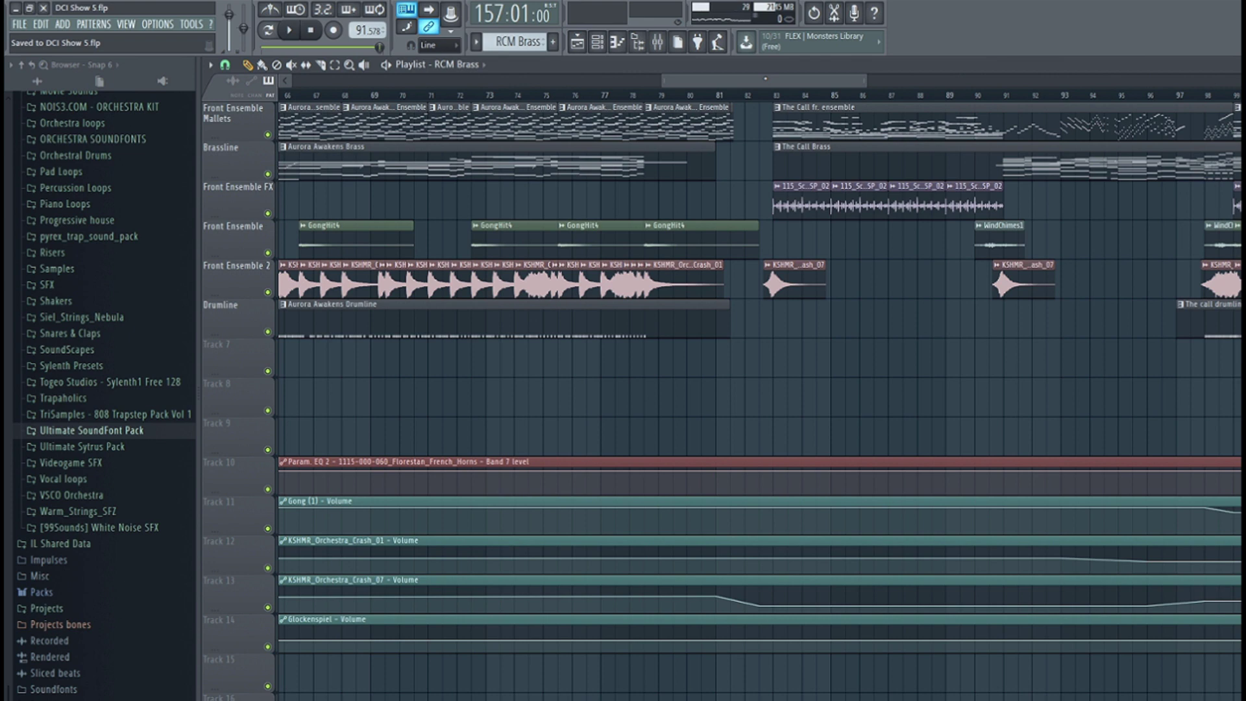
scroll(759, 279, "right", 8)
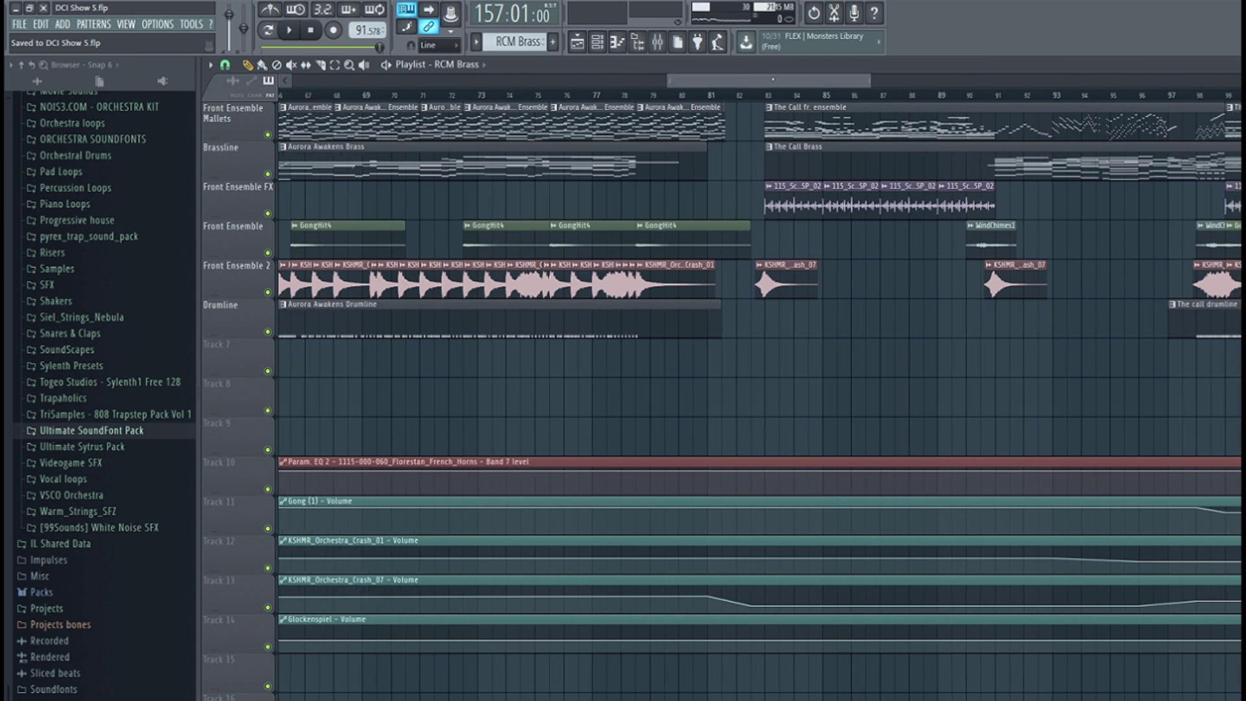
scroll(759, 279, "right", 4)
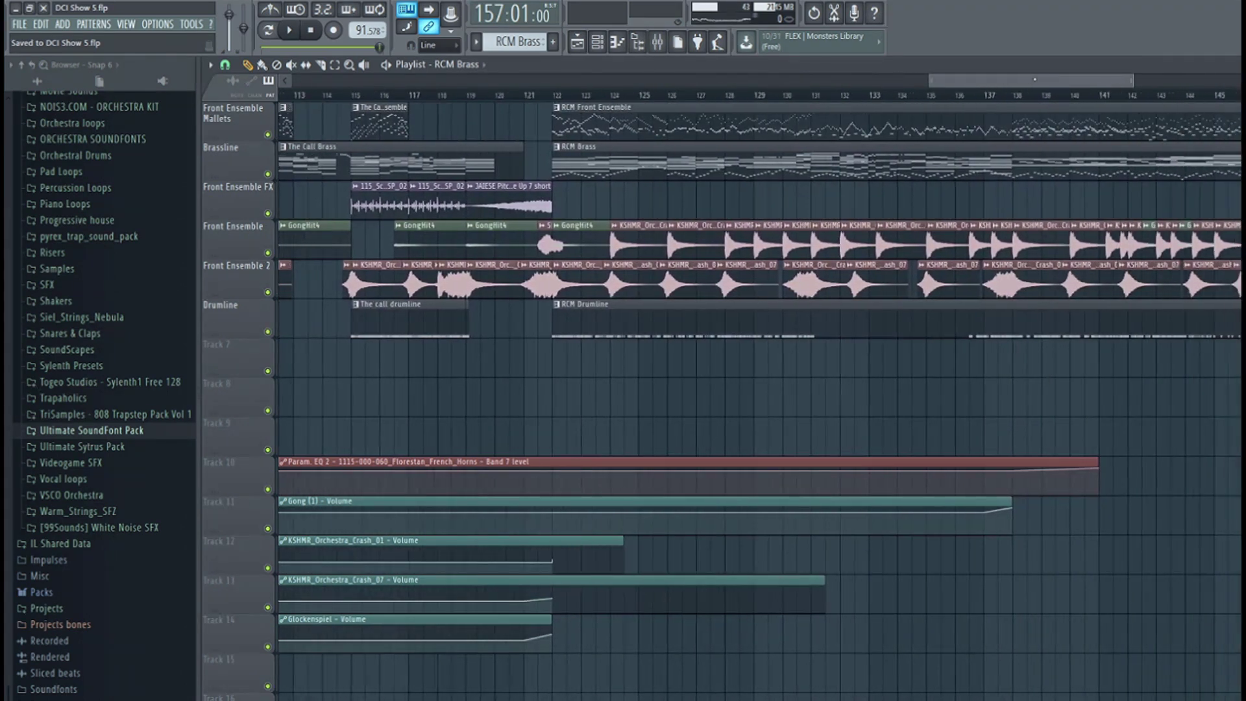
scroll(966, 279, "down", 4, "ctrl")
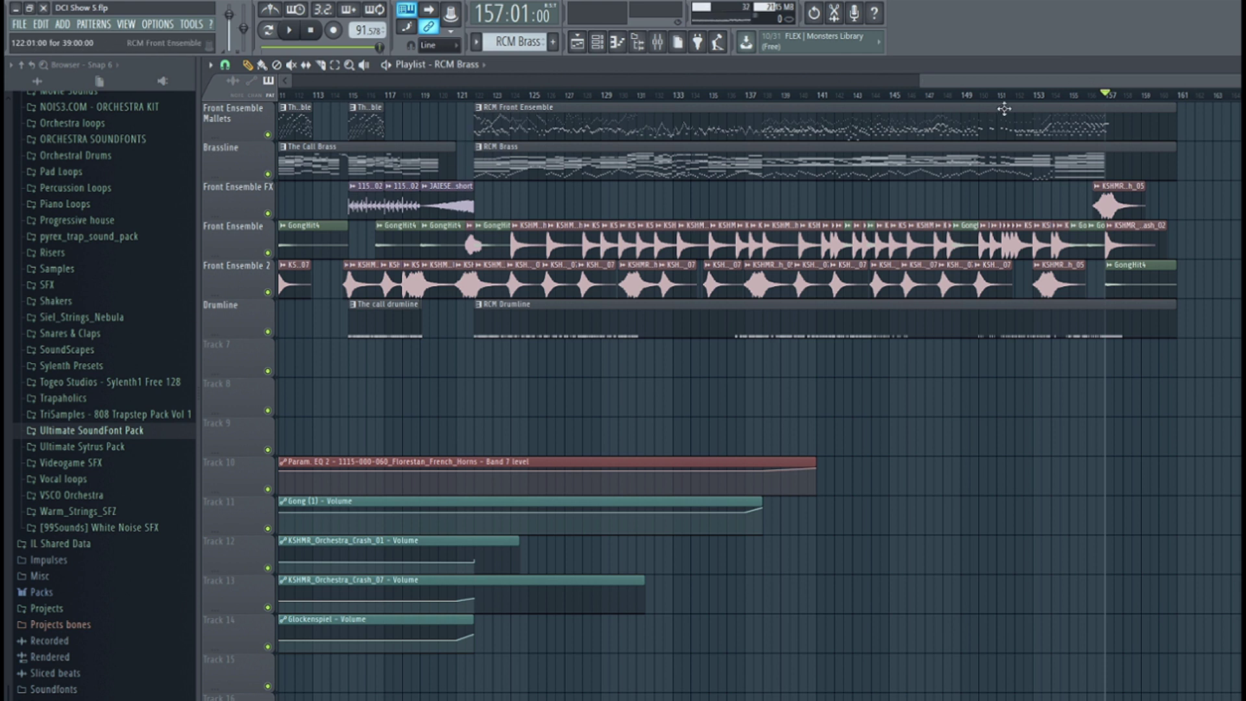
scroll(759, 389, "left", 2)
left_click_drag(1061, 82, 410, 78)
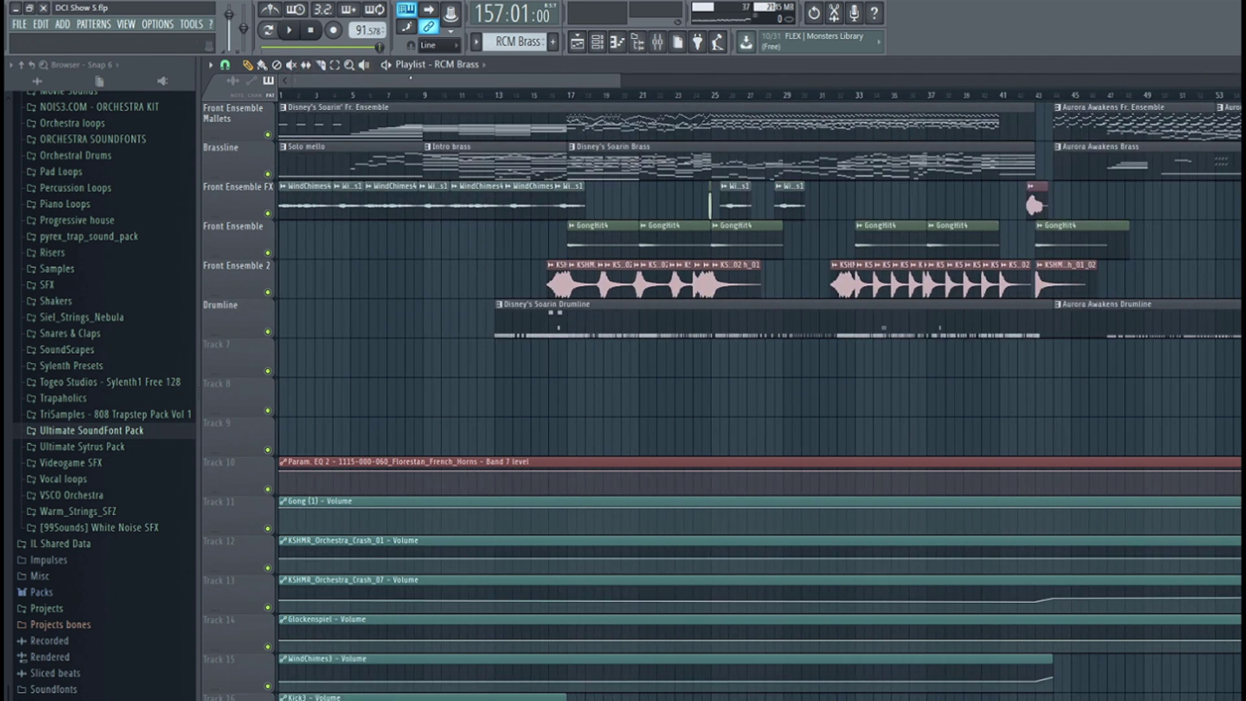
- Open the project dci show 6.flp and save it
left_click(22, 25)
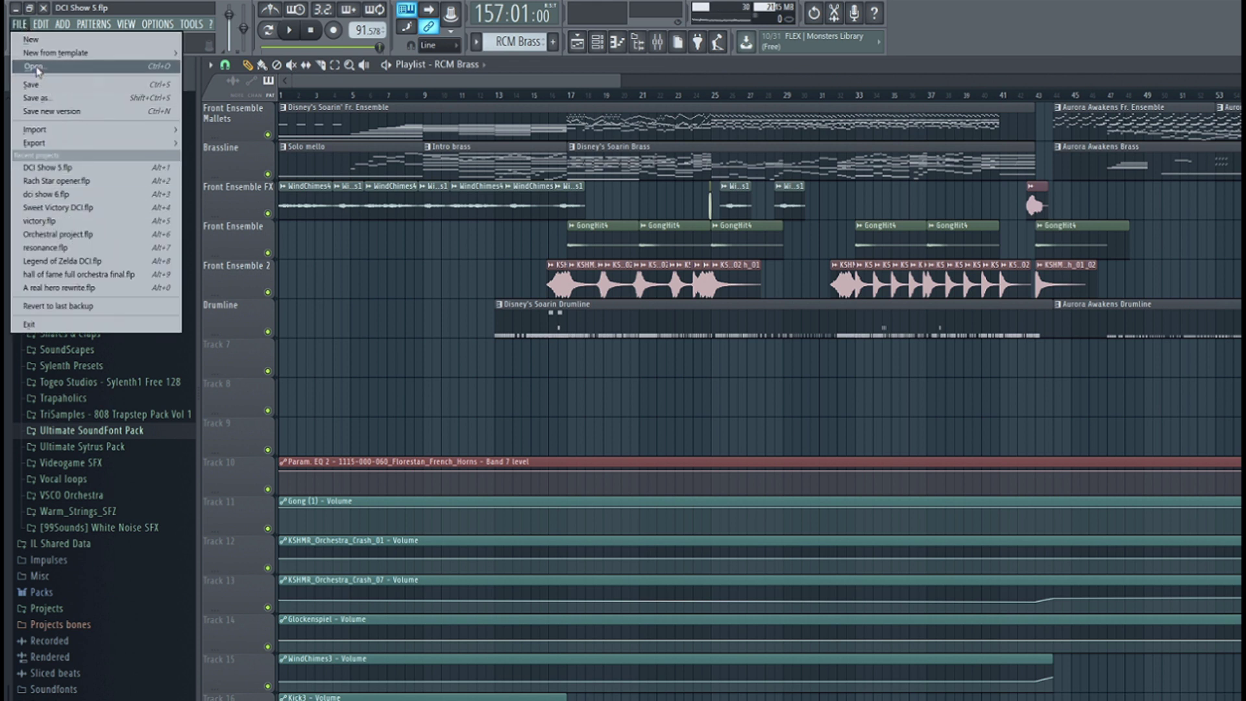
left_click(36, 67)
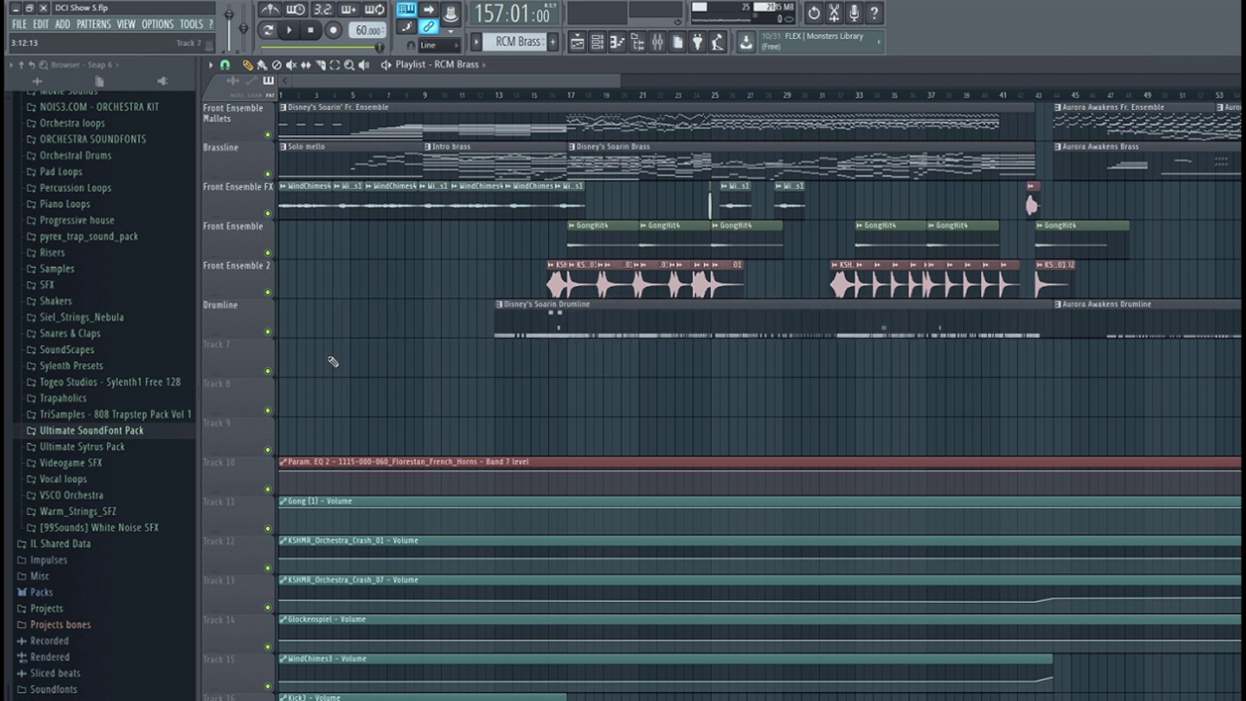
key("ctrl+s")
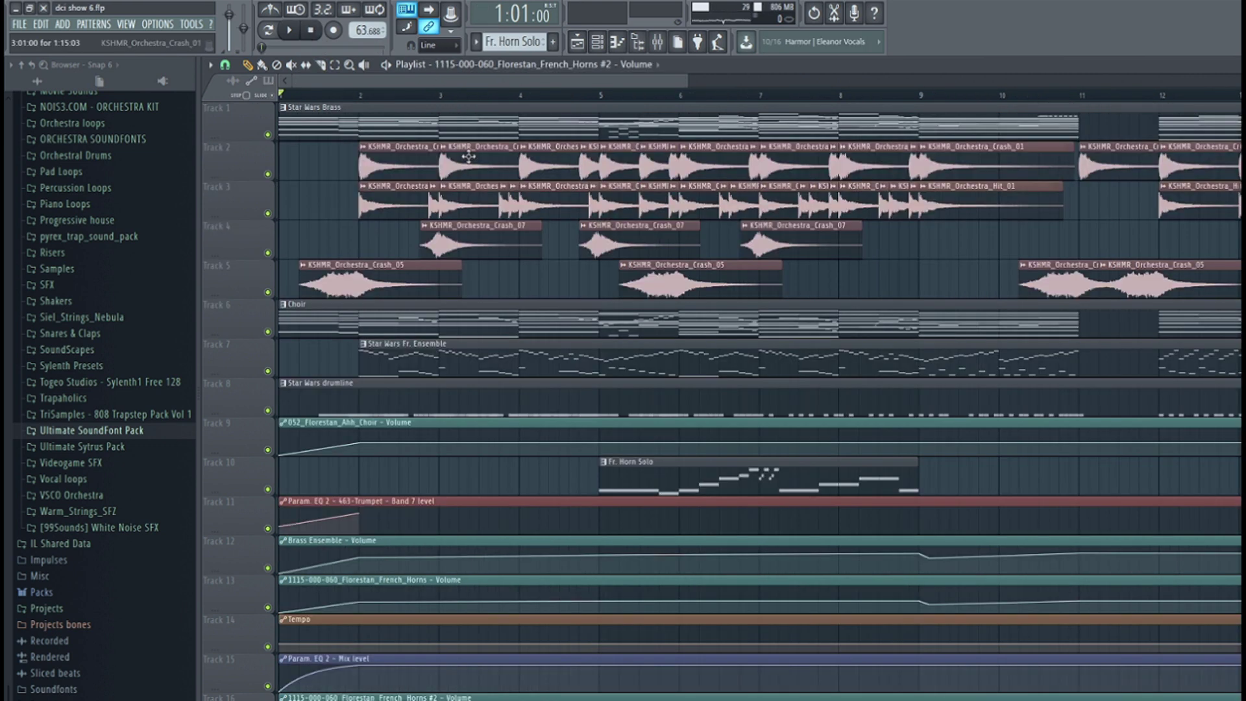
key("ctrl+s")
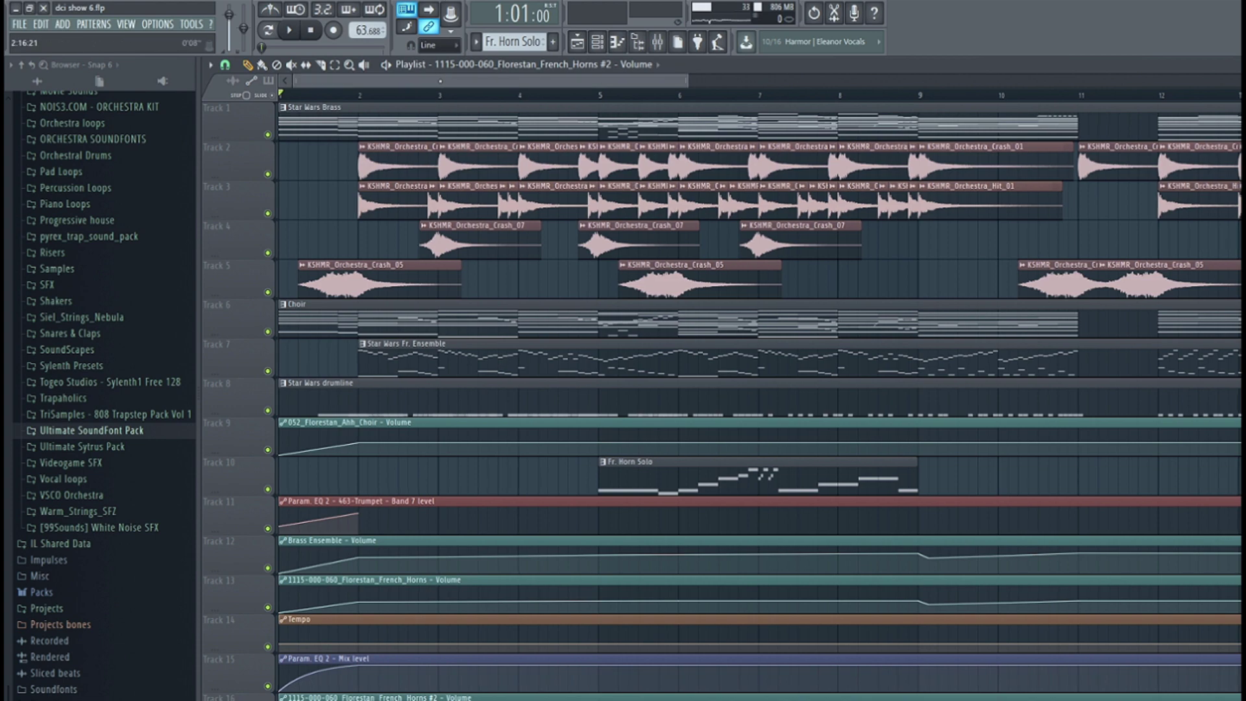